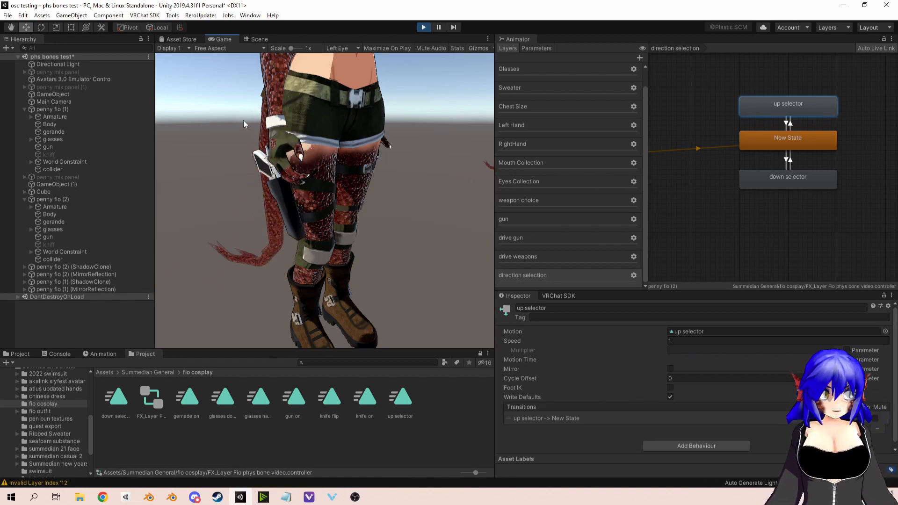
Step: Show the Scene view and examine the running avatar from several angles and distances
left_click(261, 40)
right_click_drag(386, 192, 332, 212)
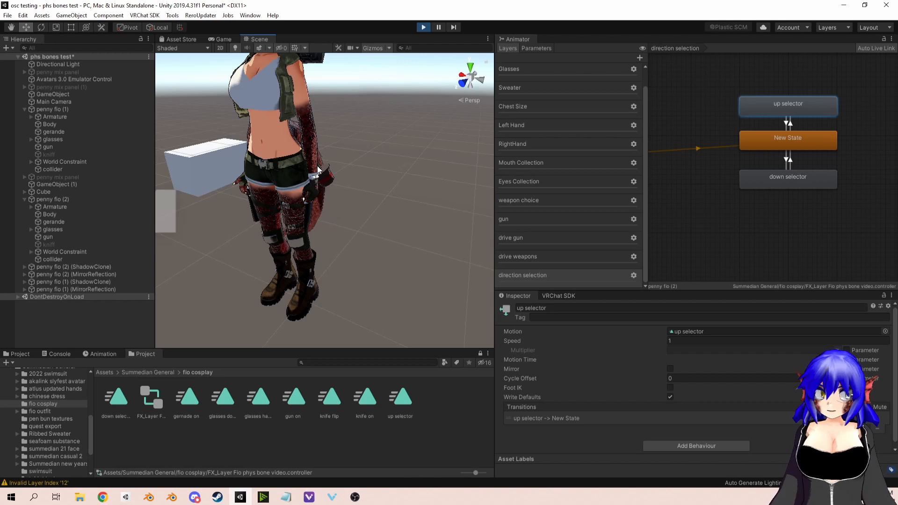
middle_click_drag(324, 178, 343, 198)
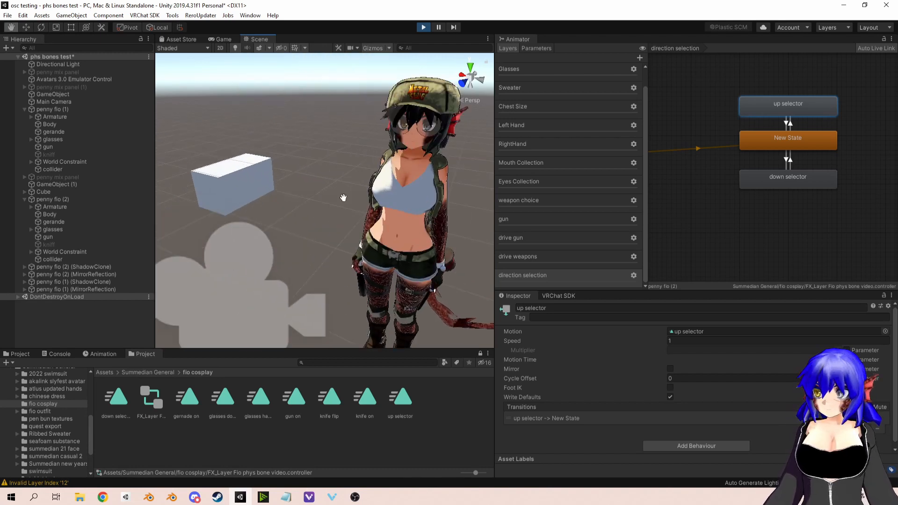
scroll(344, 197, "down", 2)
right_click_drag(343, 197, 379, 200)
middle_click_drag(380, 201, 334, 193)
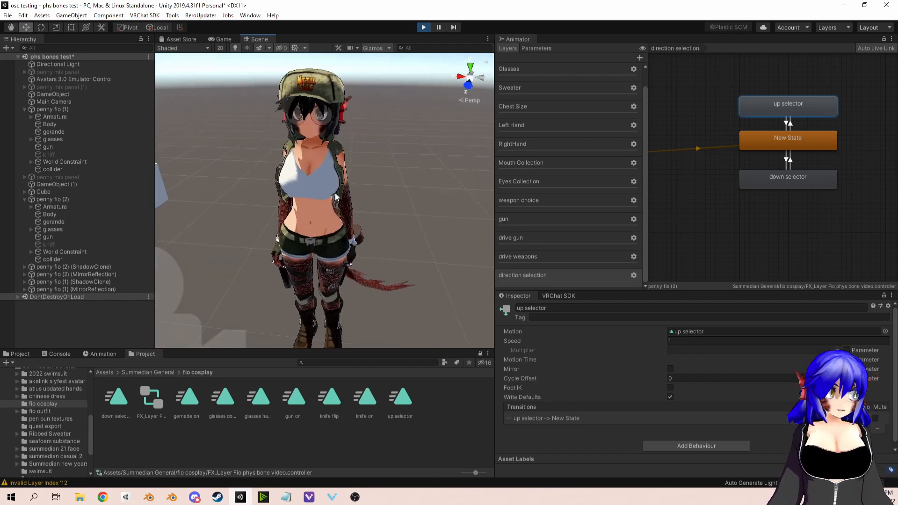
scroll(334, 192, "down", 3)
middle_click_drag(263, 175, 304, 191)
right_click_drag(304, 190, 345, 198)
middle_click_drag(345, 197, 341, 195)
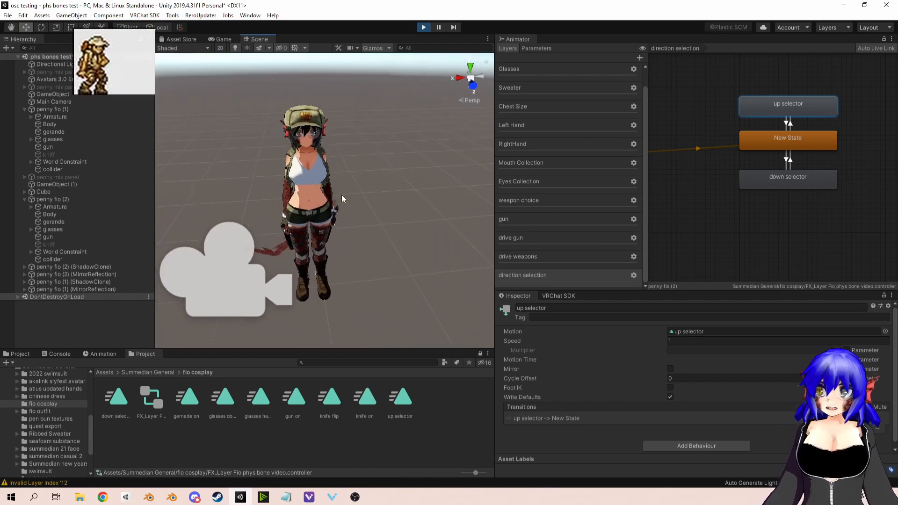
right_click_drag(342, 195, 387, 194)
mouse_move(387, 195)
middle_mouse_down()
mouse_move(368, 205)
mouse_move(375, 203)
middle_mouse_up()
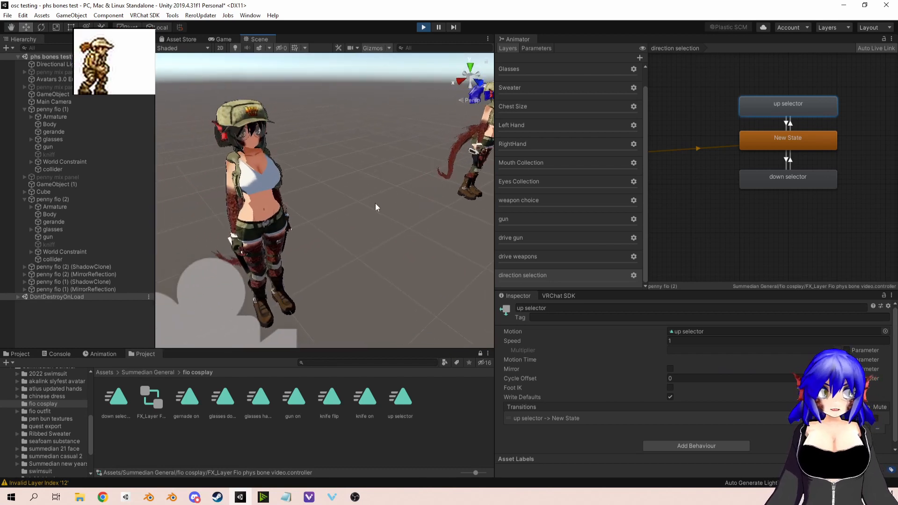
right_click_drag(375, 203, 363, 202)
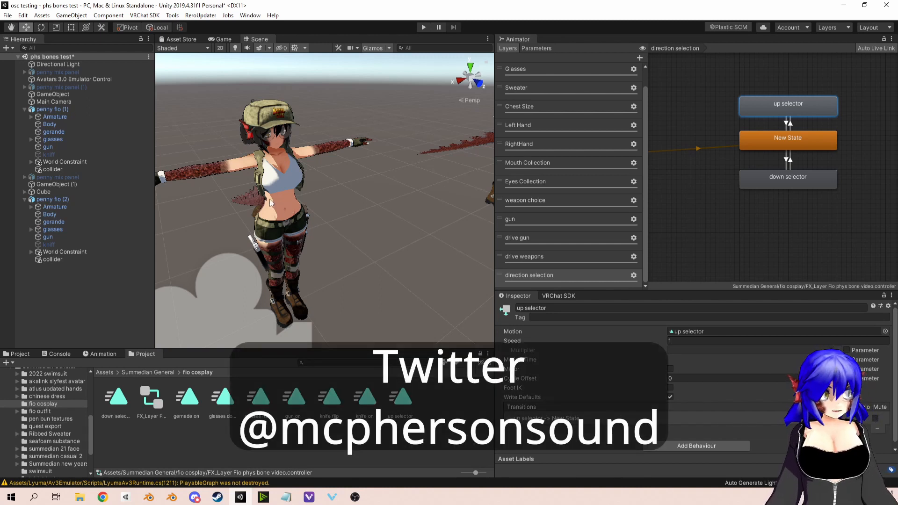
Step: Examine the T-posed avatar, including a close look at the weapons holstered on its thighs
middle_click_drag(270, 198, 298, 197)
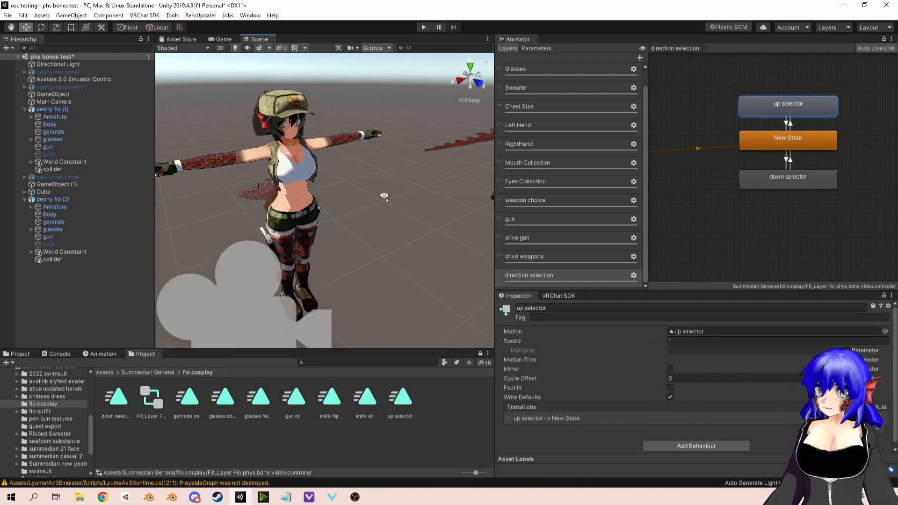
right_click_drag(384, 195, 395, 189)
right_click_drag(430, 234, 461, 180)
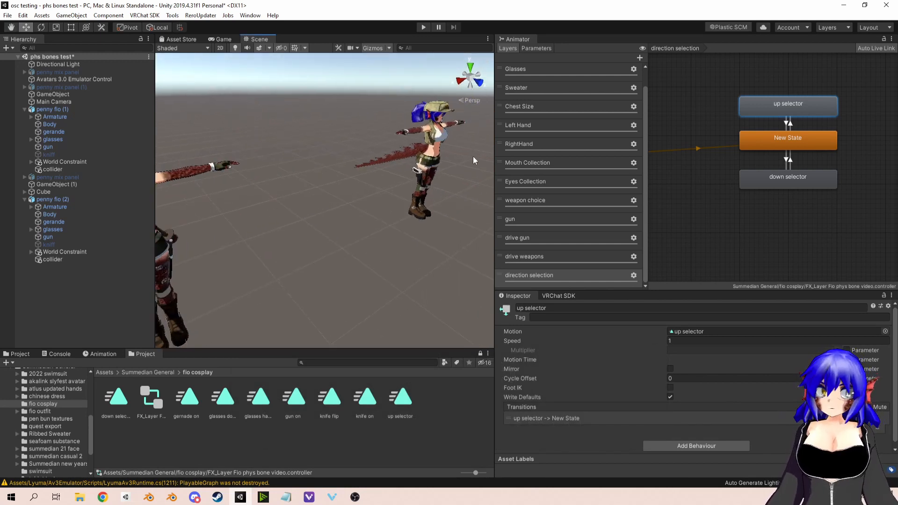
middle_click_drag(316, 218, 336, 214)
scroll(337, 214, "up", 2)
right_click_drag(337, 214, 289, 248)
middle_click_drag(310, 217, 301, 217)
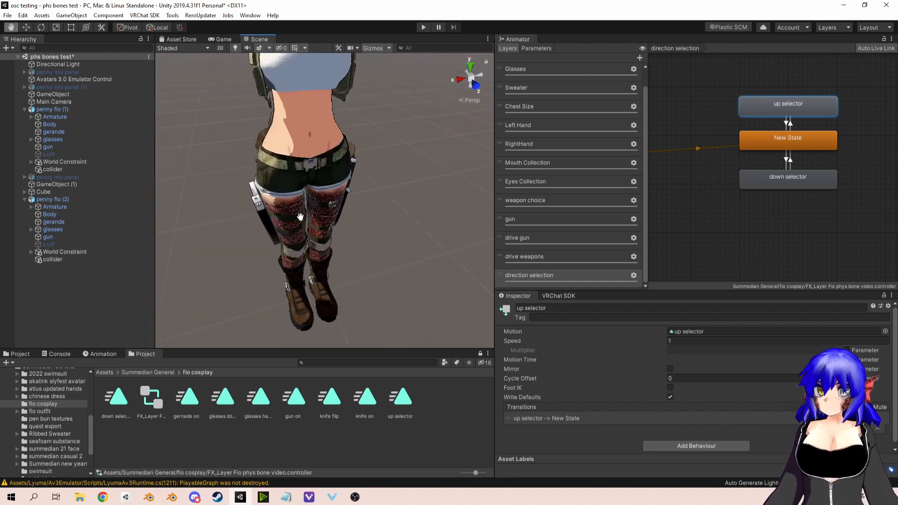
scroll(300, 212, "down", 2)
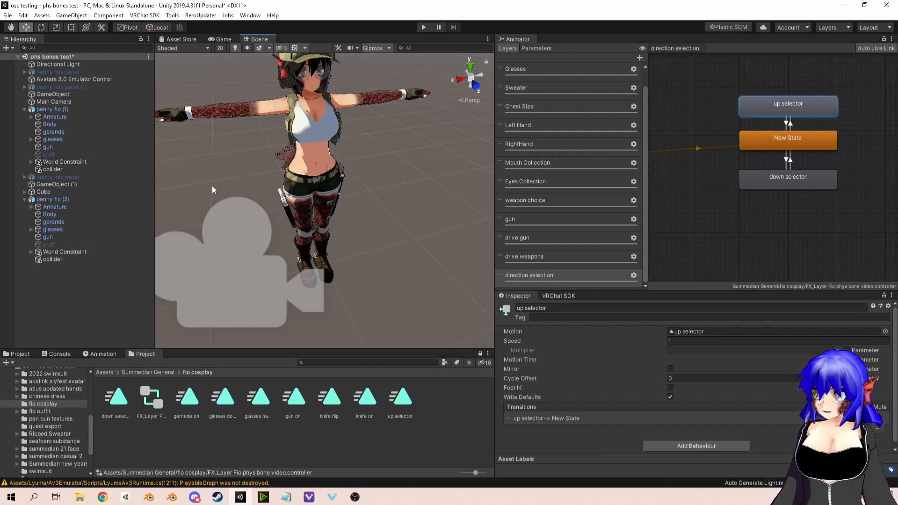
Step: Find the gun lock object under the Right leg bone of penny fio (2) and inspect its placement at the holster
left_click(66, 199)
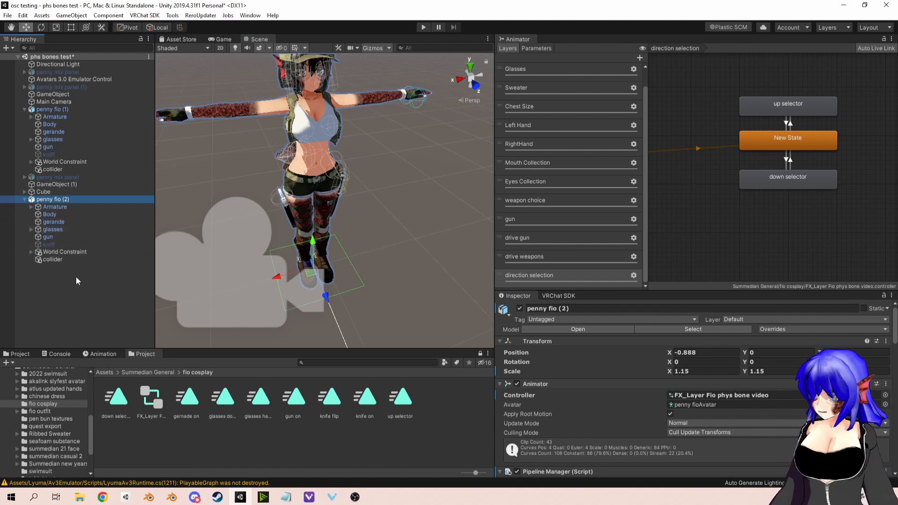
left_click(31, 207)
left_click(38, 214)
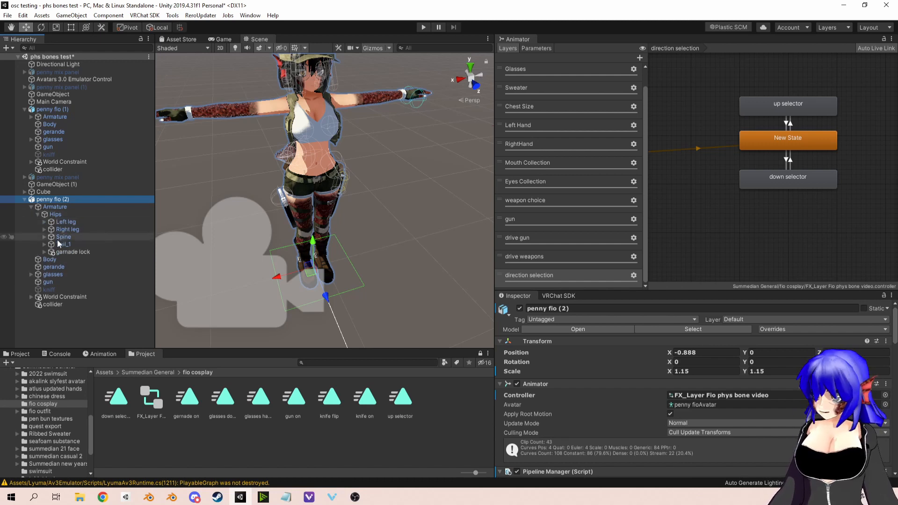
left_click(46, 237)
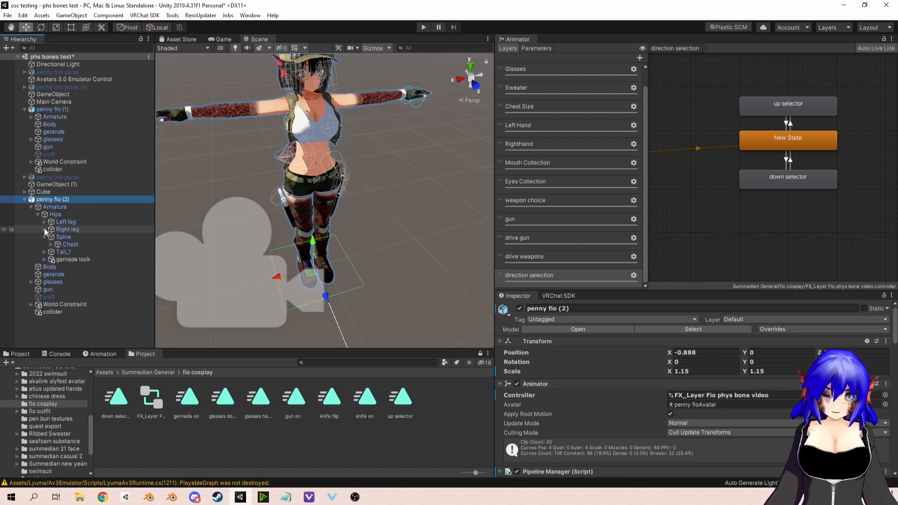
left_click(45, 230)
left_click(52, 237)
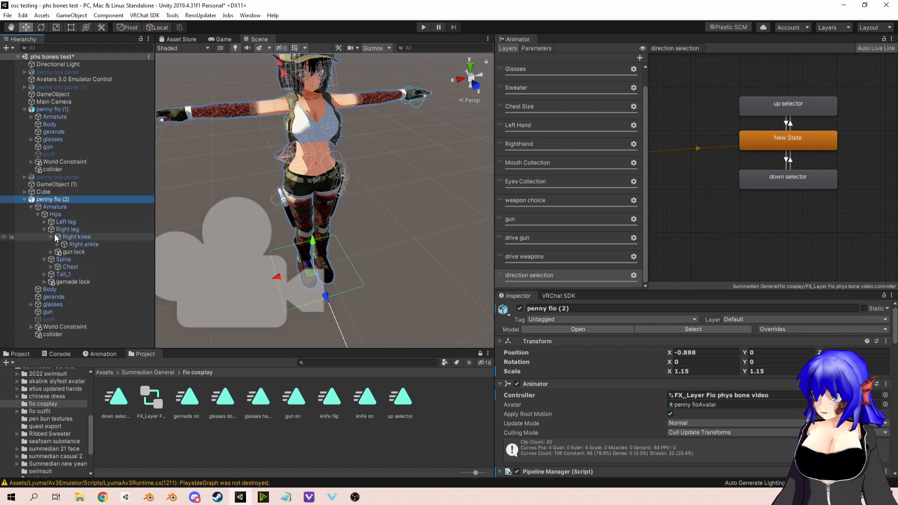
left_click(74, 252)
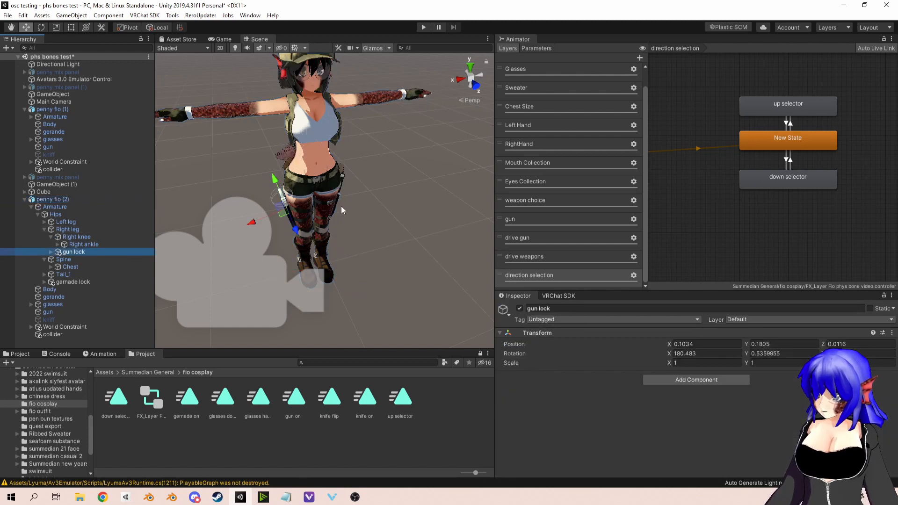
right_click_drag(341, 206, 388, 200)
middle_click_drag(361, 200, 374, 198)
scroll(373, 200, "up", 3)
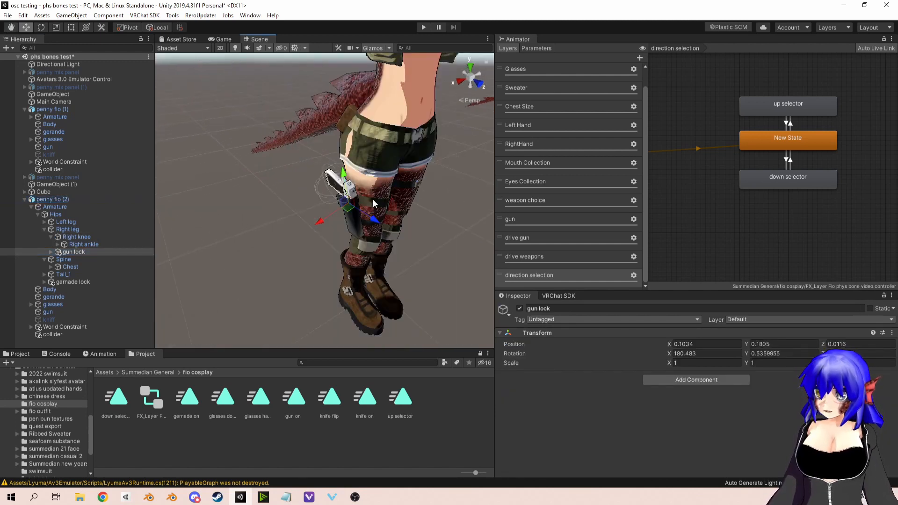
Step: Select the gun sender object inside gun lock and review its VRC Phys Bone settings down to the parameter option
left_click(54, 253)
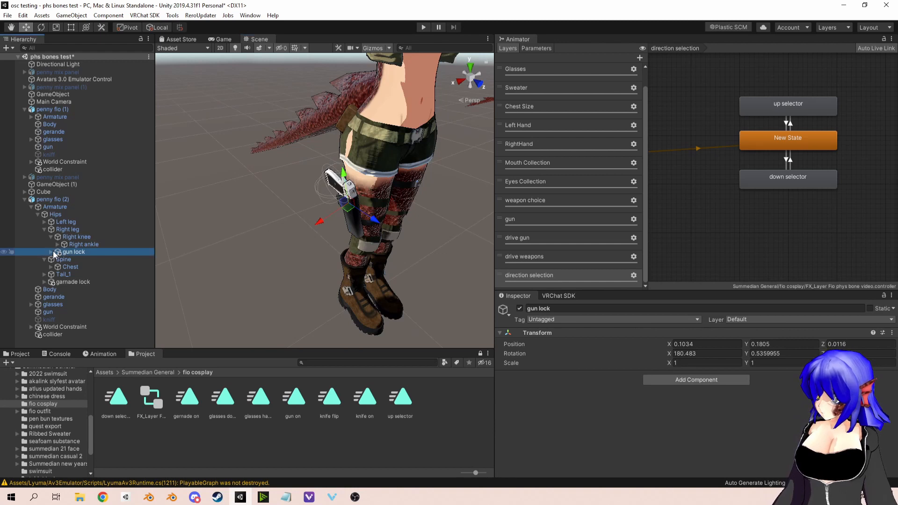
left_click(50, 252)
left_click(89, 259)
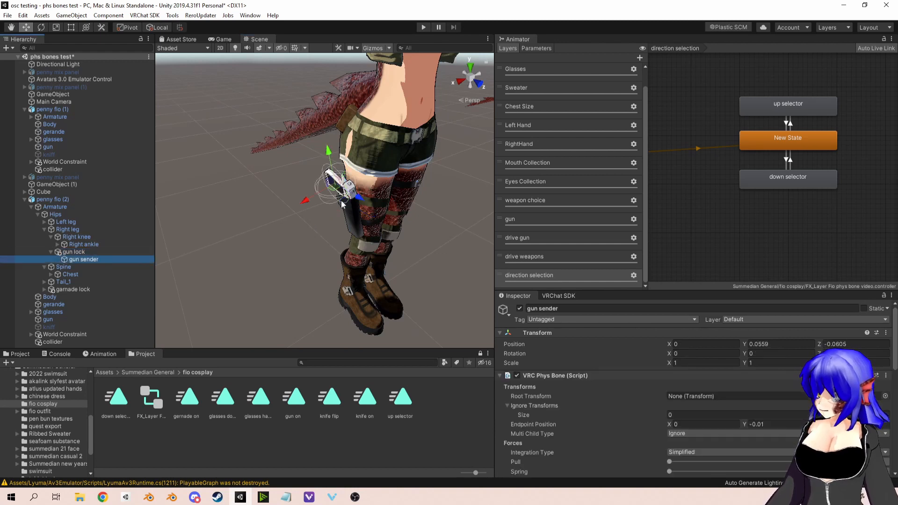
scroll(665, 350, "down", 5)
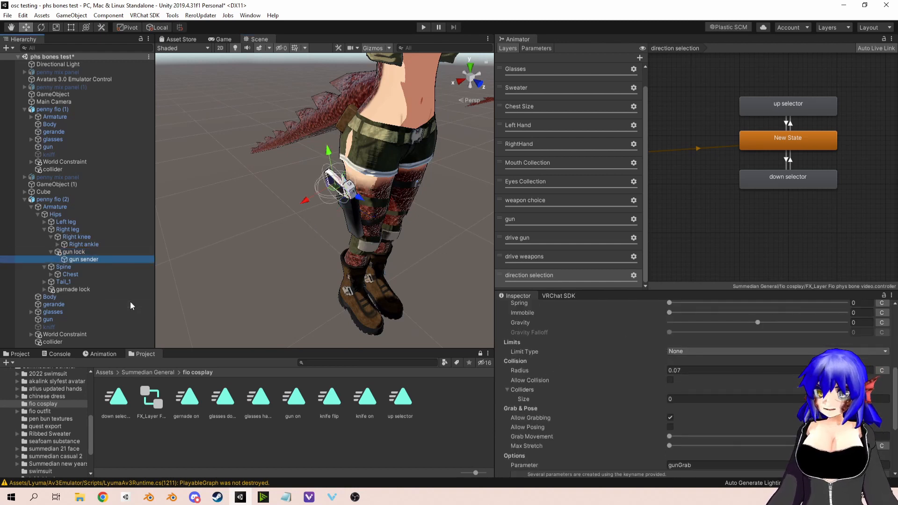
Step: Review the gun object's Parent Constraint and locate its gun lock and gun hand sources in the avatar's hierarchy
left_click(103, 252)
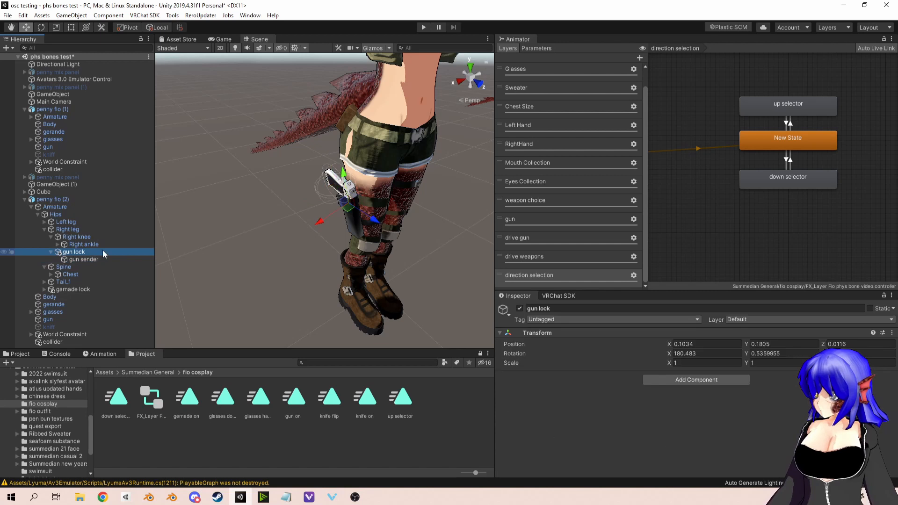
left_click(48, 319)
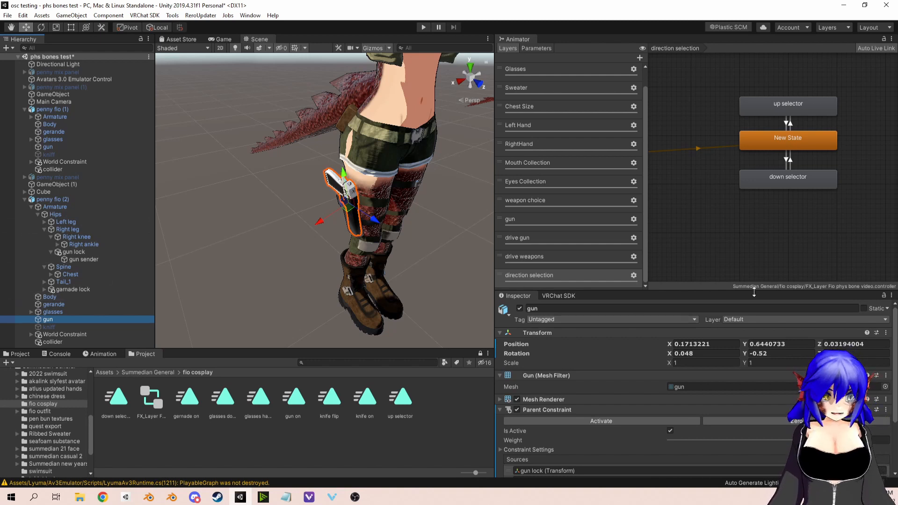
left_click(715, 292)
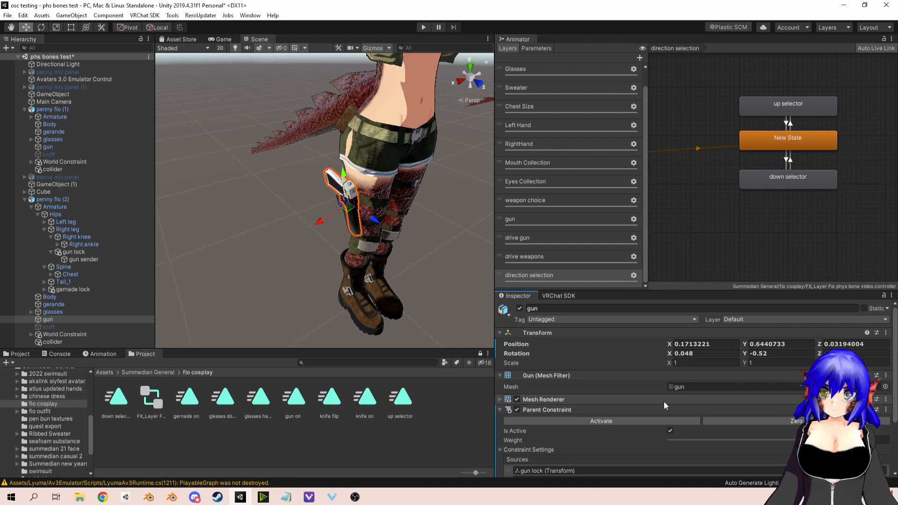
scroll(663, 401, "down", 3)
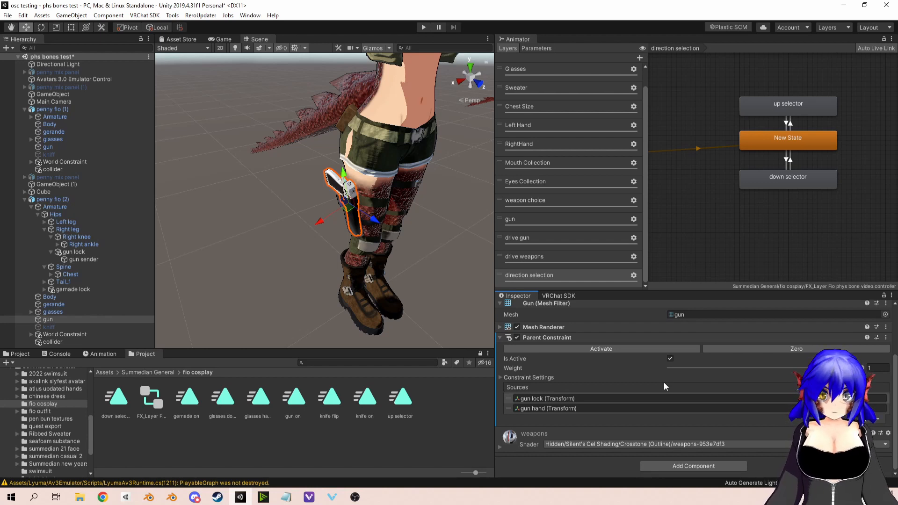
scroll(375, 193, "down", 3)
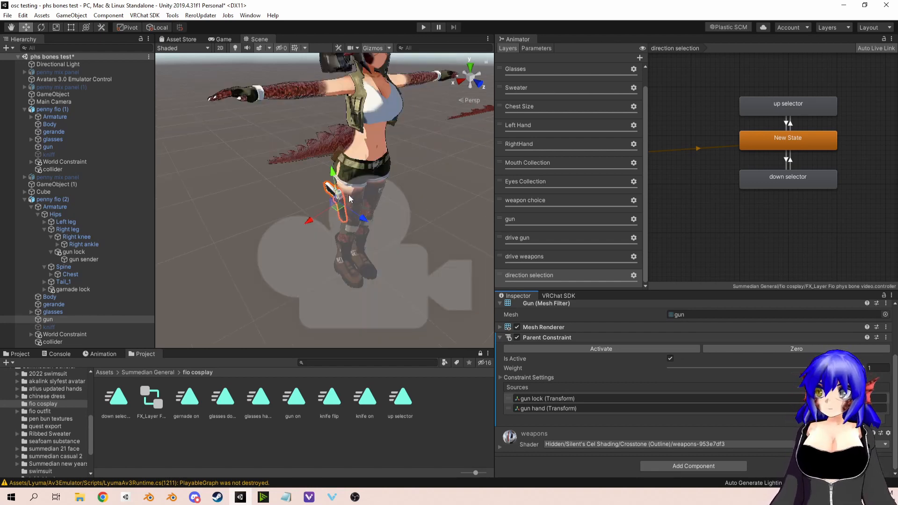
left_click(553, 397)
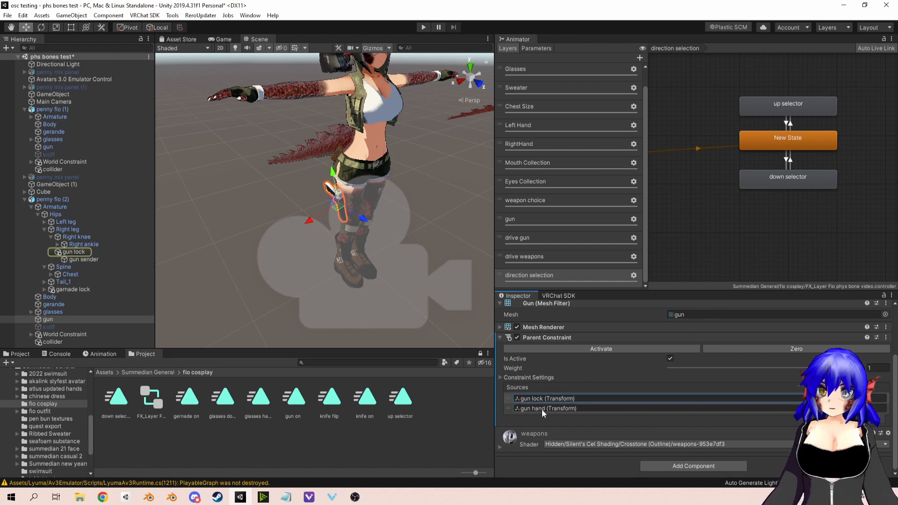
left_click(542, 409)
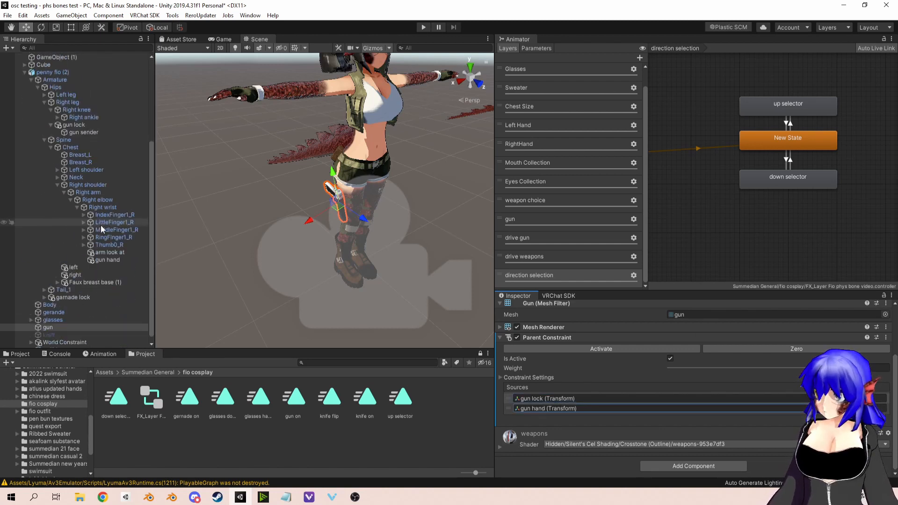
left_click(109, 254)
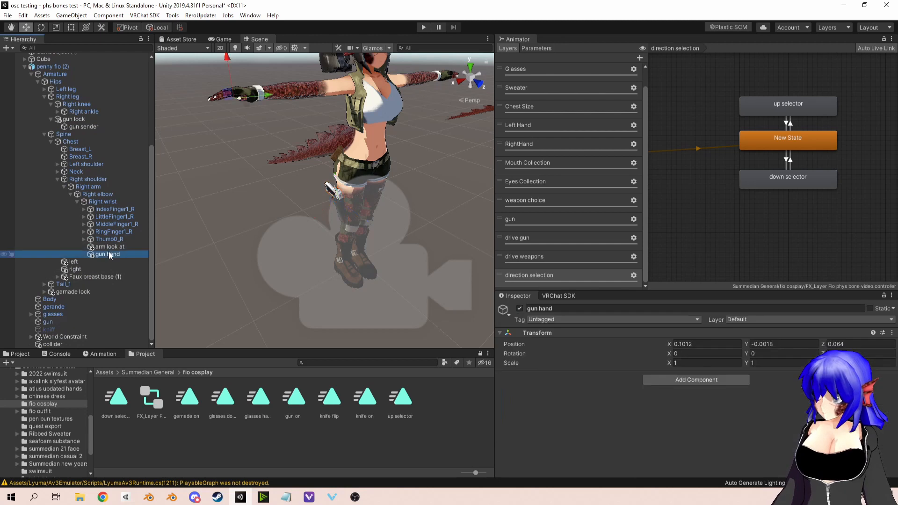
Step: In the gun's Parent Constraint, set the gun lock source weight to 0 and the gun hand source weight to 1
left_click(60, 320)
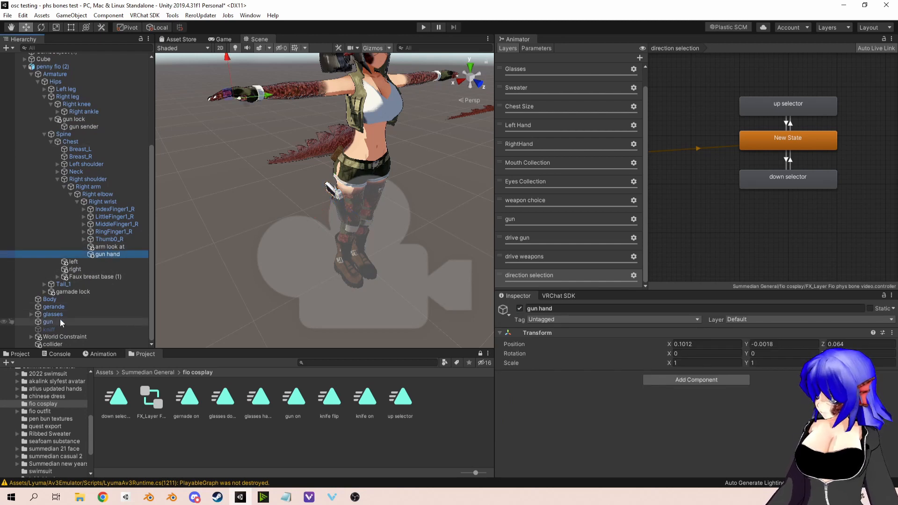
scroll(691, 383, "down", 3)
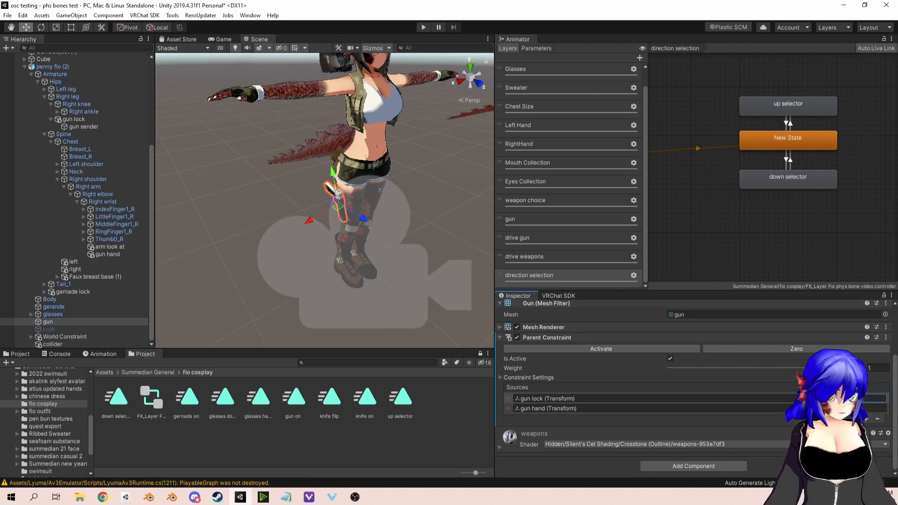
scroll(771, 361, "up", 3)
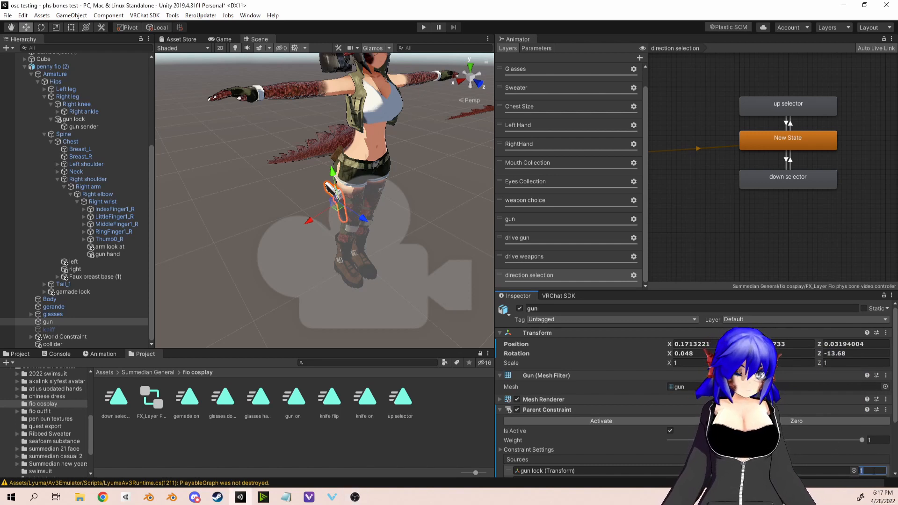
left_click(872, 470)
type("0")
scroll(852, 439, "down", 3)
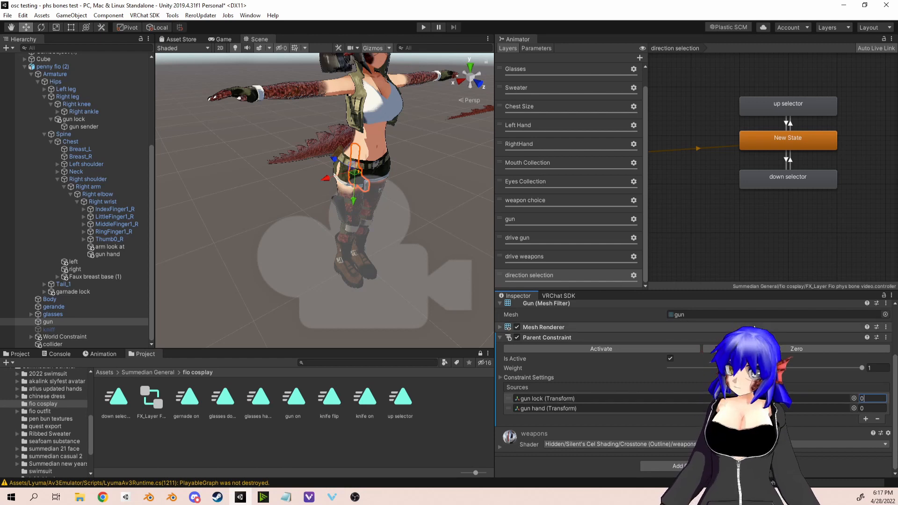
left_click(864, 408)
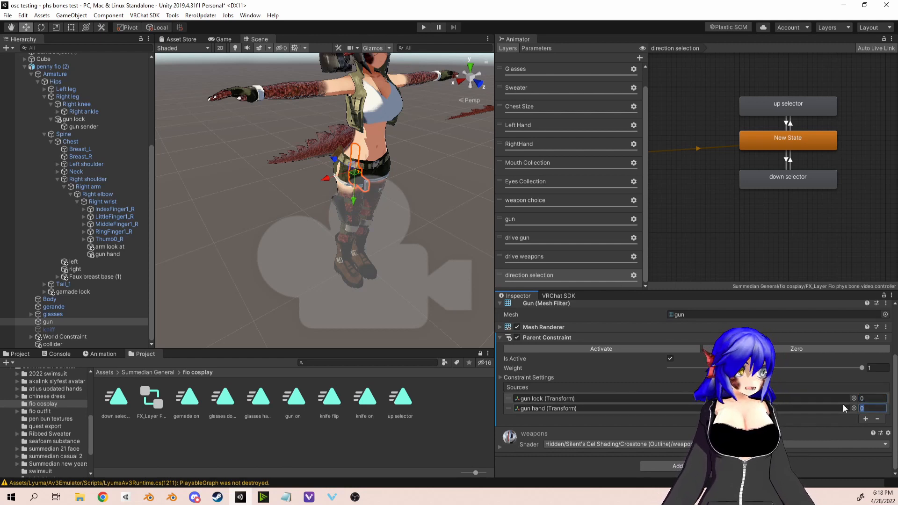
type("1")
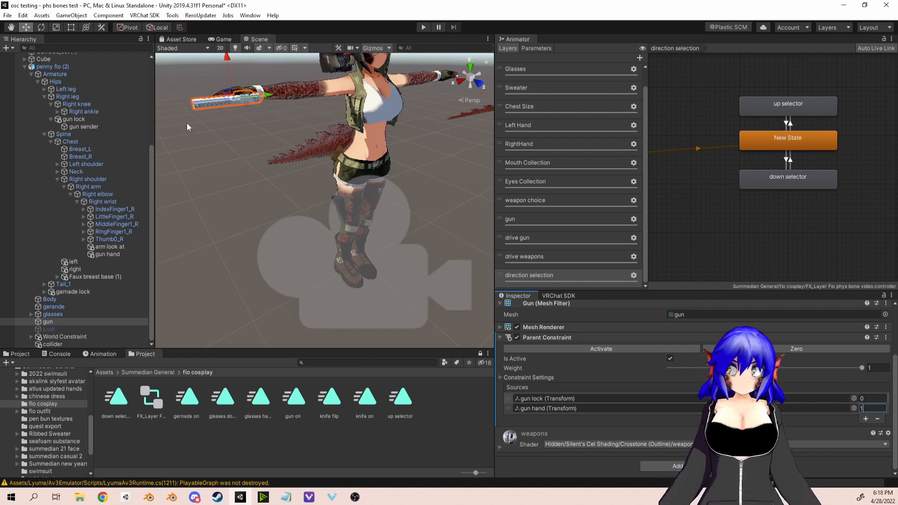
Step: Move the gun hand object below the avatar's right hand as a test and undo the move
left_click(110, 255)
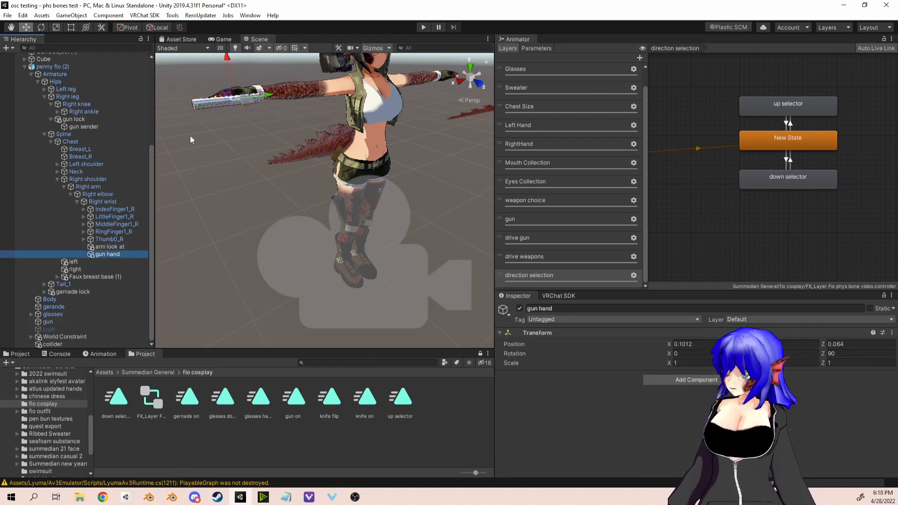
left_click_drag(226, 55, 240, 85)
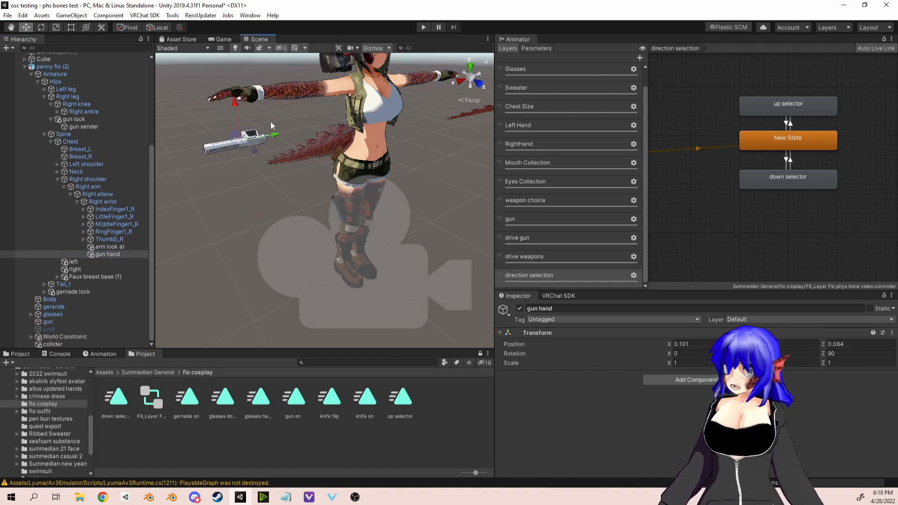
key("ctrl+z")
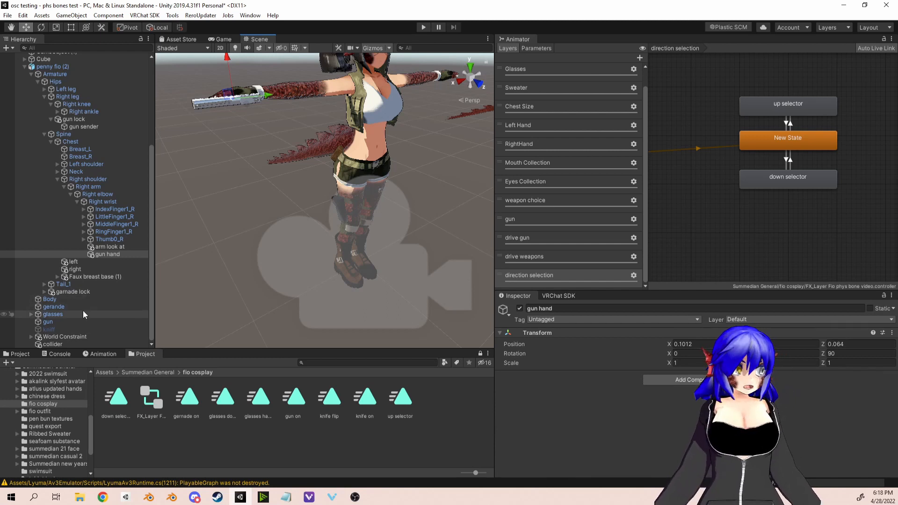
Step: In the gun's Parent Constraint, set the gun lock source weight to 1 and the gun hand source weight to 0
left_click(64, 321)
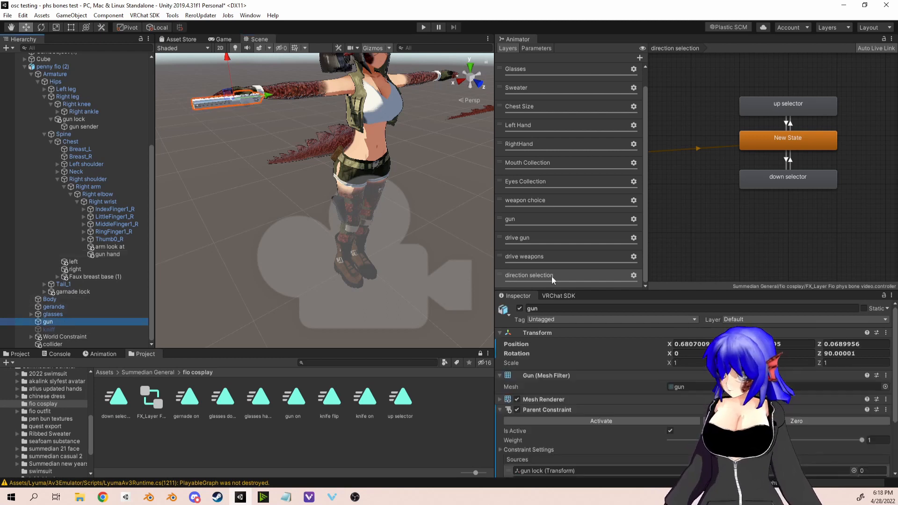
scroll(824, 374, "down", 3)
left_click(870, 400)
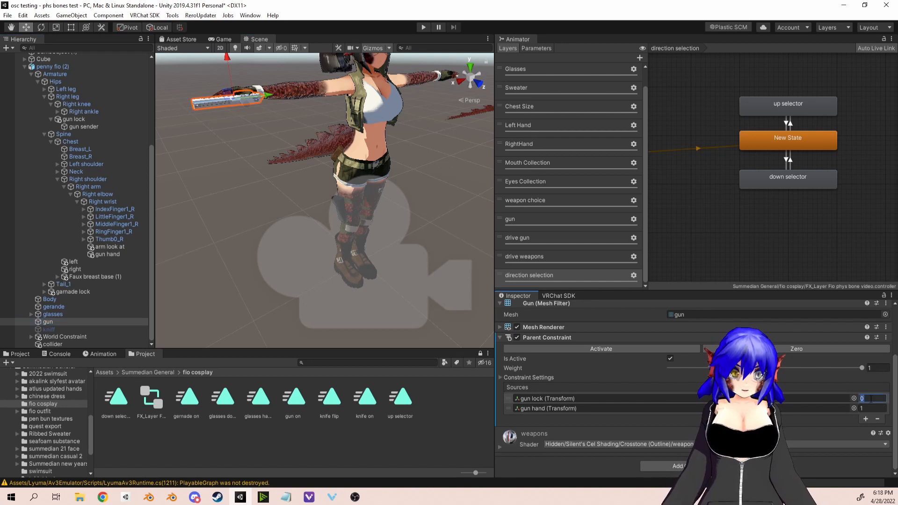
type("1")
left_click(871, 408)
type("0")
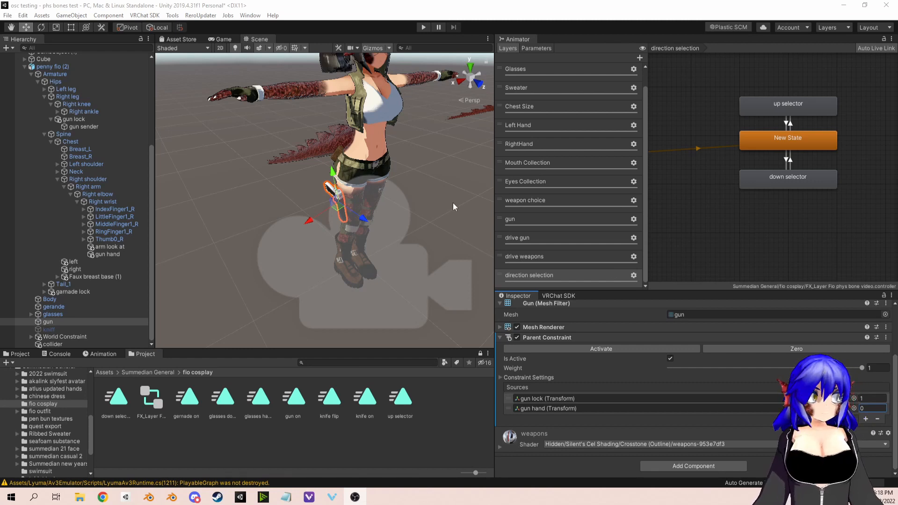
Step: Delete all states and transitions from the gun and drive gun animator layers
scroll(471, 200, "down", 2)
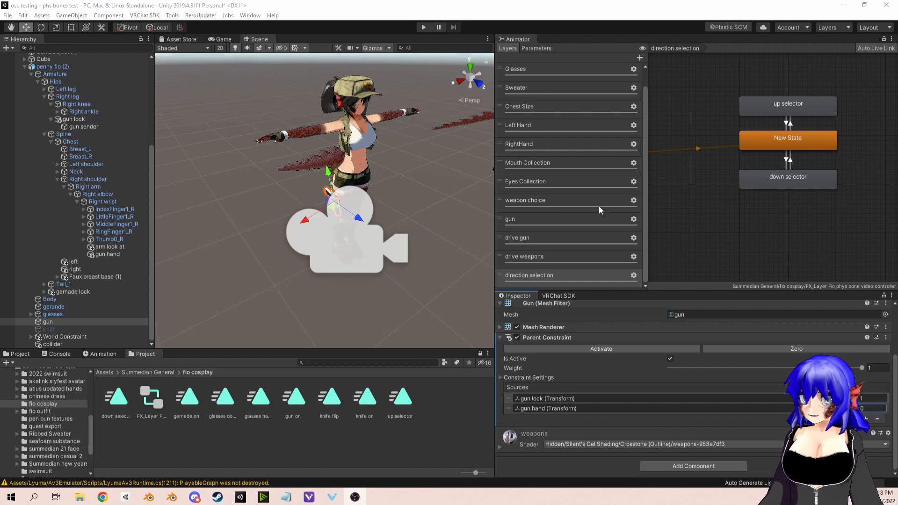
left_click(527, 223)
left_click_drag(811, 100, 763, 240)
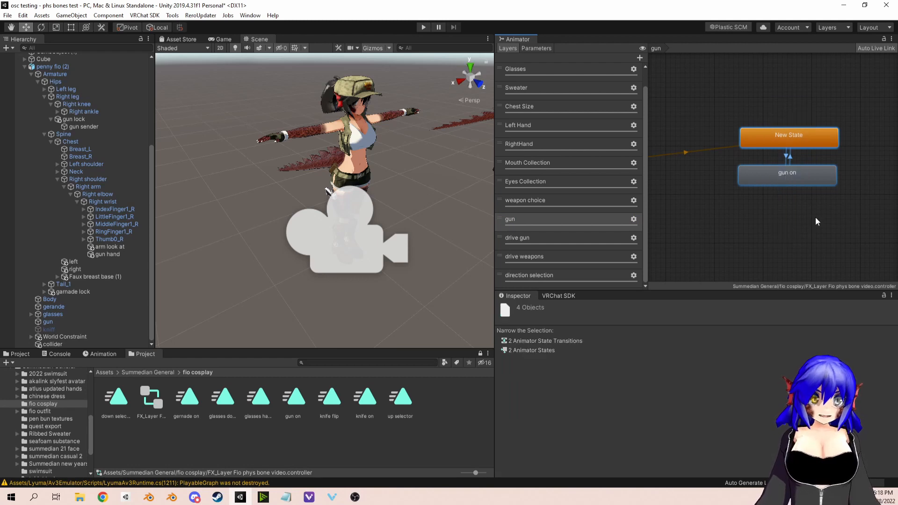
key("Delete")
left_click(517, 255)
left_click_drag(789, 97, 779, 222)
key("Delete")
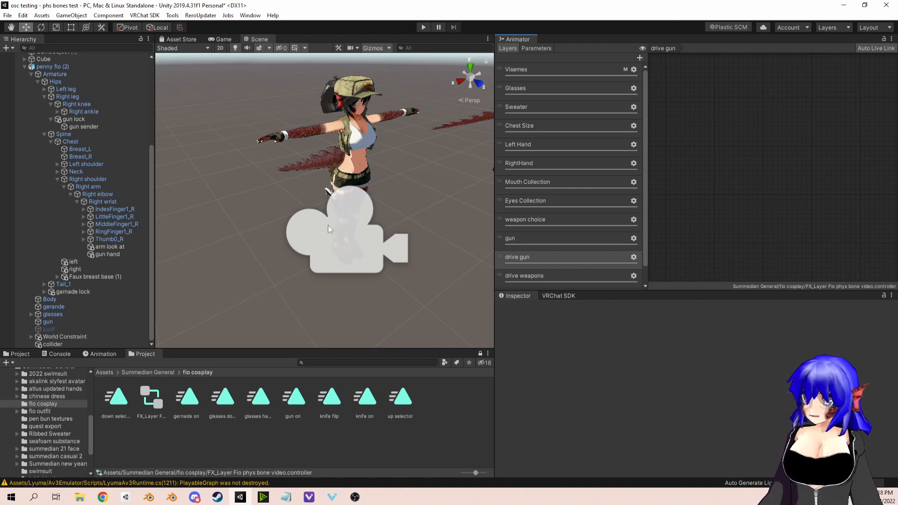
Step: Examine the gun sender's VRC Phys Bone component, from its transforms and forces to the collision, grab and gunGrab parameter settings
scroll(327, 229, "up", 5)
left_click(332, 185)
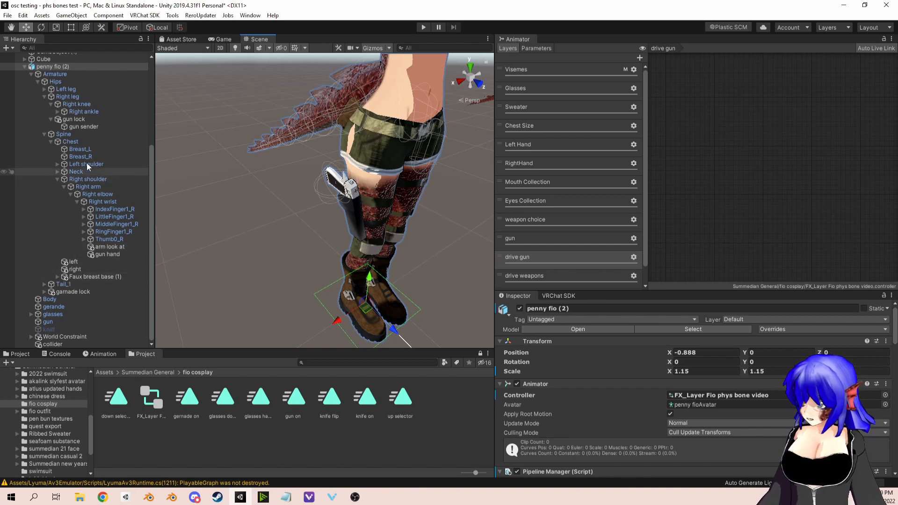
left_click(81, 127)
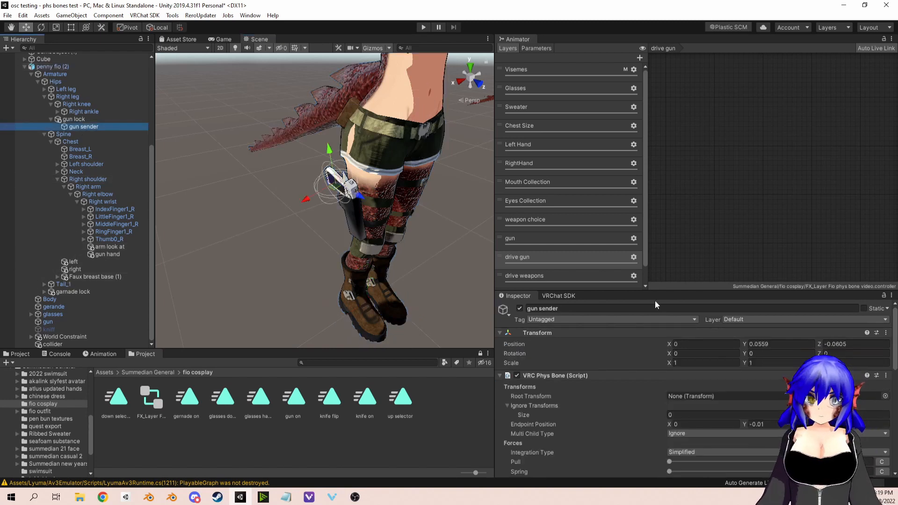
scroll(661, 371, "down", 5)
scroll(662, 403, "down", 3)
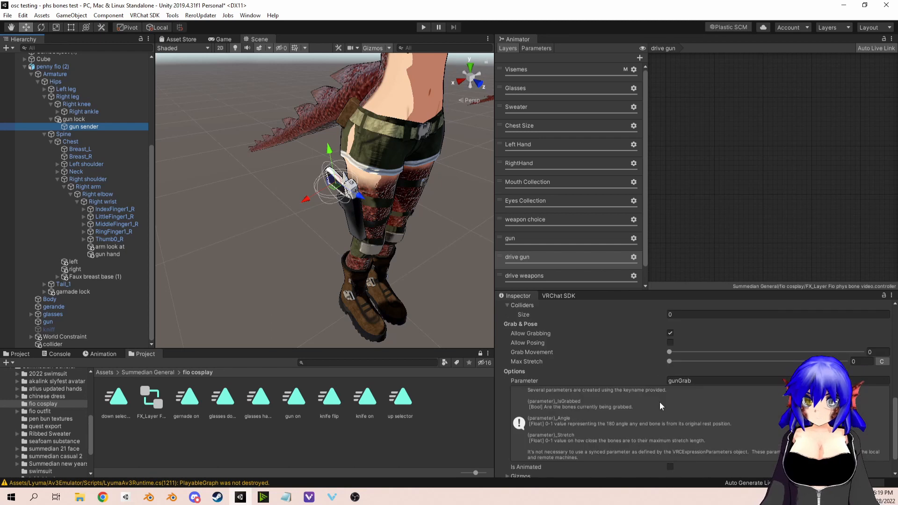
scroll(579, 378, "up", 8)
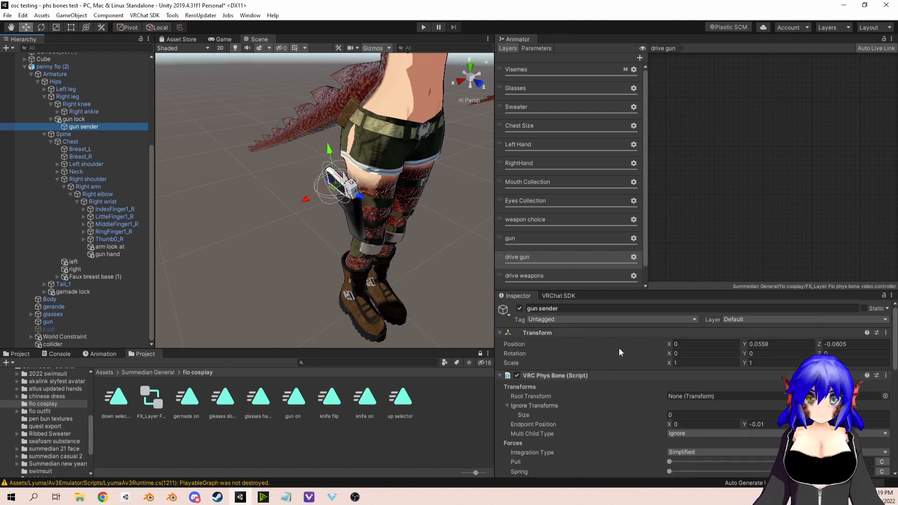
scroll(594, 394, "down", 3)
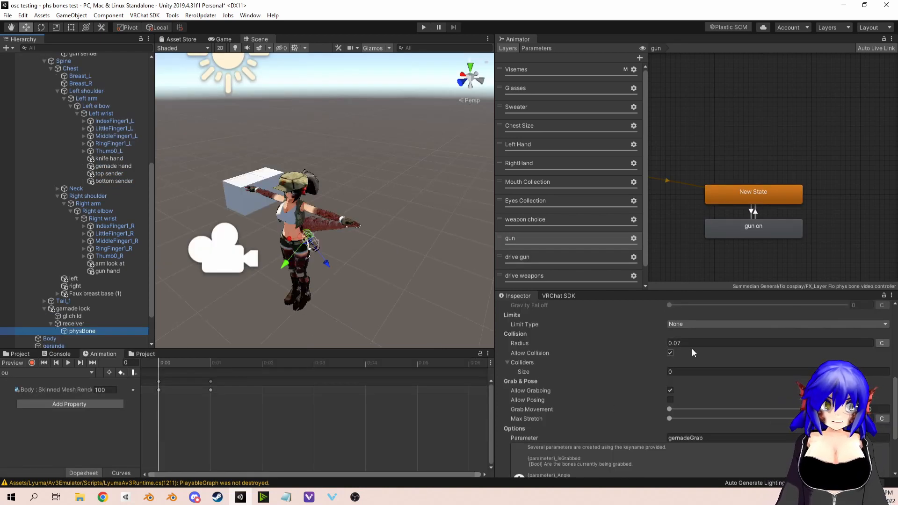
mouse_move(662, 350)
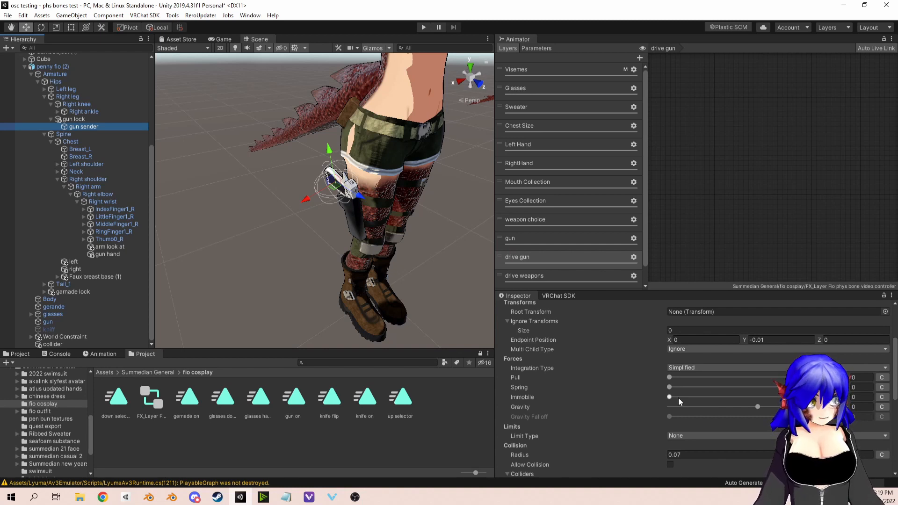
scroll(677, 398, "down", 5)
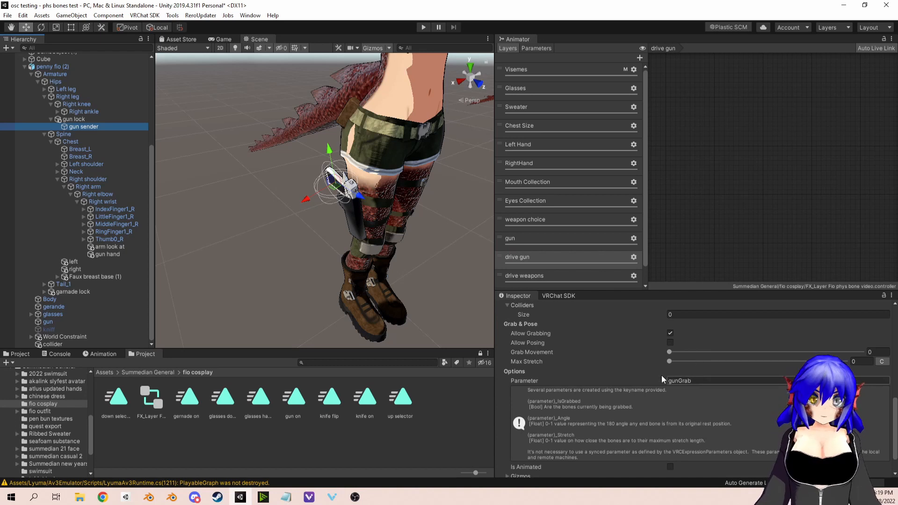
left_click(696, 382)
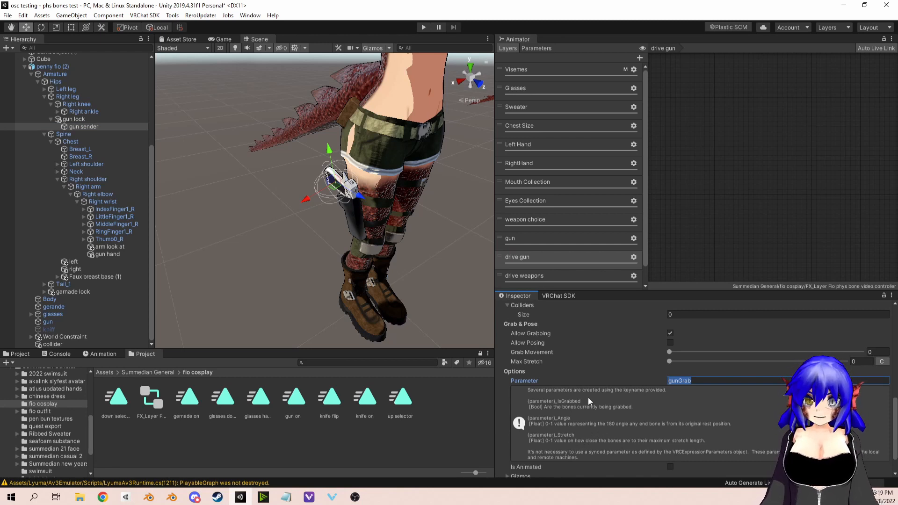
left_click(699, 382)
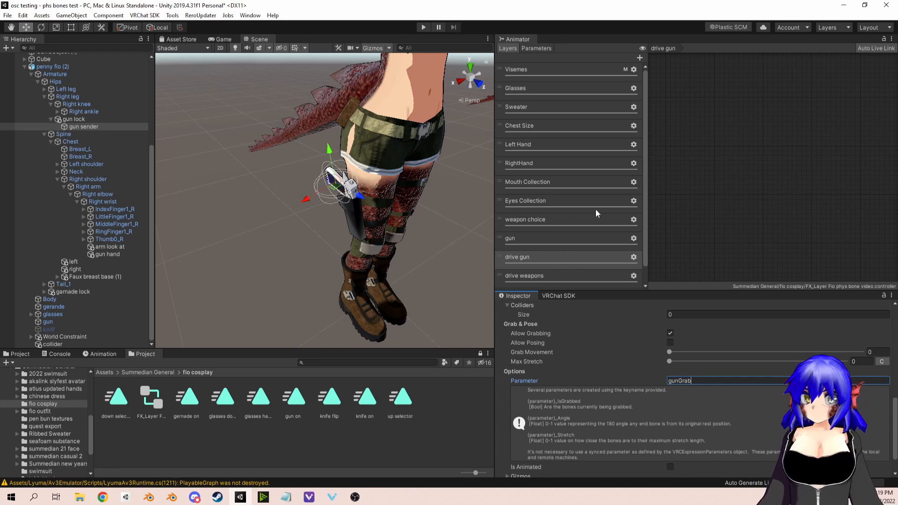
Step: Locate the gunGrab_IsGrabbed parameter in the FX animator controller's parameter list
left_click(528, 47)
scroll(596, 243, "down", 10)
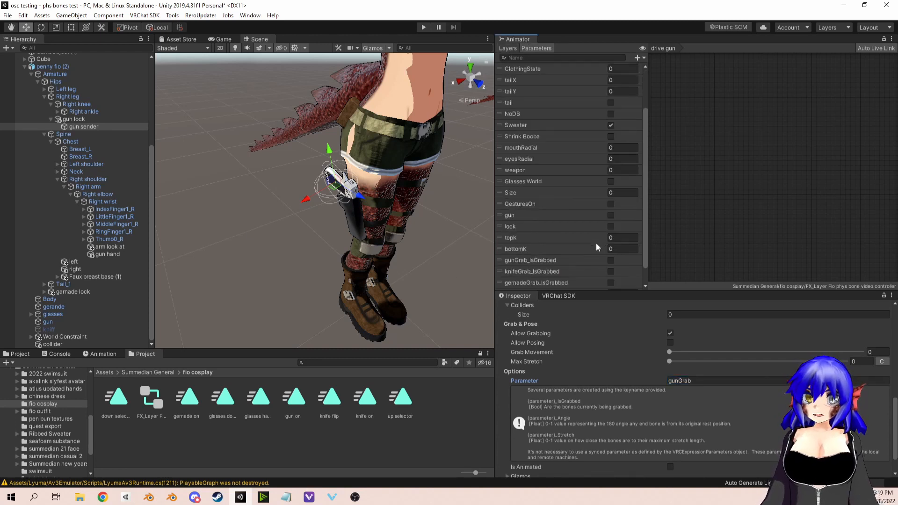
left_click(539, 240)
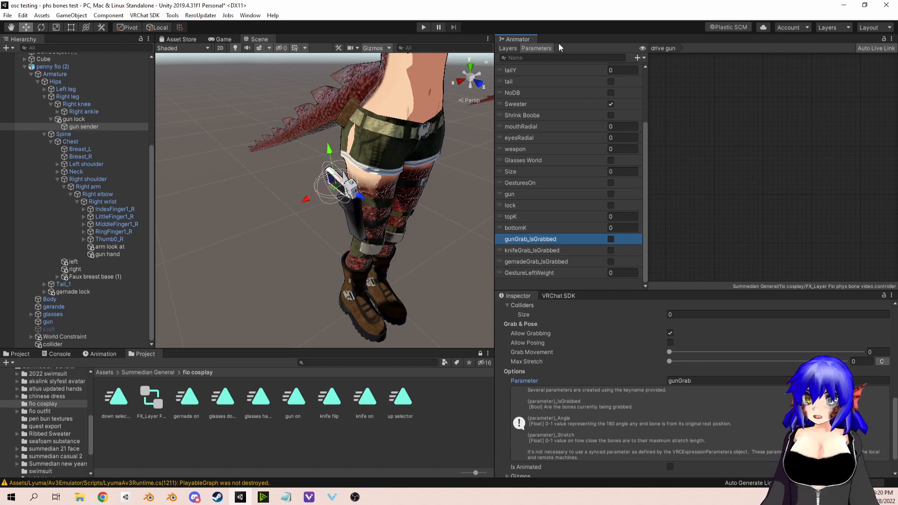
left_click(505, 48)
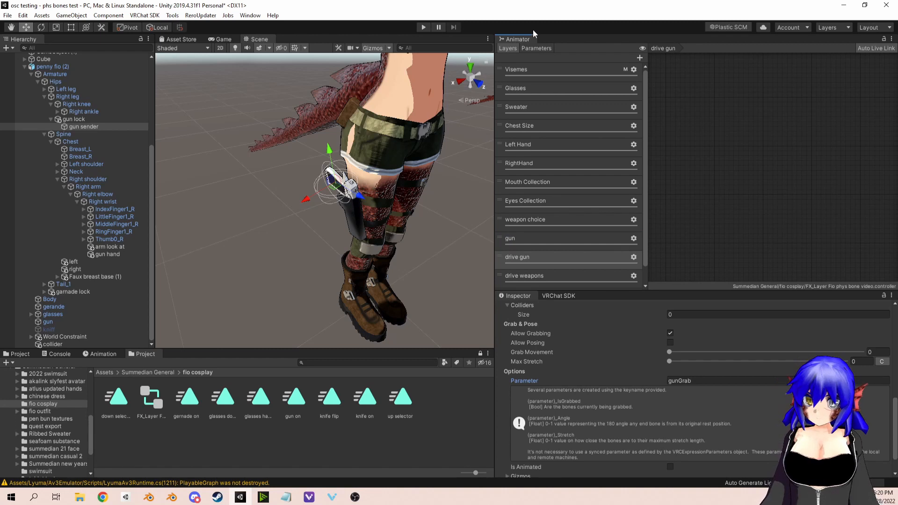
Step: Compare the gun parameter with the gunGrab_IsGrabbed parameter in the animator's parameter list
left_click(536, 49)
scroll(594, 194, "down", 2)
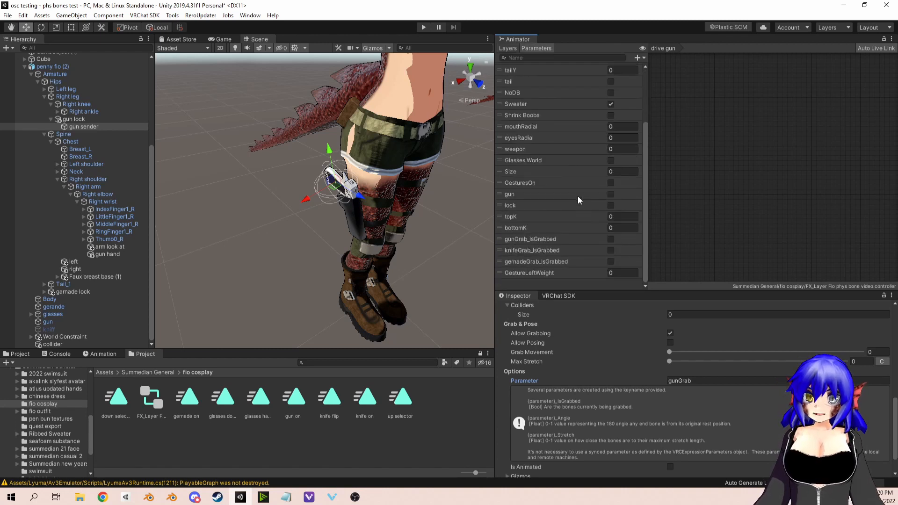
left_click(561, 195)
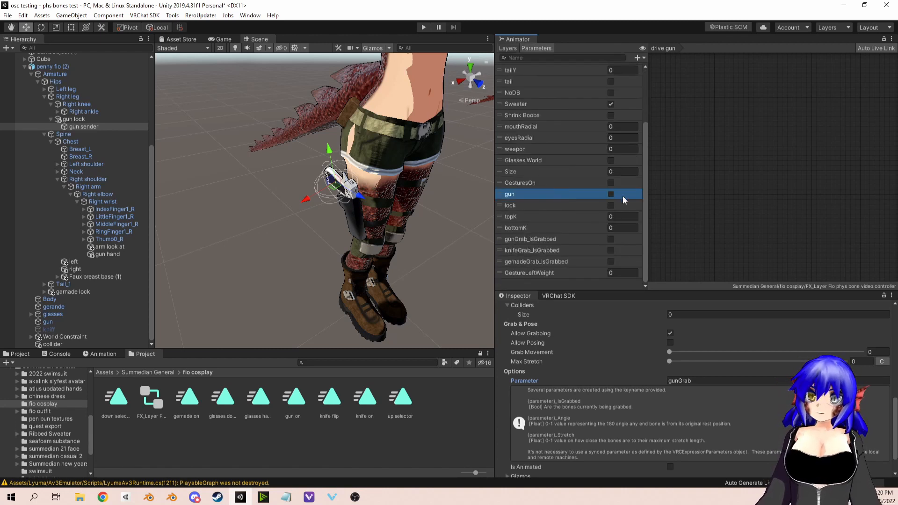
left_click(534, 238)
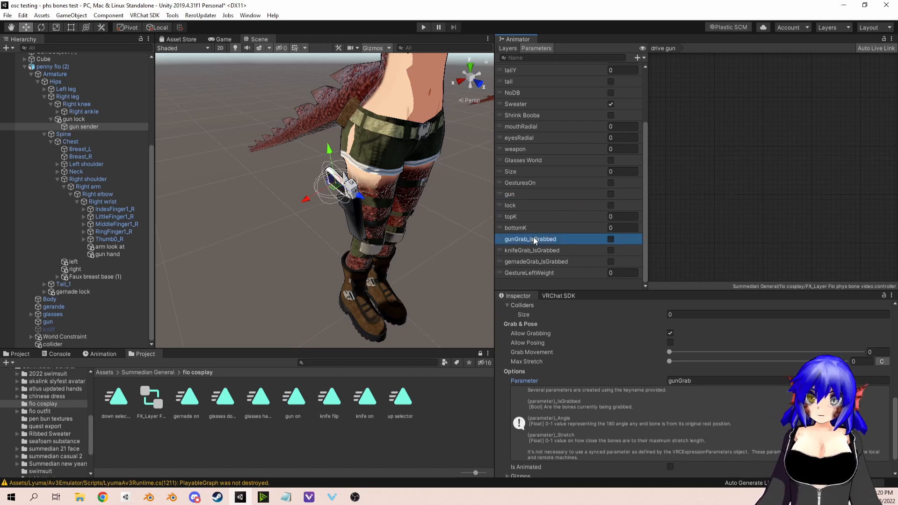
left_click(521, 194)
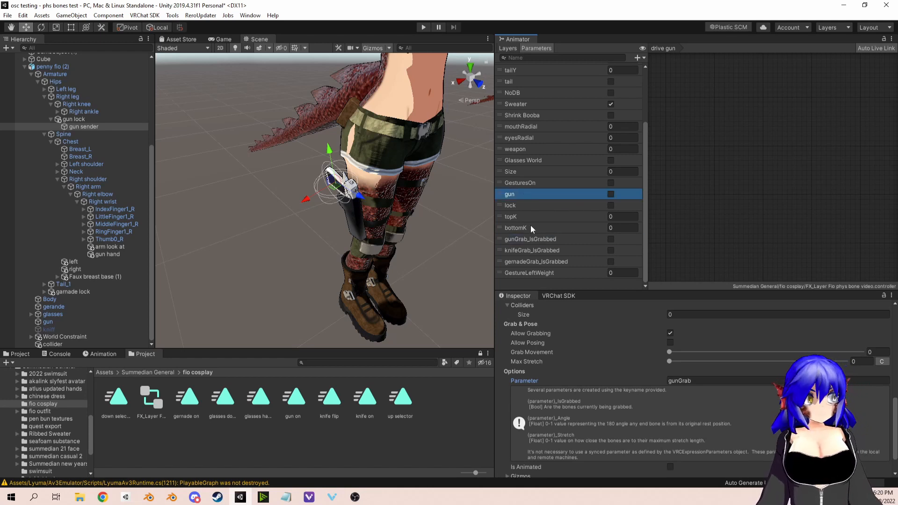
left_click(532, 237)
left_click(528, 194)
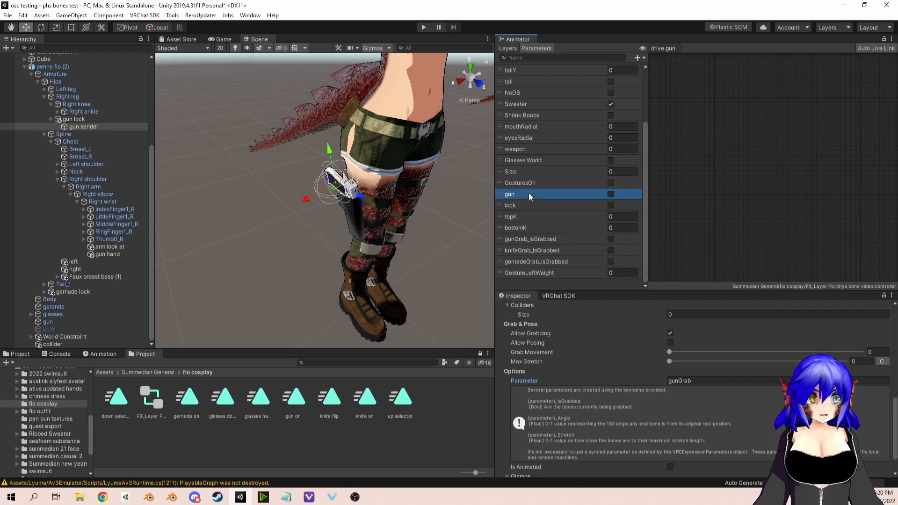
Step: Create an empty default state in the drive gun layer and name it "empty"
left_click(502, 48)
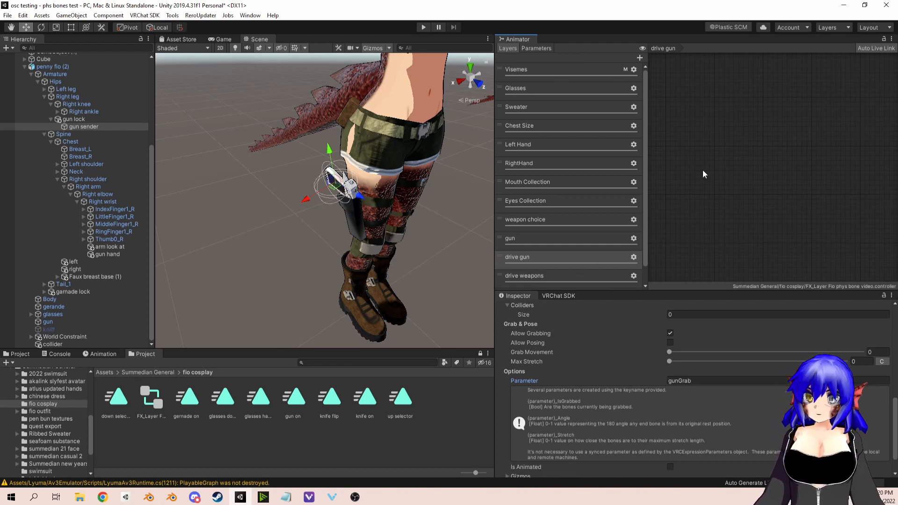
right_click(725, 157)
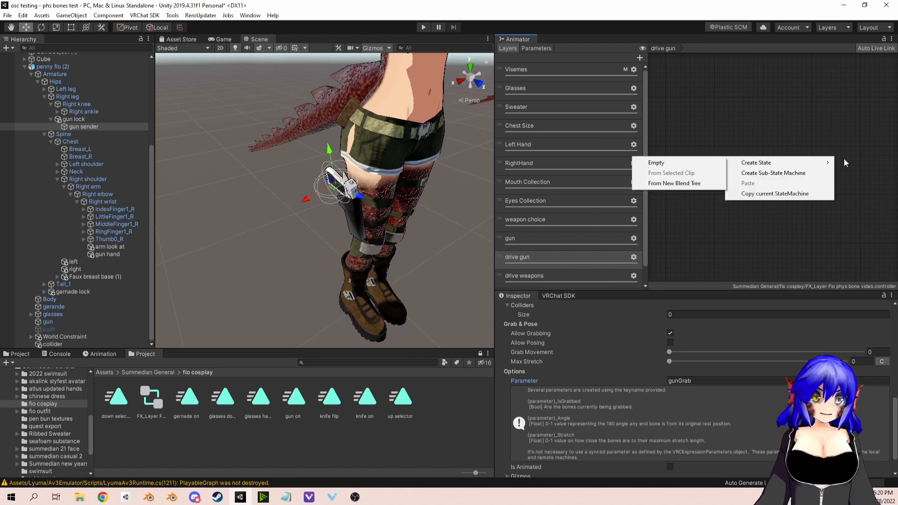
mouse_move(758, 163)
left_click(689, 164)
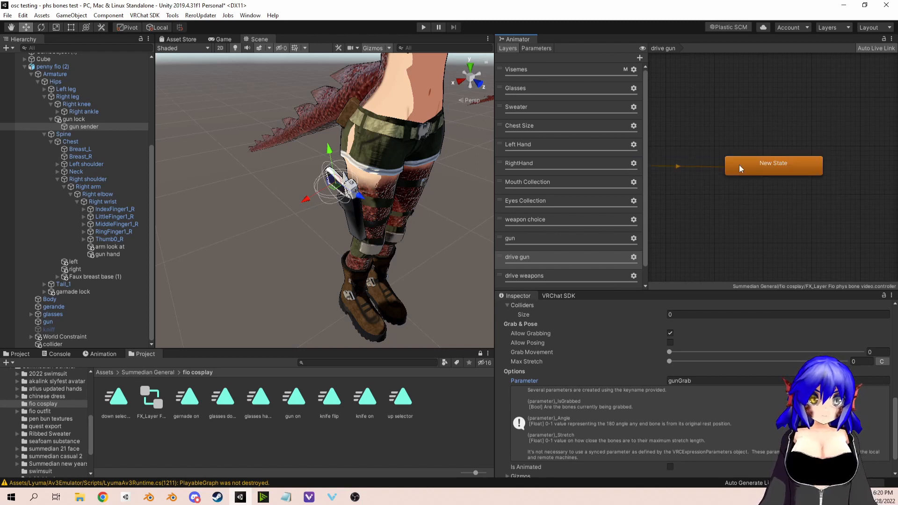
left_click_drag(739, 165, 760, 192)
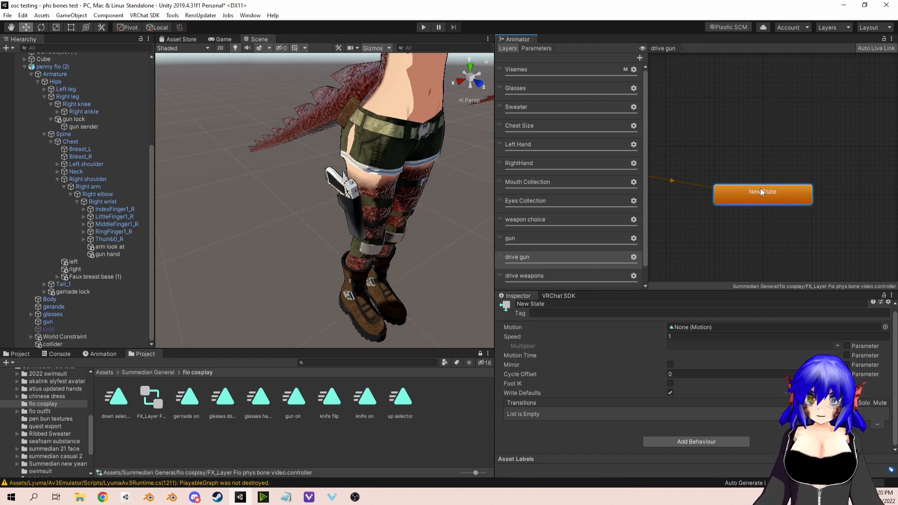
left_click(547, 303)
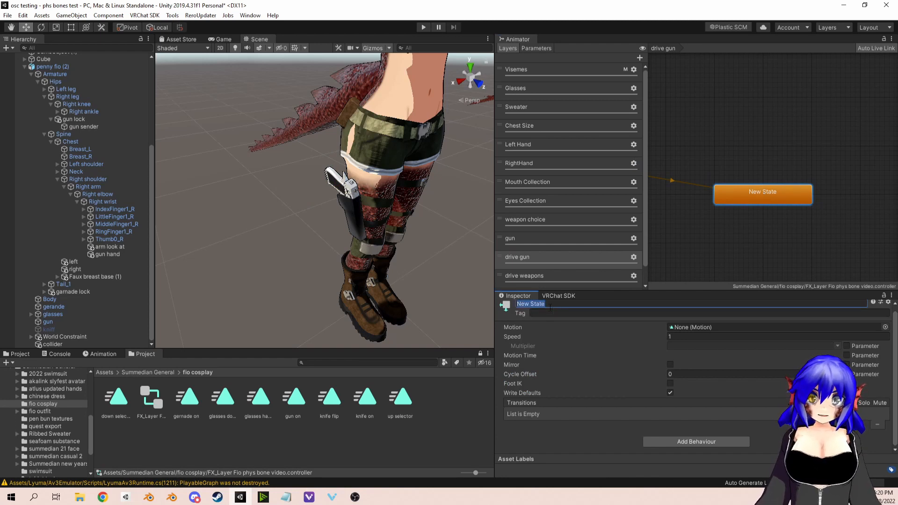
type("empty")
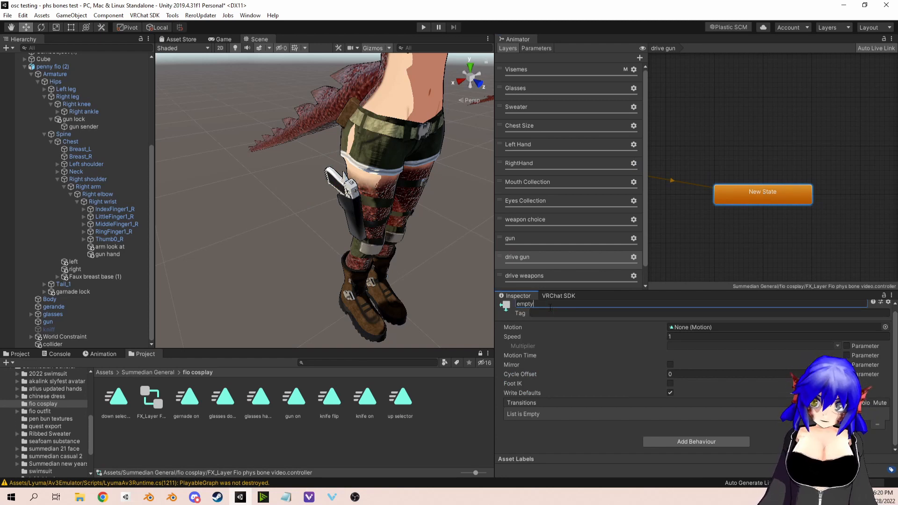
key("Return")
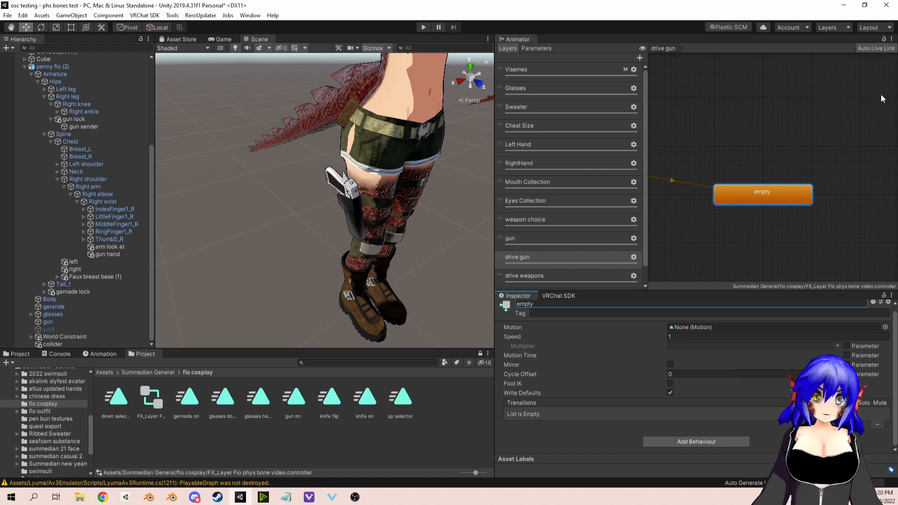
Step: Create a second empty state in the drive gun layer, name it "set as true" and place it directly above the empty state
right_click(748, 141)
mouse_move(770, 149)
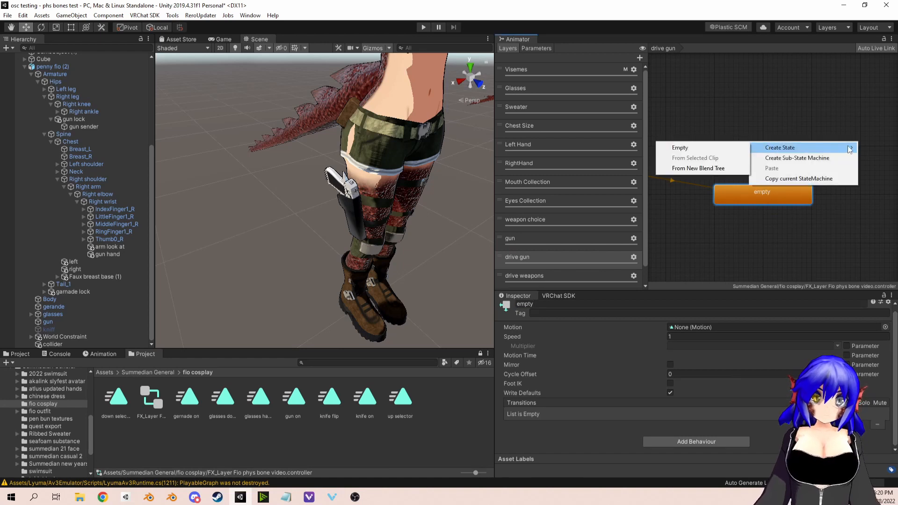
left_click(680, 149)
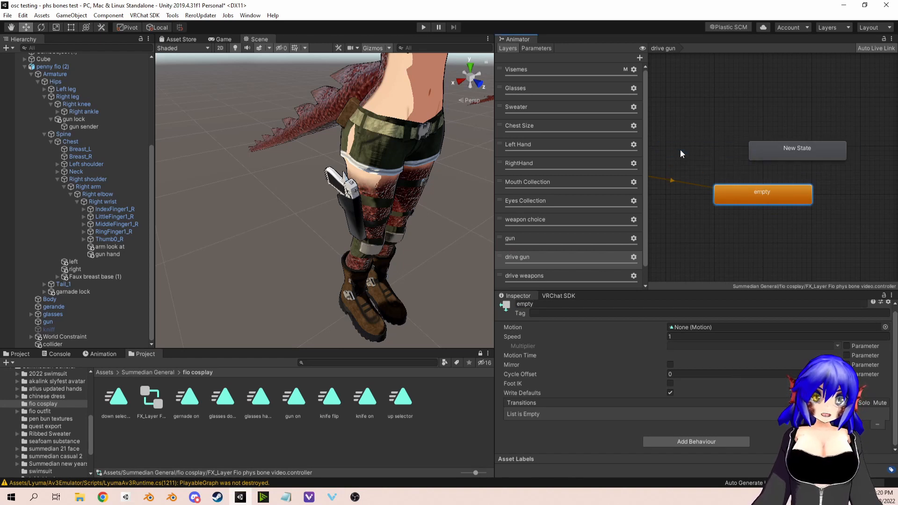
left_click(809, 152)
left_click(574, 304)
type("set ")
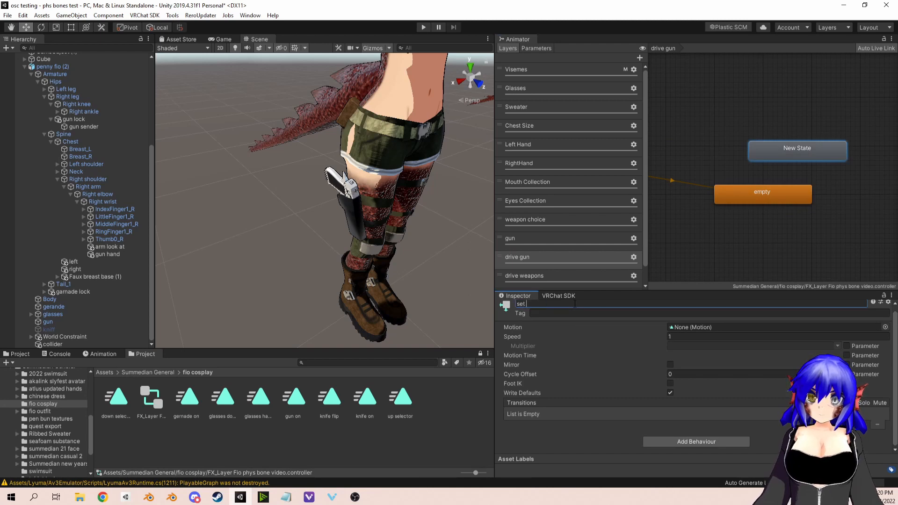
type("as true")
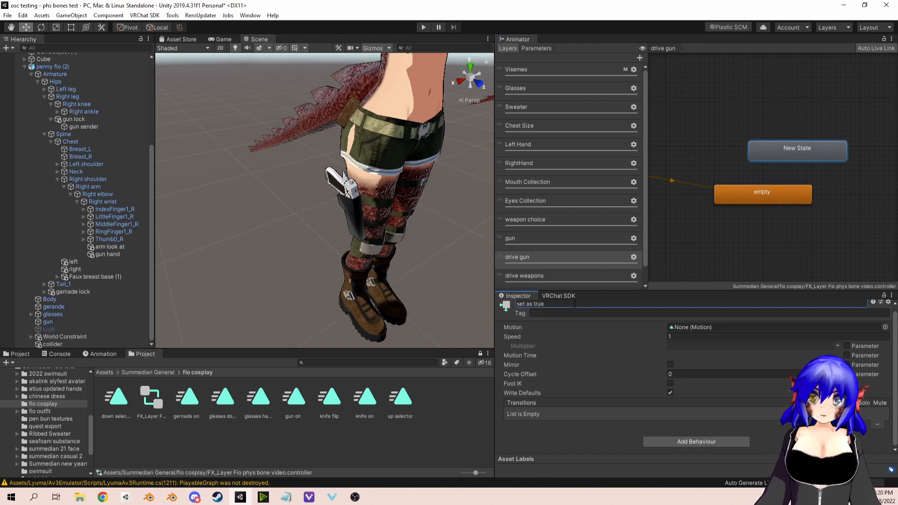
key("Return")
left_click_drag(788, 151, 755, 163)
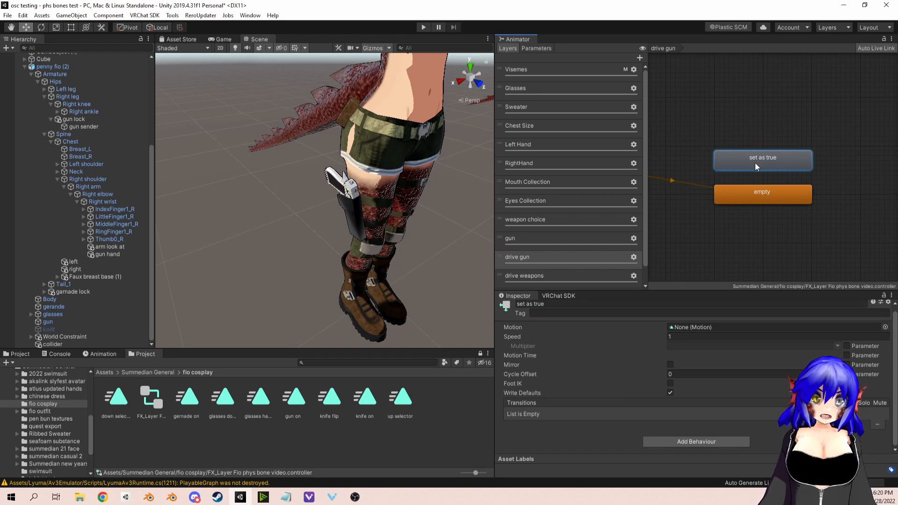
Step: Create a third empty state in the drive gun layer, place it directly below the empty state and name it "set as false"
right_click(738, 231)
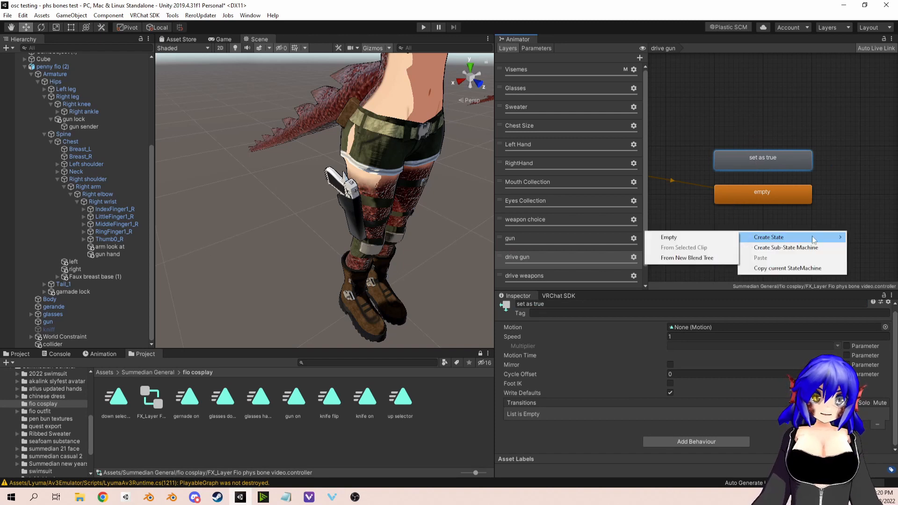
left_click(731, 240)
left_click_drag(774, 239, 756, 226)
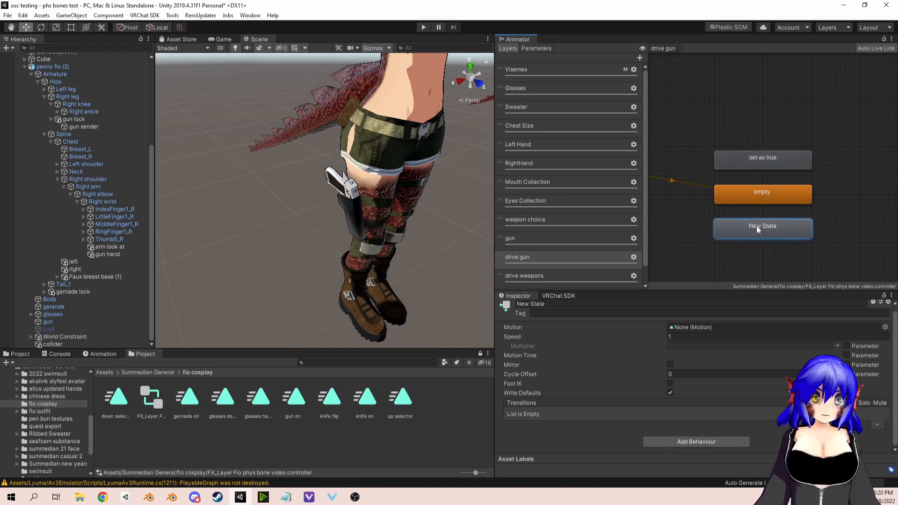
left_click(554, 307)
type("set as fals")
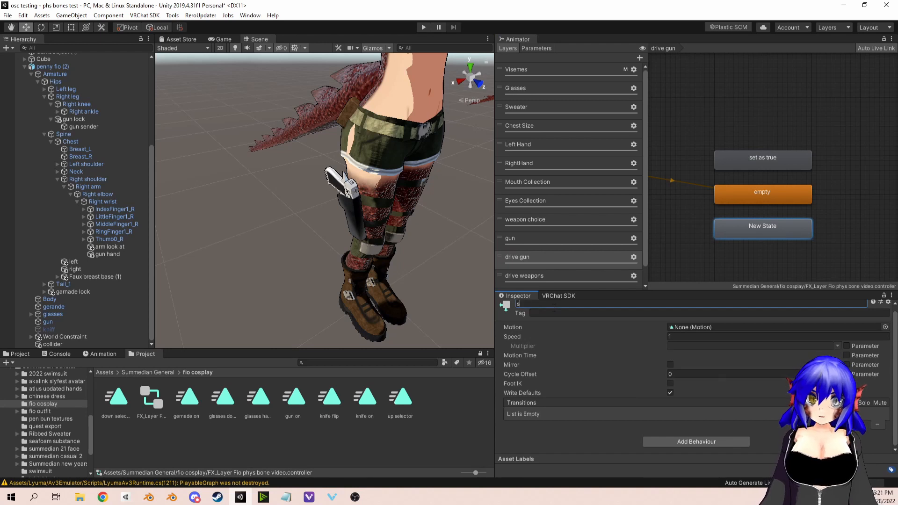
type("e")
key("Return")
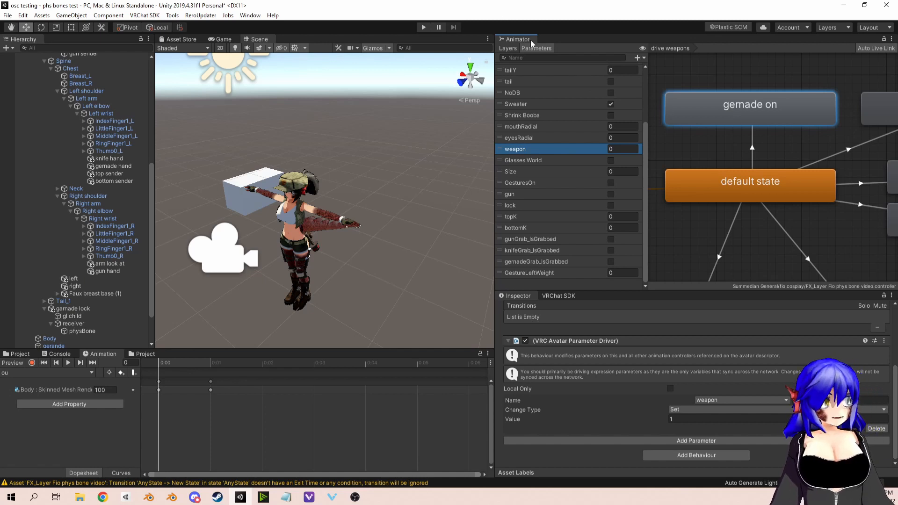
left_click(637, 58)
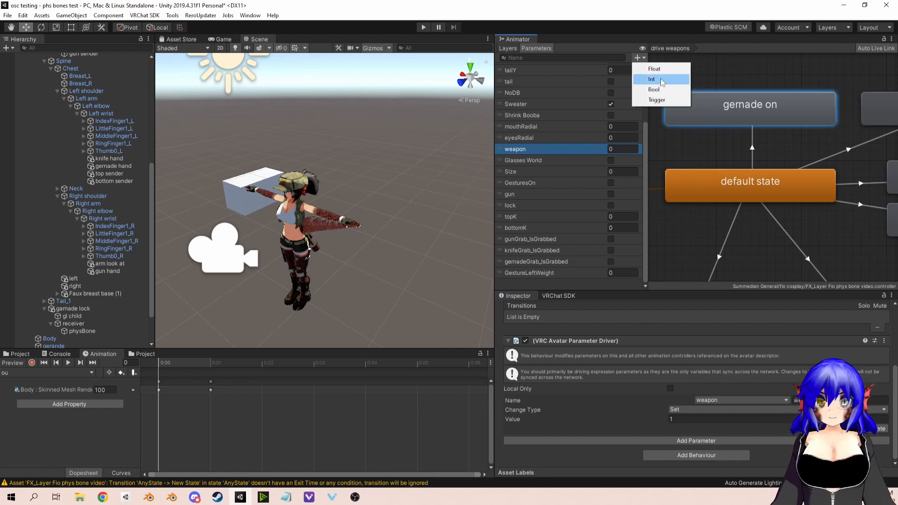
left_click(652, 79)
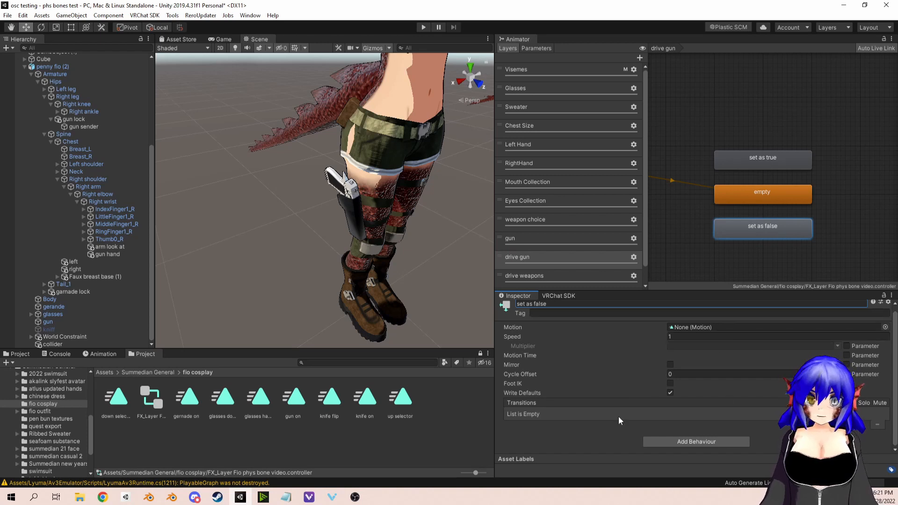
Step: Add a VRC Avatar Parameter Driver behaviour to both the "set as false" and "set as true" states
left_click(727, 442)
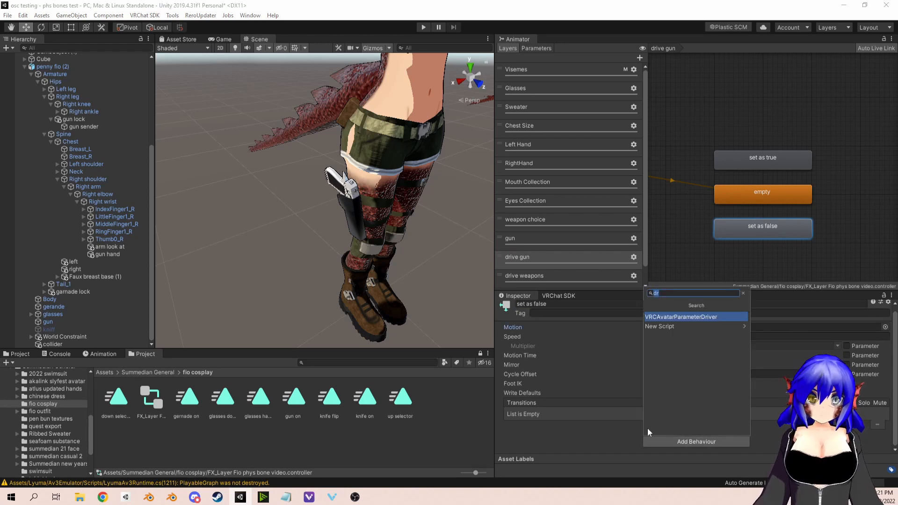
left_click(691, 317)
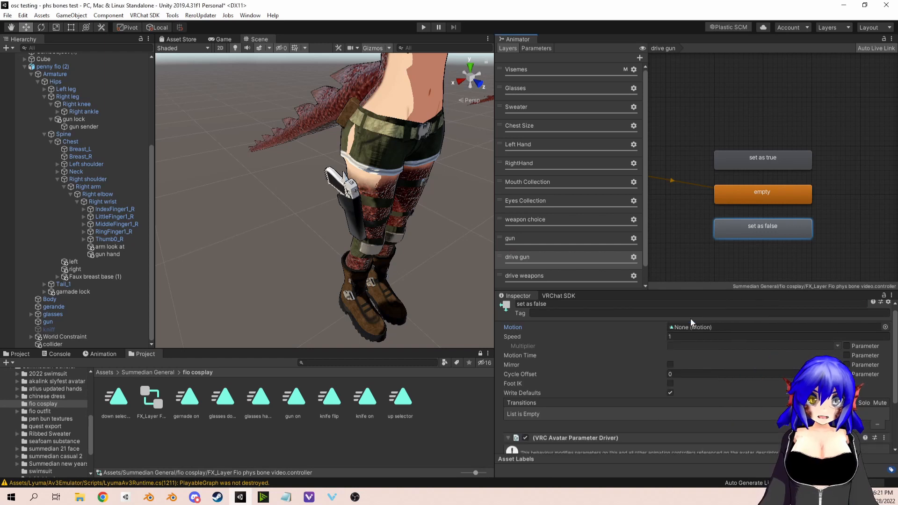
left_click(769, 164)
left_click(694, 443)
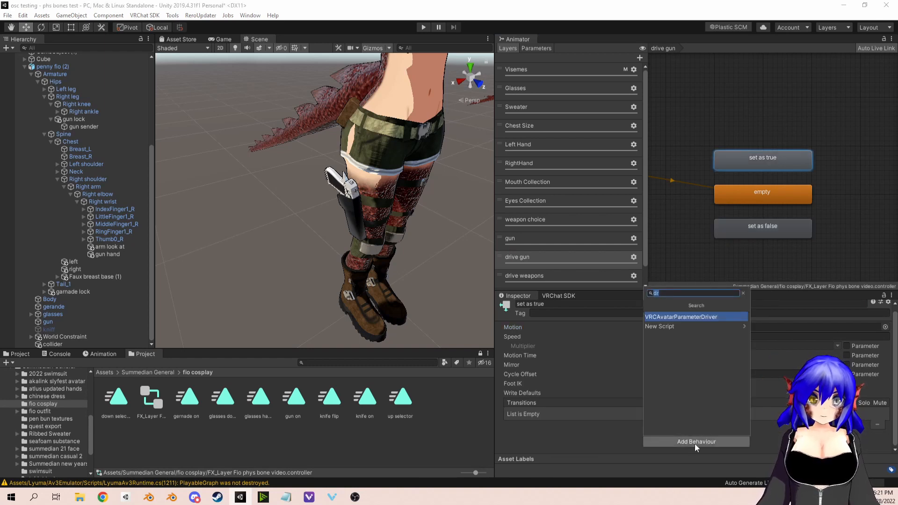
left_click(703, 318)
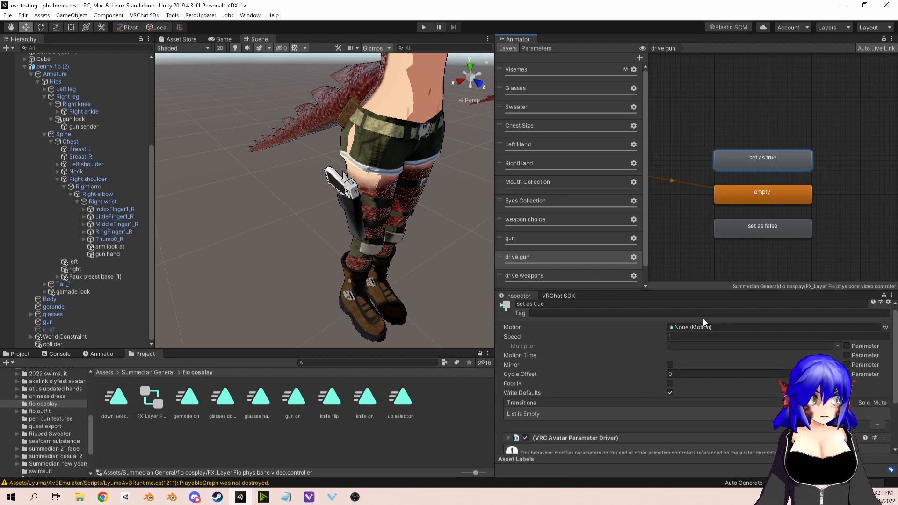
Step: Make the "set as true" state's parameter driver set the gun parameter to true, with Local Only enabled
scroll(652, 390, "down", 3)
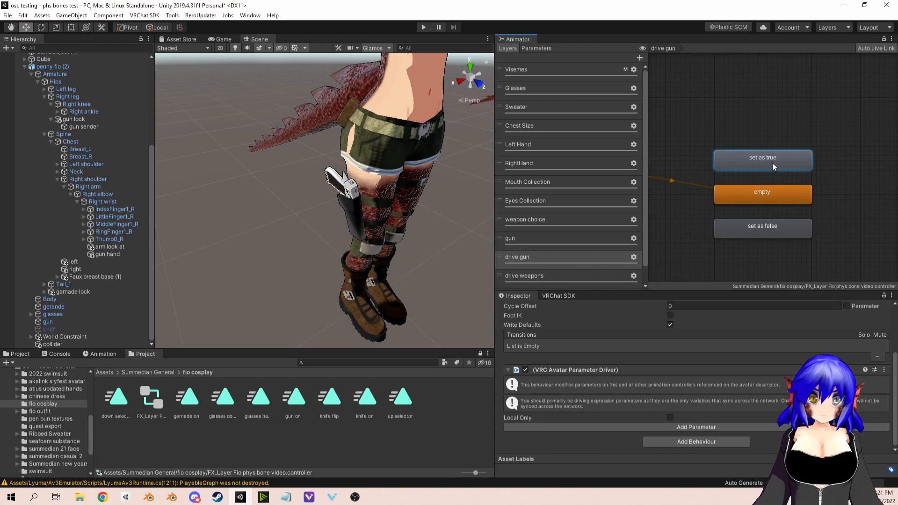
left_click(683, 426)
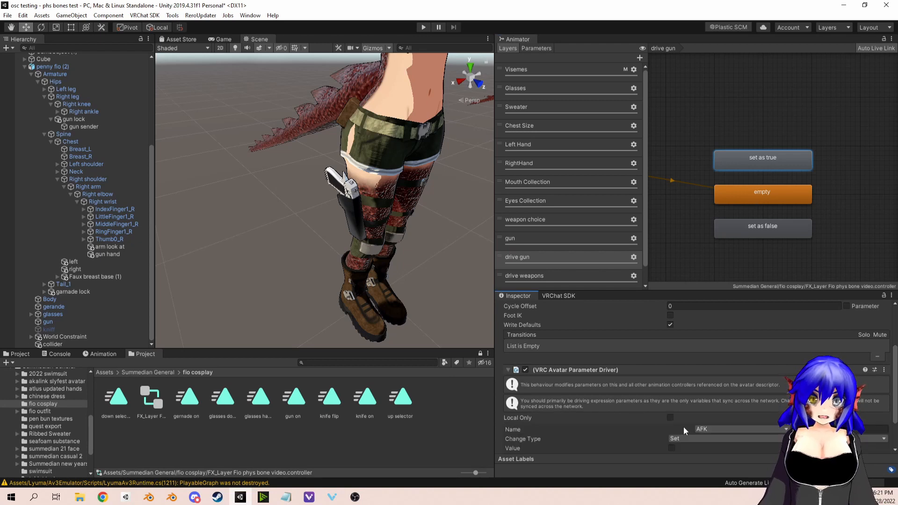
left_click(761, 428)
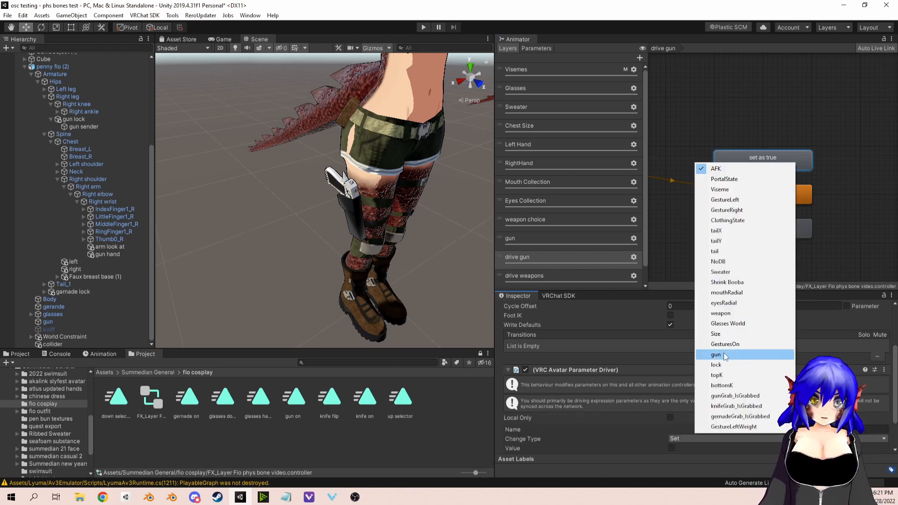
left_click(759, 355)
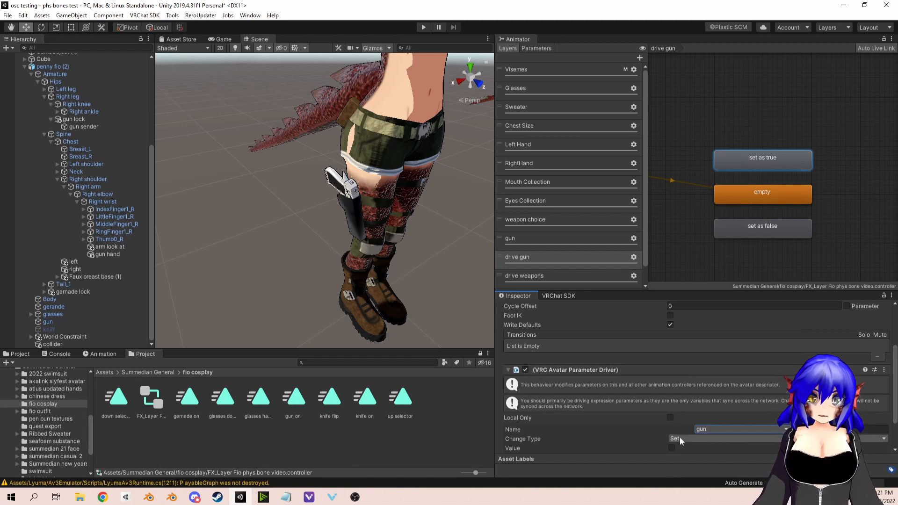
left_click(671, 448)
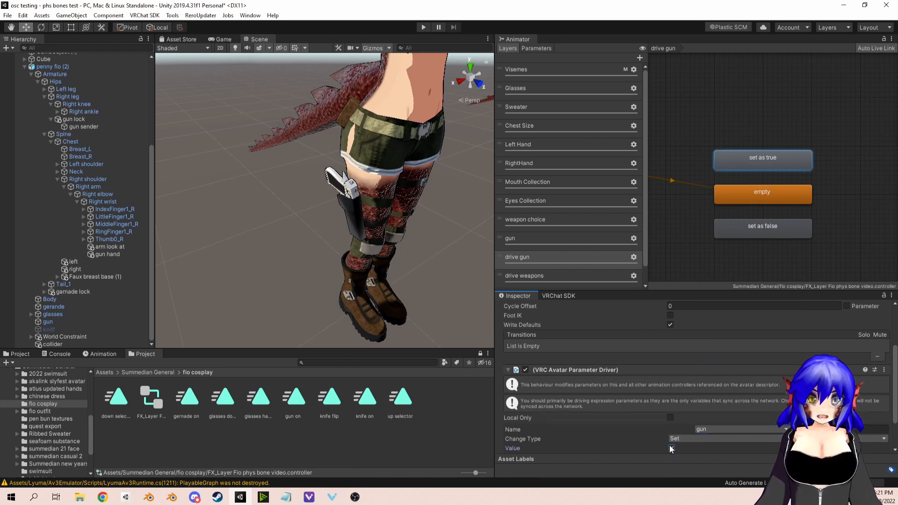
left_click(670, 418)
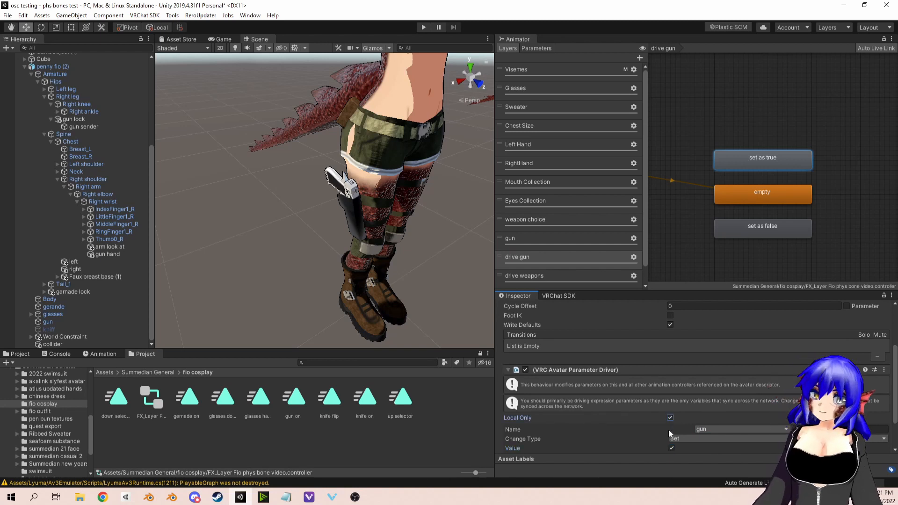
Step: Examine the Local Only setting in the parameter driver of New State 1 in penny fio (1)'s drive gun layer
scroll(330, 215, "down", 10)
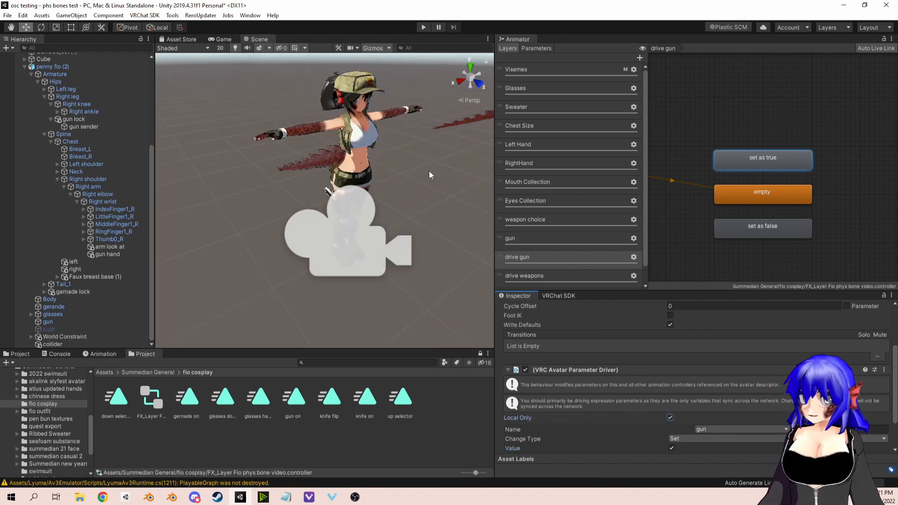
middle_click_drag(428, 170, 393, 188)
left_click(311, 189)
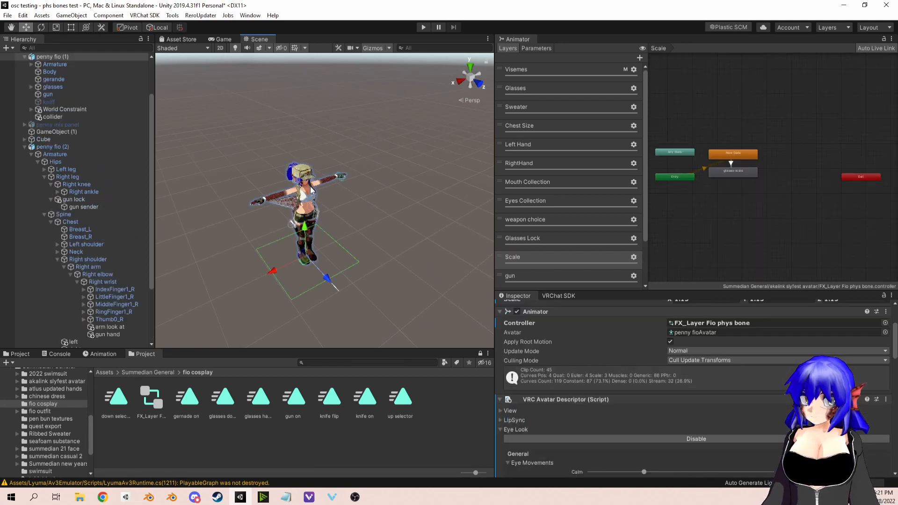
left_click(540, 275)
scroll(750, 187, "up", 2)
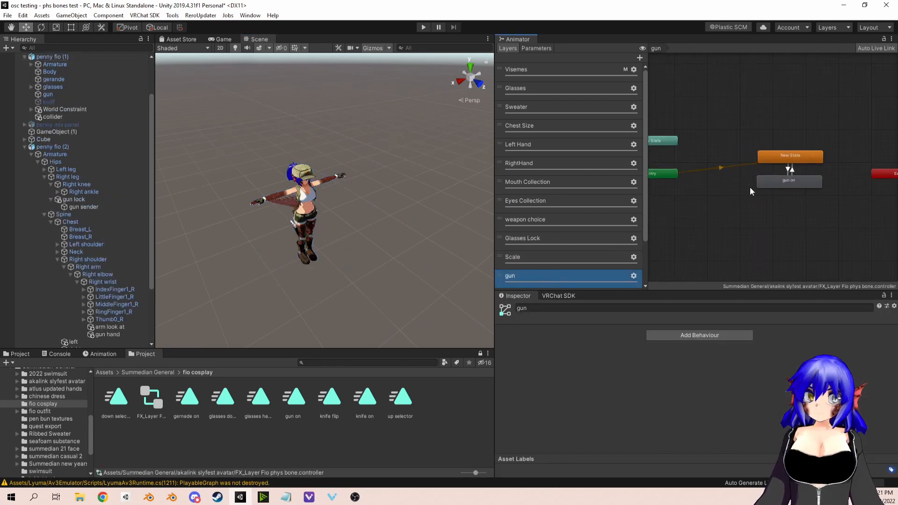
scroll(546, 239, "down", 3)
left_click(533, 240)
left_click(782, 198)
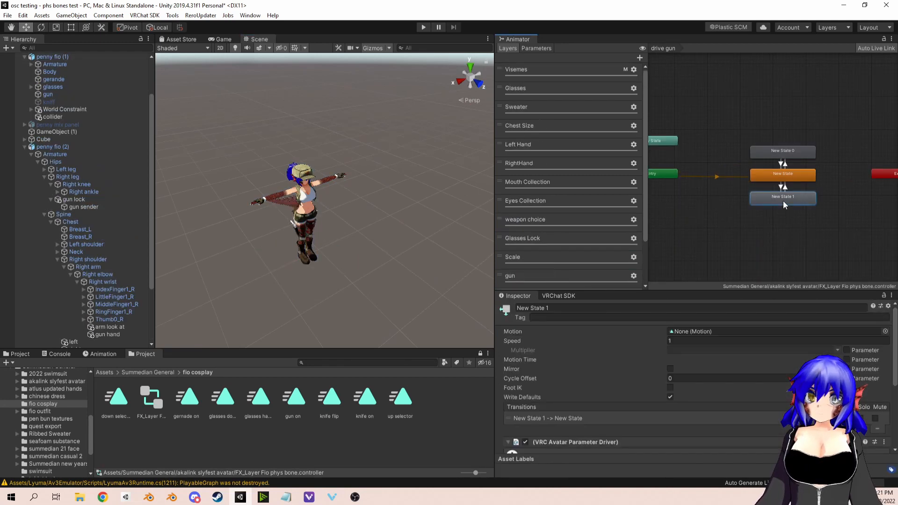
scroll(593, 442, "down", 3)
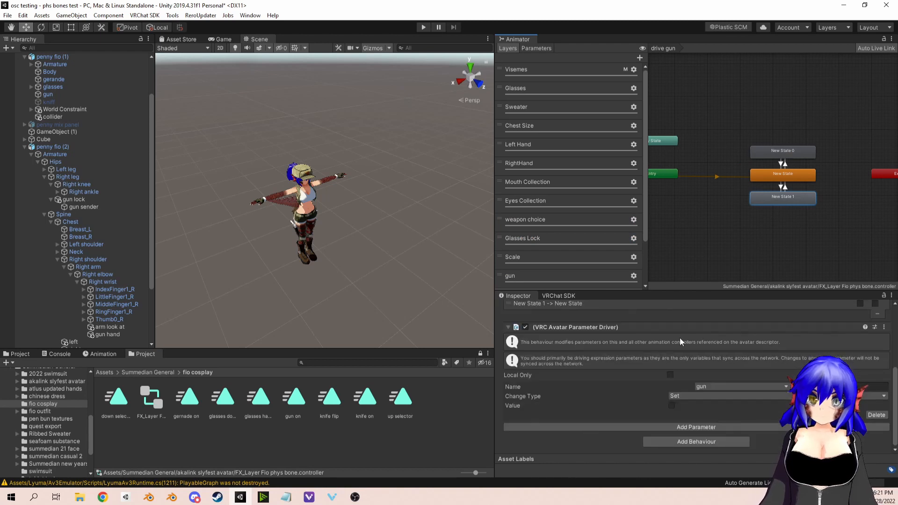
Step: Return to the penny fio (2) avatar's FX controller, check its direction selection states and reopen its drive gun layer
middle_click_drag(235, 172, 305, 165)
left_click(319, 182)
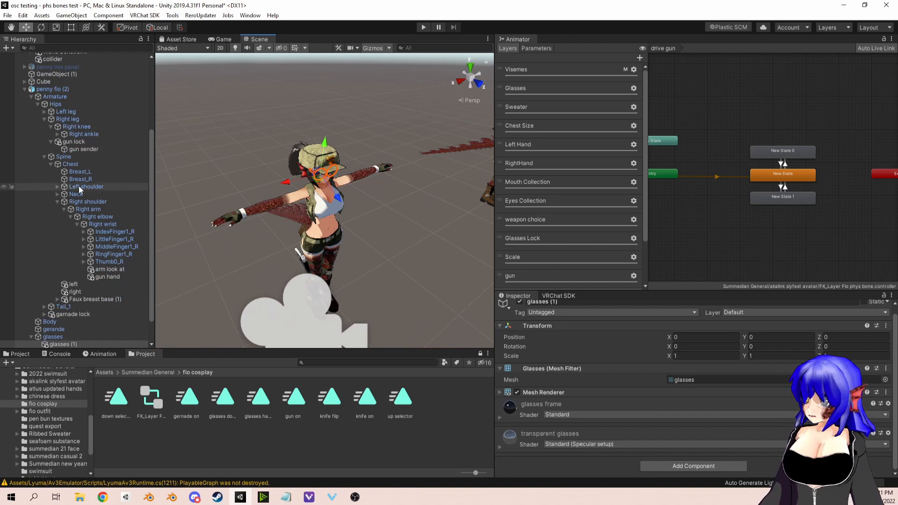
left_click(47, 89)
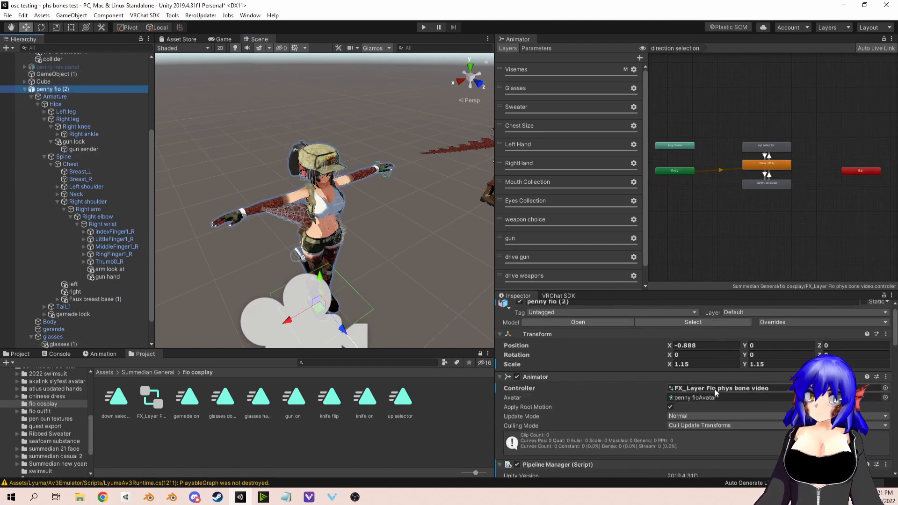
left_click(772, 182)
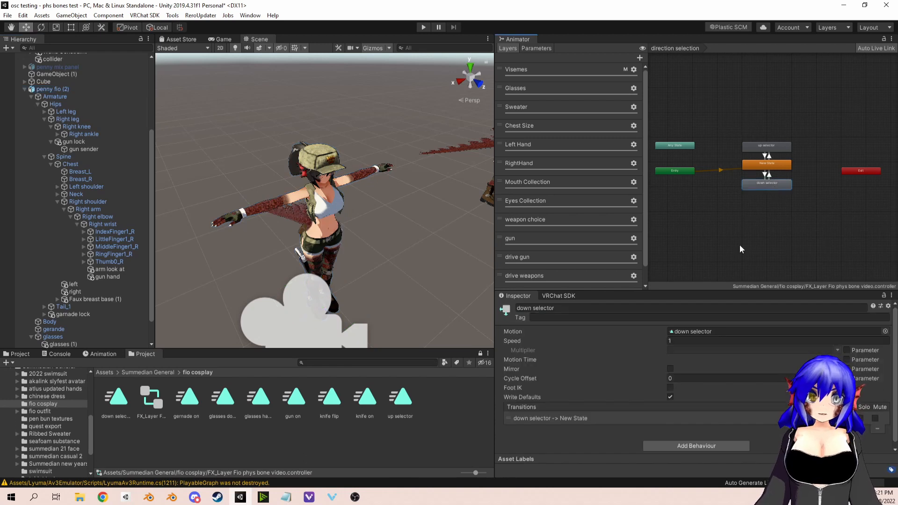
scroll(762, 227, "up", 4)
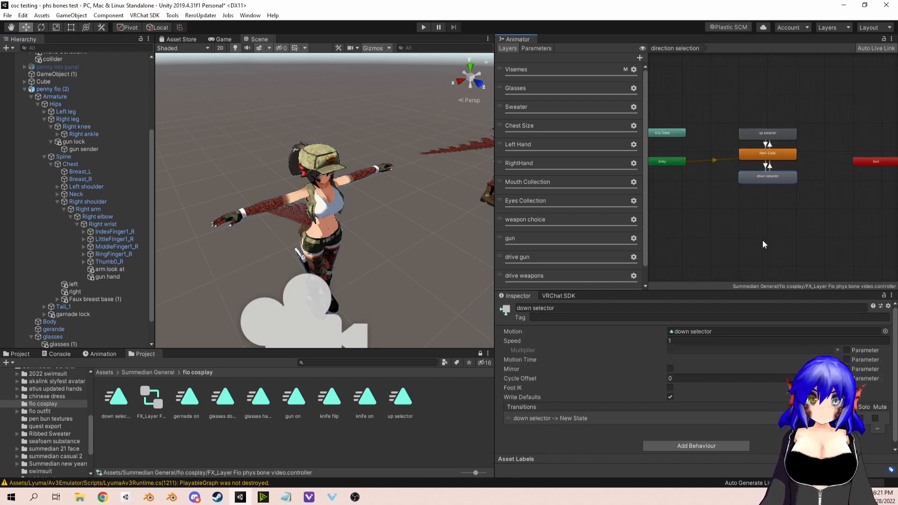
left_click(769, 101)
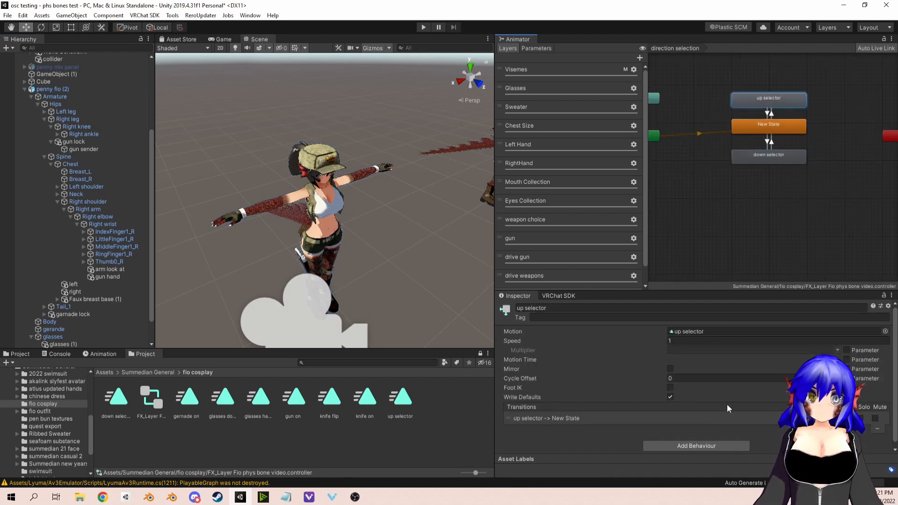
scroll(563, 232, "down", 1)
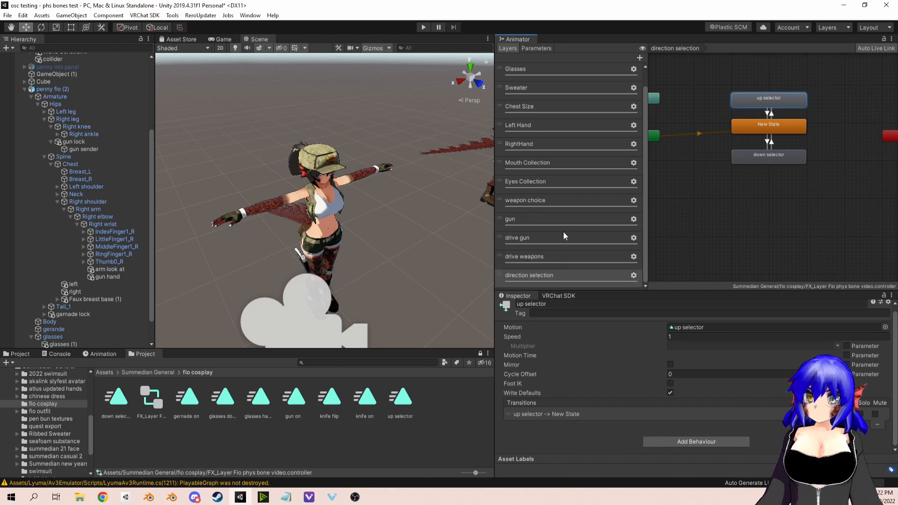
left_click(528, 234)
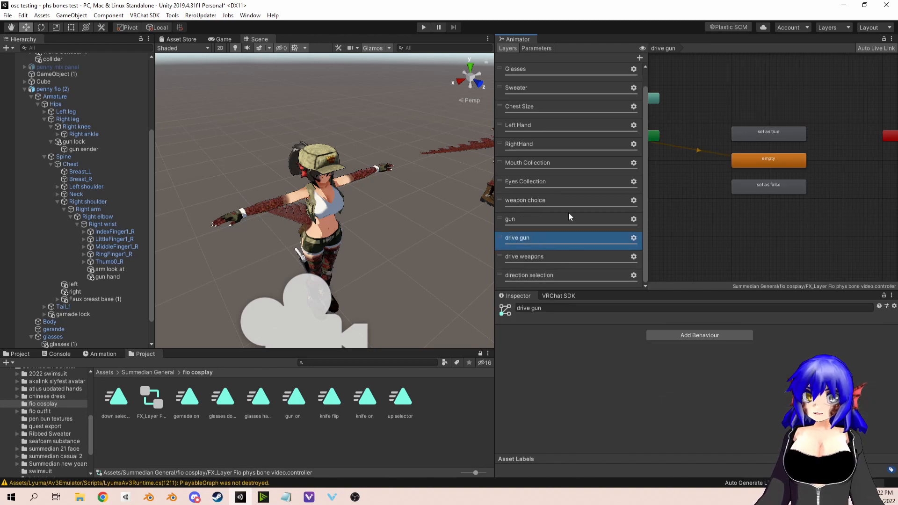
Step: Disable Local Only on the "set as true" state's parameter driver
left_click(769, 191)
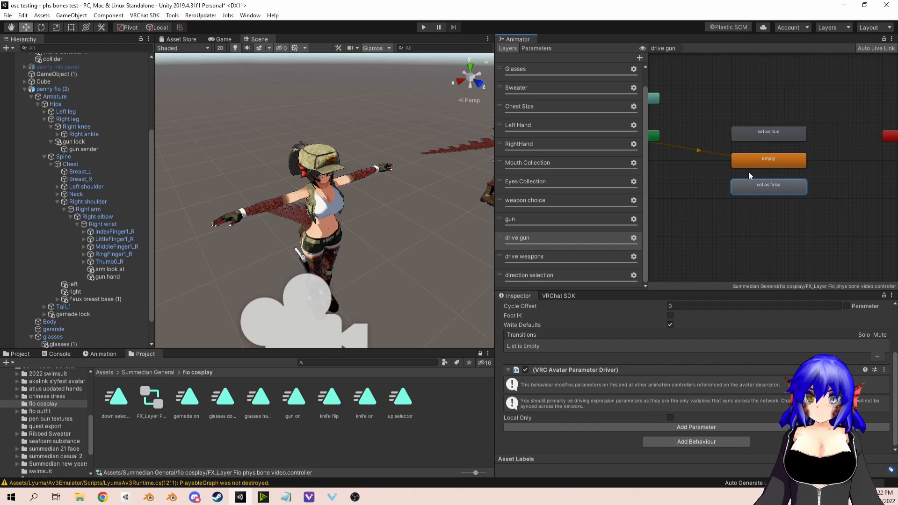
left_click(768, 138)
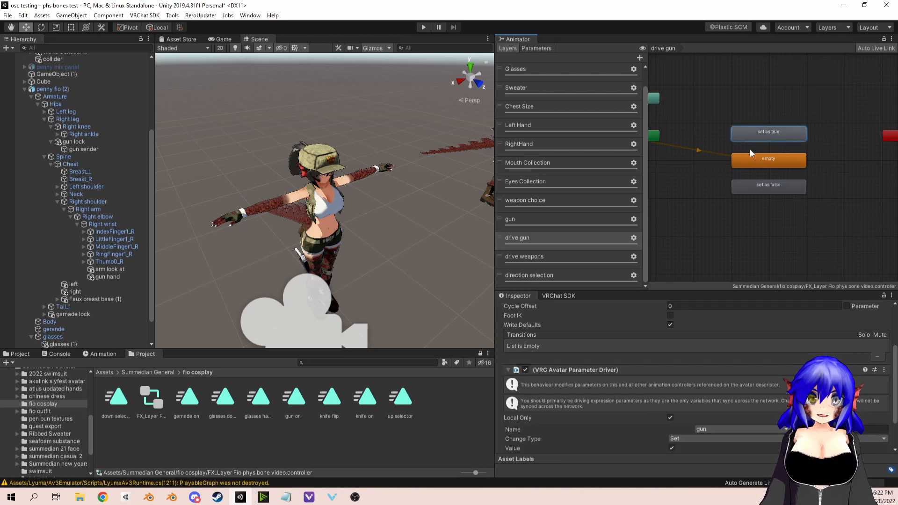
left_click(670, 418)
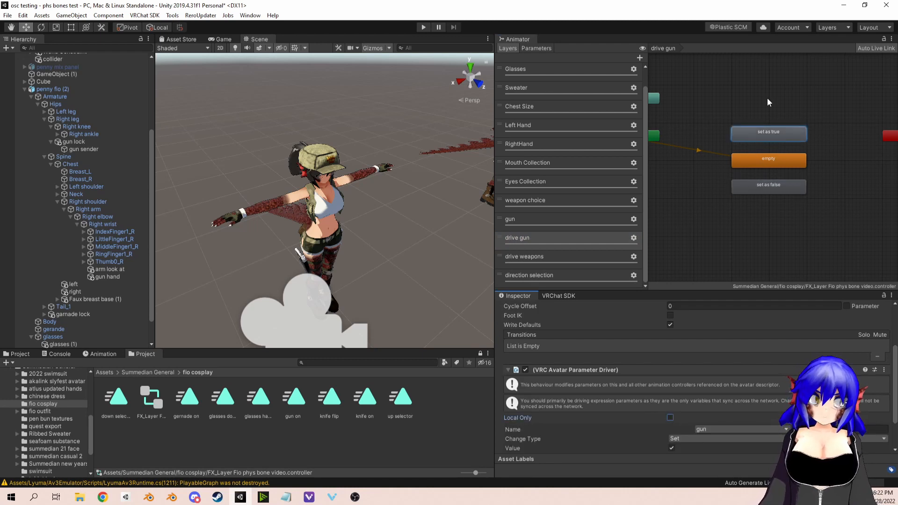
Step: Make the "set as false" state's parameter driver set the gun parameter to false
left_click(756, 186)
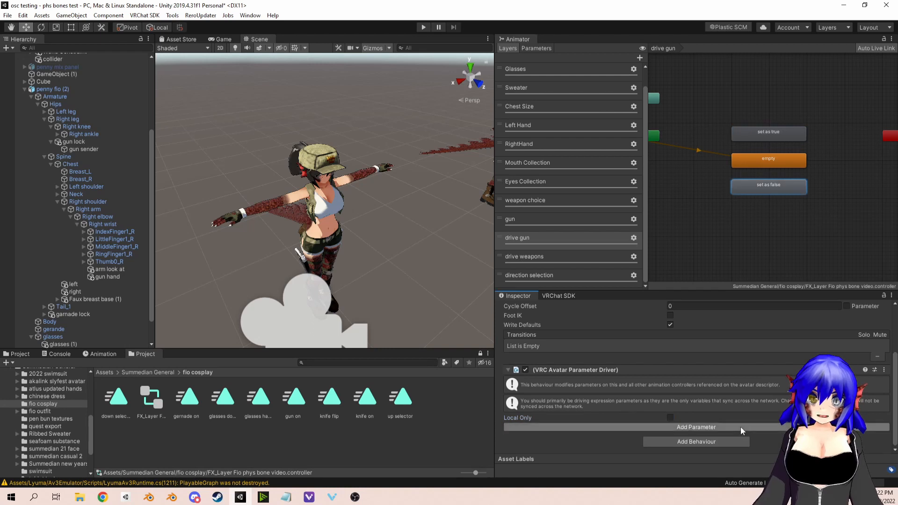
left_click(740, 426)
left_click(734, 428)
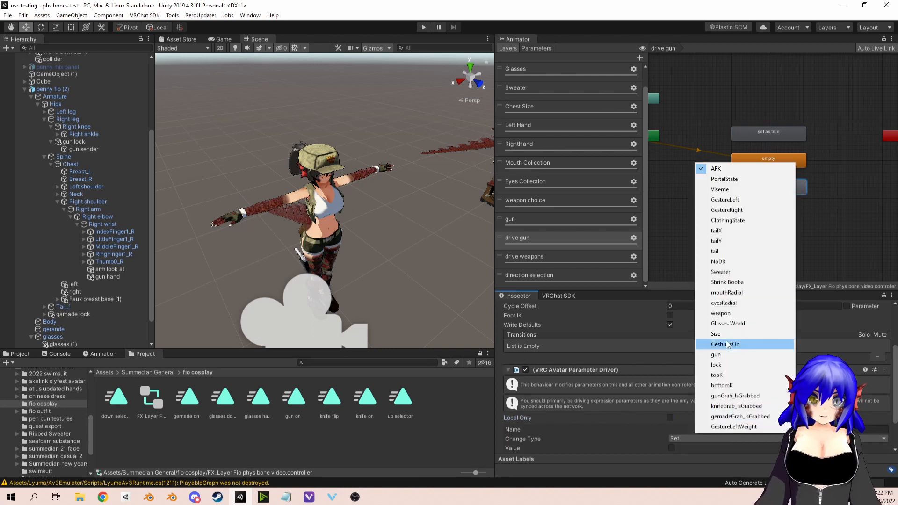
left_click(725, 357)
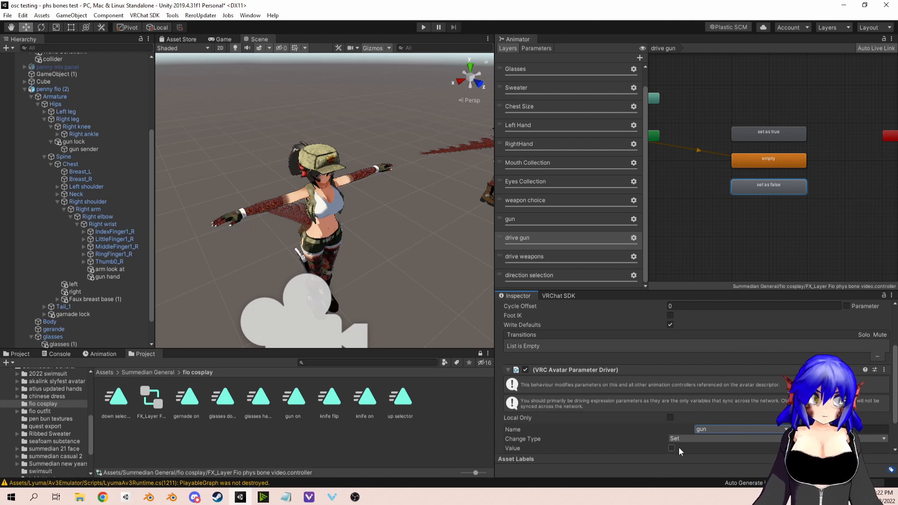
scroll(646, 403, "down", 2)
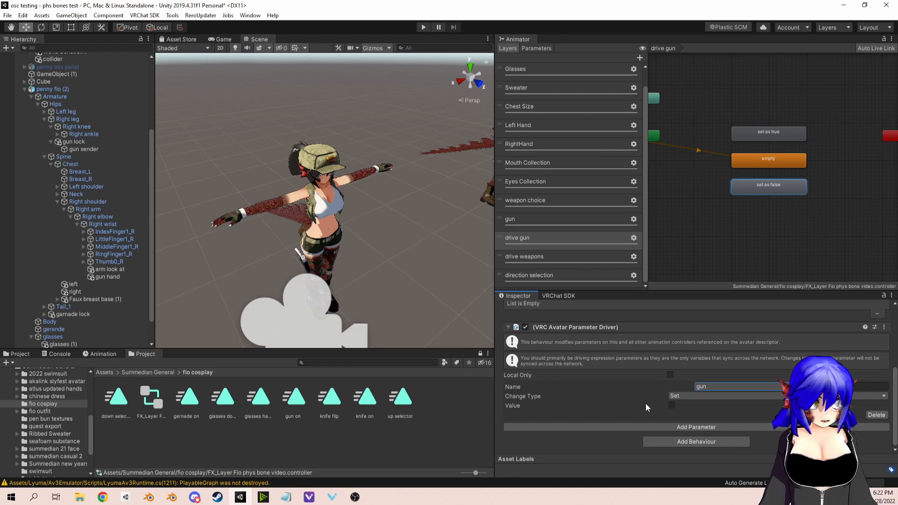
Step: Create a transition from the empty state to the "set as true" state in the drive gun layer
scroll(709, 222, "up", 3)
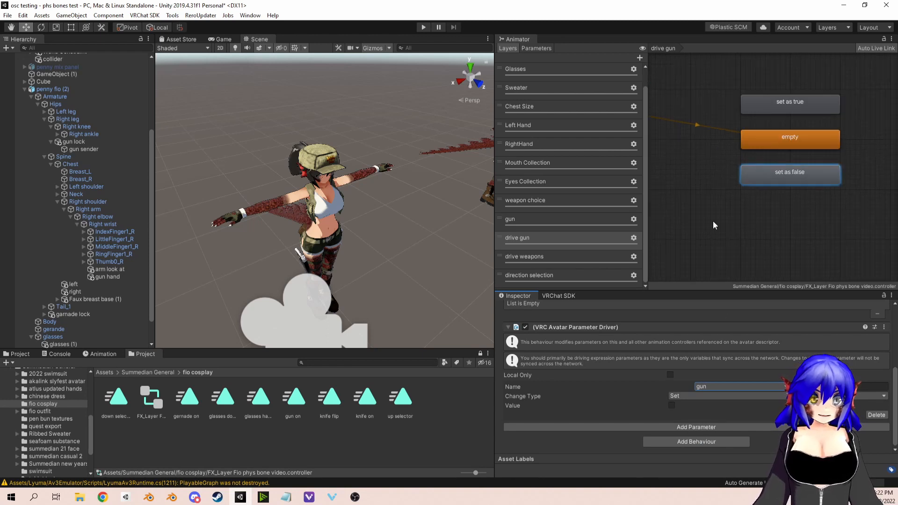
middle_click_drag(754, 190, 745, 197)
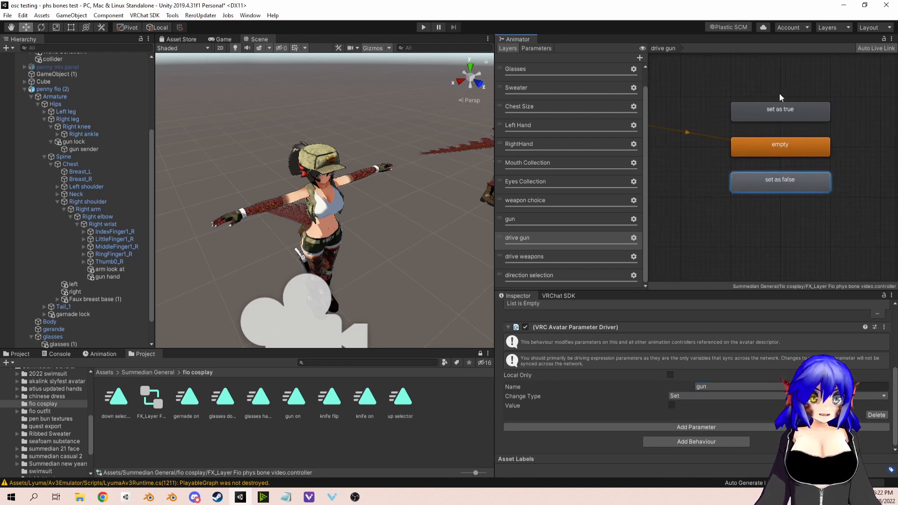
middle_click_drag(784, 136, 779, 147)
left_click_drag(787, 123, 788, 128)
right_click(778, 152)
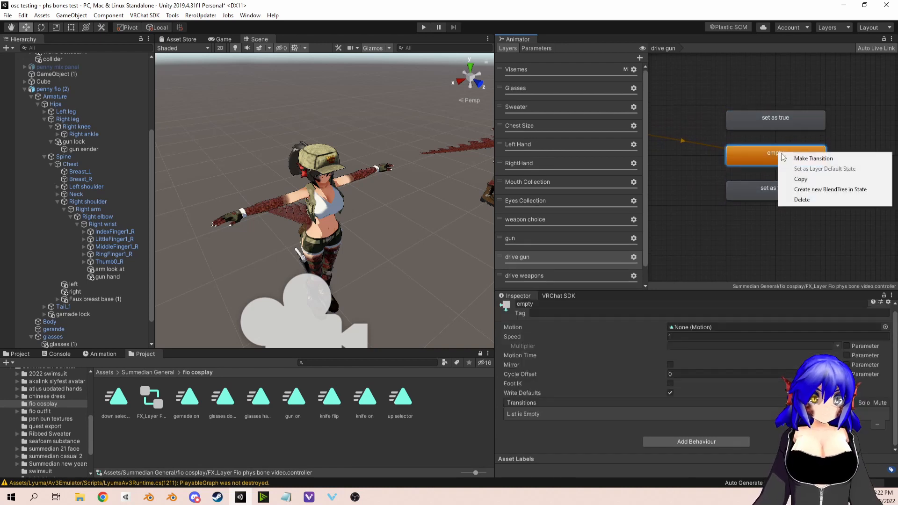
left_click(800, 158)
left_click(788, 122)
right_click(778, 157)
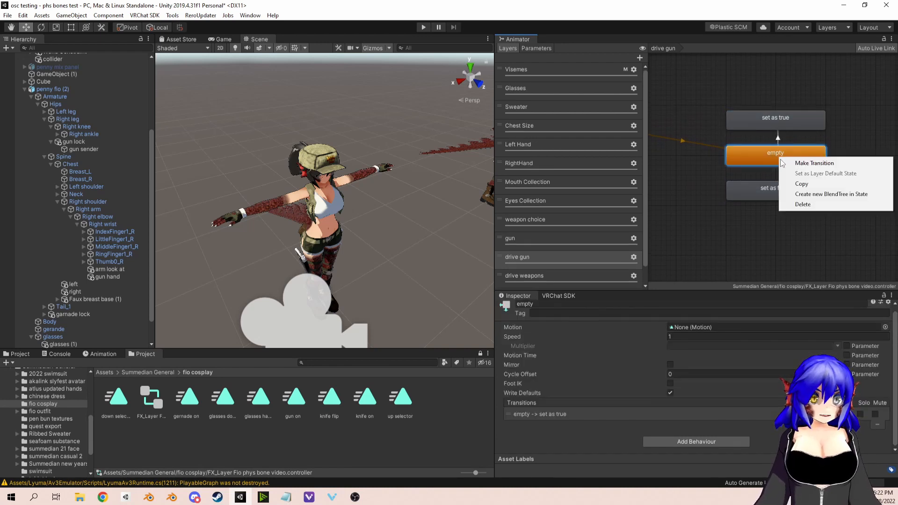
left_click(799, 132)
Step: Disable Has Exit Time on the empty to "set as true" transition and set its transition duration to 0
left_click(777, 137)
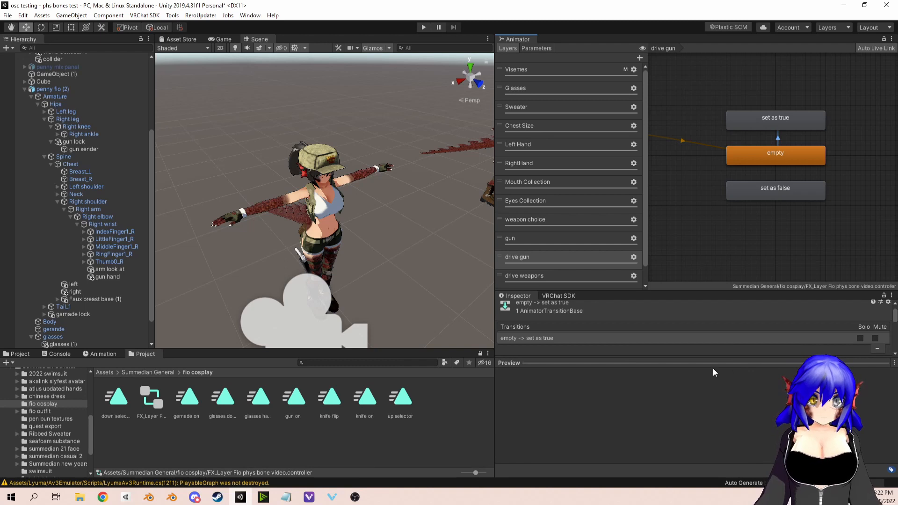
left_click_drag(715, 361, 717, 405)
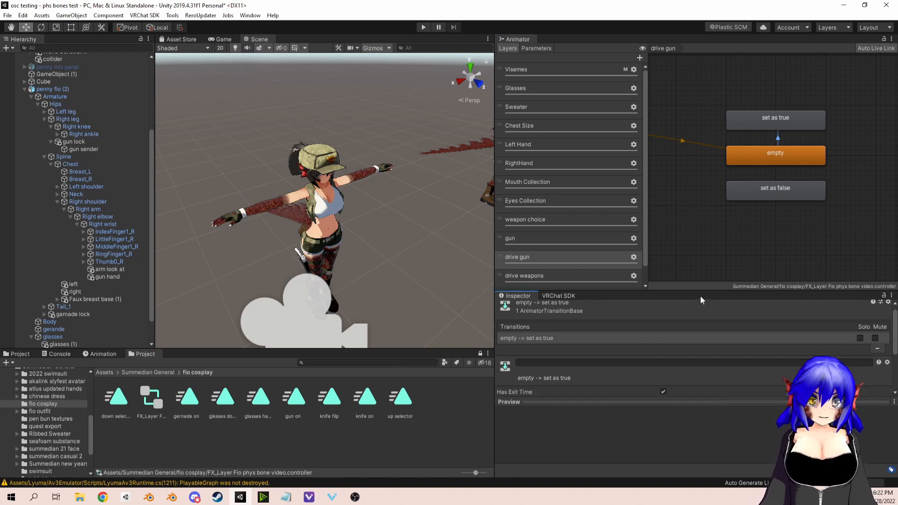
scroll(661, 383, "down", 3)
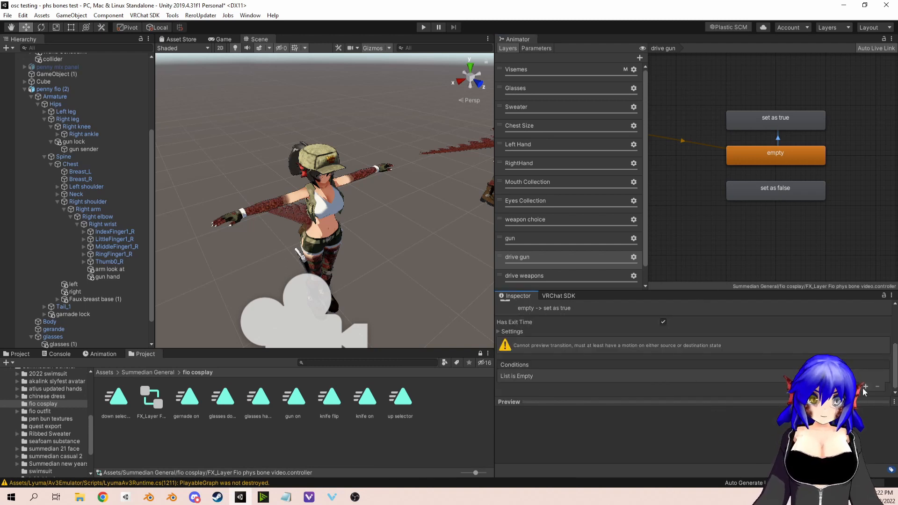
left_click(663, 322)
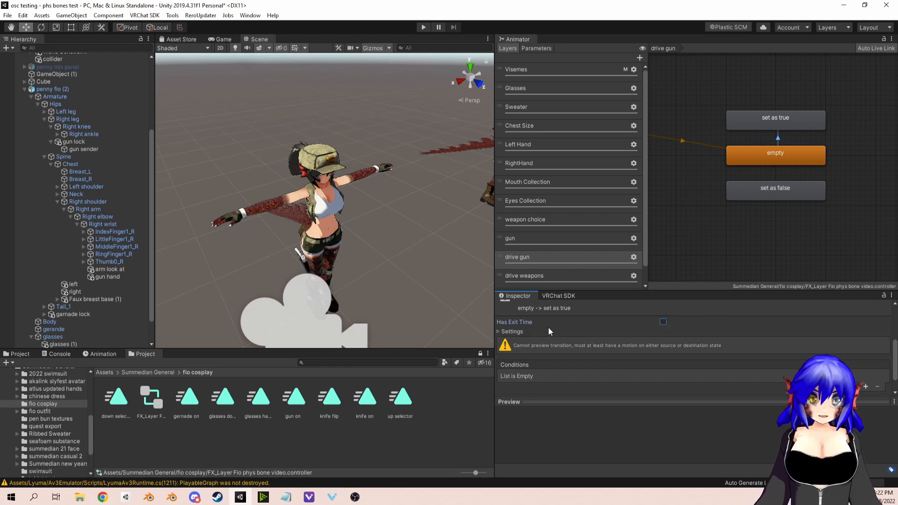
left_click(511, 331)
left_click(669, 359)
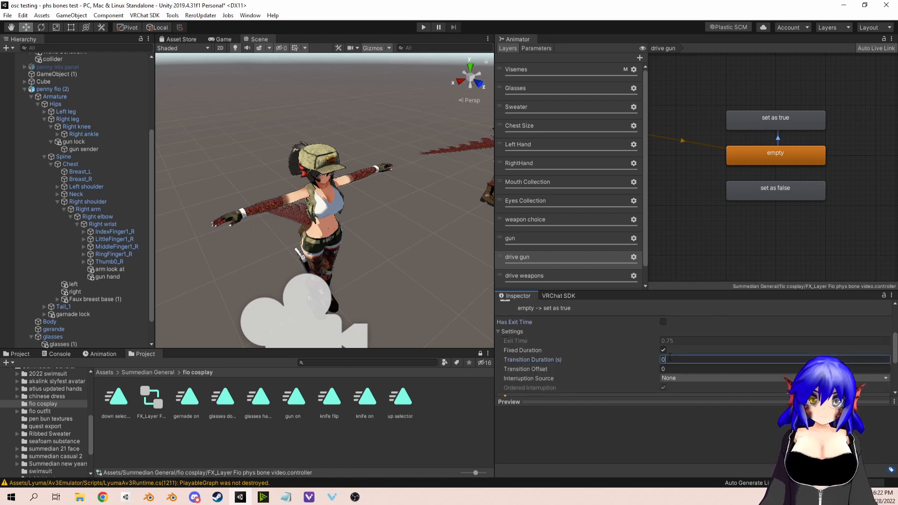
left_click(501, 332)
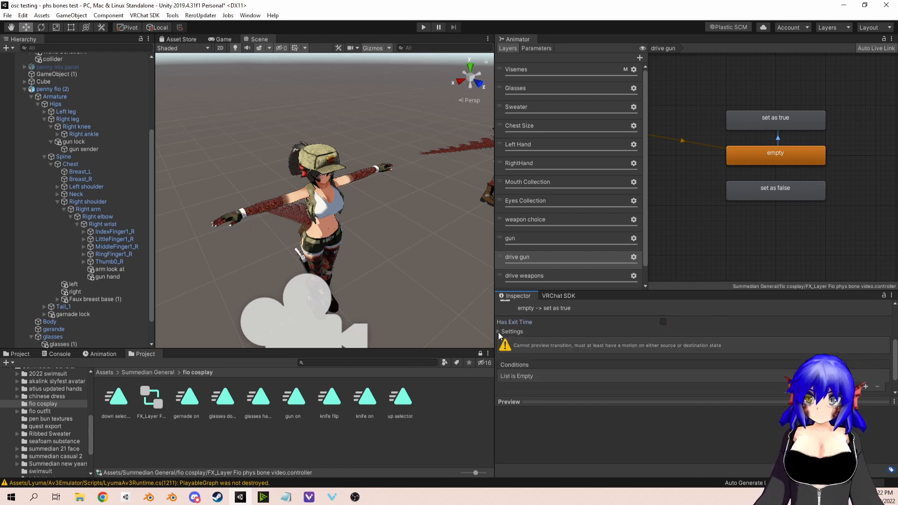
Step: Add a condition to the empty to "set as true" transition requiring gunGrab_IsGrabbed to be true
left_click_drag(600, 400, 608, 481)
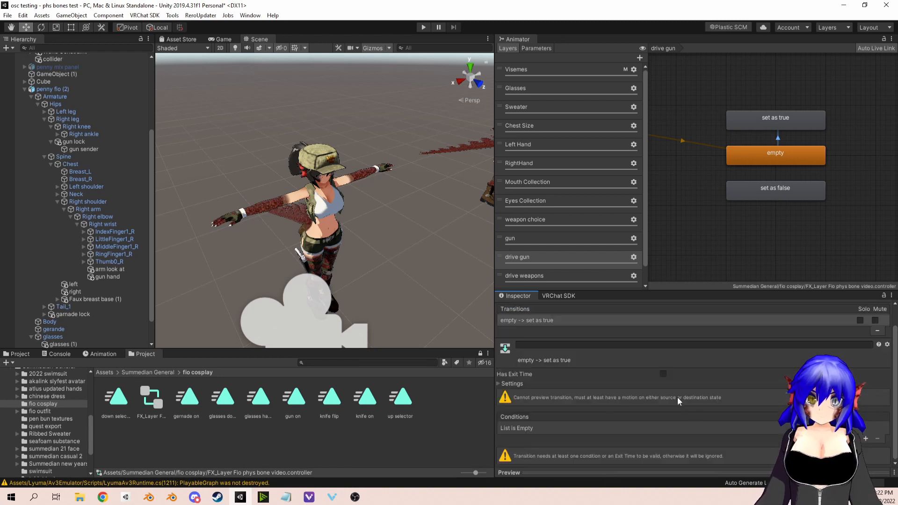
left_click(864, 439)
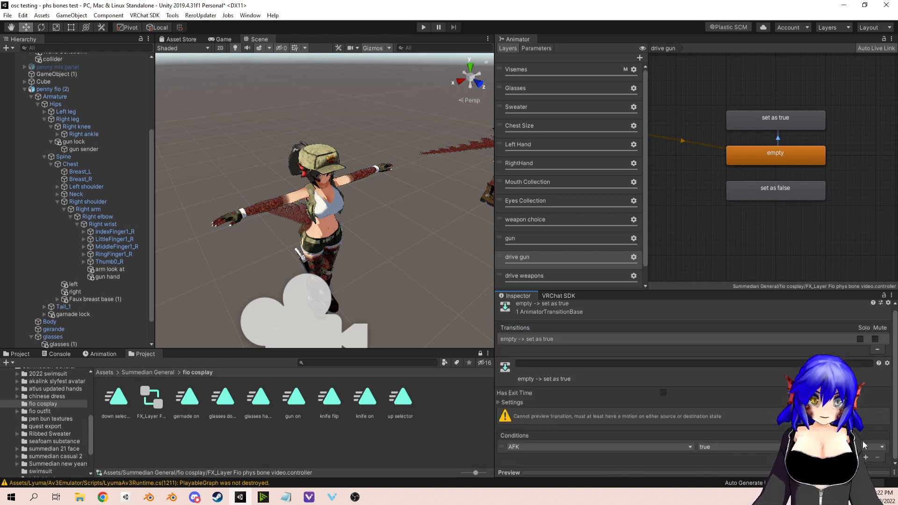
left_click(613, 444)
type("g")
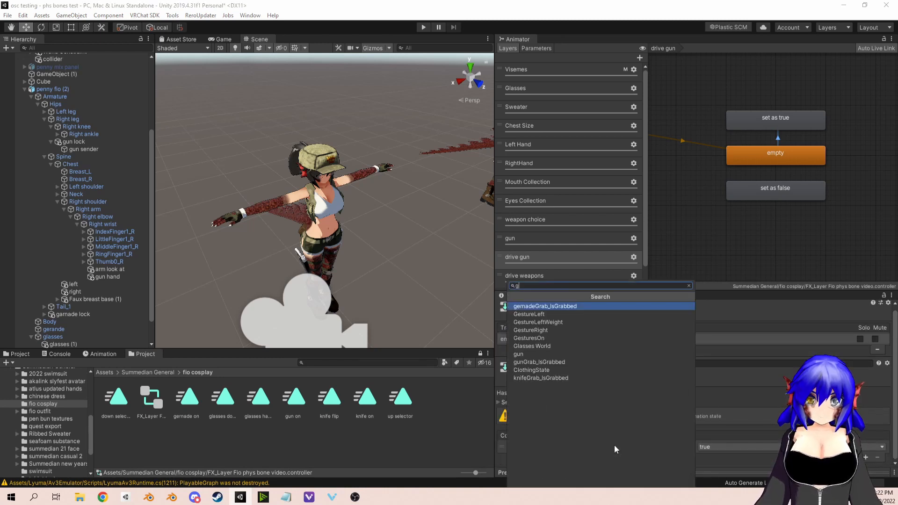
left_click(542, 362)
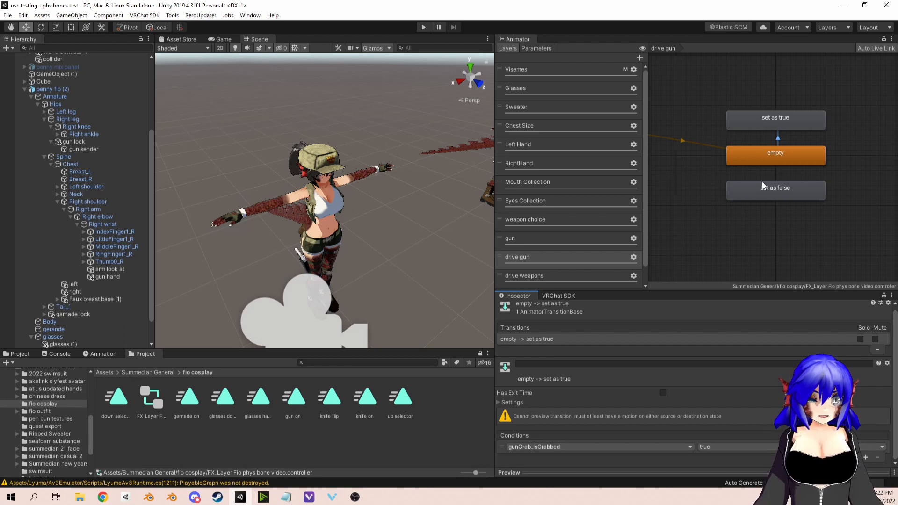
Step: Create a transition from "set as true" back to empty, with Has Exit Time disabled and a transition duration of 0
right_click(770, 120)
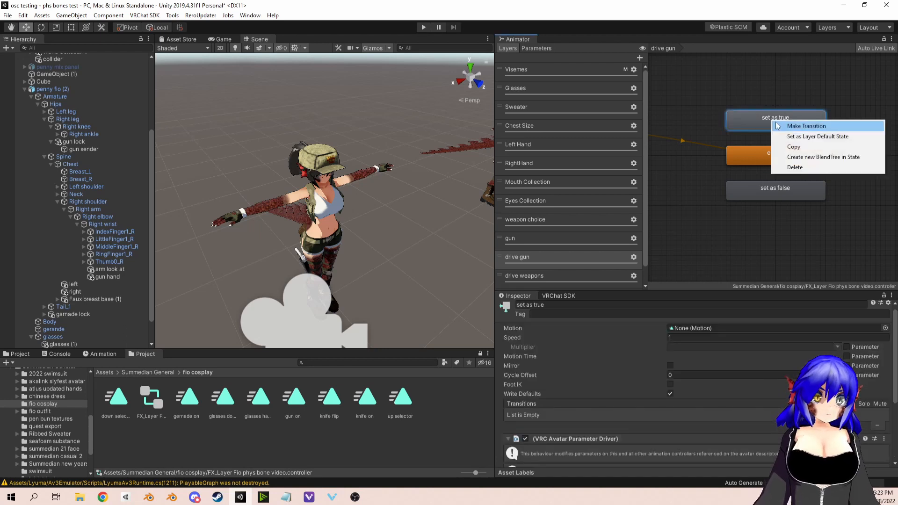
left_click(776, 126)
left_click(771, 148)
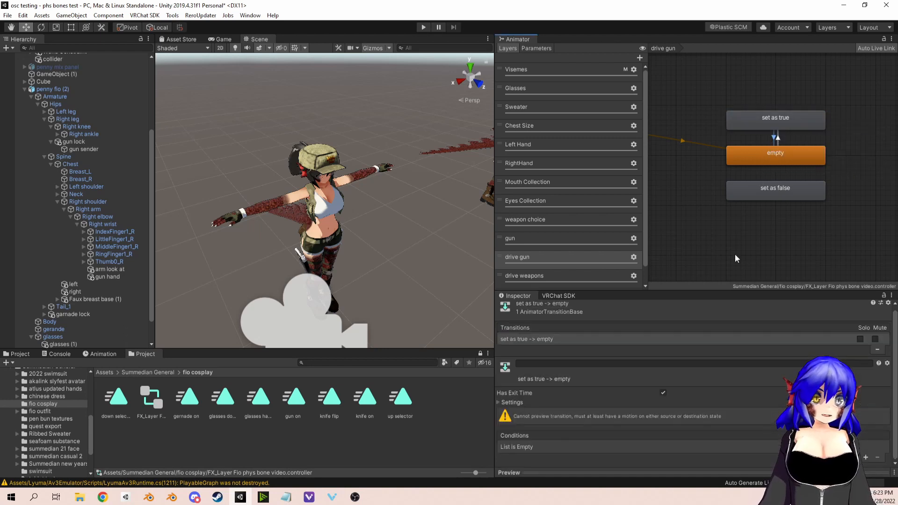
left_click(661, 392)
left_click(517, 401)
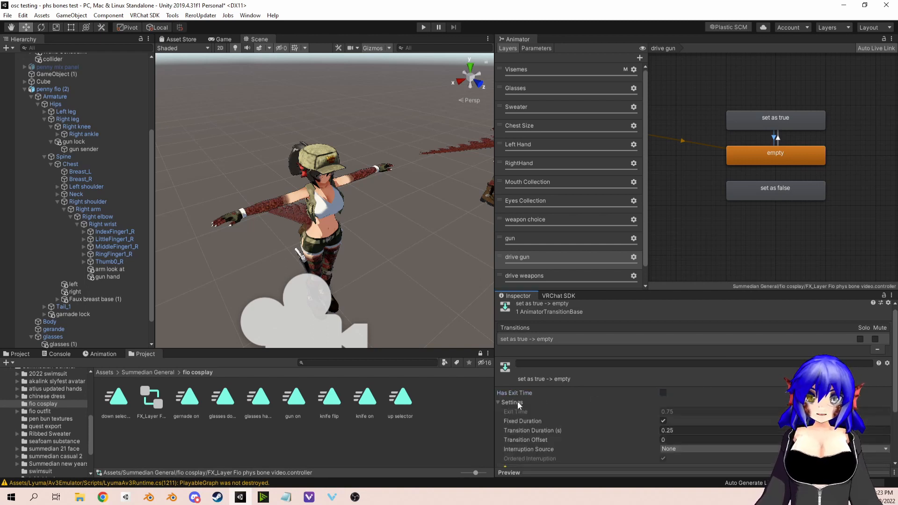
left_click(686, 429)
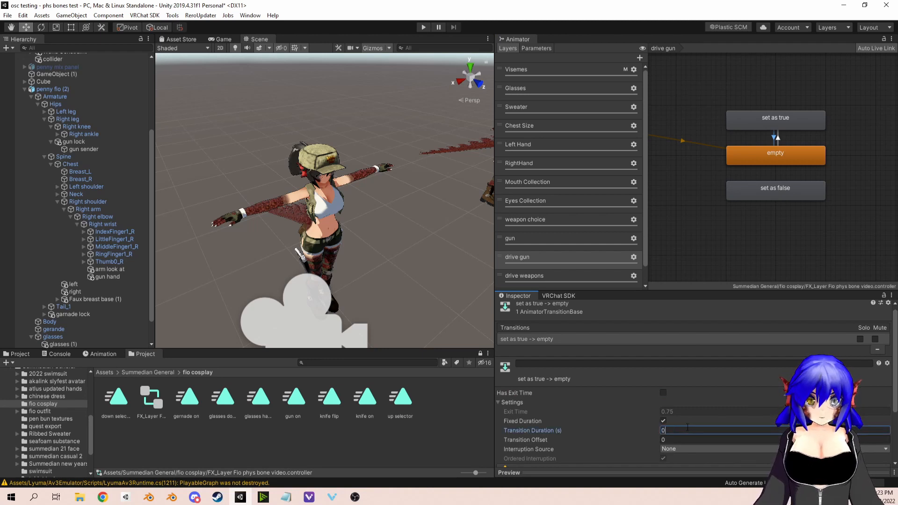
Step: Add a condition to the "set as true" to empty transition requiring gunGrab_IsGrabbed to be false
scroll(735, 406, "down", 3)
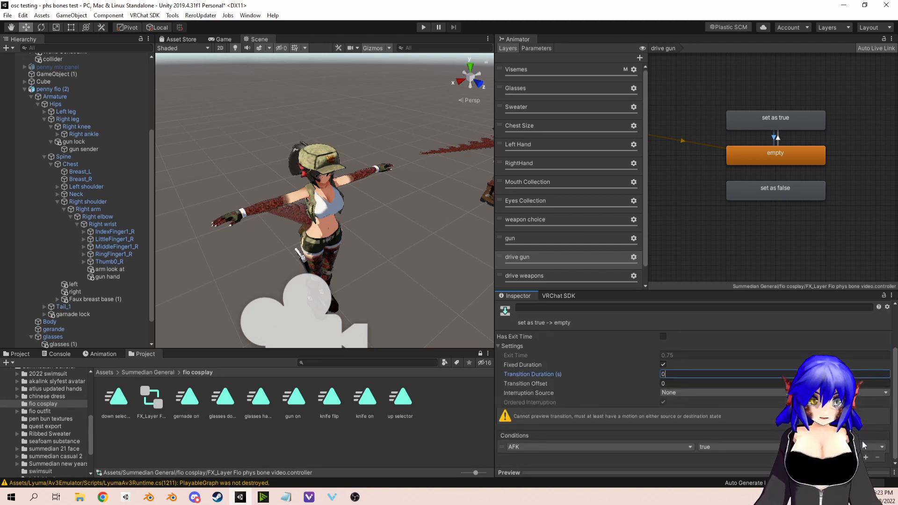
left_click(669, 446)
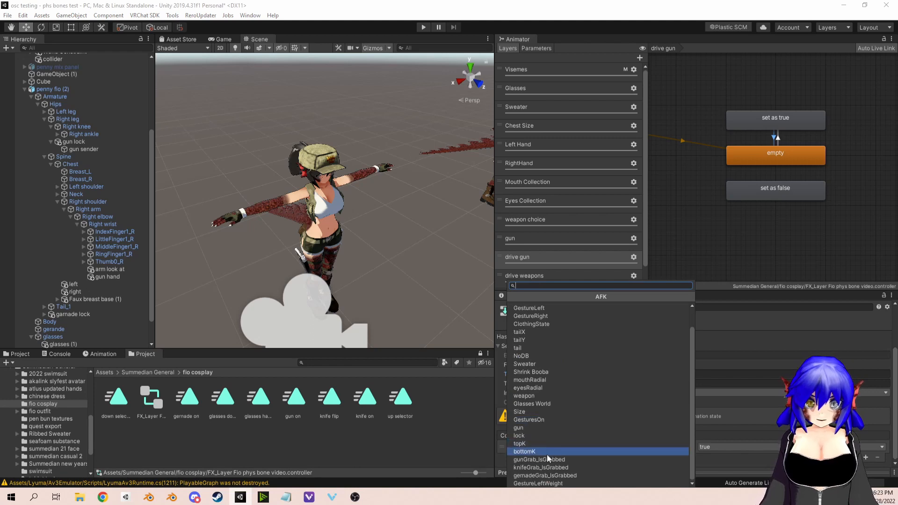
left_click(546, 459)
left_click(739, 447)
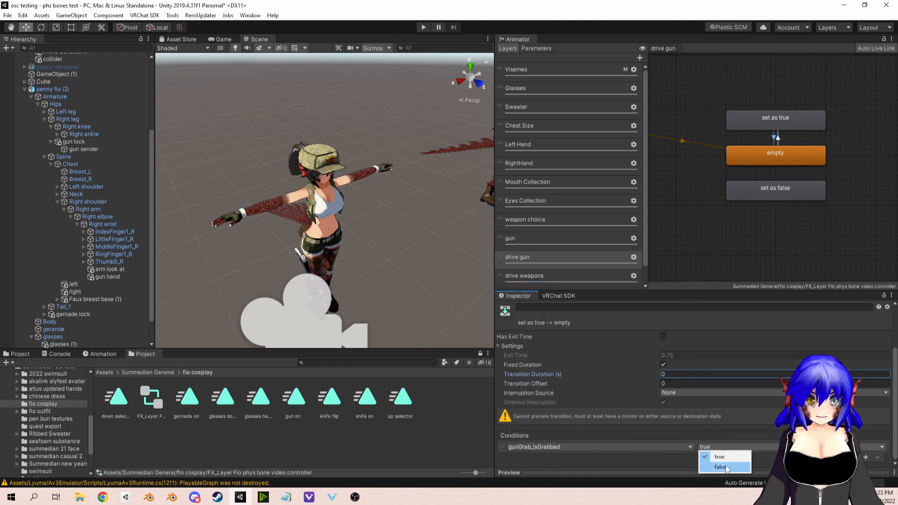
left_click(726, 468)
Step: Add a second condition to the empty to "set as true" transition requiring gun to be false
left_click(774, 139)
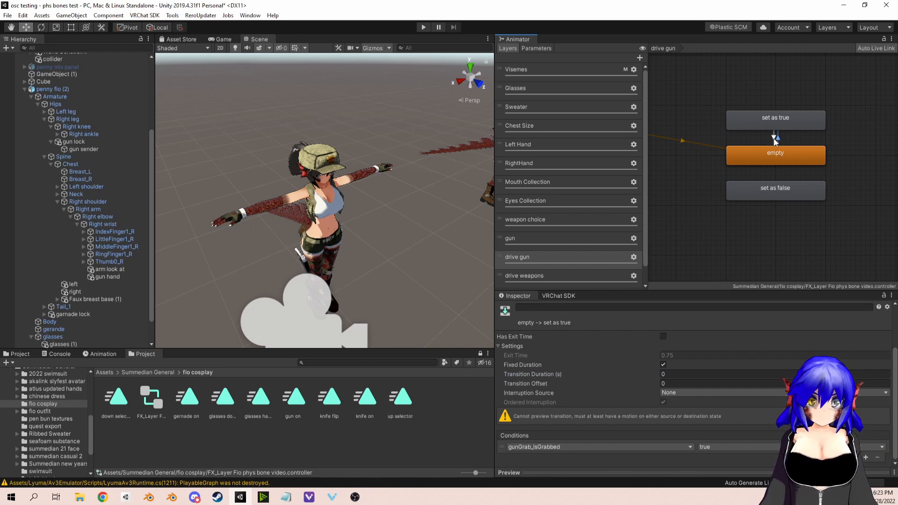
left_click(773, 138)
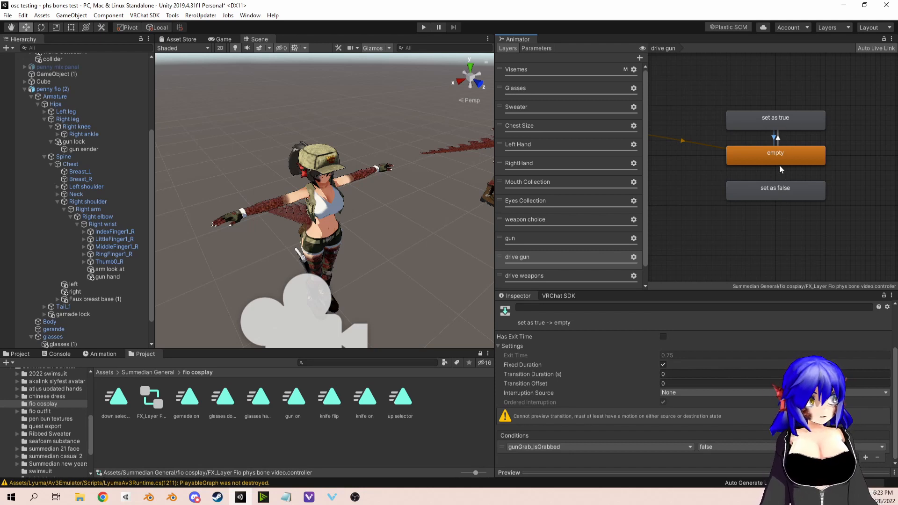
left_click(778, 139)
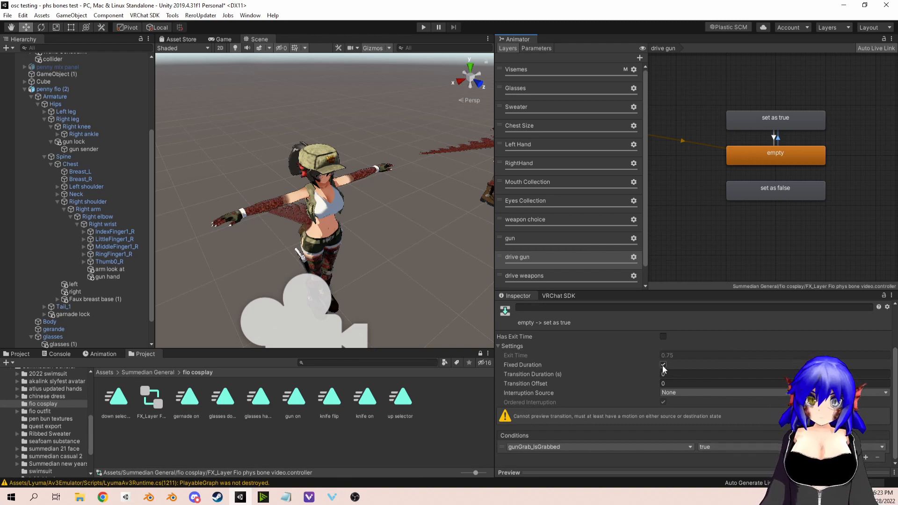
left_click(865, 457)
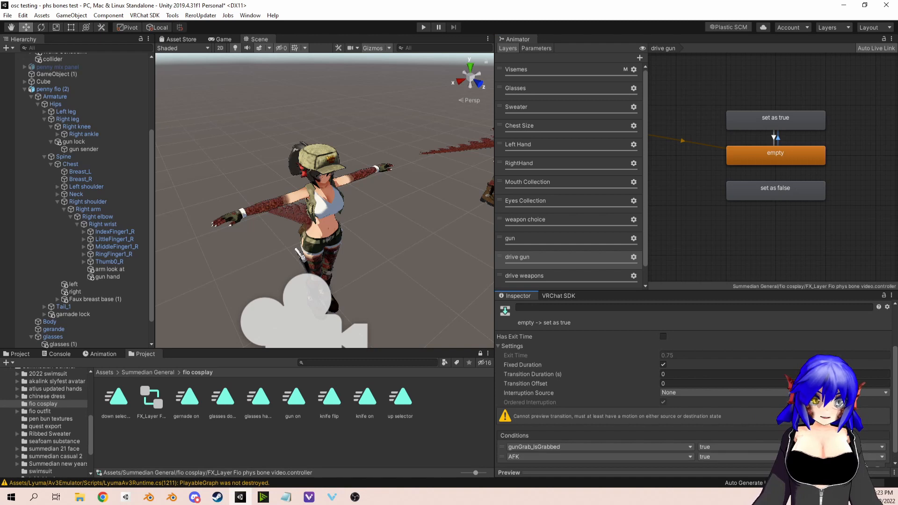
left_click(636, 457)
left_click(529, 448)
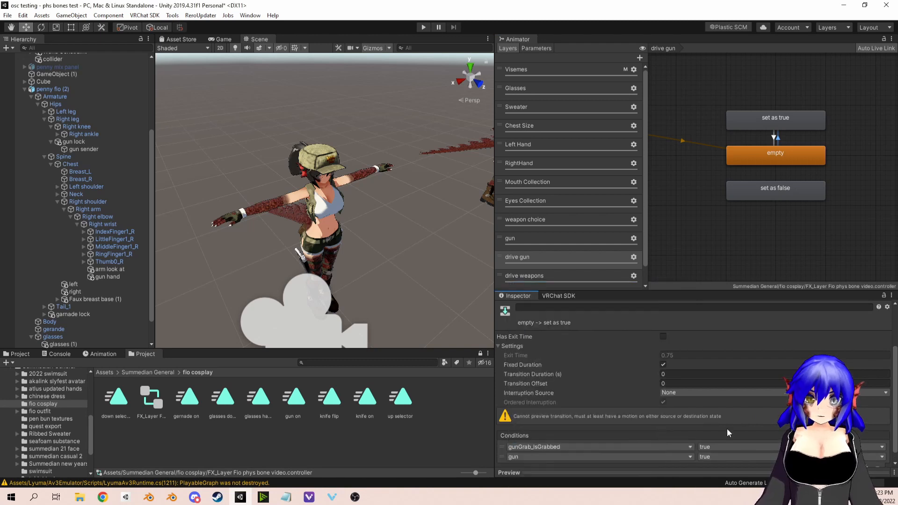
left_click(725, 456)
left_click(712, 474)
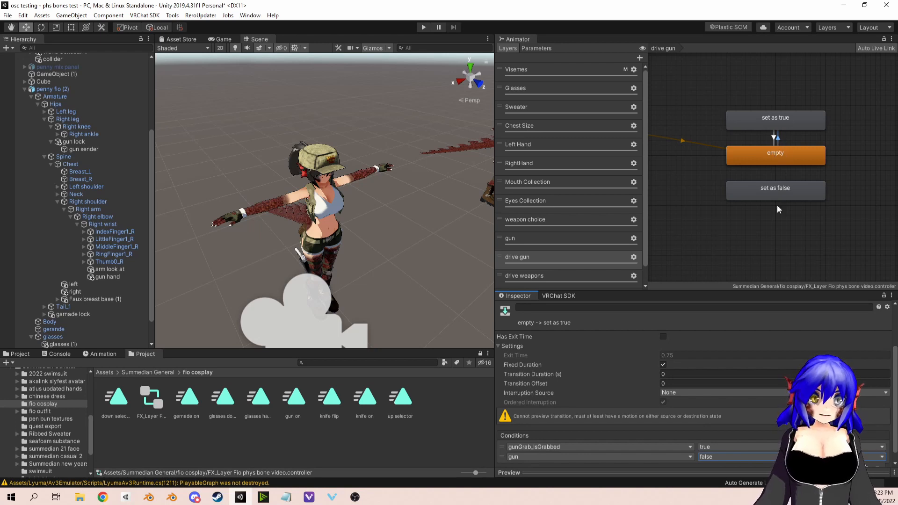
Step: Create transitions in both directions between the empty state and the "set as false" state
left_click(781, 157)
right_click(781, 157)
left_click(804, 162)
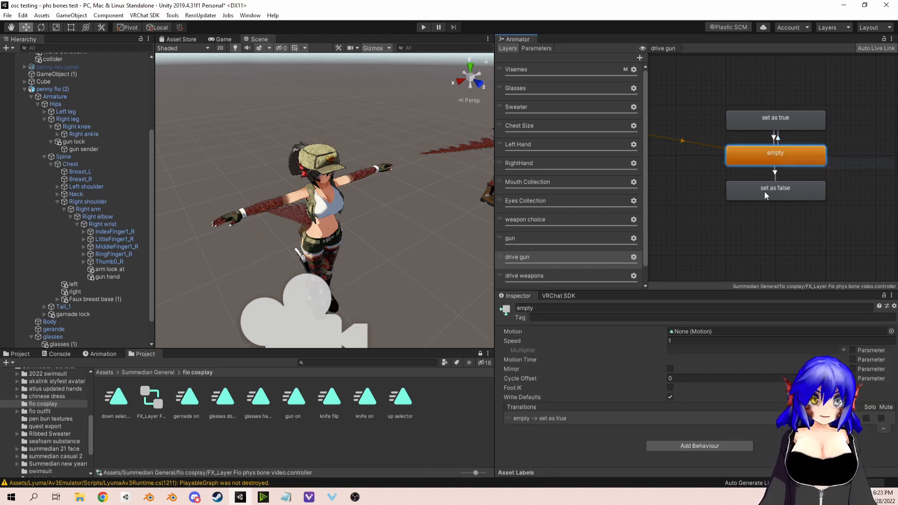
left_click(779, 187)
right_click(779, 187)
left_click(802, 191)
left_click(787, 159)
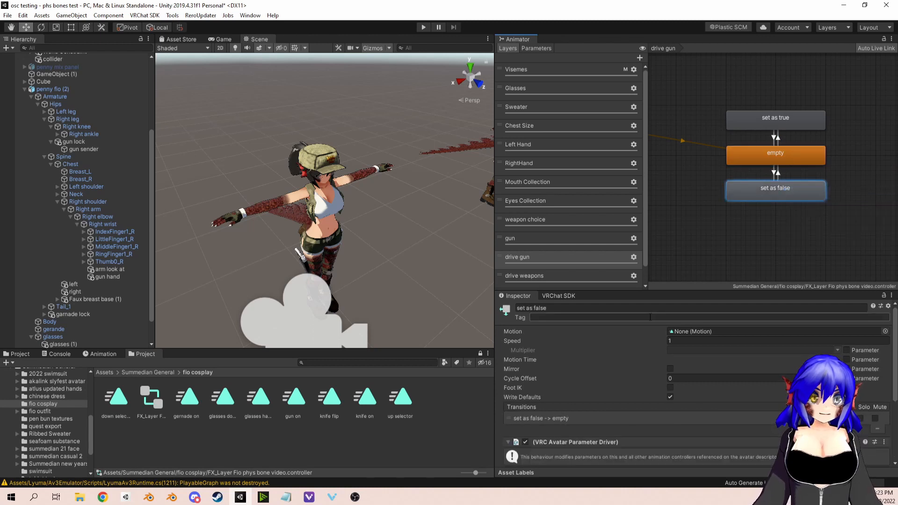
Step: Give the empty to "set as false" transition no exit time, a duration of 0 and a gunGrab_IsGrabbed true condition
left_click(773, 173)
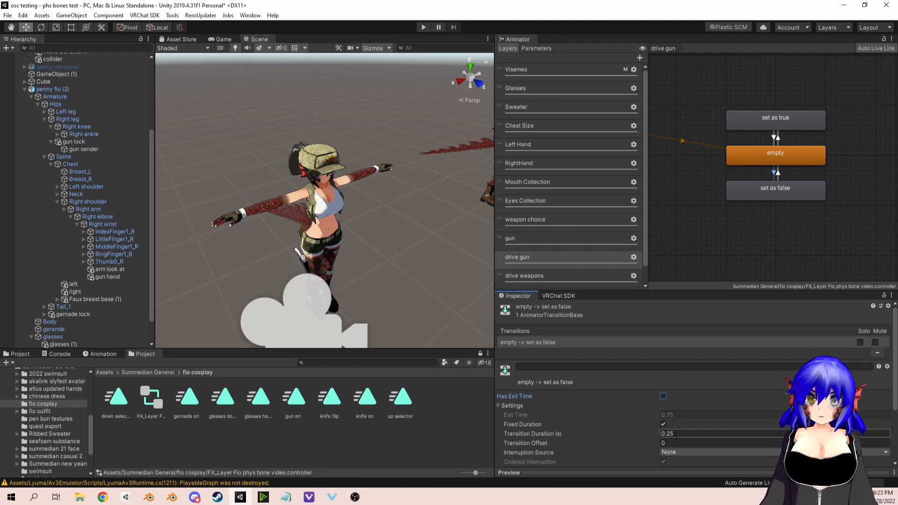
scroll(784, 403, "down", 3)
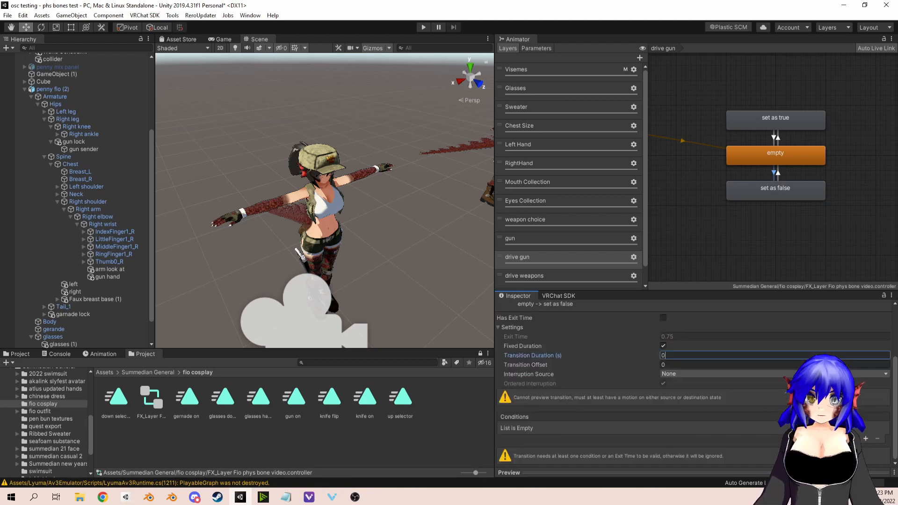
left_click(865, 438)
left_click(636, 446)
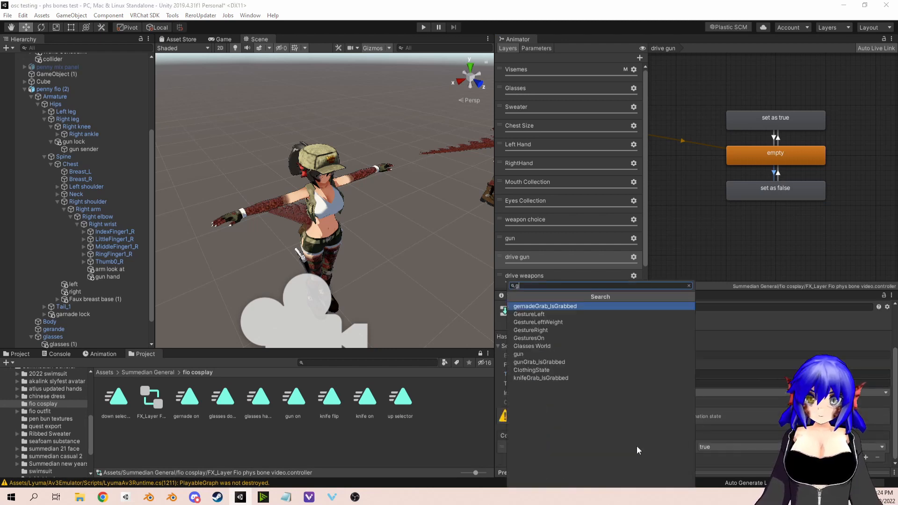
type("g")
left_click(557, 362)
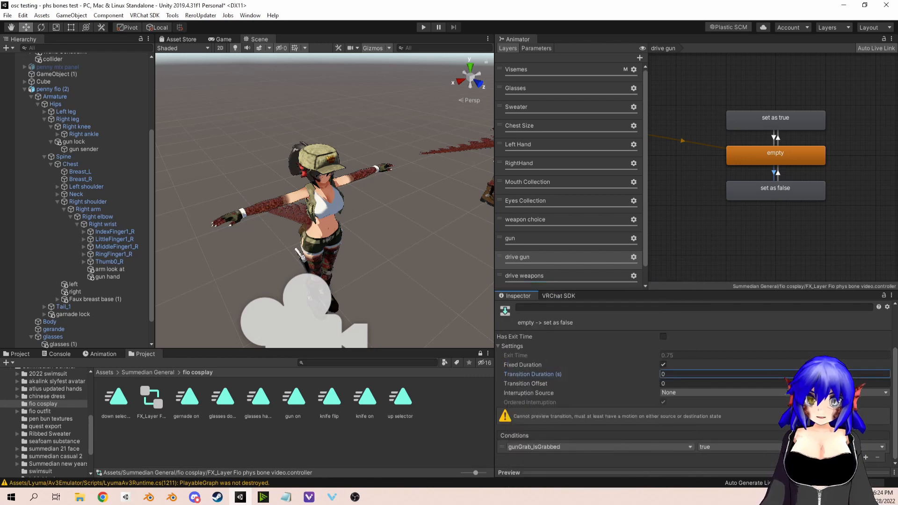
Step: Add a second condition to the empty to "set as false" transition requiring gun to be true
left_click(866, 457)
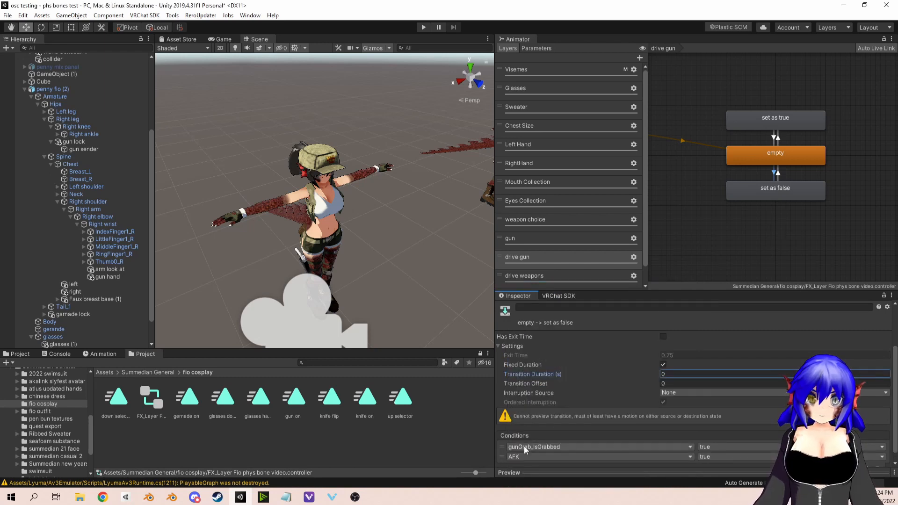
left_click(528, 453)
type("g")
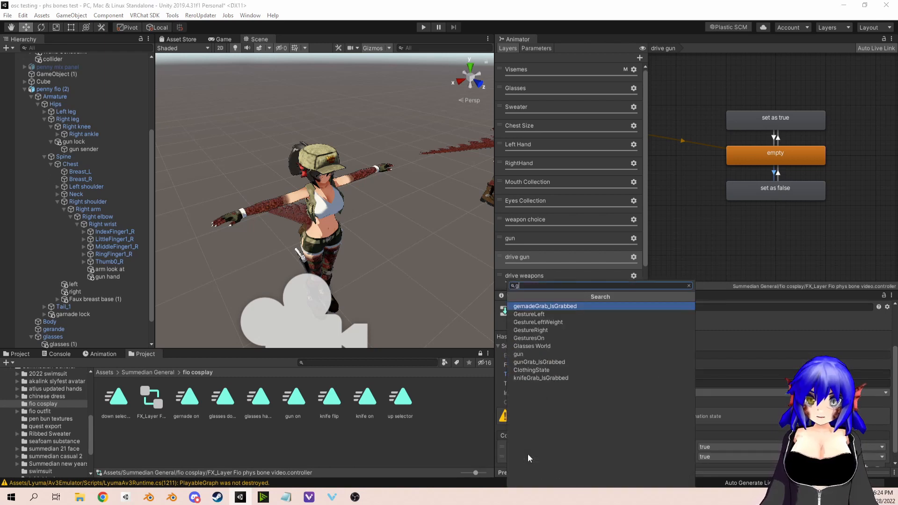
left_click(529, 354)
left_click(751, 457)
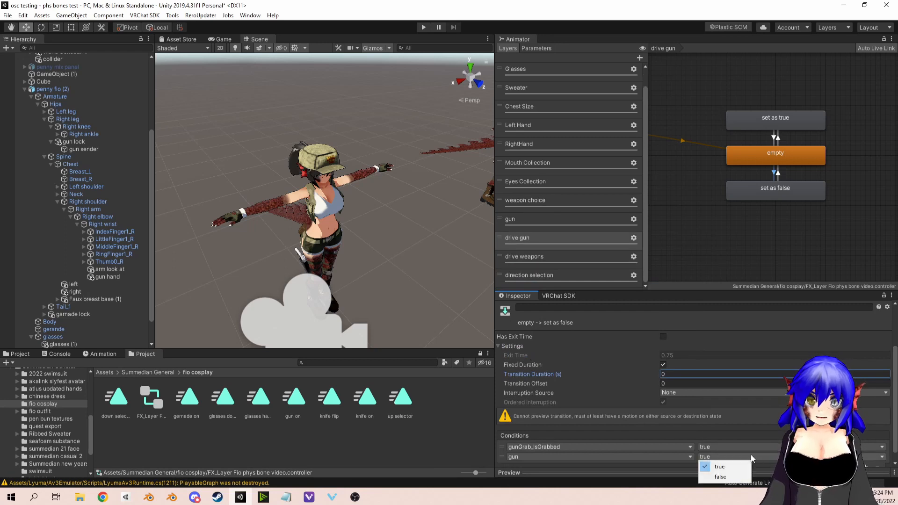
left_click(709, 466)
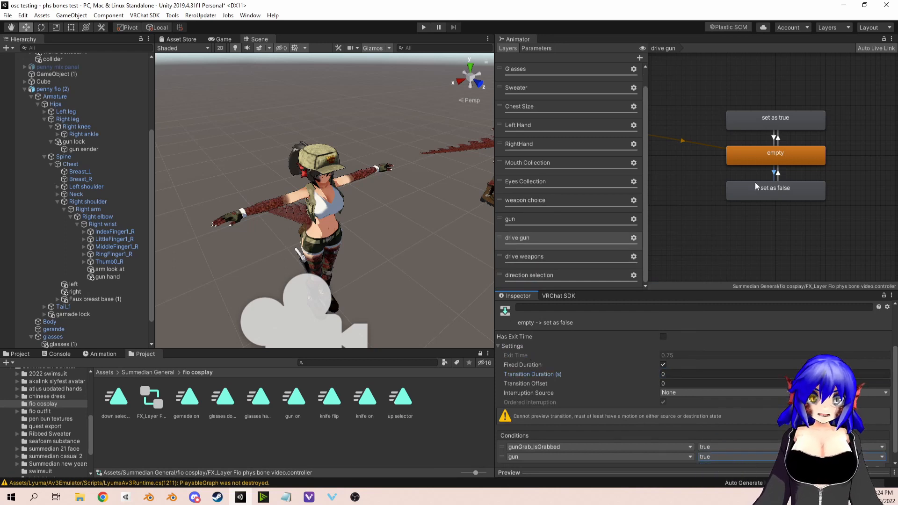
Step: Give the "set as false" to empty transition no exit time, no fixed duration and a transition duration of 0
left_click(778, 184)
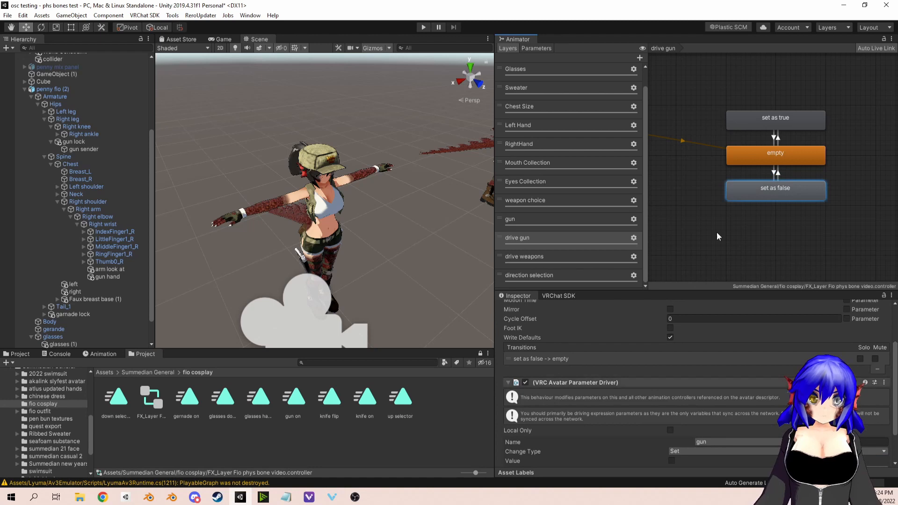
left_click(778, 173)
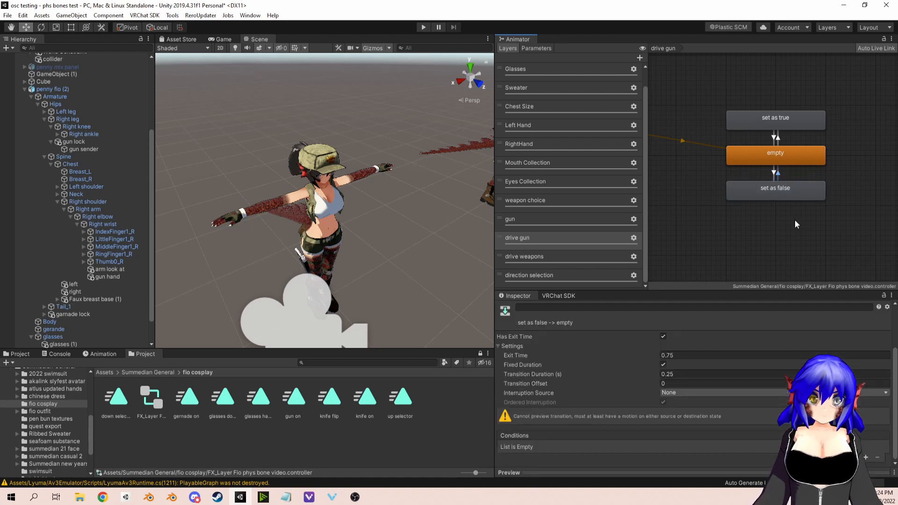
left_click(663, 337)
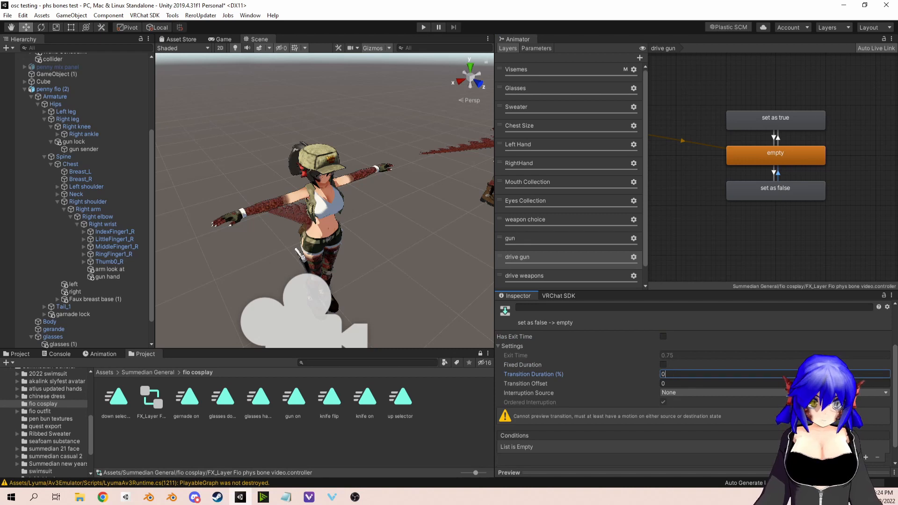
Step: Add a condition to the "set as false" to empty transition requiring gunGrab_IsGrabbed to be false
left_click(866, 457)
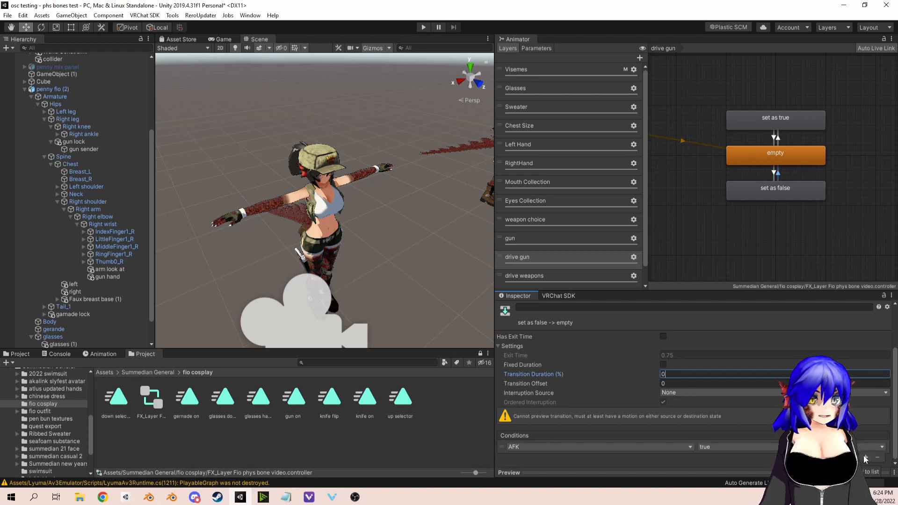
left_click(621, 447)
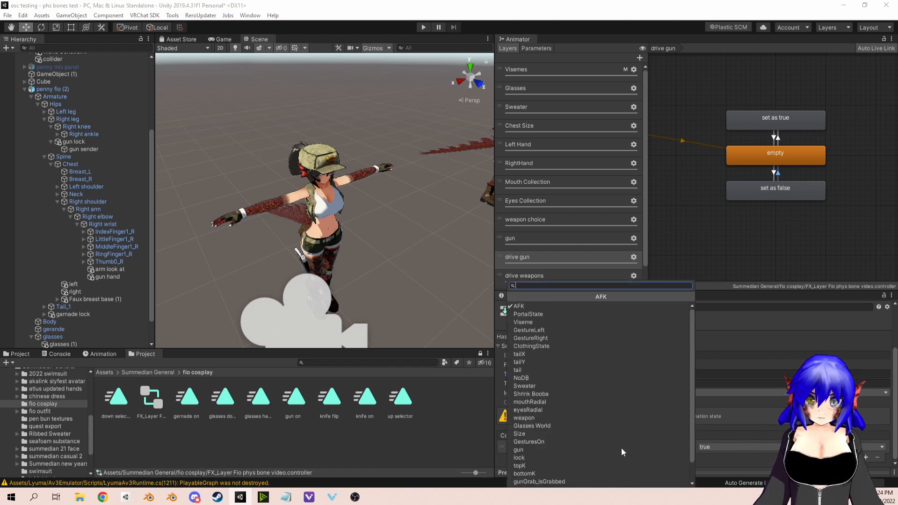
left_click(531, 450)
left_click(717, 446)
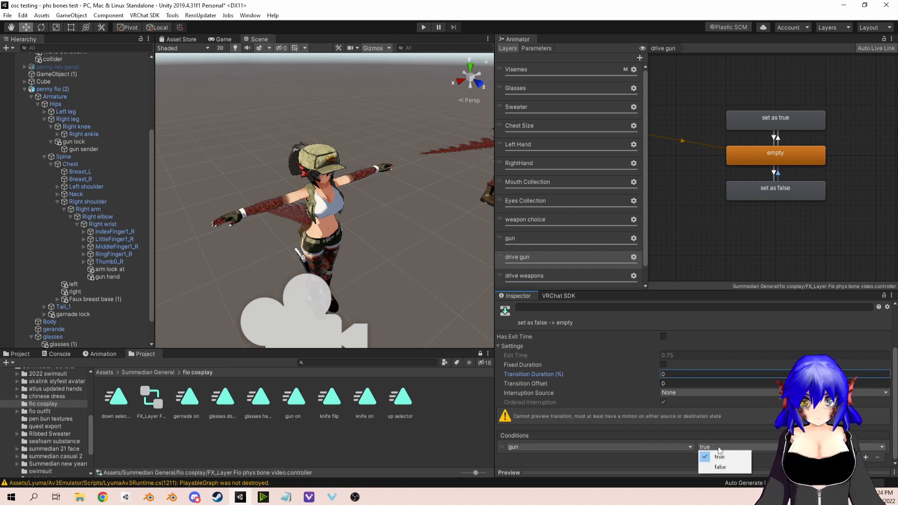
left_click(715, 466)
type("g")
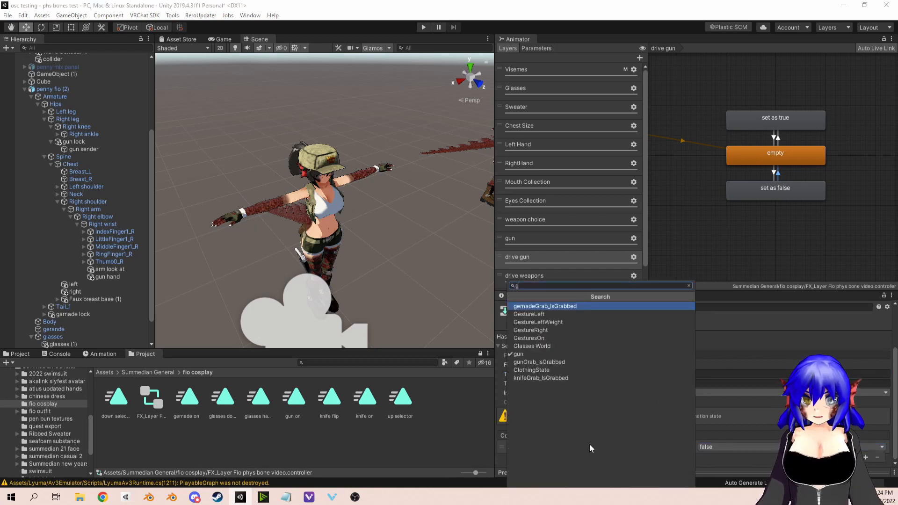
left_click(525, 363)
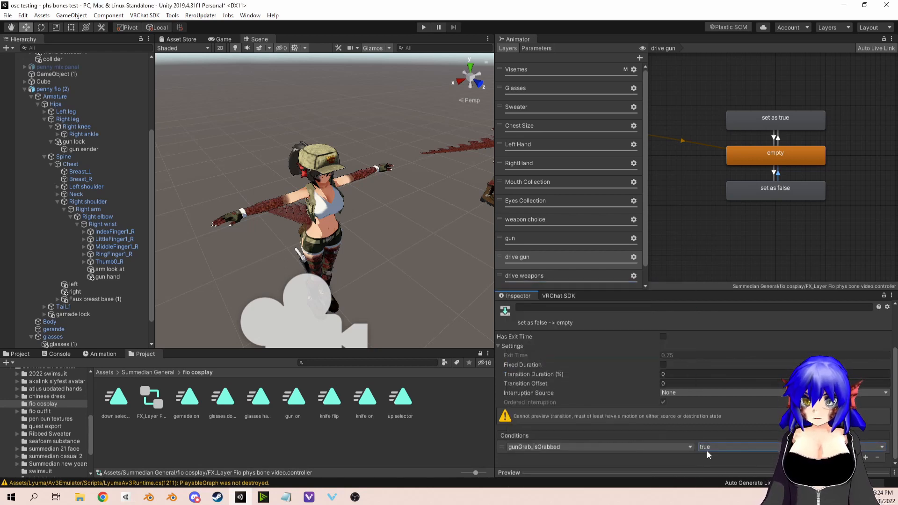
left_click(708, 448)
left_click(718, 466)
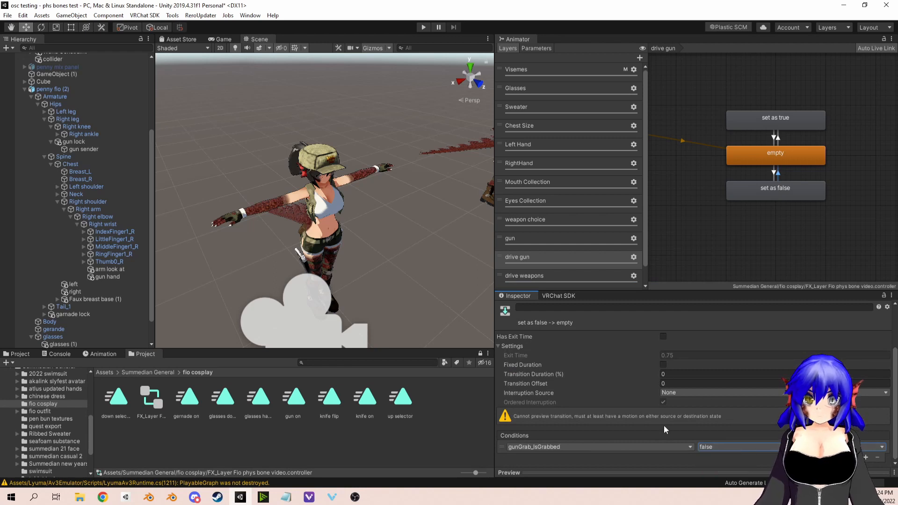
left_click(773, 173)
left_click(775, 137)
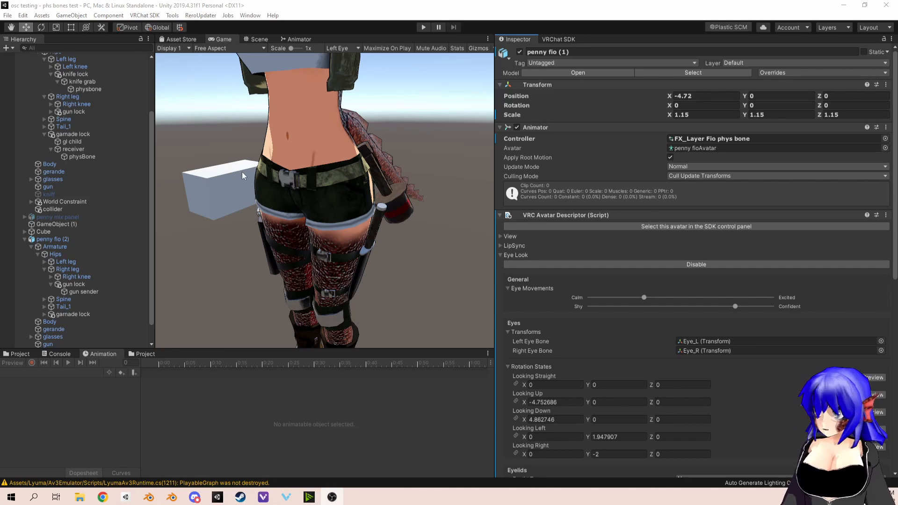
Step: Select the penny fio (2) avatar in the scene and show its animator controller with a wider Animator view
left_click(257, 38)
scroll(300, 165, "down", 5)
middle_click_drag(297, 165, 318, 147)
scroll(322, 159, "up", 3)
left_click(353, 202)
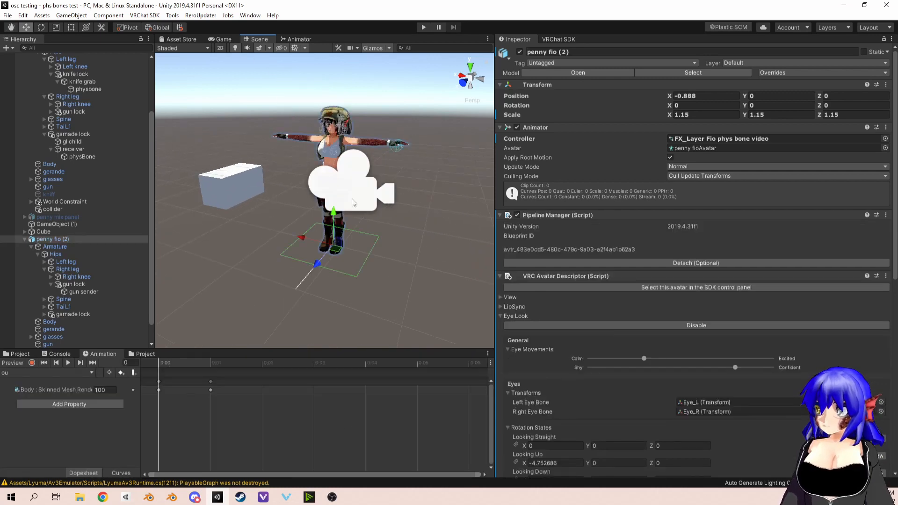
left_click(299, 38)
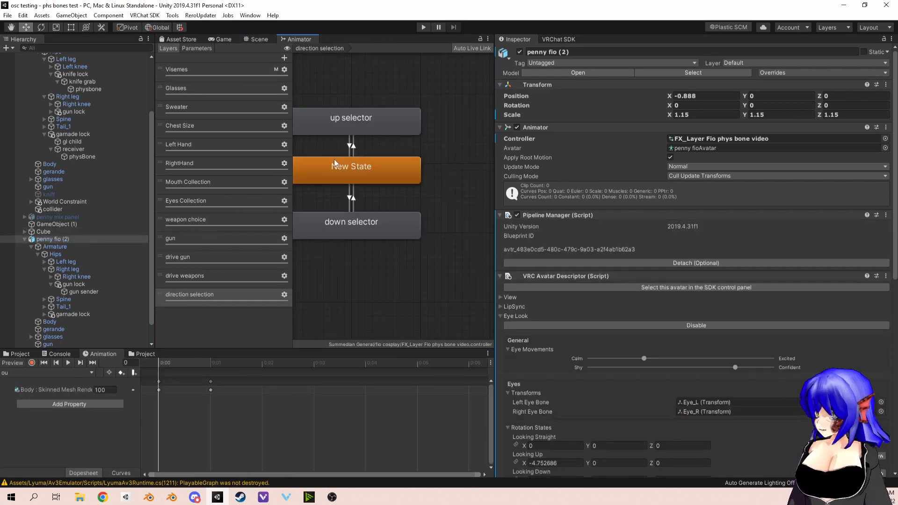
scroll(309, 214, "down", 2)
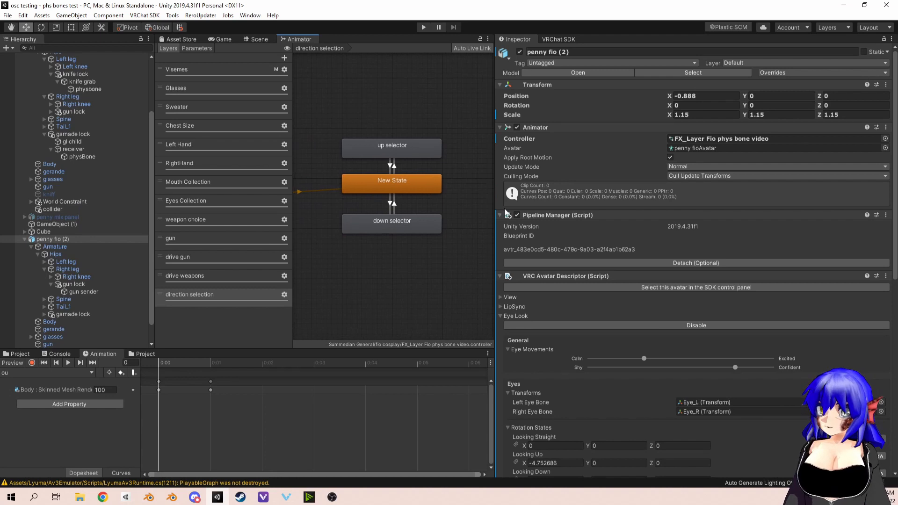
left_click_drag(495, 198, 636, 182)
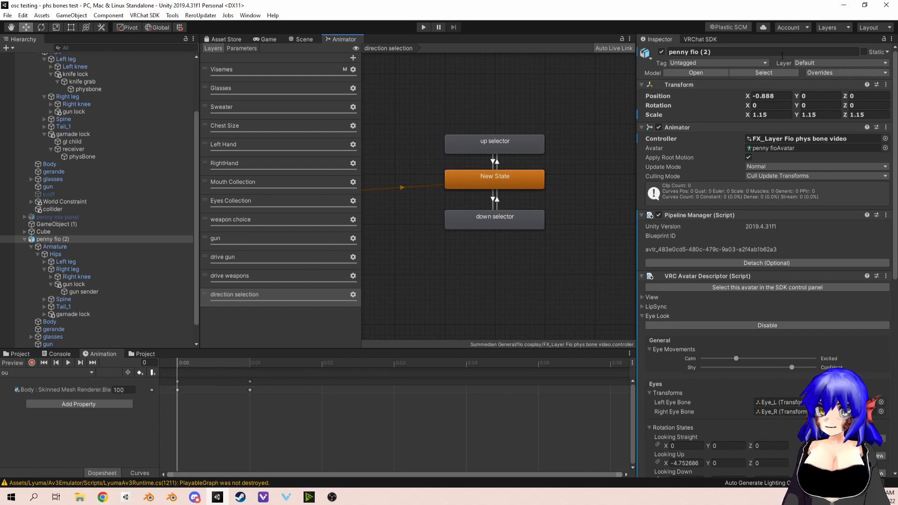
Step: Add a new layer named "local toggle" to the penny fio (2) animator controller
left_click(352, 58)
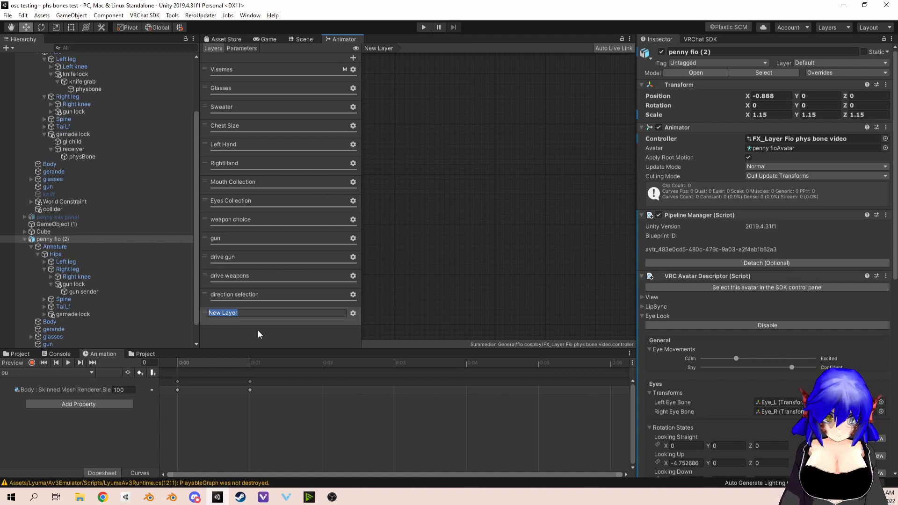
type("local toggle")
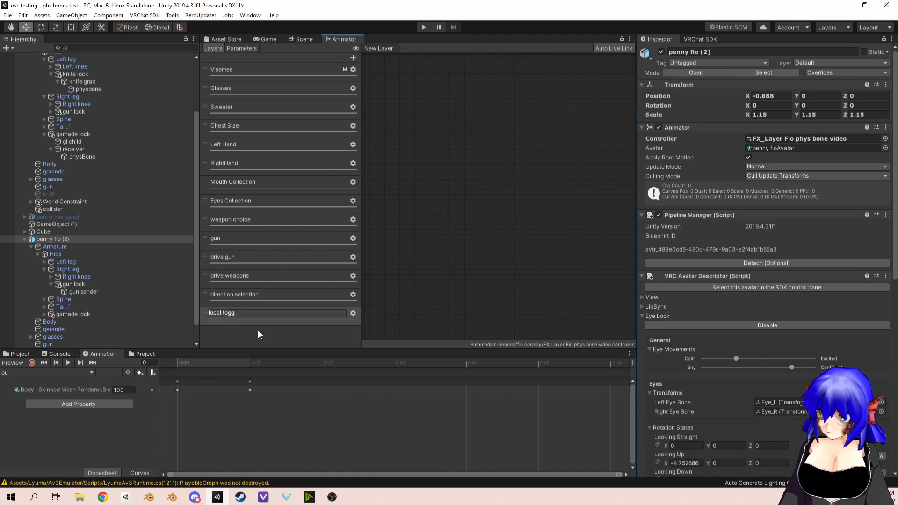
key("Return")
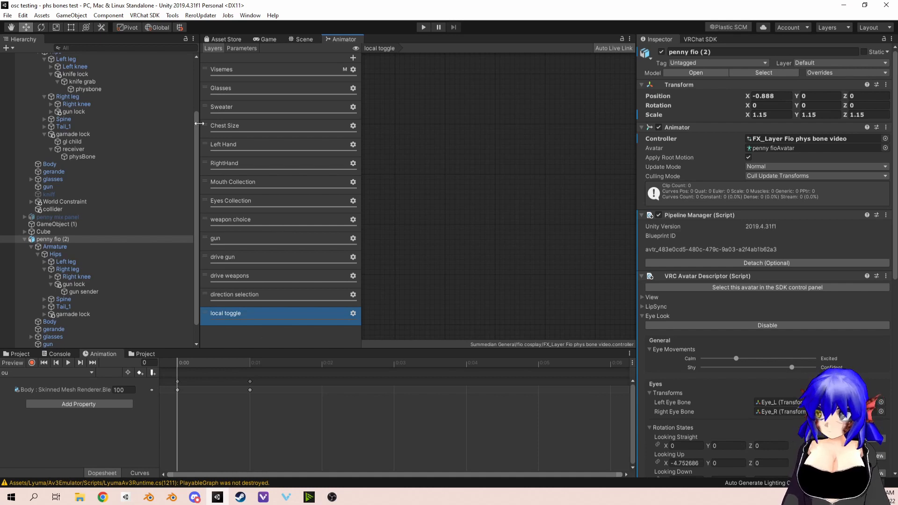
Step: Add a Bool parameter named isLocal to the animator controller
left_click(236, 48)
scroll(281, 234, "down", 1)
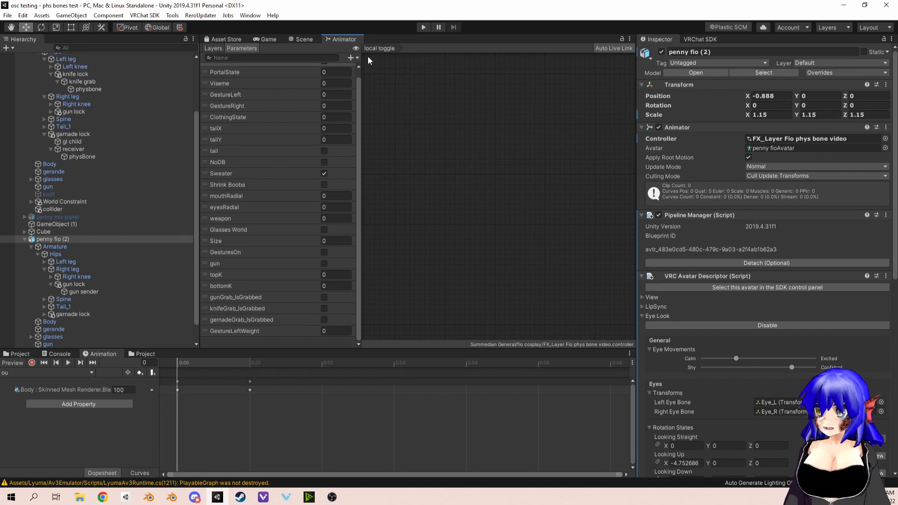
left_click(352, 57)
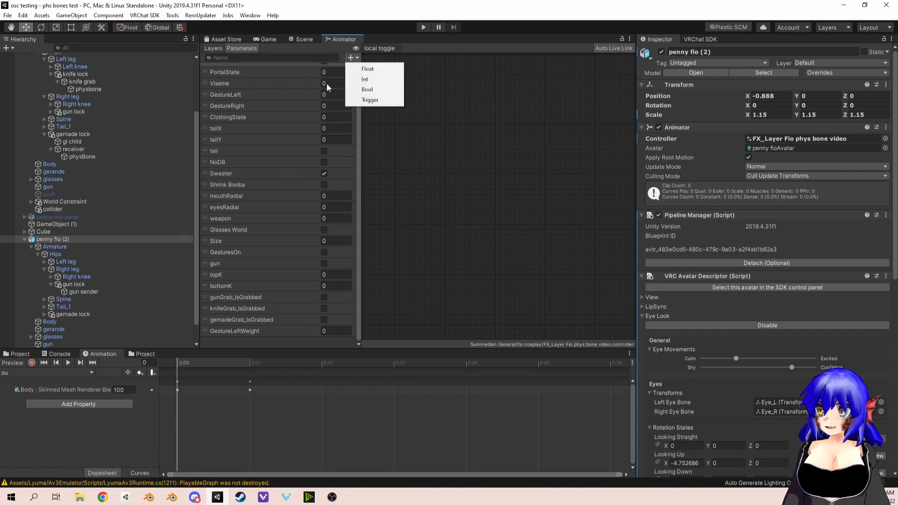
left_click(368, 89)
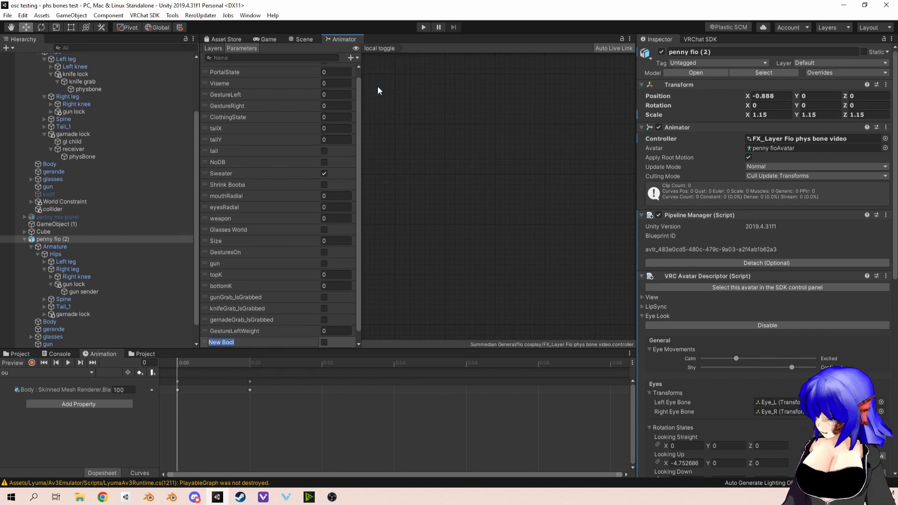
type("isLocal")
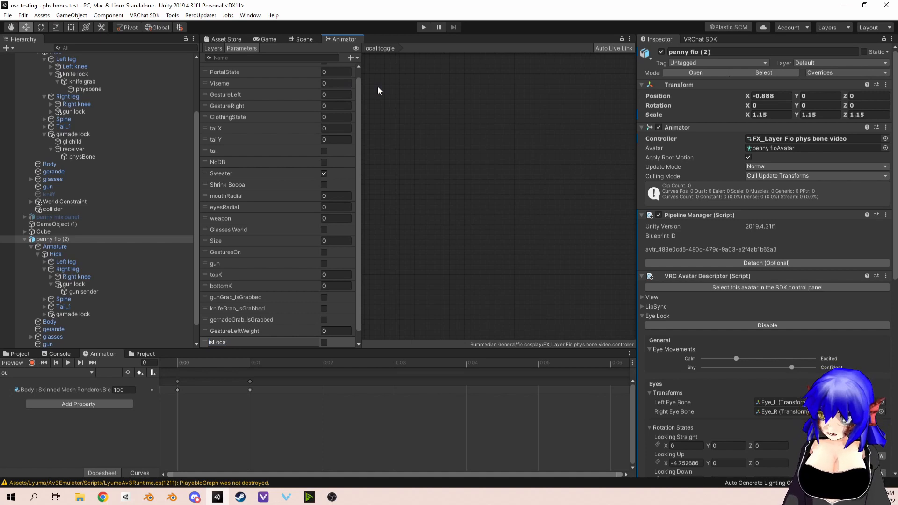
key("Return")
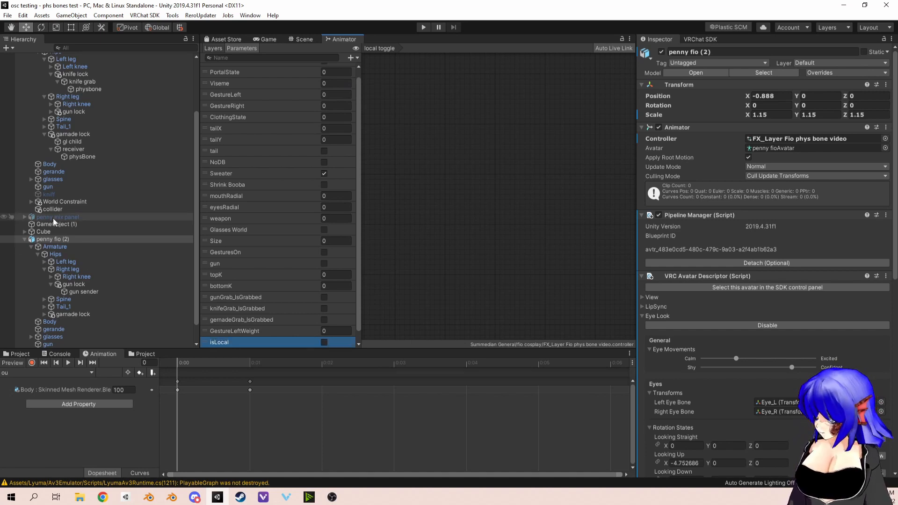
Step: Check the local parameter's spelling in penny fio (1)'s controller and rename penny fio (2)'s isLocal parameter to IsLocal
scroll(55, 209, "up", 3)
left_click(49, 110)
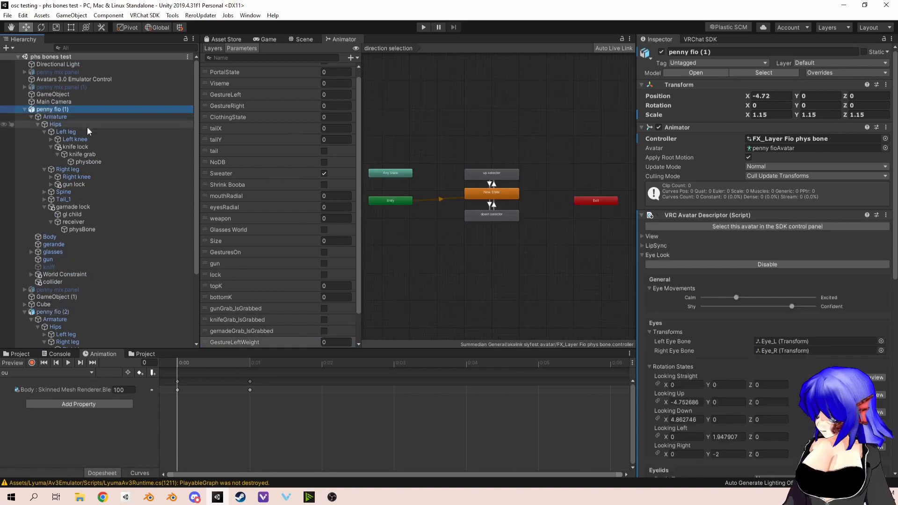
scroll(87, 127, "down", 3)
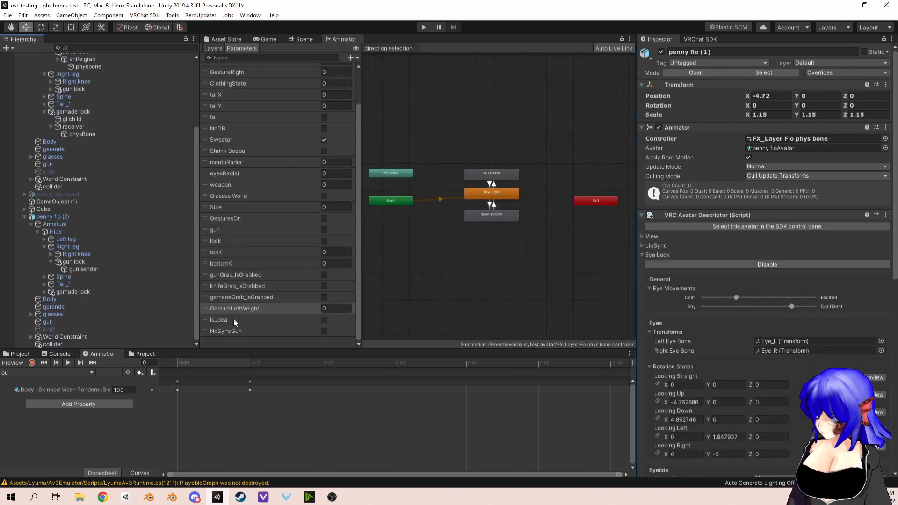
left_click(234, 318)
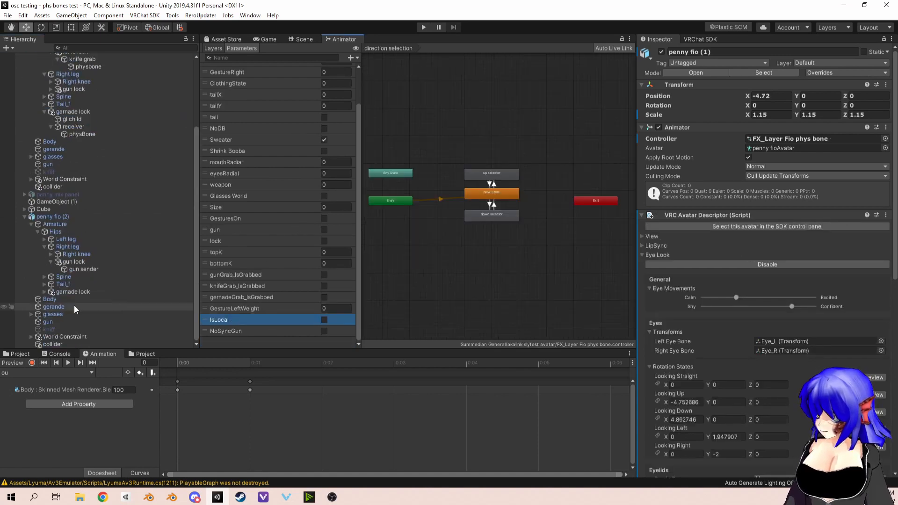
left_click(51, 218)
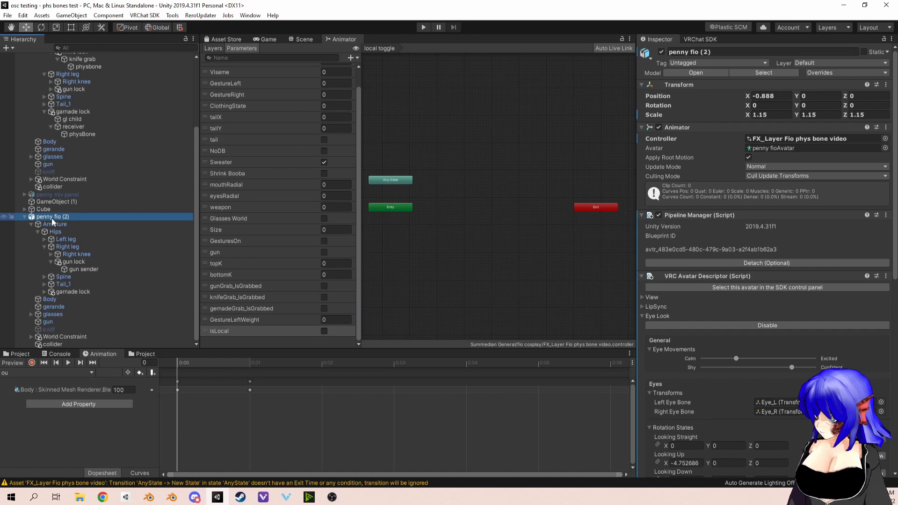
double_click(226, 331)
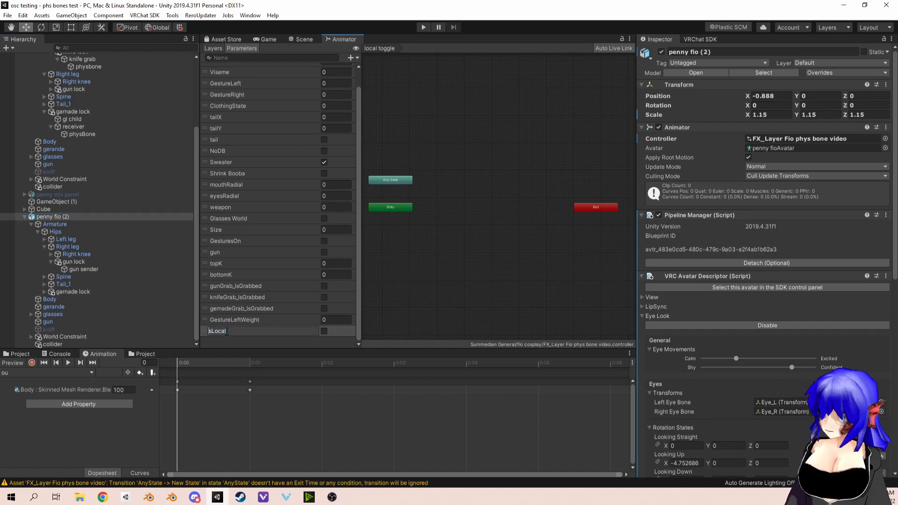
type("I")
key("Return")
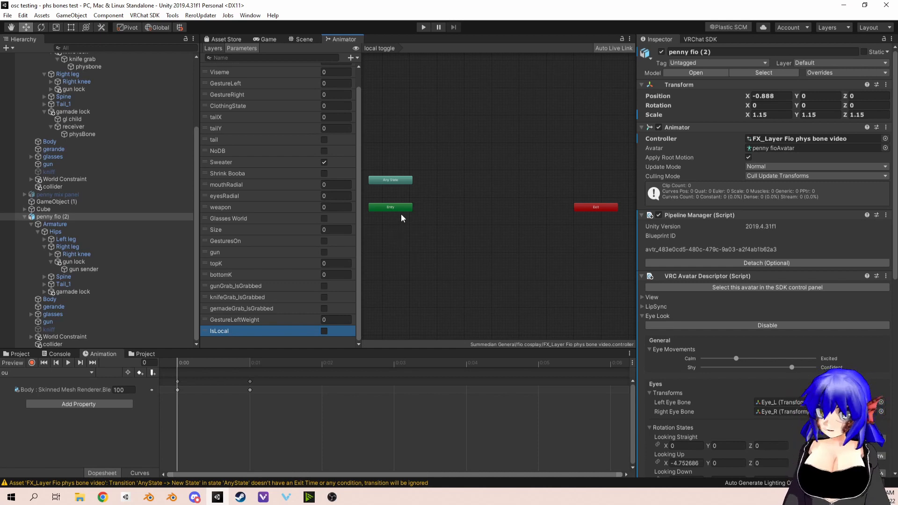
Step: Set the weight of the local toggle layer to 1
scroll(492, 189, "up", 3)
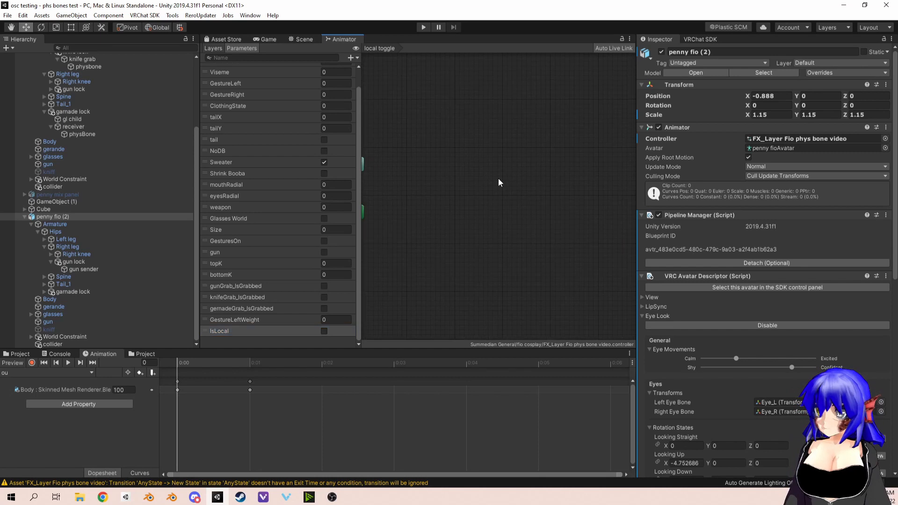
left_click(212, 48)
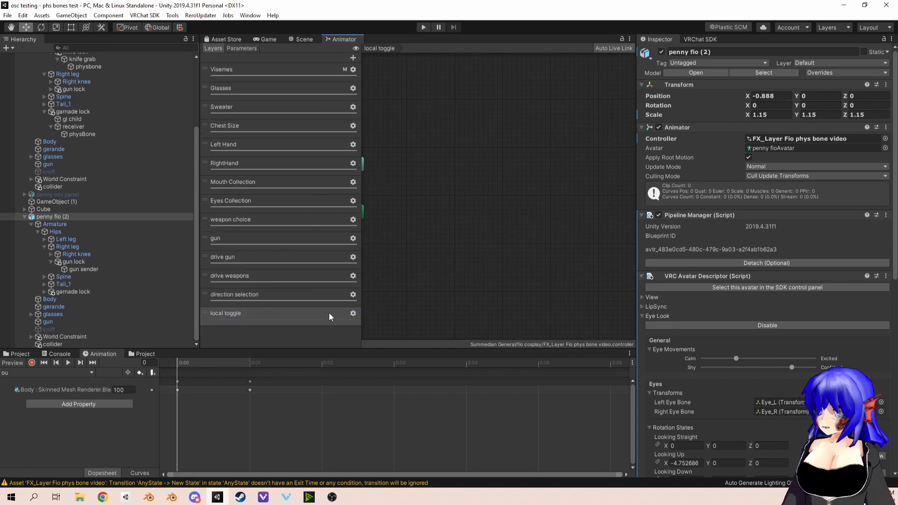
left_click(353, 314)
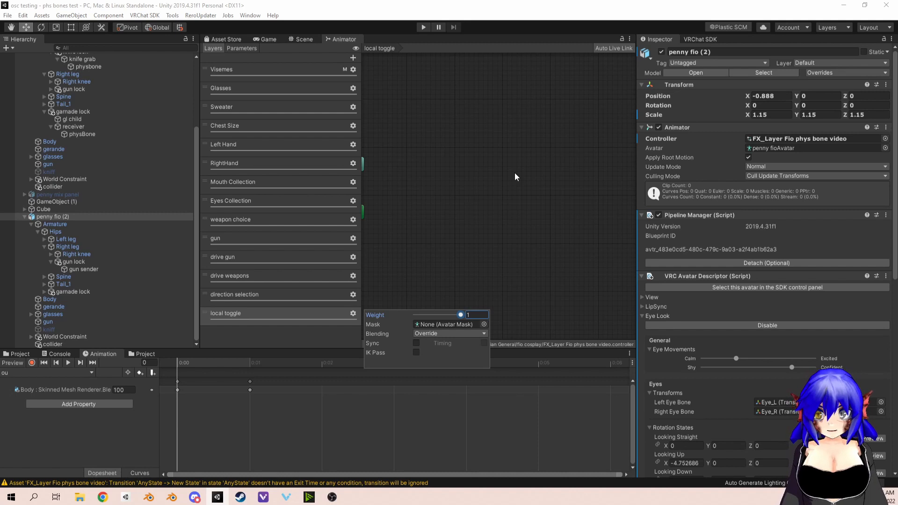
Step: Create an empty state in the local toggle layer and place it between the Entry and Exit nodes
left_click(404, 208)
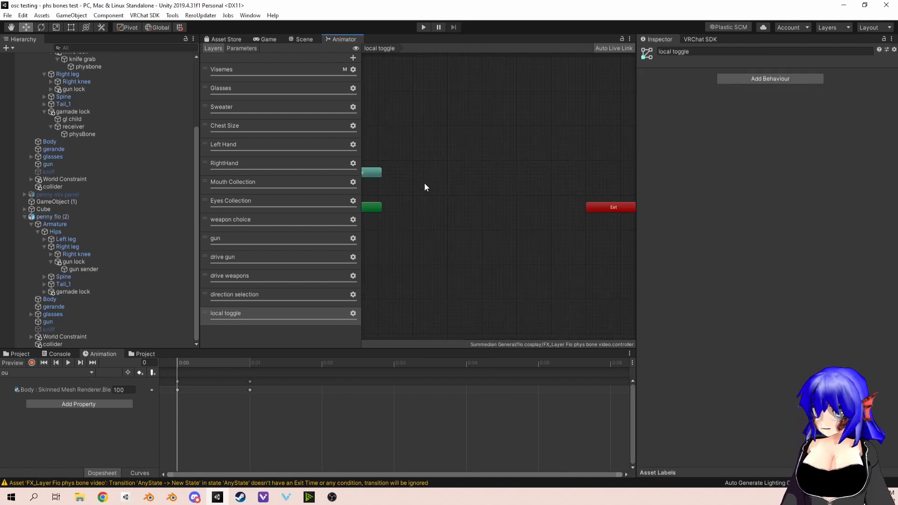
right_click(434, 160)
mouse_move(496, 164)
left_click(564, 165)
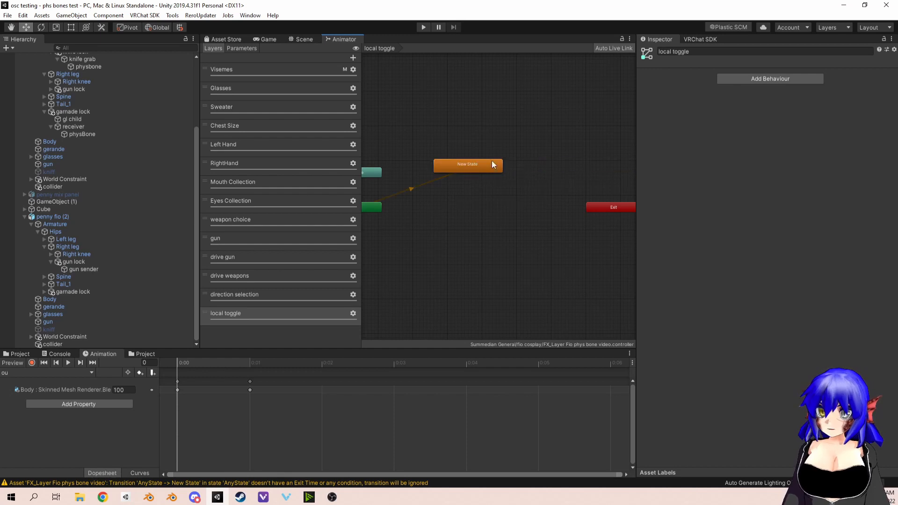
left_click_drag(491, 163, 496, 184)
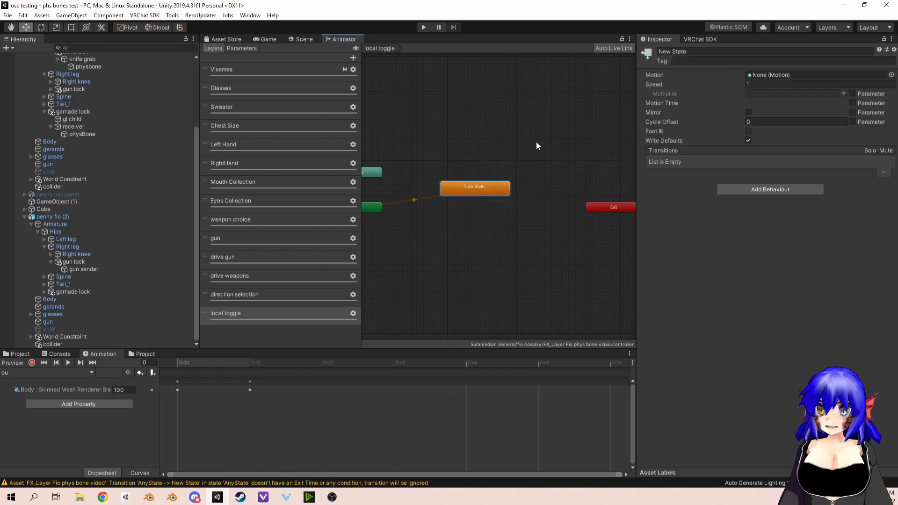
Step: Rename the new state in the local toggle layer to "default state (phy bones on)"
left_click(703, 51)
type("def")
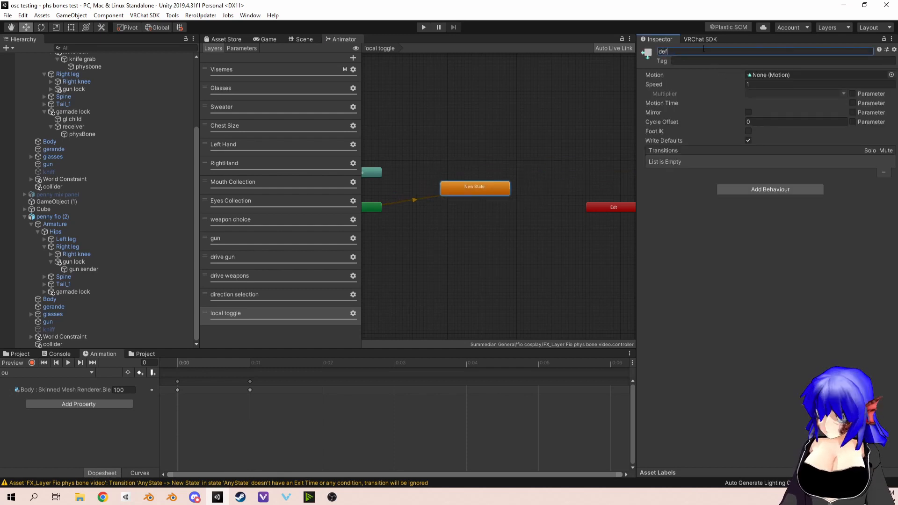
type("ault state (")
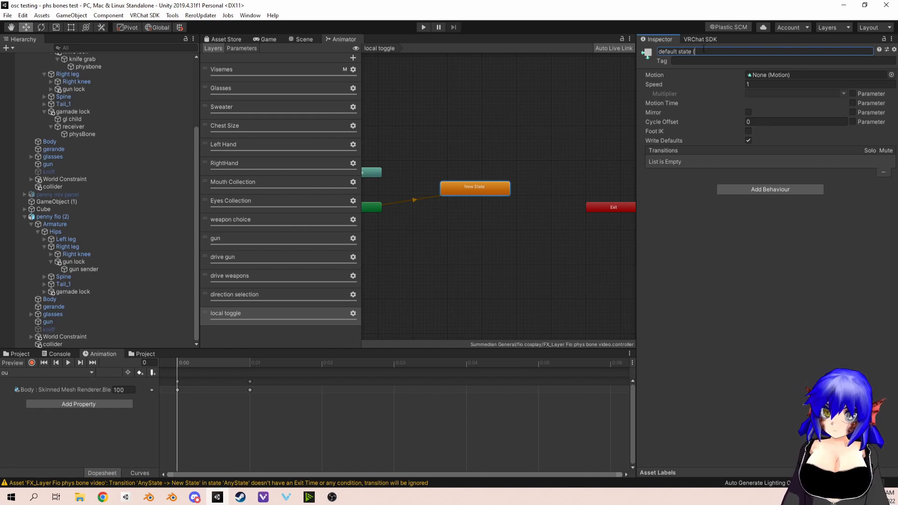
type("phy bone")
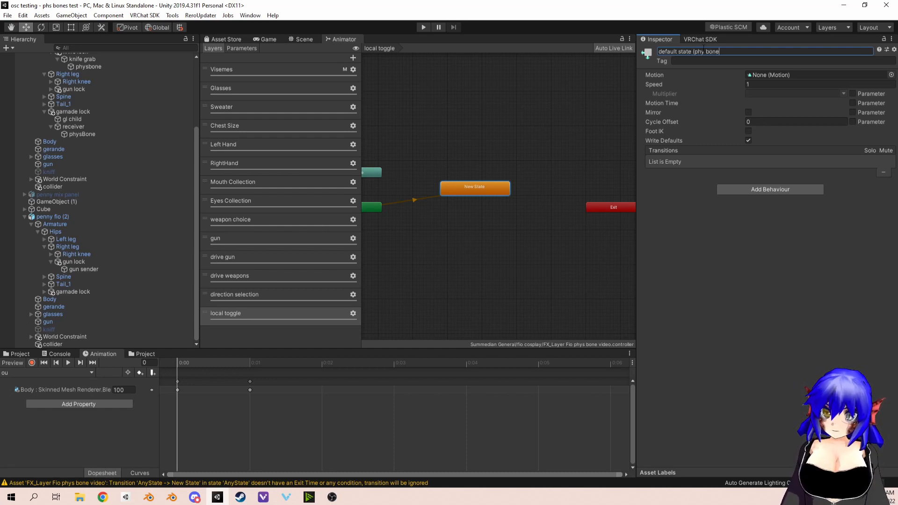
type("s one")
key("BackSpace")
type(")")
key("Return")
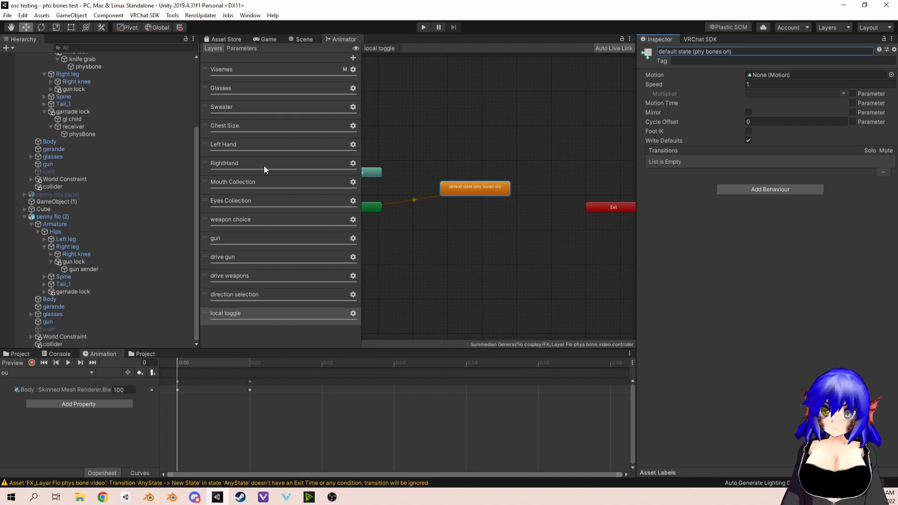
scroll(487, 207, "up", 5)
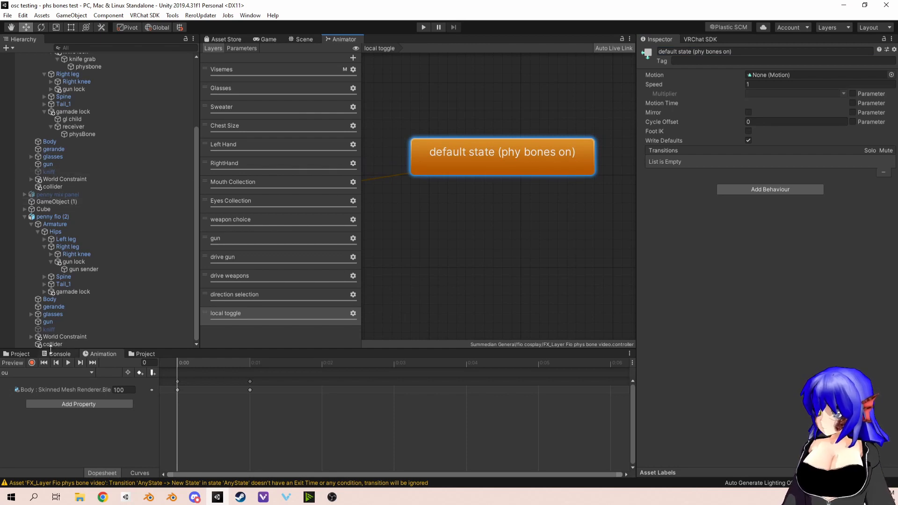
Step: Clear the physbone, gun sender and physBone properties from the existing local toggle animation clip
left_click(28, 373)
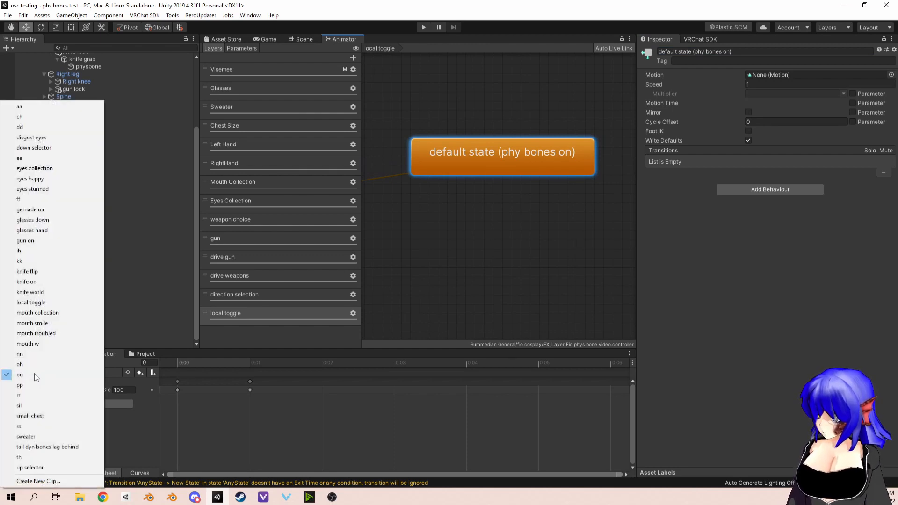
left_click(31, 302)
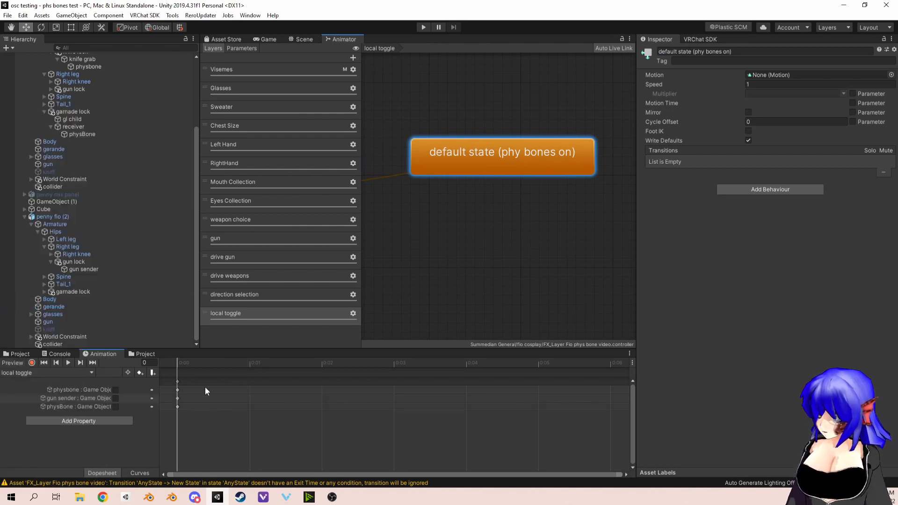
left_click(105, 390)
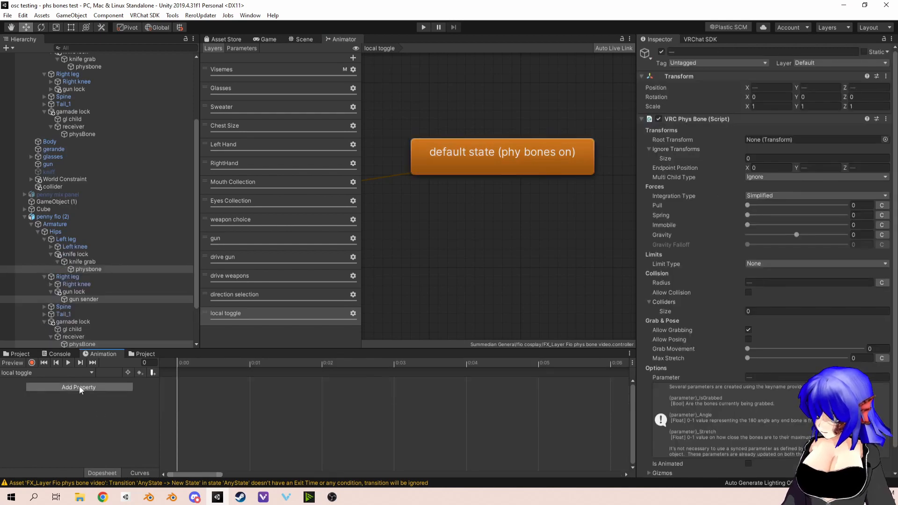
Step: Create a new animation clip in the fio cosplay folder, overwriting the existing local toggle file
left_click(77, 370)
left_click(38, 481)
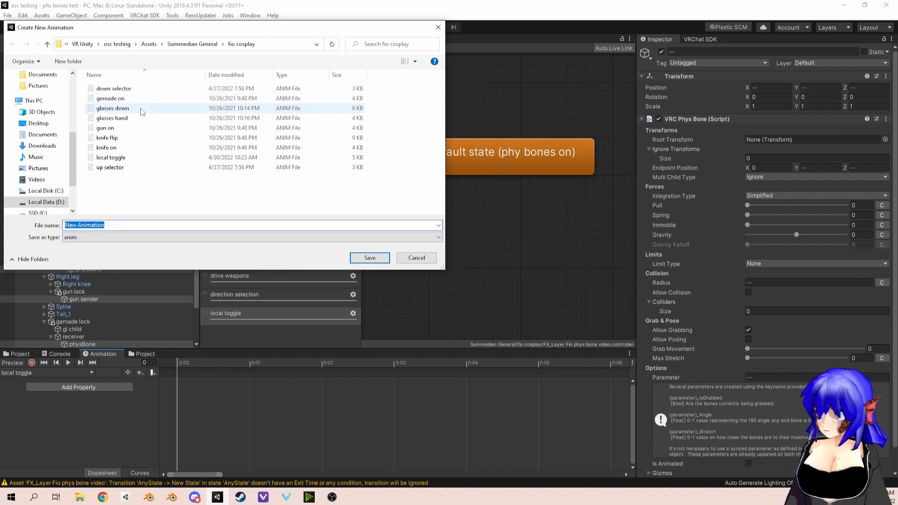
left_click(114, 158)
double_click(115, 158)
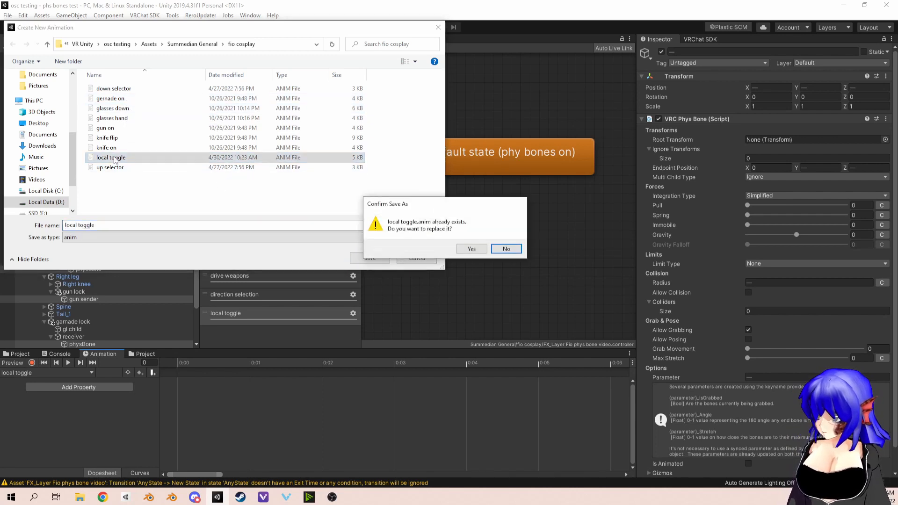
left_click(476, 249)
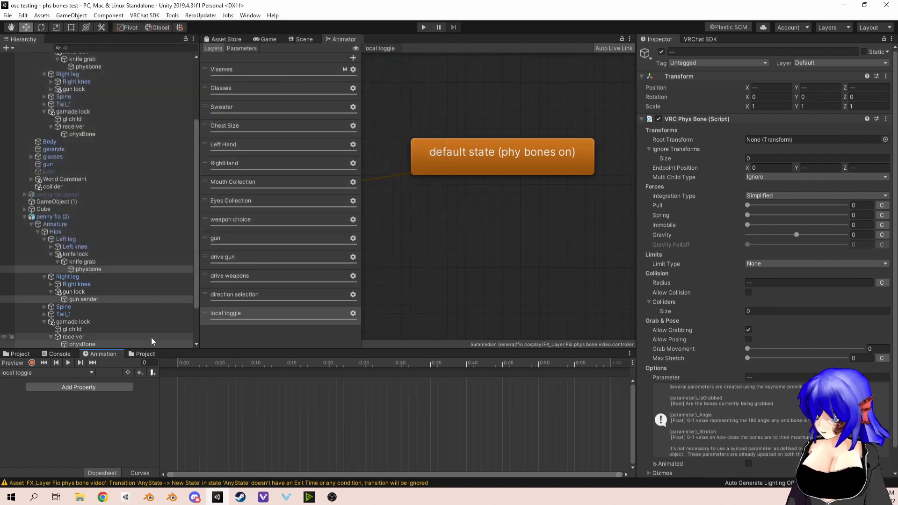
Step: Start recording the local toggle clip and key the physbone object under penny fio (2)'s knife grab as disabled
left_click(31, 363)
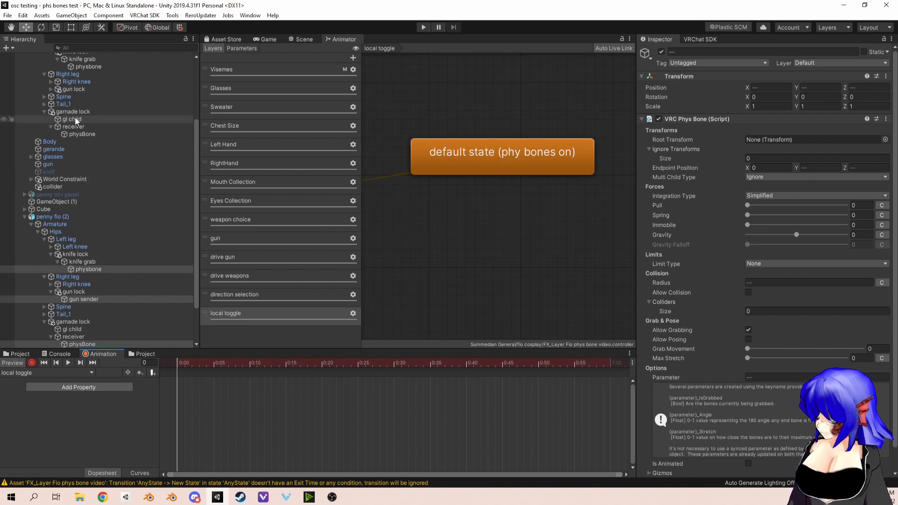
scroll(79, 242, "down", 3)
left_click(85, 240)
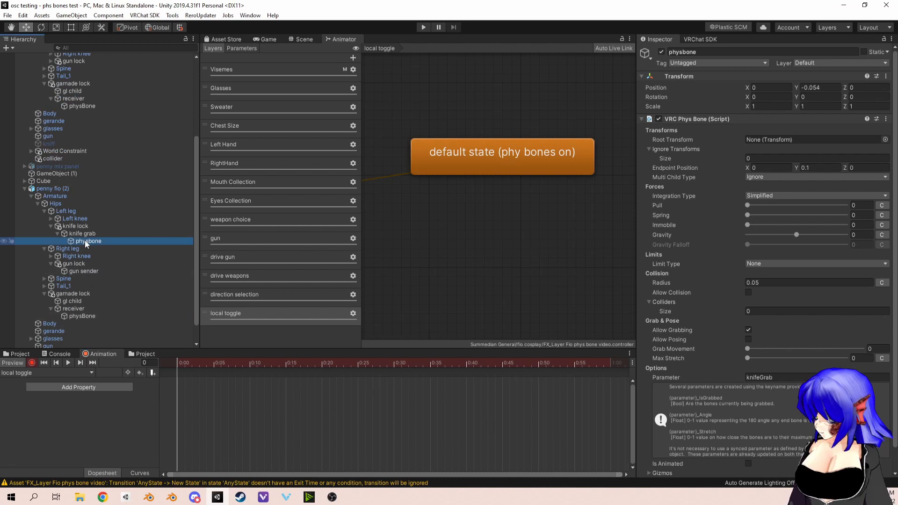
left_click(661, 51)
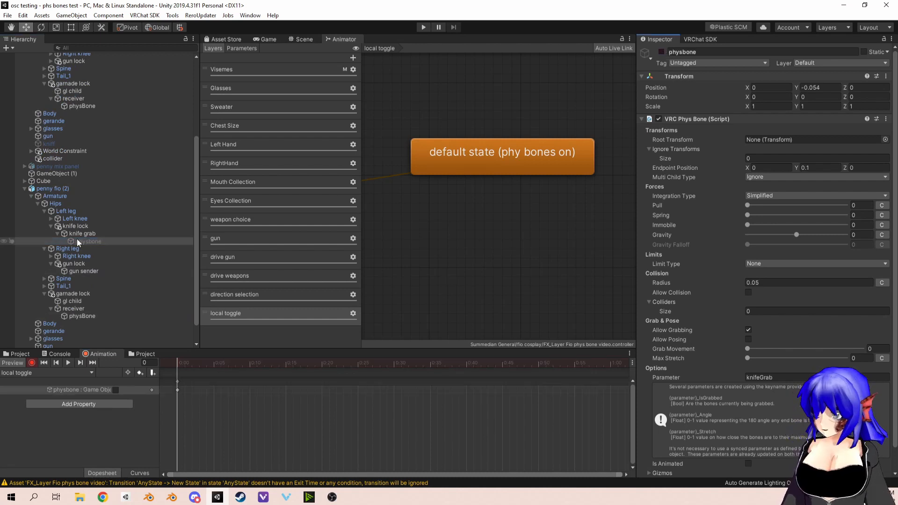
Step: Record gun sender and the physBone under the gernade lock's receiver as disabled in the local toggle clip
left_click(85, 271)
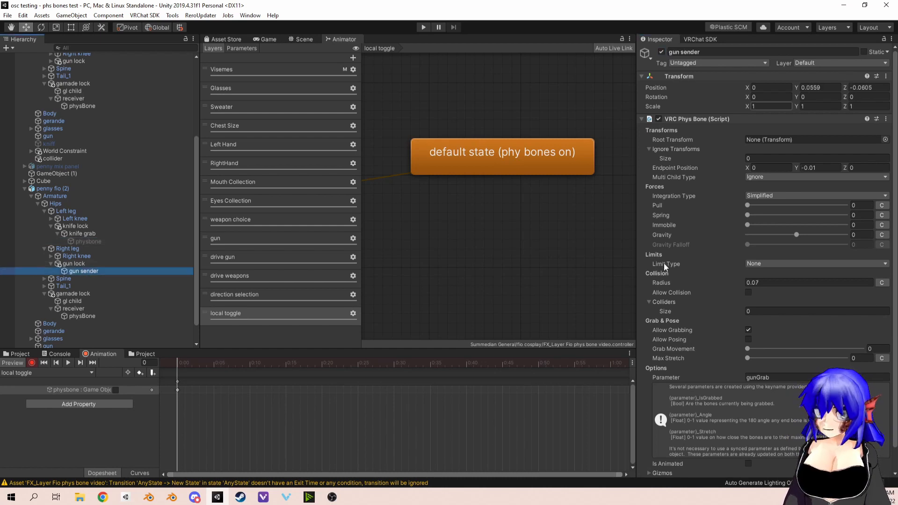
scroll(664, 263, "down", 1)
scroll(670, 264, "up", 1)
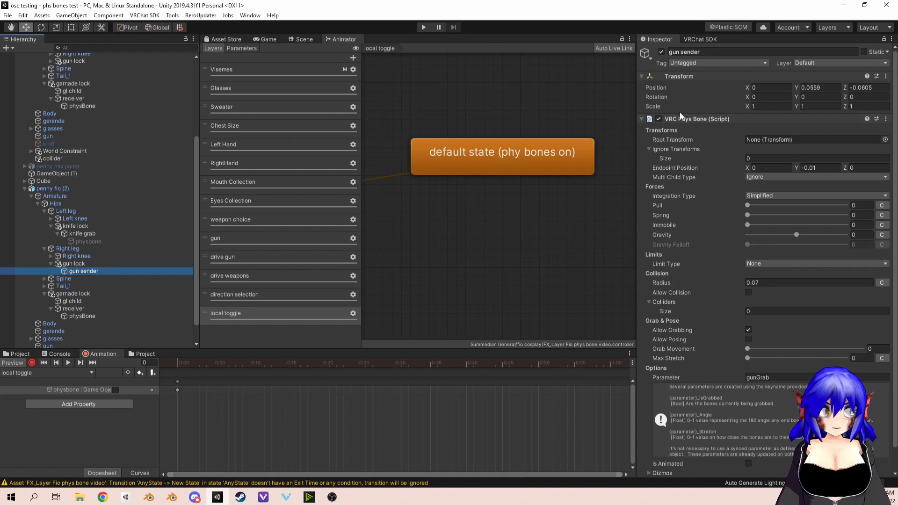
left_click(661, 52)
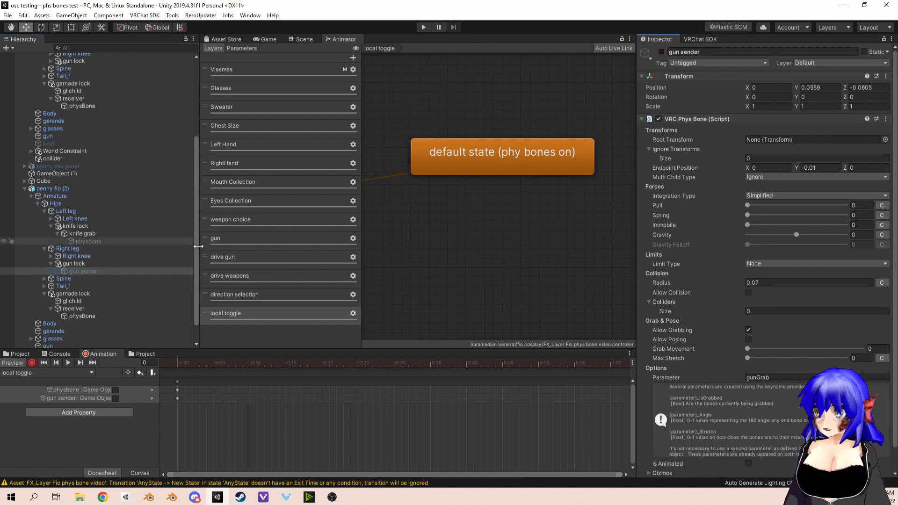
scroll(103, 267, "down", 1)
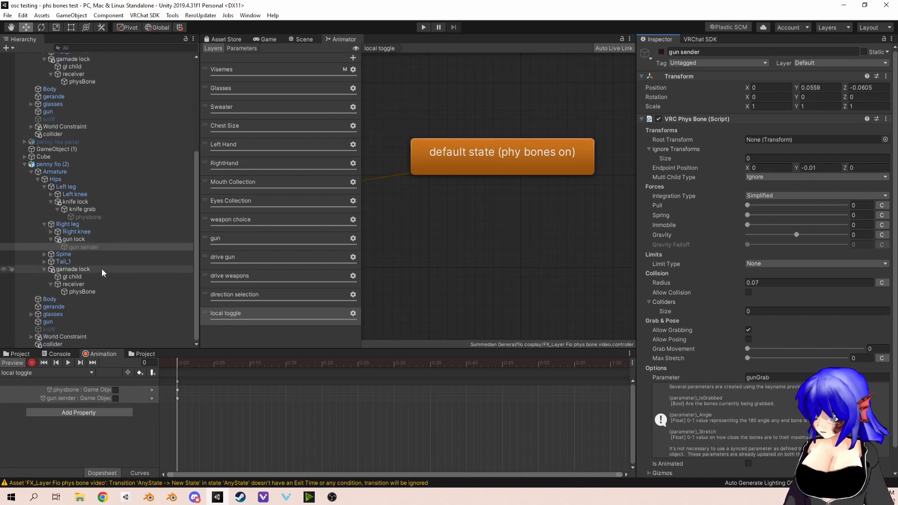
left_click(80, 293)
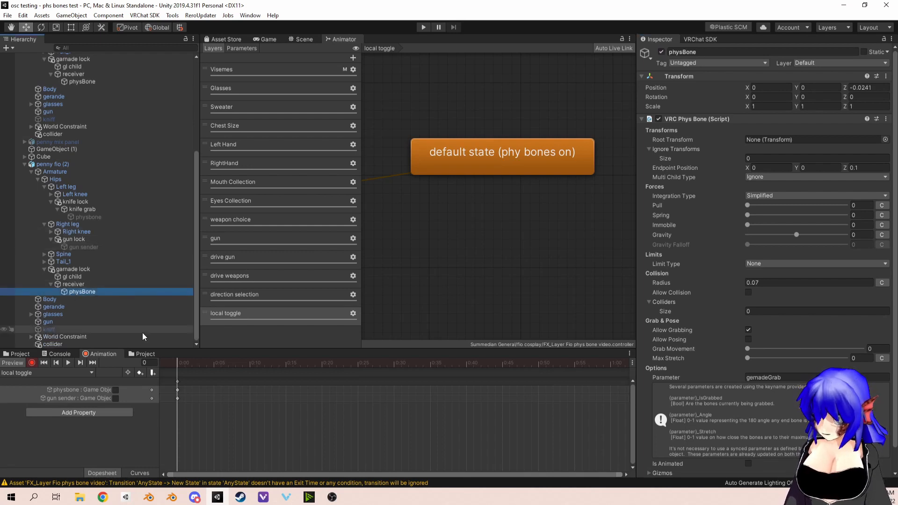
left_click(661, 52)
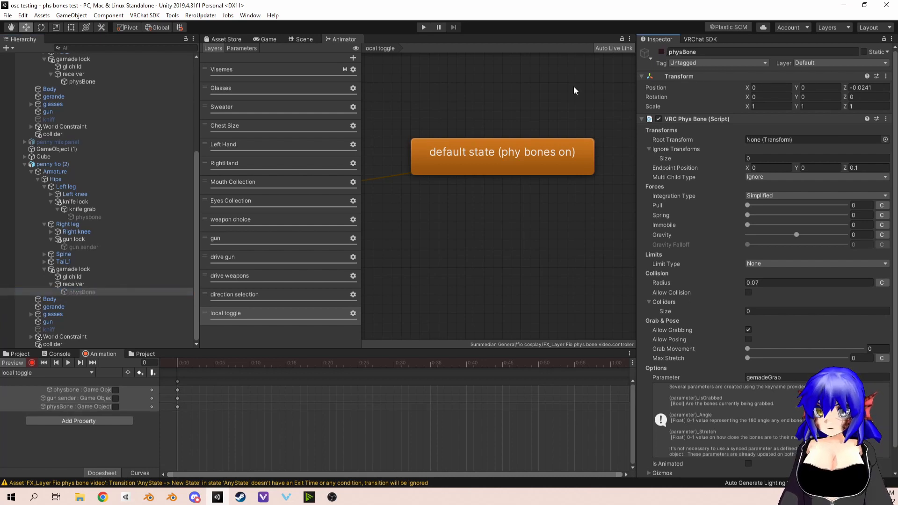
Step: Add the local toggle clip as a state in the local toggle layer, aligned directly below the default state
left_click(19, 354)
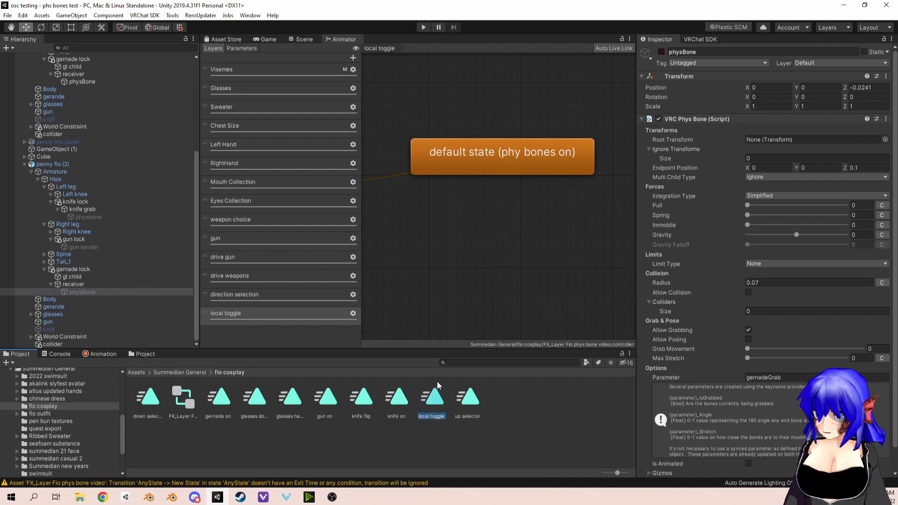
left_click_drag(467, 242, 467, 242)
left_click_drag(526, 257, 490, 225)
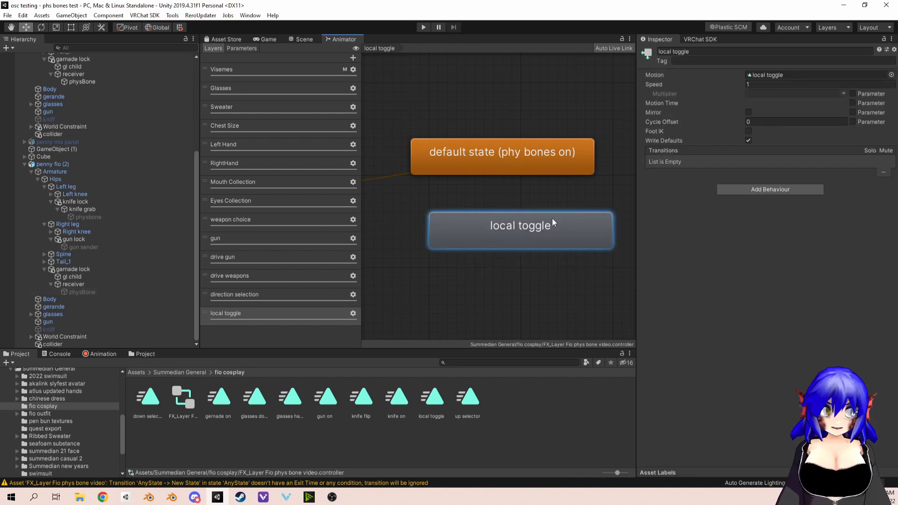
left_click_drag(579, 212, 544, 227)
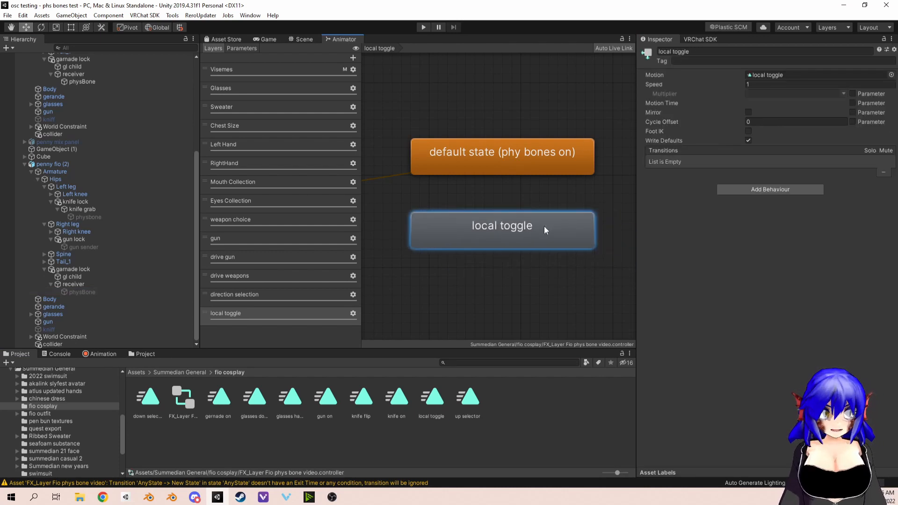
Step: Make a transition from the default state to local toggle with Has Exit Time disabled and a transition duration of 0
right_click(510, 161)
left_click(520, 164)
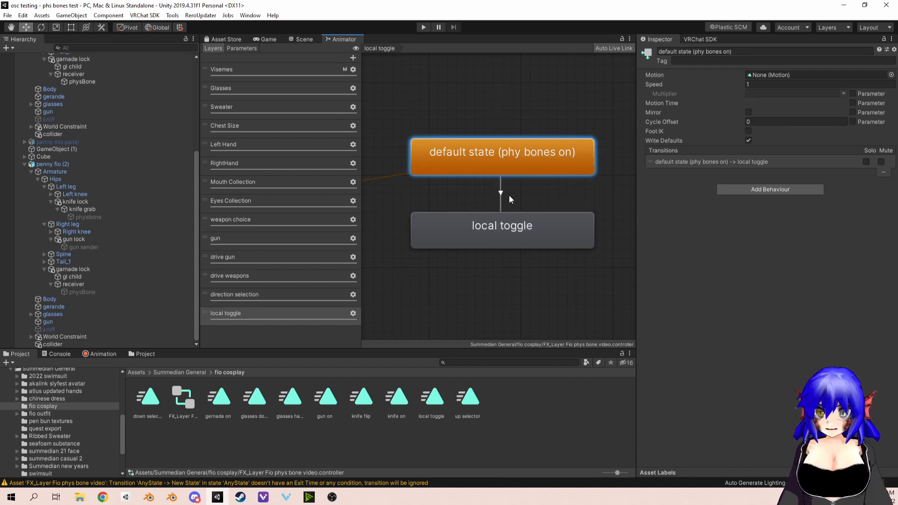
left_click(503, 195)
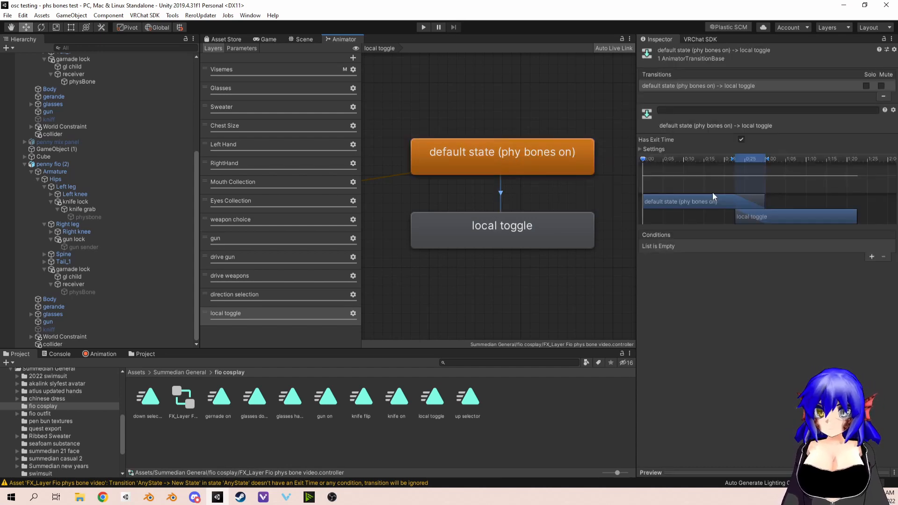
left_click(740, 140)
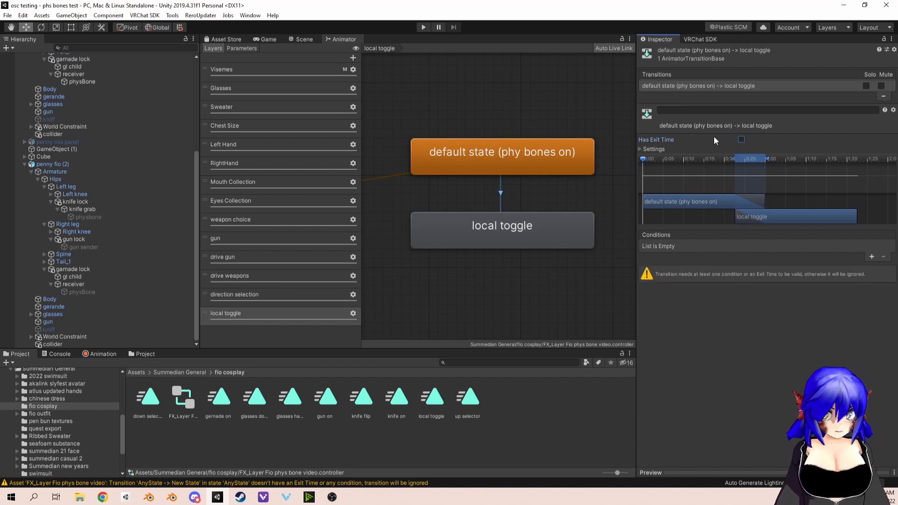
left_click(652, 149)
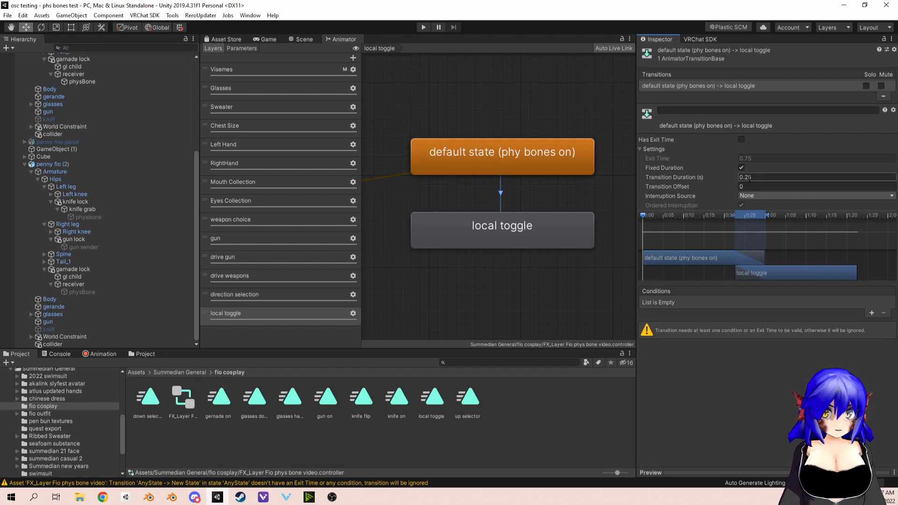
type("0")
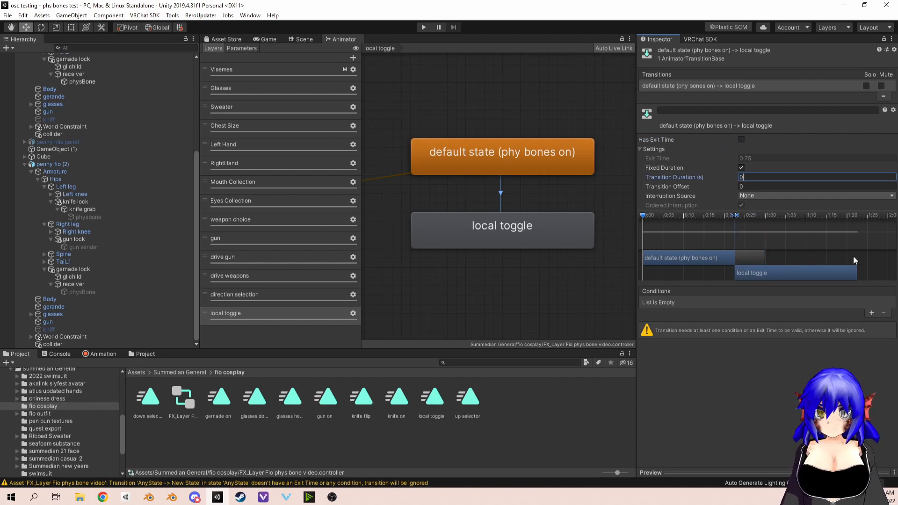
Step: Add a condition to the default state to local toggle transition requiring IsLocal to be true
left_click(868, 312)
left_click(725, 302)
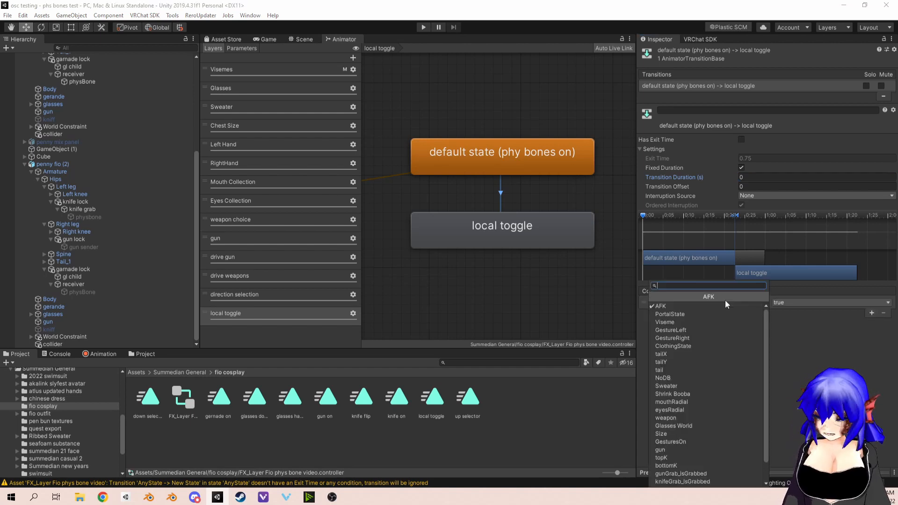
type("is")
left_click(725, 305)
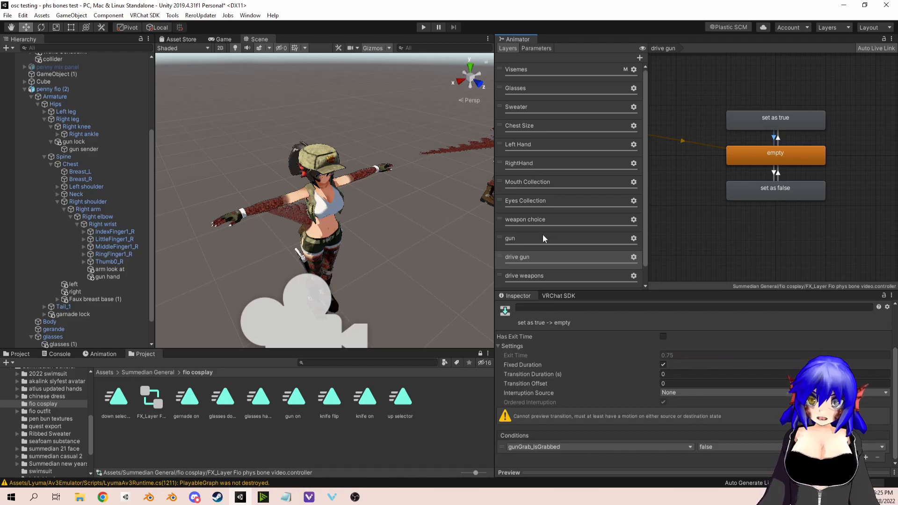
Step: In the gun layer, create an empty default state and add the gun on clip as a second state
left_click(542, 239)
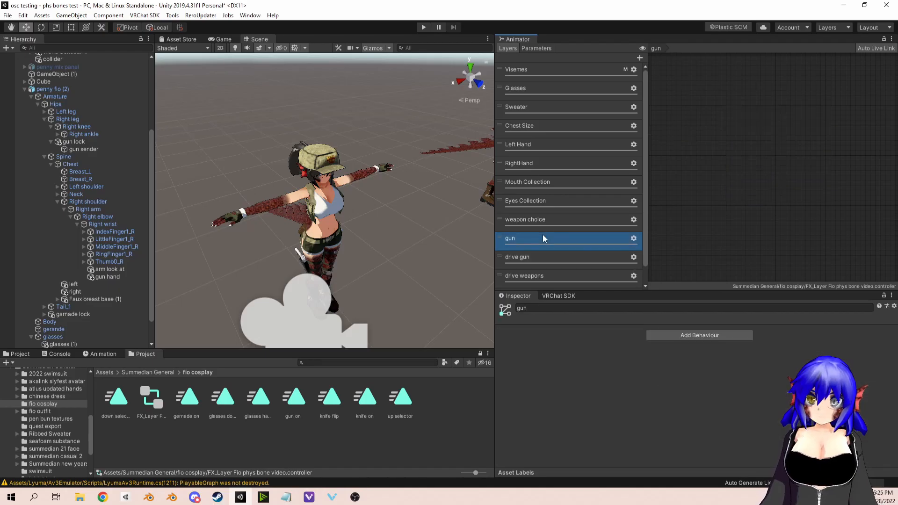
right_click(733, 145)
mouse_move(751, 150)
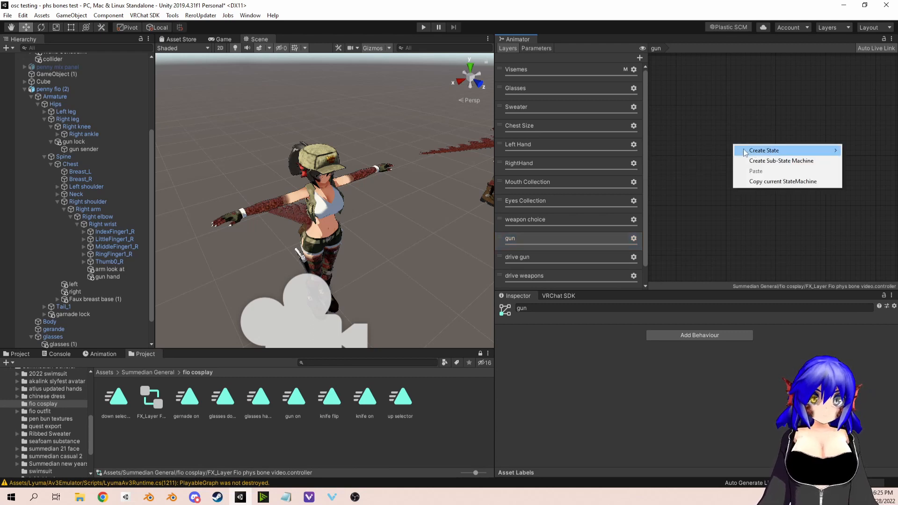
left_click(692, 151)
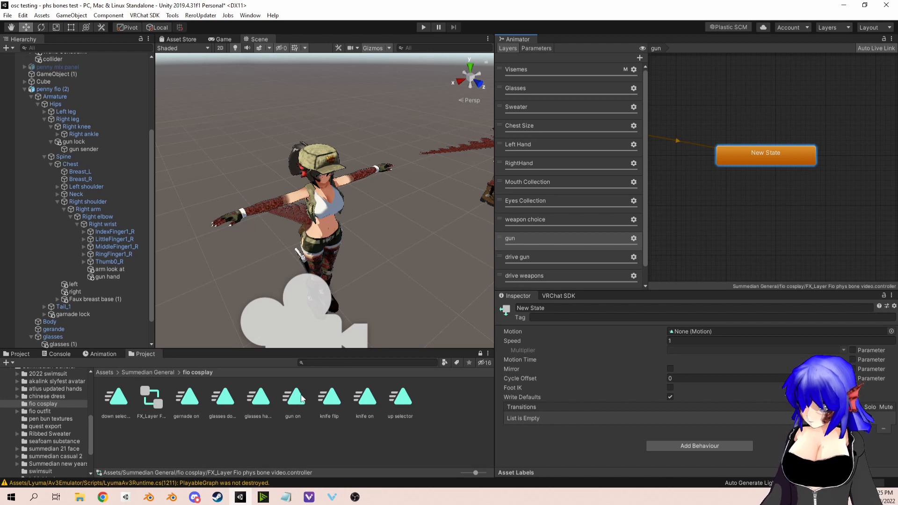
left_click_drag(727, 198, 728, 198)
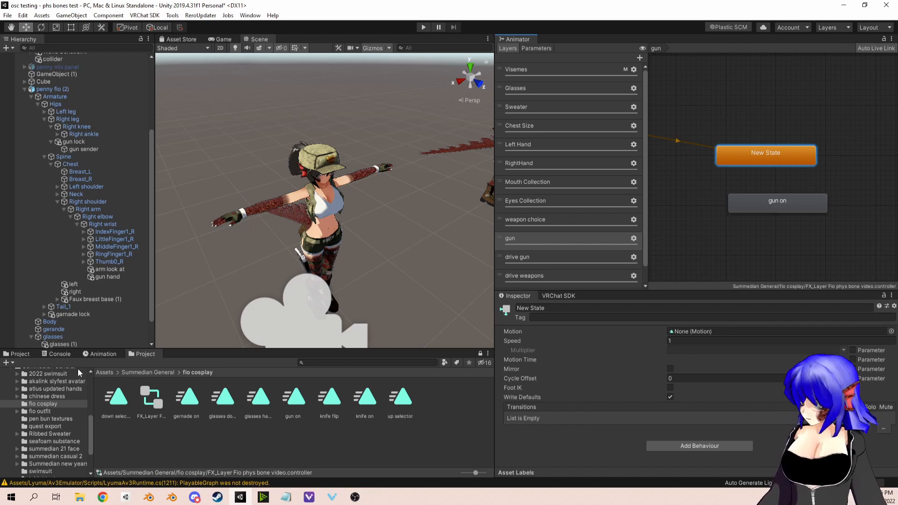
Step: Preview the gun on animation clip on penny fio (2) and examine its gun Parent Constraint source weights
left_click(101, 354)
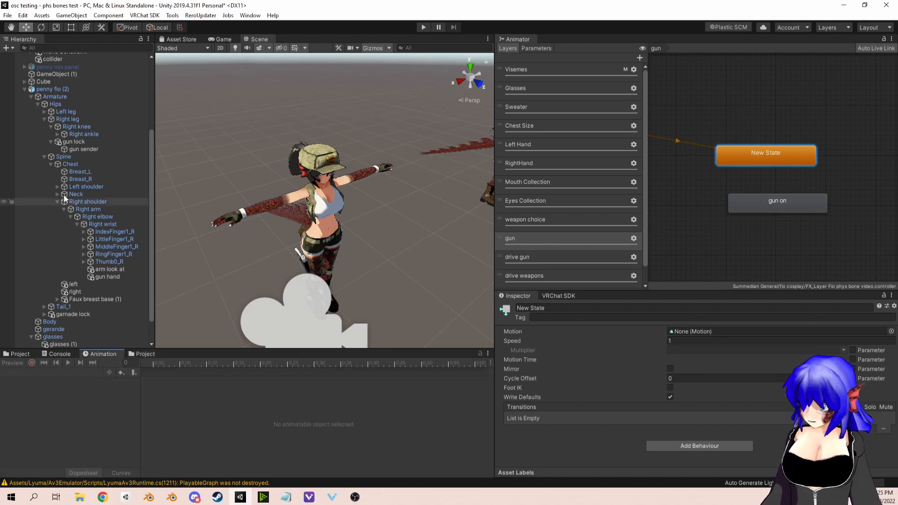
left_click(55, 89)
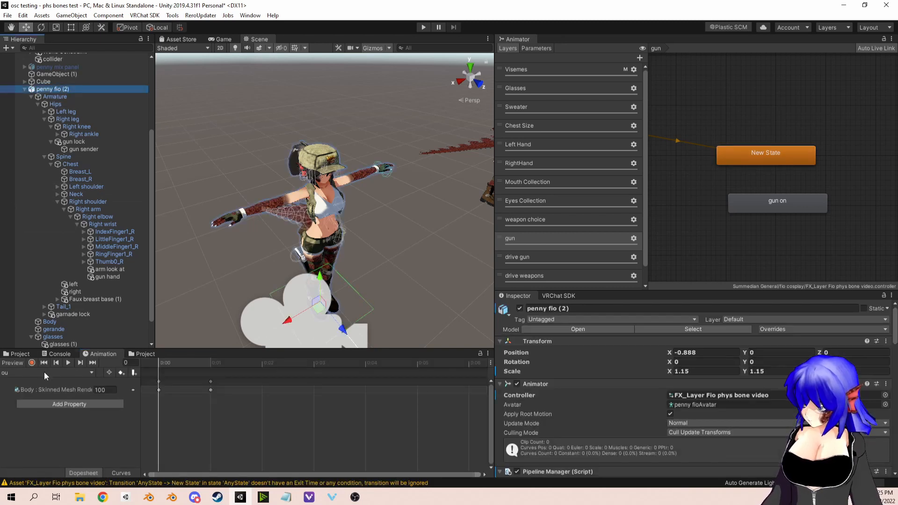
left_click(44, 372)
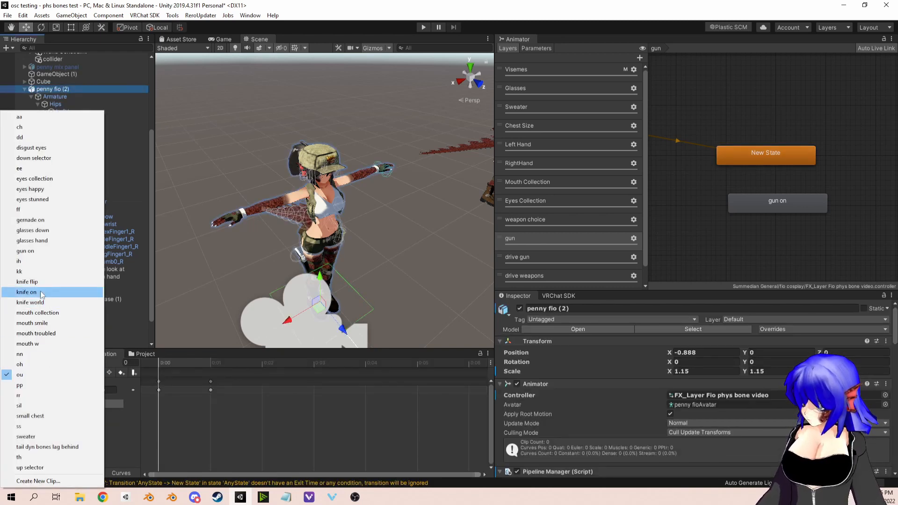
left_click(41, 251)
left_click(12, 362)
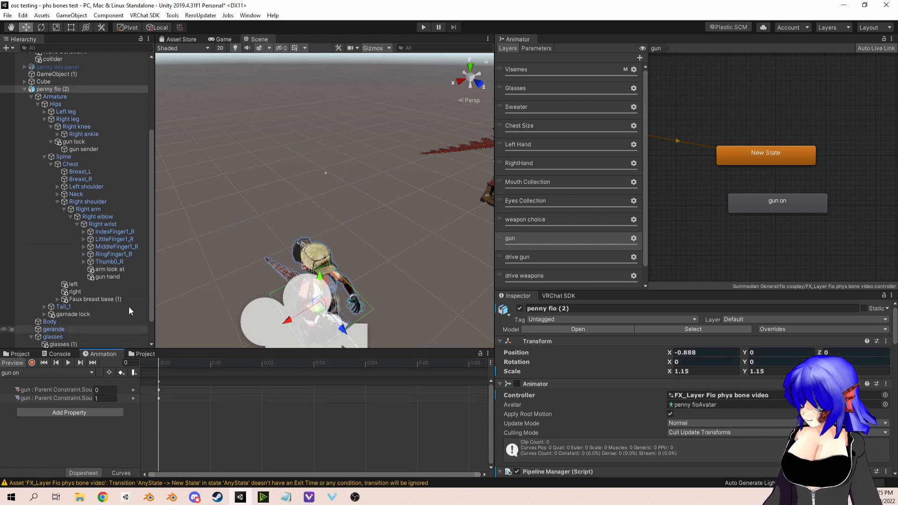
left_click(10, 363)
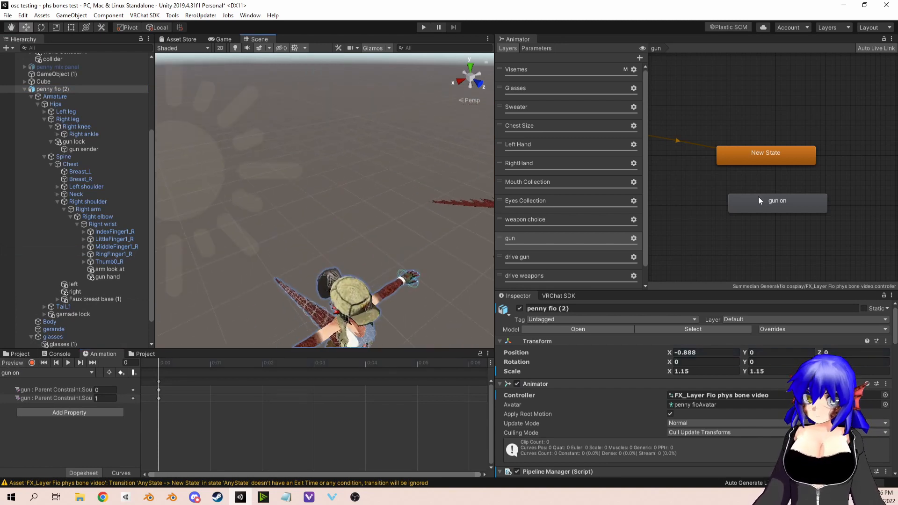
Step: Align the gun on state directly below New State and make transitions between the two in both directions
left_click_drag(758, 197, 748, 187)
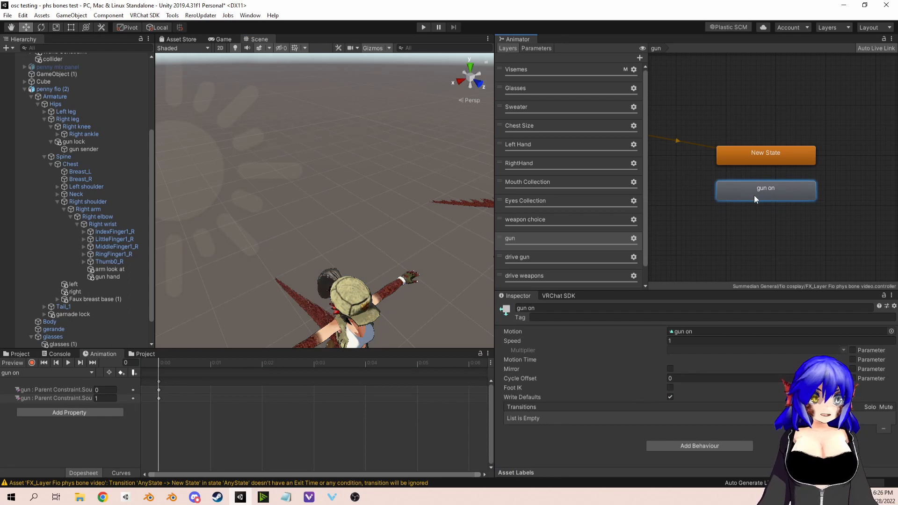
right_click(780, 158)
left_click(796, 162)
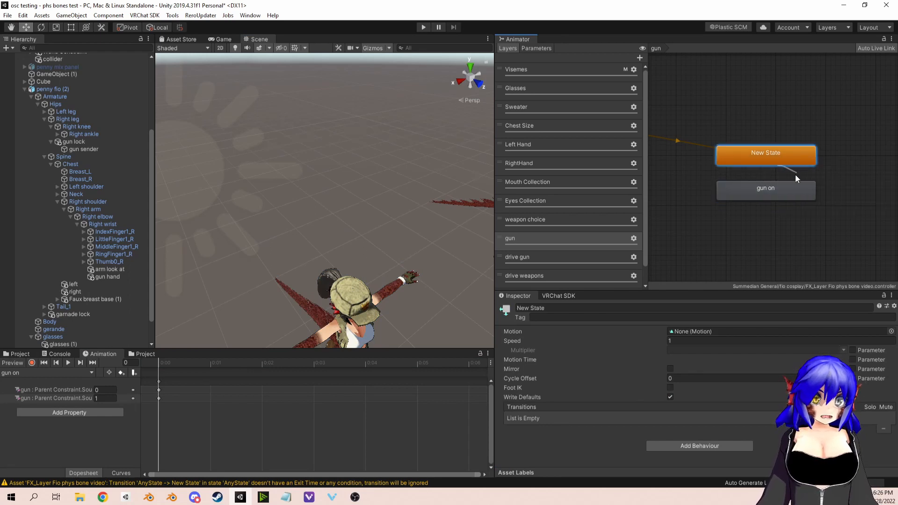
right_click(784, 188)
left_click(800, 191)
left_click(788, 154)
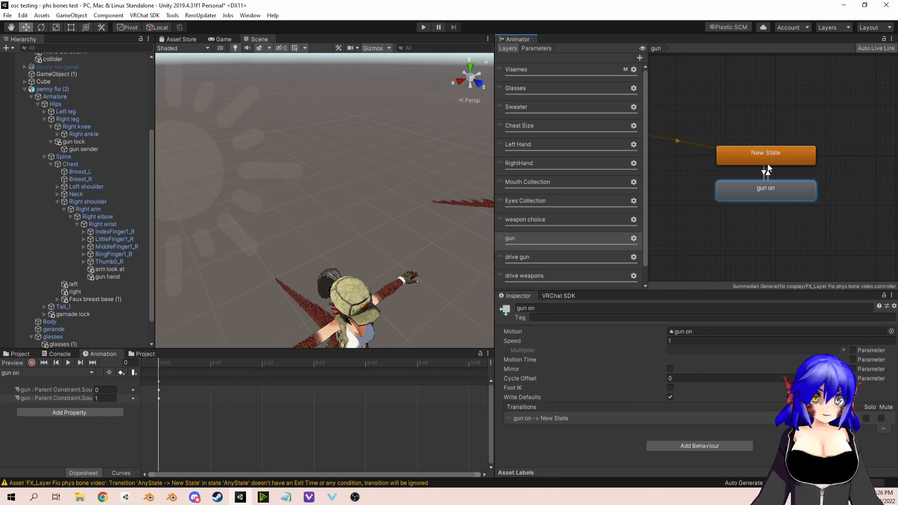
Step: Disable Has Exit Time and set the transition duration to 0.1 on the New State to gun on transition
left_click(764, 173)
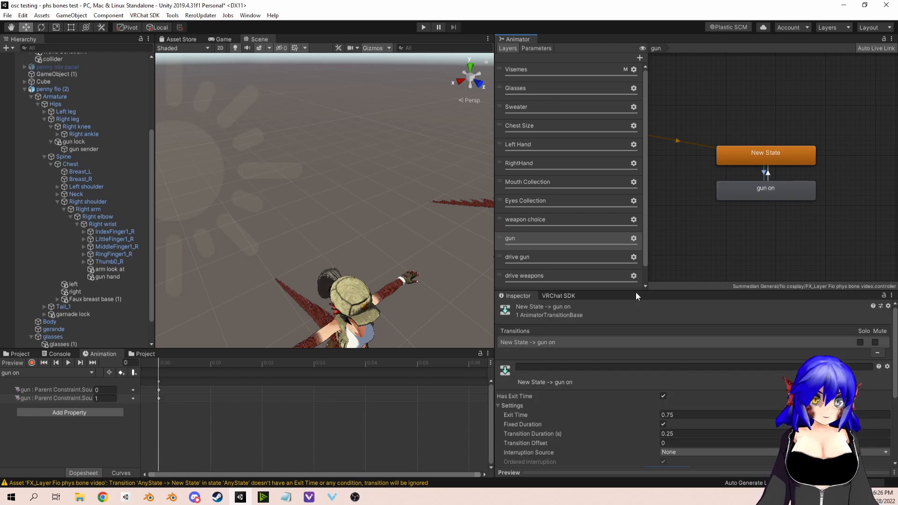
left_click(663, 396)
left_click(664, 433)
type("0")
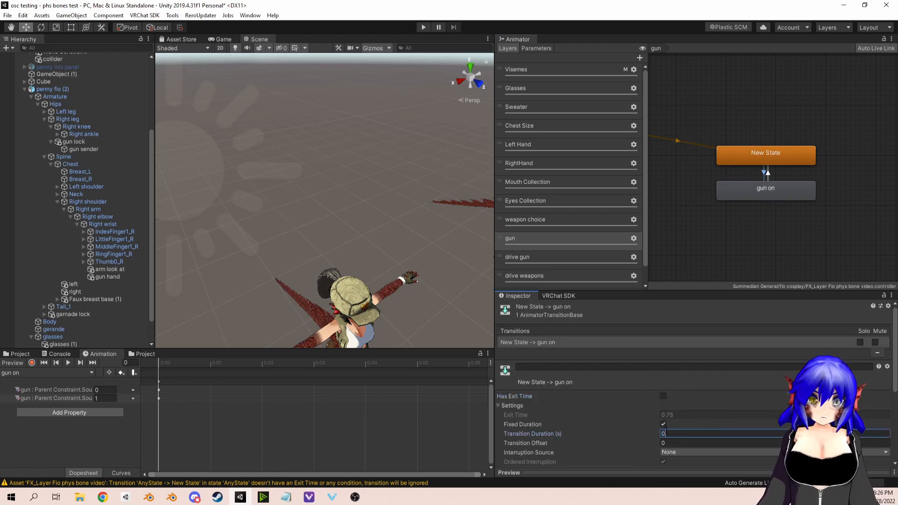
scroll(846, 343, "down", 5)
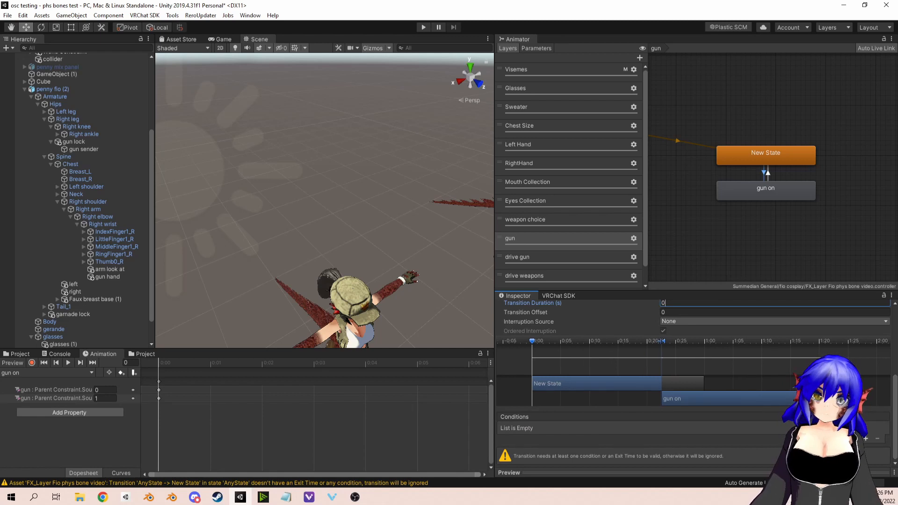
scroll(725, 343, "up", 2)
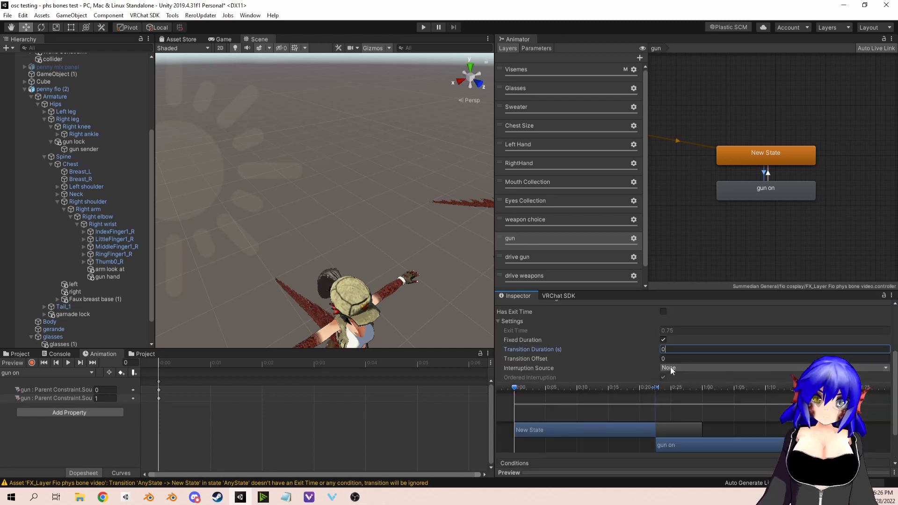
key("BackSpace")
type(".1")
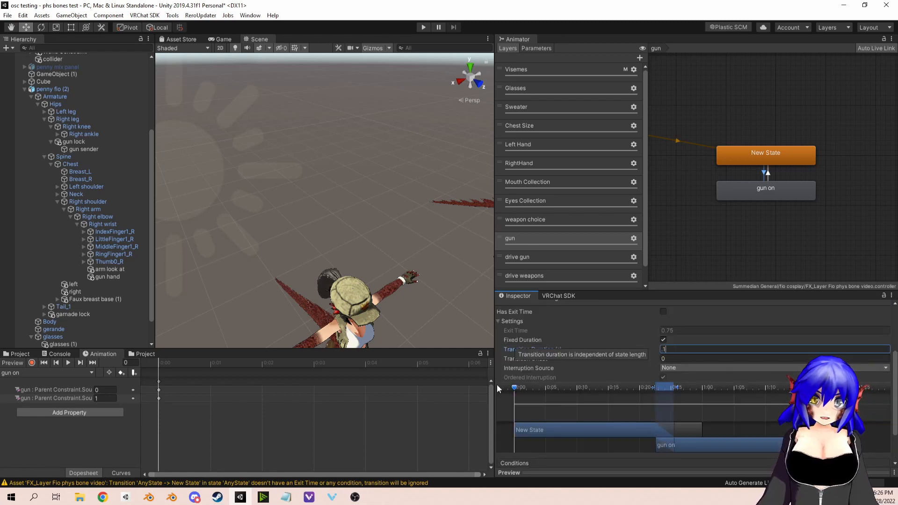
Step: Add a condition to the New State to gun on transition requiring gun to be true
scroll(621, 338, "down", 2)
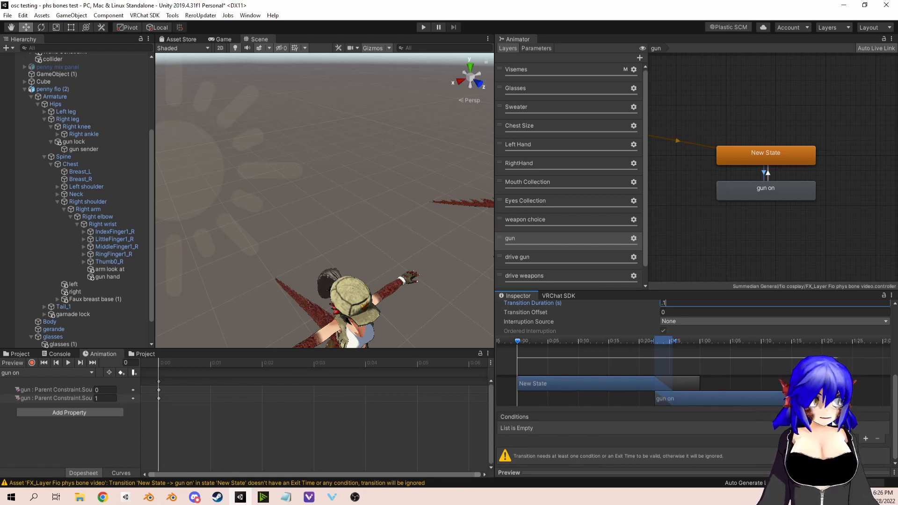
left_click(865, 439)
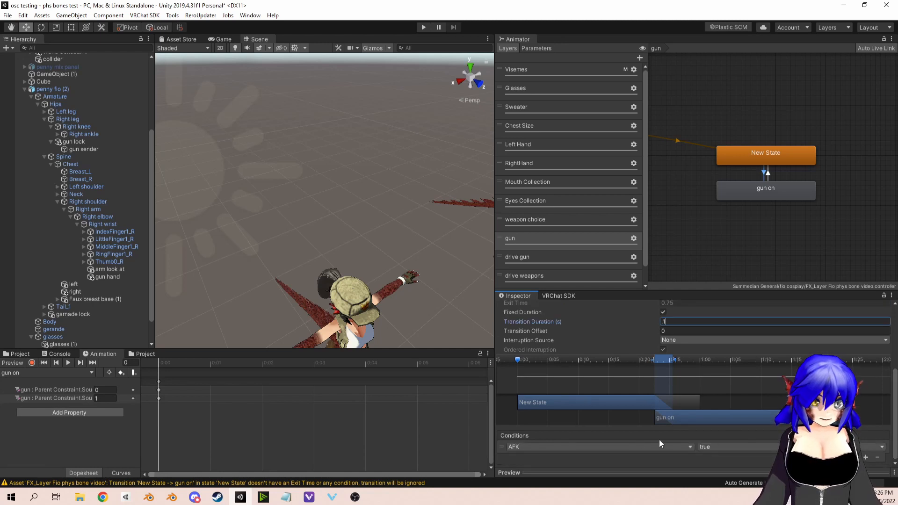
left_click(635, 445)
type("g")
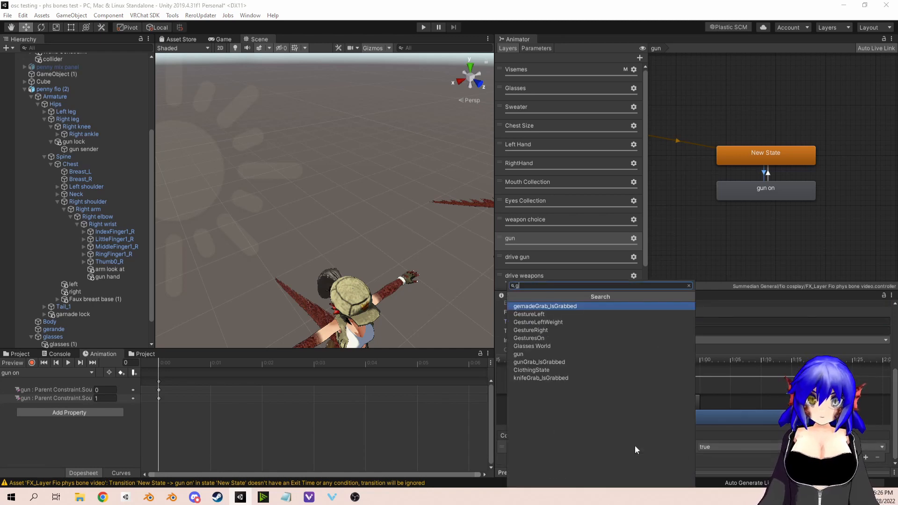
left_click(532, 355)
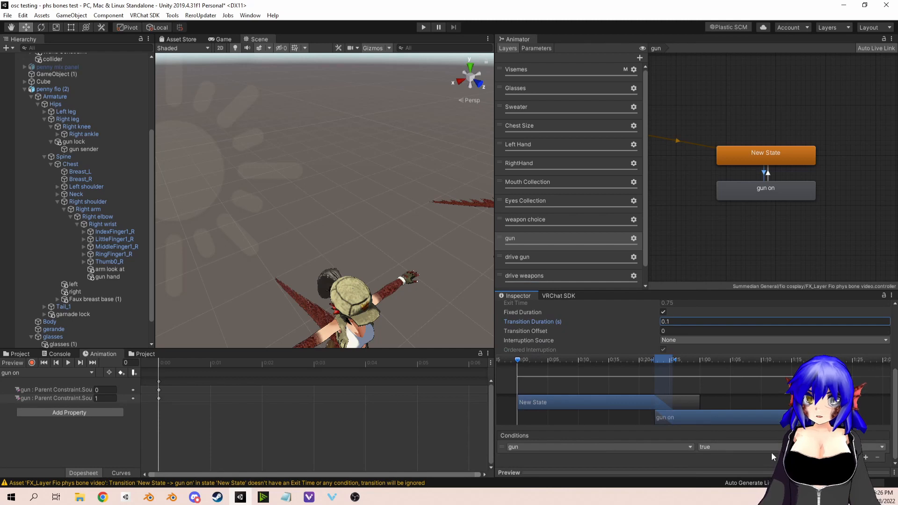
Step: Disable Has Exit Time and set the transition duration to 0.1 on the gun on to New State transition
left_click(769, 173)
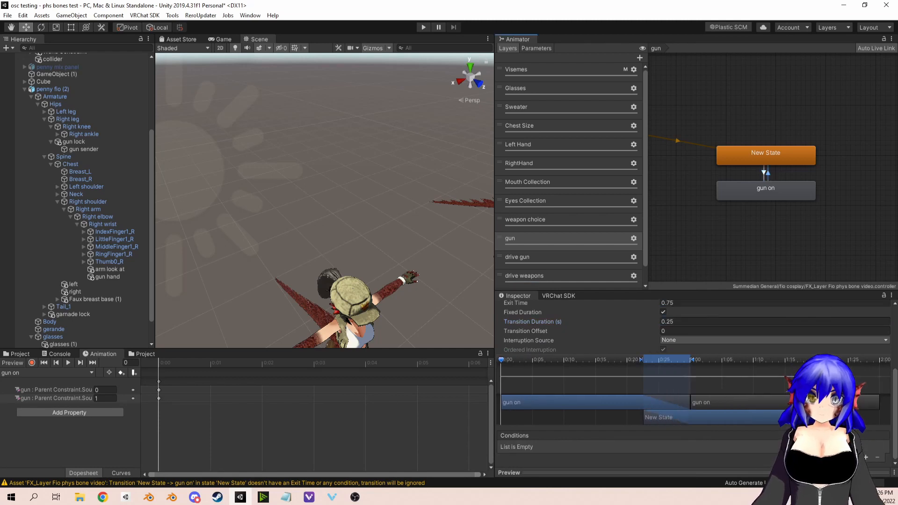
scroll(665, 334, "up", 3)
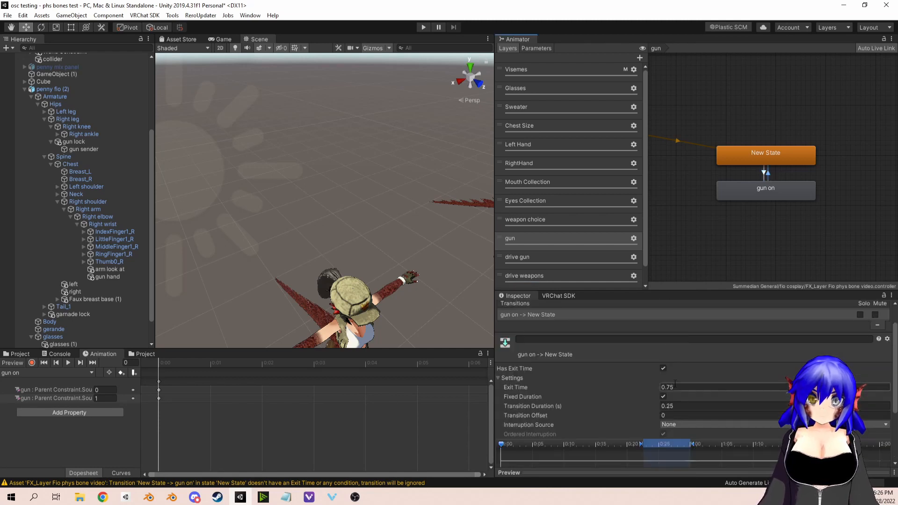
left_click(665, 368)
left_click(677, 404)
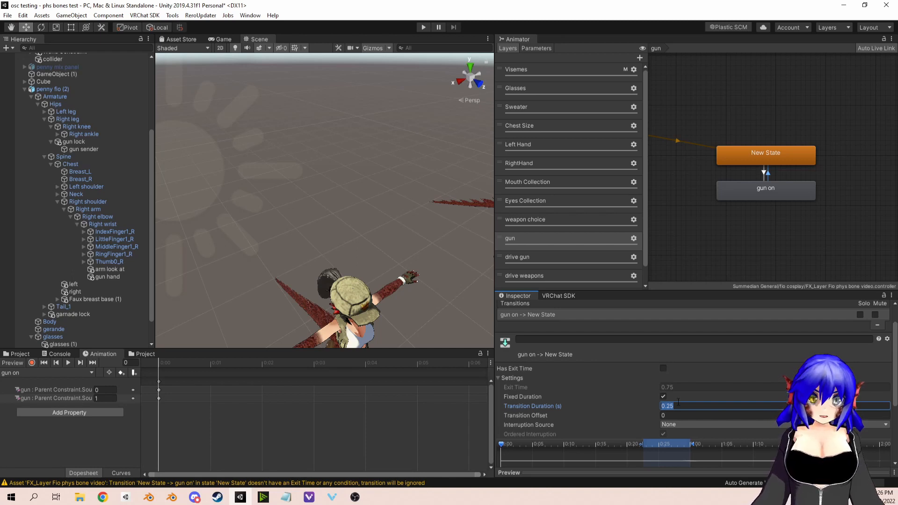
type(".1")
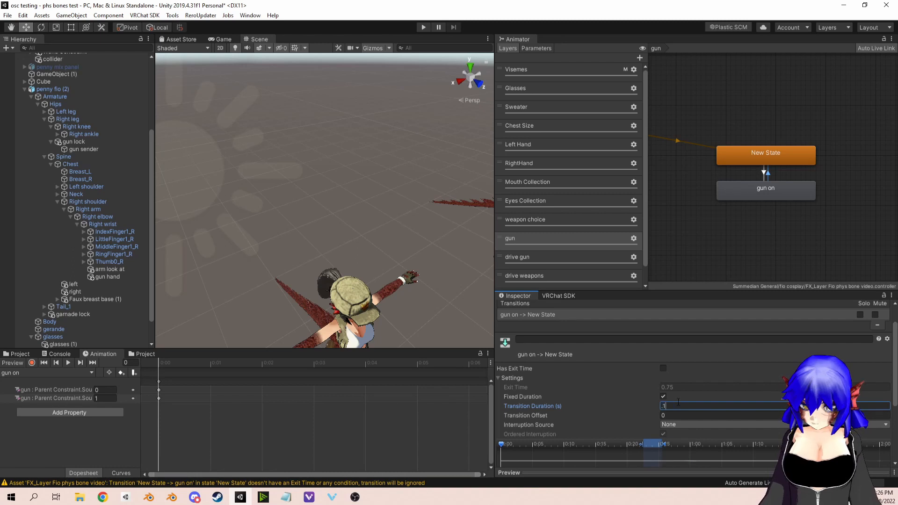
Step: Add a condition to the gun on to New State transition requiring gun to be false
scroll(699, 364, "down", 3)
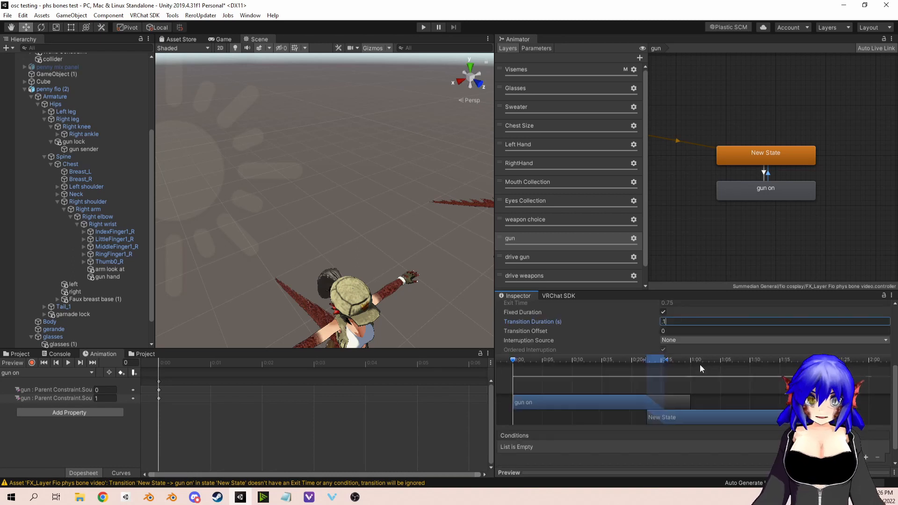
left_click(865, 456)
left_click(691, 446)
type("g")
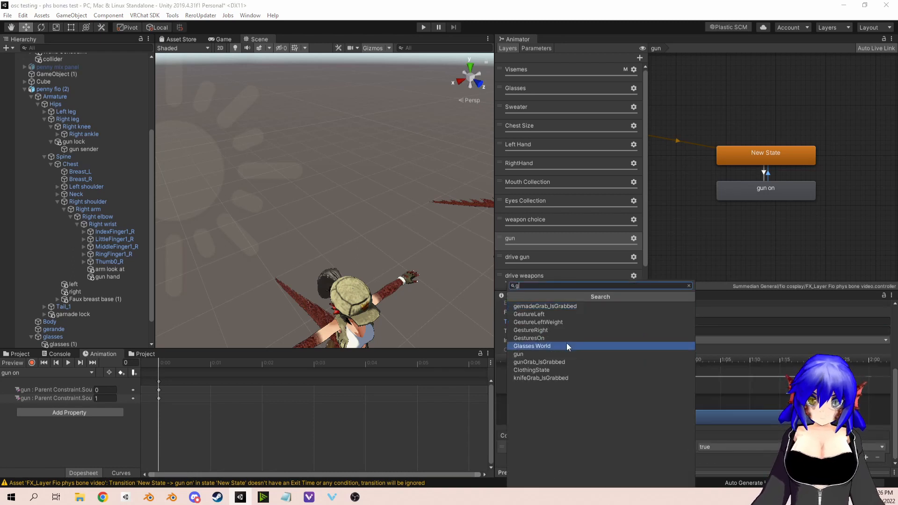
left_click(532, 354)
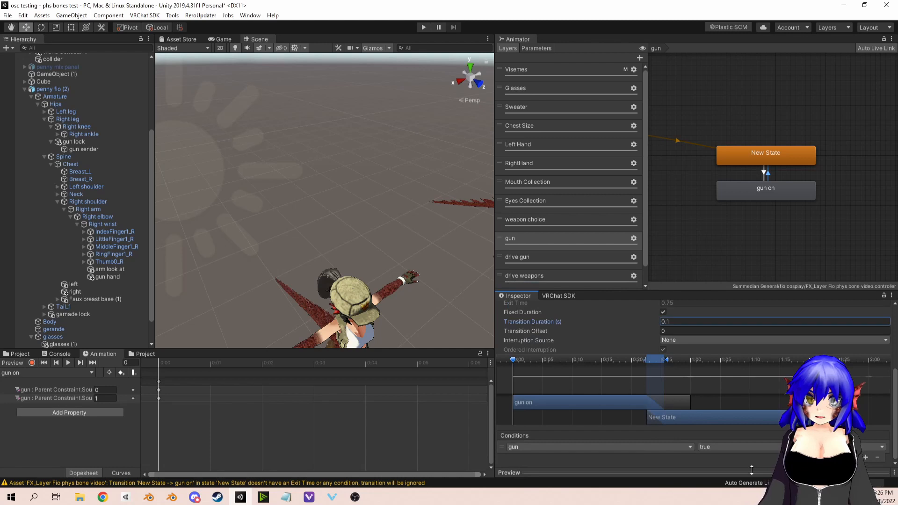
left_click(738, 447)
left_click(715, 466)
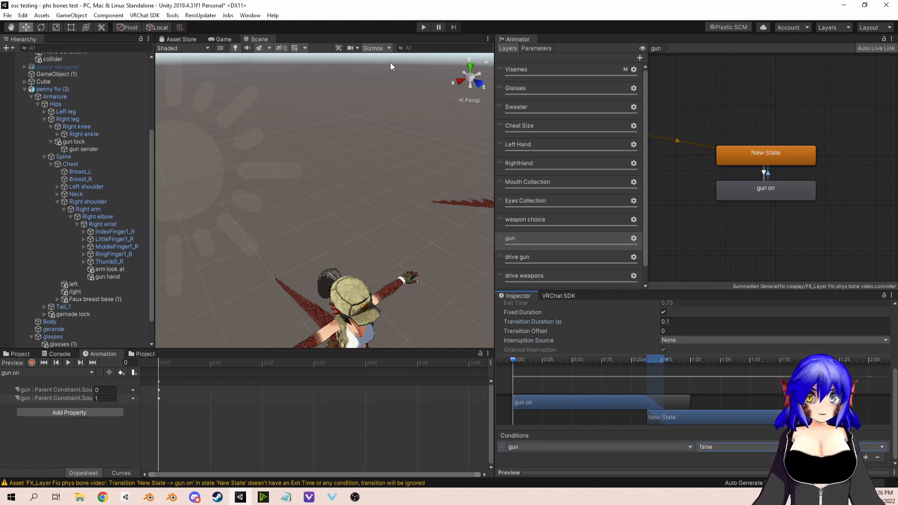
Step: Run the scene in play mode and test grabbing the gun at the avatar's right leg, ending back in the edit scene
left_click(425, 31)
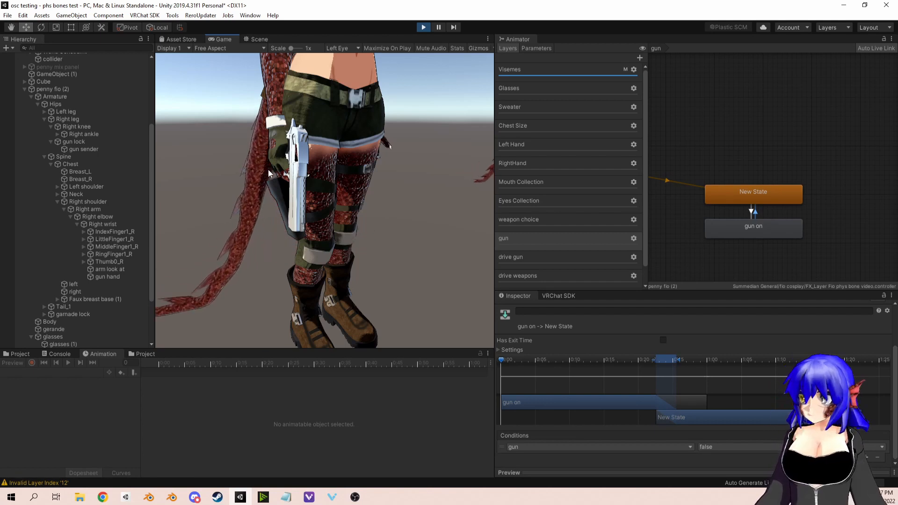
left_click(280, 166)
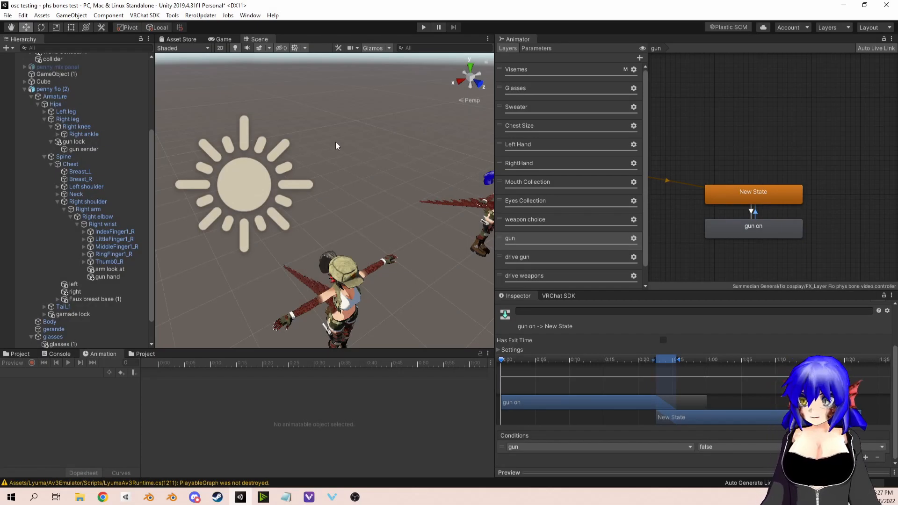
middle_click_drag(324, 204, 332, 79)
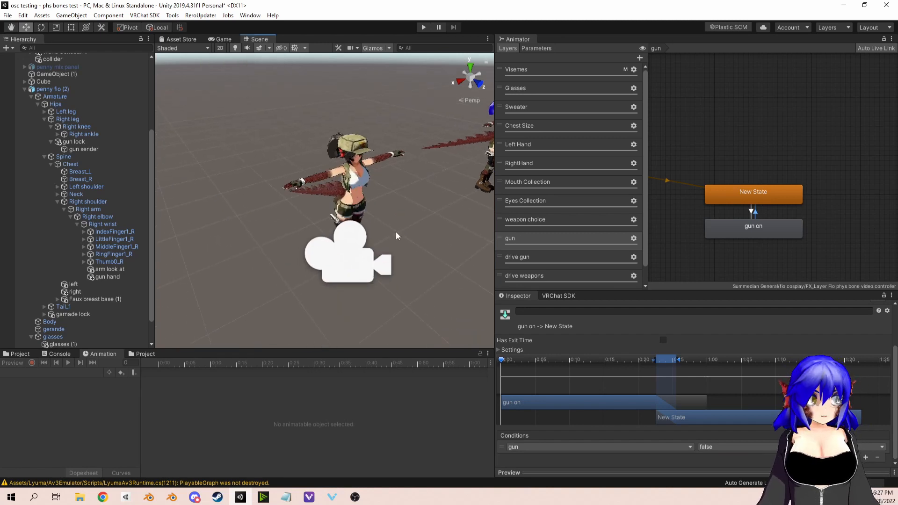
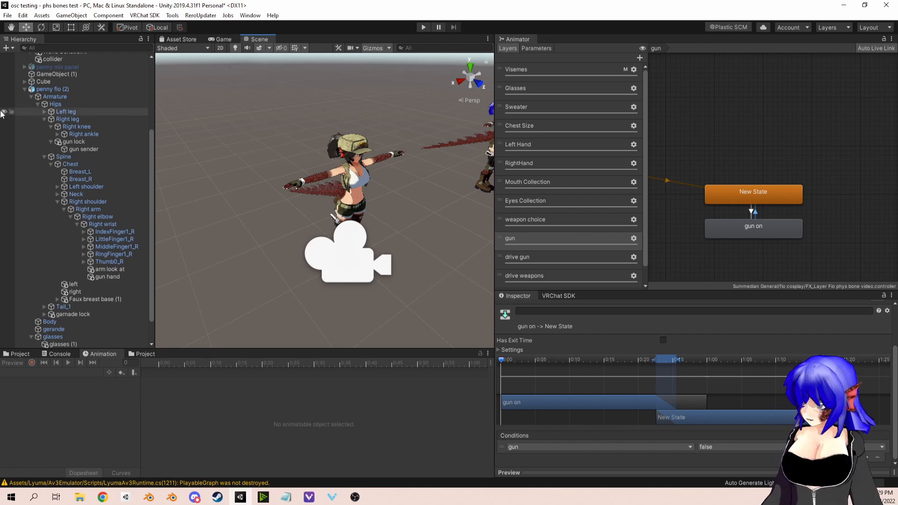
Step: Examine the gun hand and arm look at objects under the avatar's right wrist
left_click(111, 274)
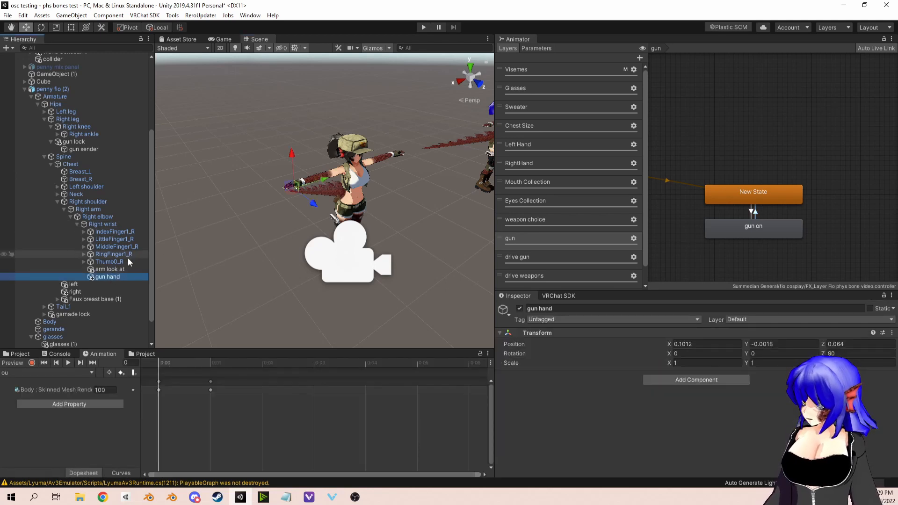
left_click(113, 269)
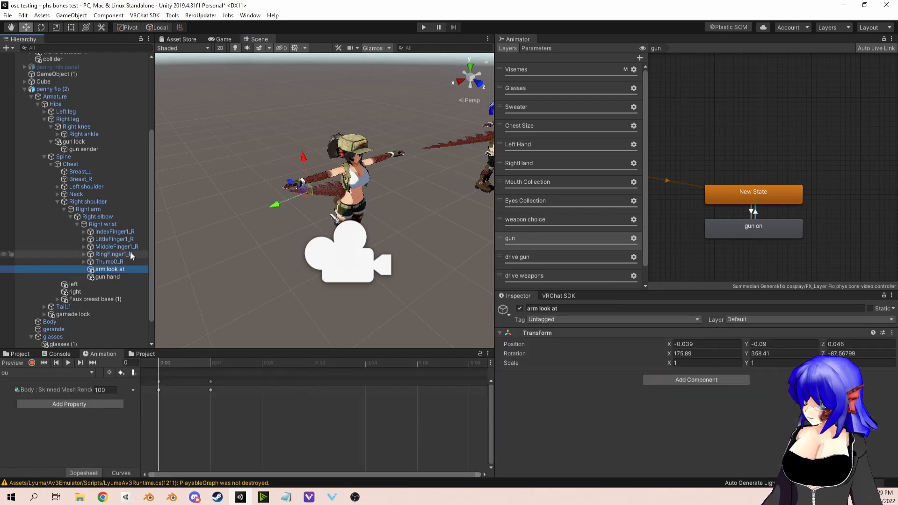
middle_click_drag(310, 225, 328, 220)
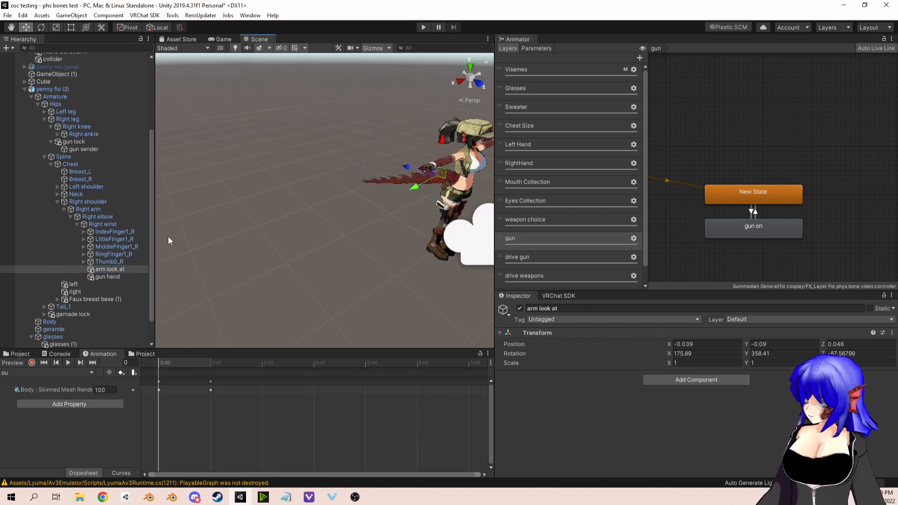
scroll(108, 257, "down", 2)
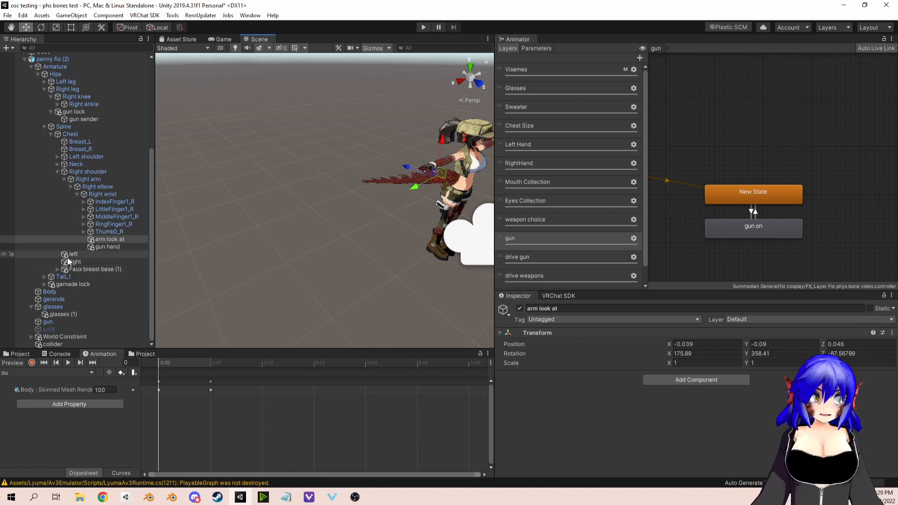
scroll(68, 258, "up", 2)
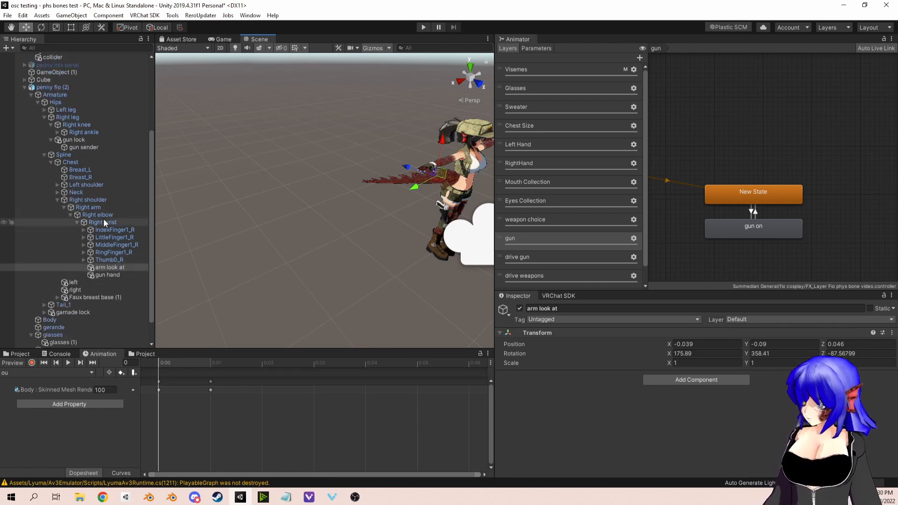
scroll(103, 219, "down", 2)
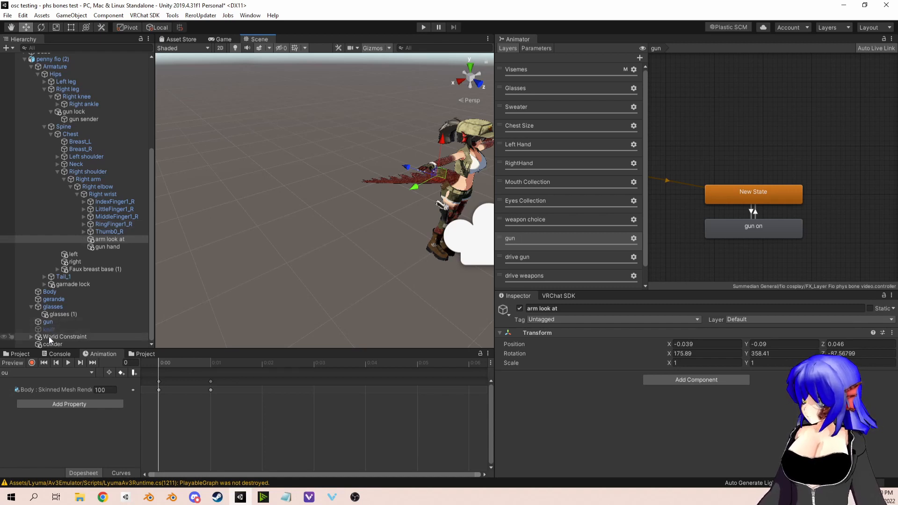
Step: Set the gerande object's Parent Constraint weights to 0 for gl child and 1 for gernade hand, and locate the gernade hand source
left_click(53, 299)
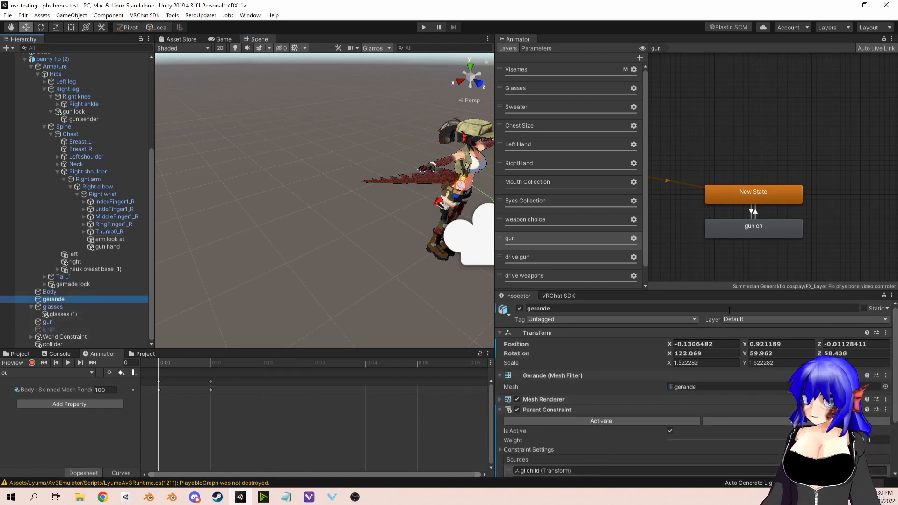
scroll(725, 353, "down", 3)
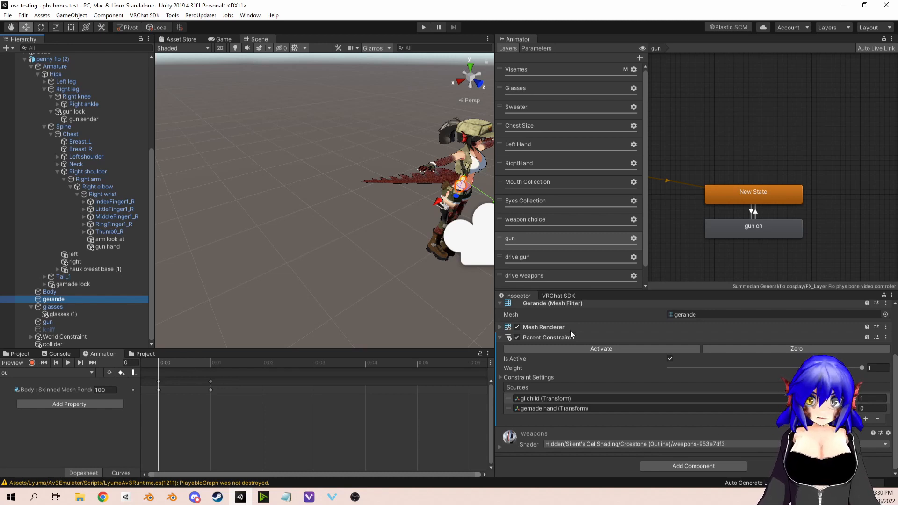
middle_click_drag(481, 250, 429, 266)
left_click_drag(439, 232, 272, 204, "alt")
scroll(272, 204, "down", 5)
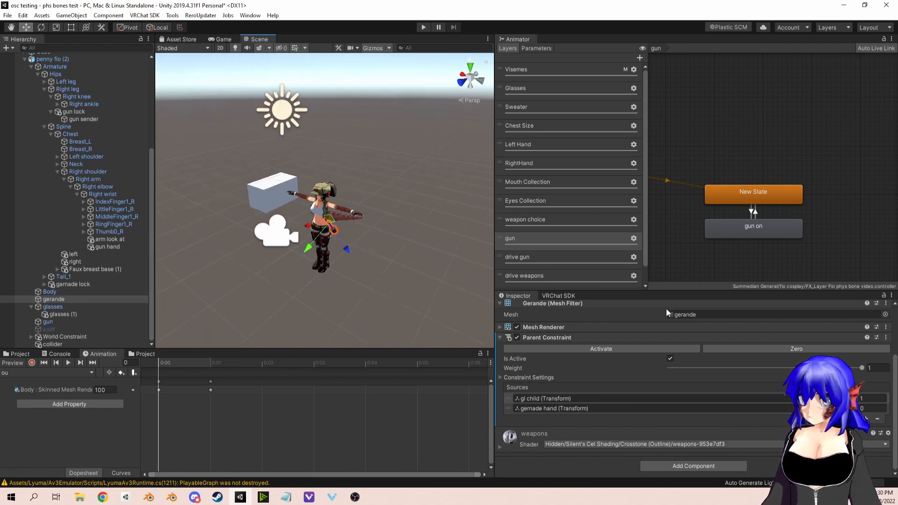
left_click(878, 399)
scroll(883, 401, "up", 3)
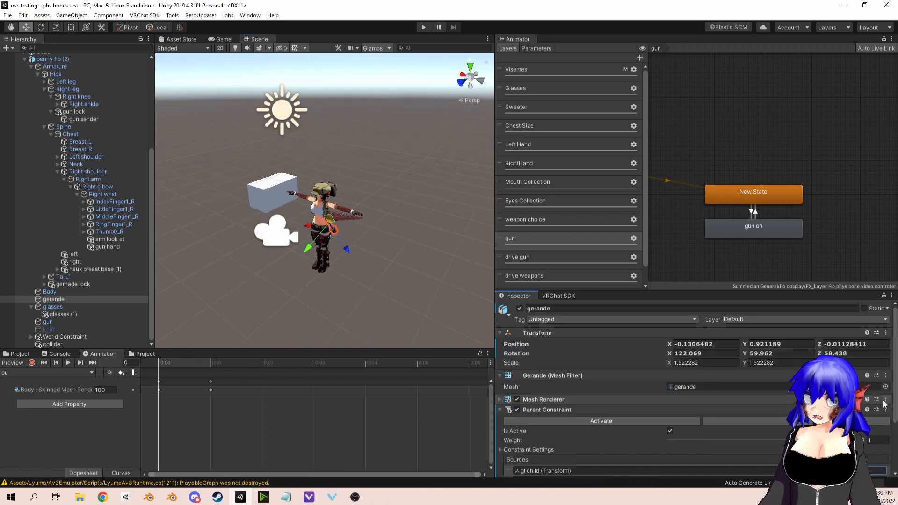
scroll(883, 421, "down", 3)
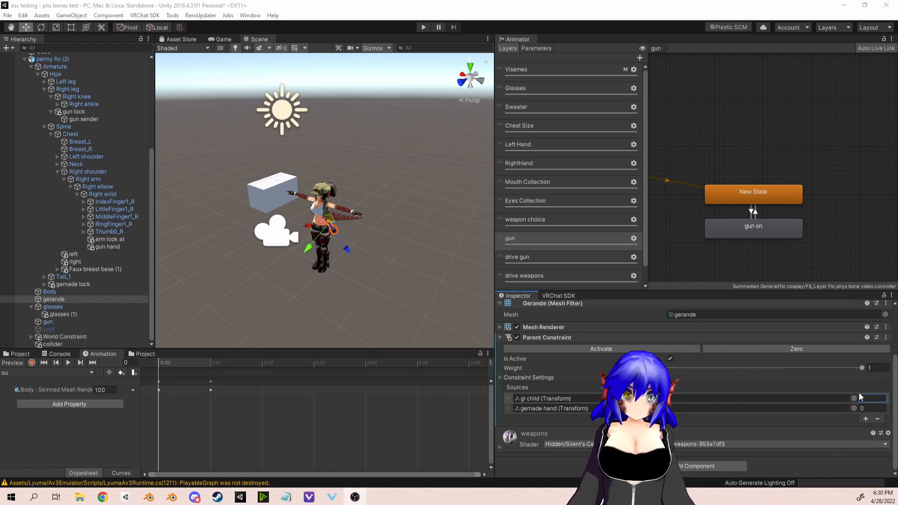
type("0")
key("Tab")
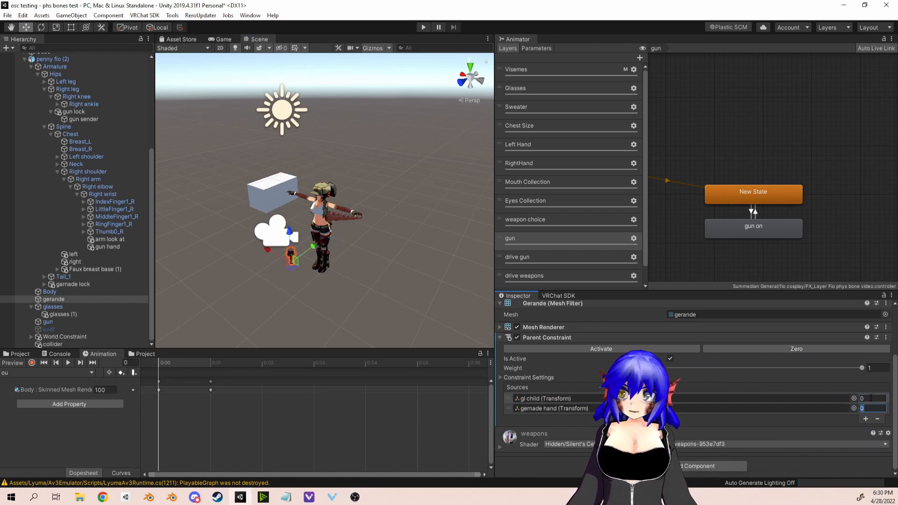
type("1")
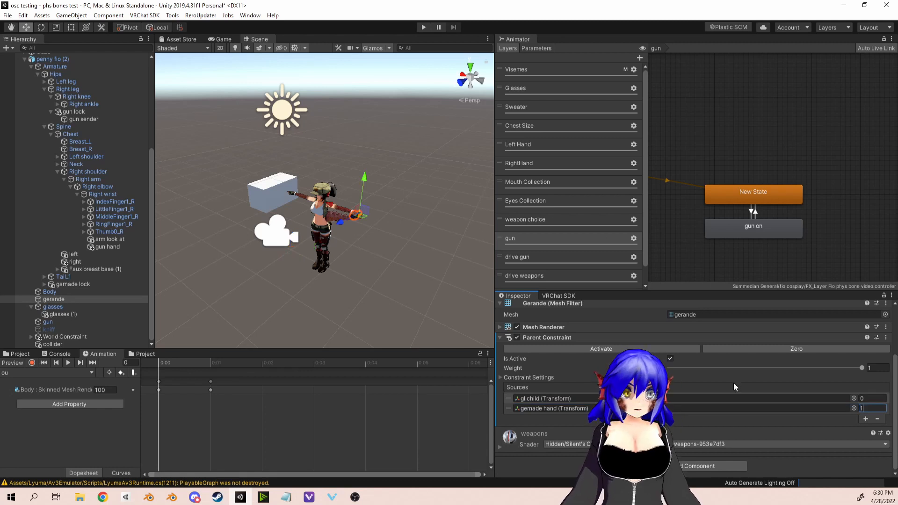
left_click(563, 408)
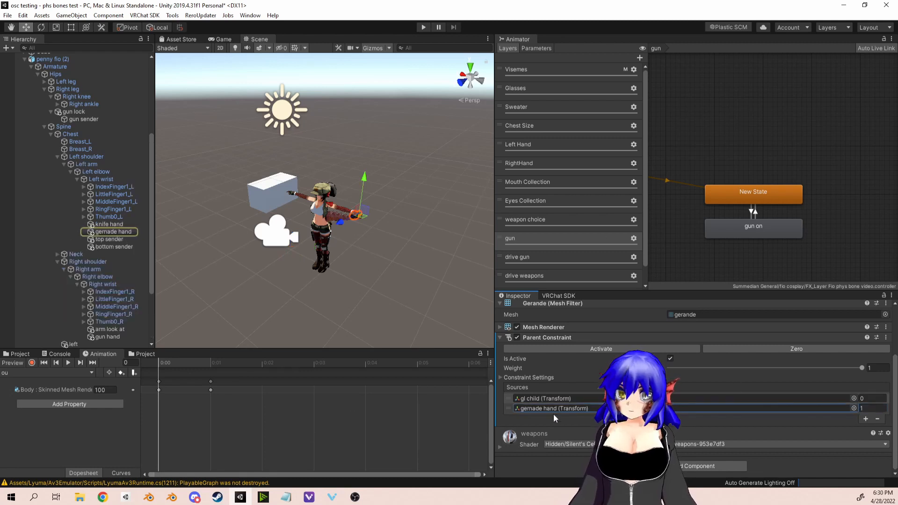
Step: Restore the gerande Parent Constraint weights to 1 for gl child and 0 for gernade hand, and deselect the object
left_click(844, 399)
left_click(869, 399)
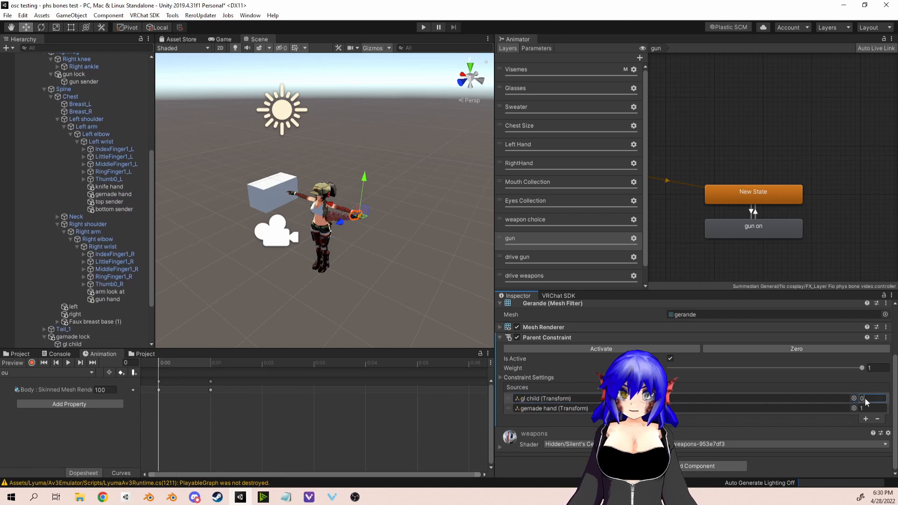
type("1")
key("Tab")
type("0")
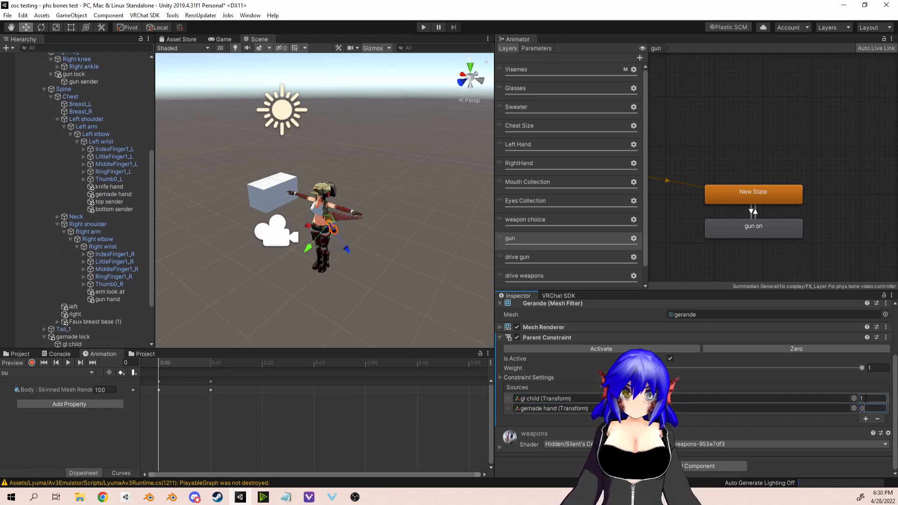
scroll(398, 225, "up", 3)
scroll(397, 226, "down", 3)
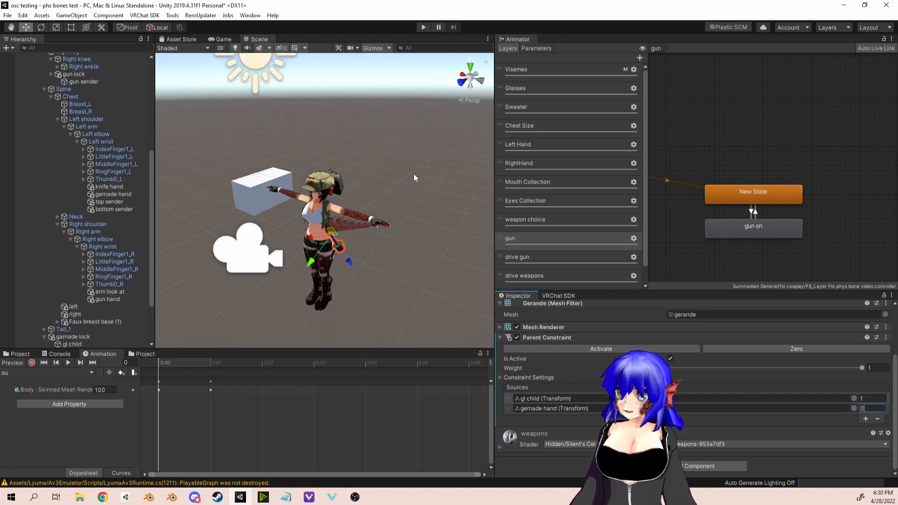
left_click(413, 173)
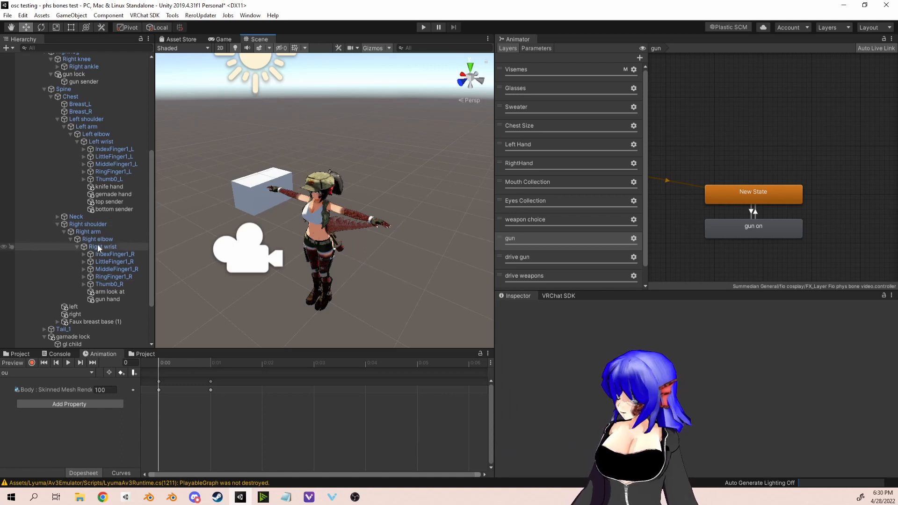
Step: Examine the garnade lock object's Phys Bone settings and its receiver and physBone children
scroll(94, 310, "down", 3)
left_click(88, 309)
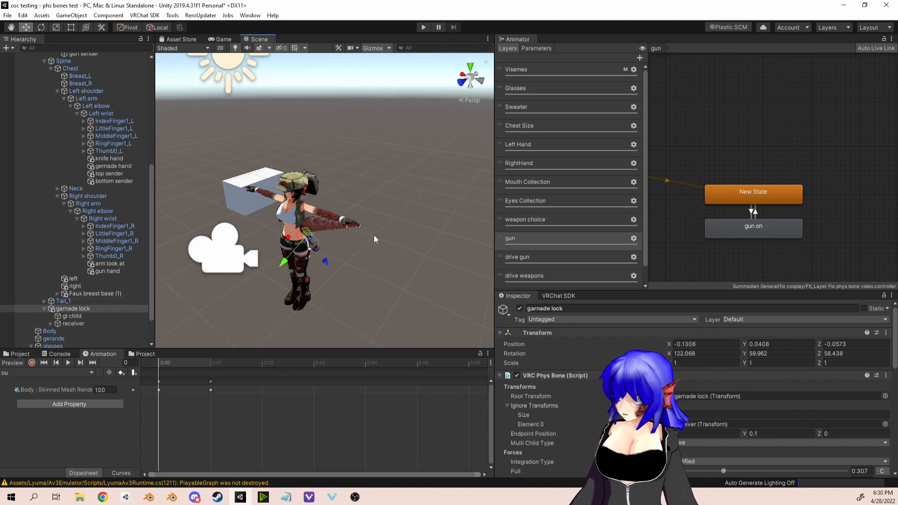
scroll(514, 406, "down", 8)
scroll(514, 407, "up", 4)
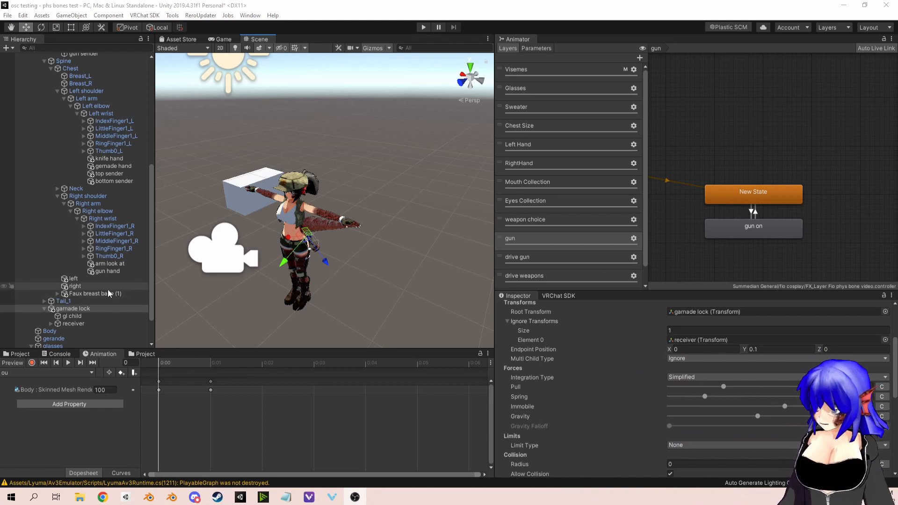
left_click(51, 323)
left_click(66, 330)
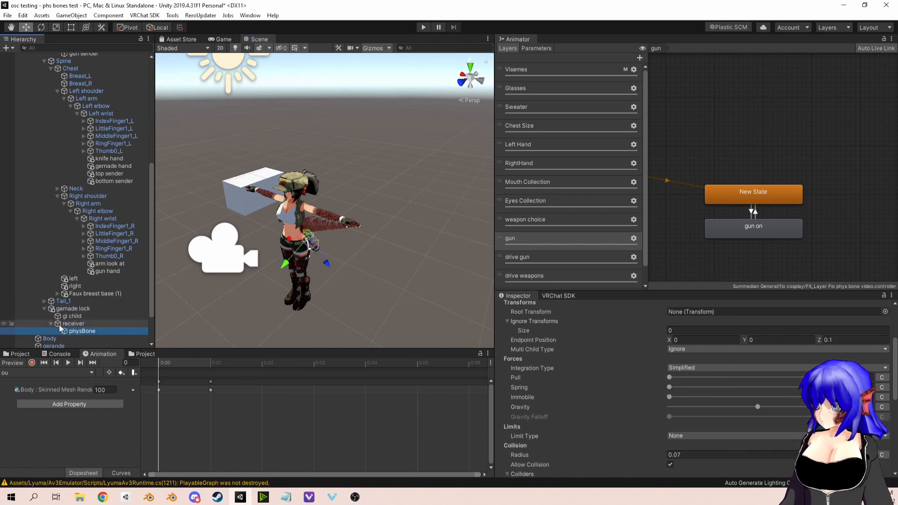
left_click(83, 325)
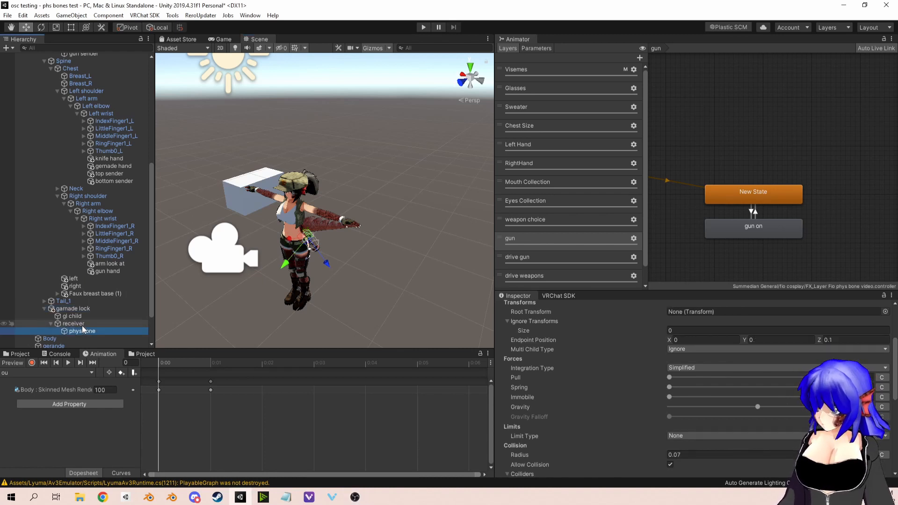
left_click(80, 331)
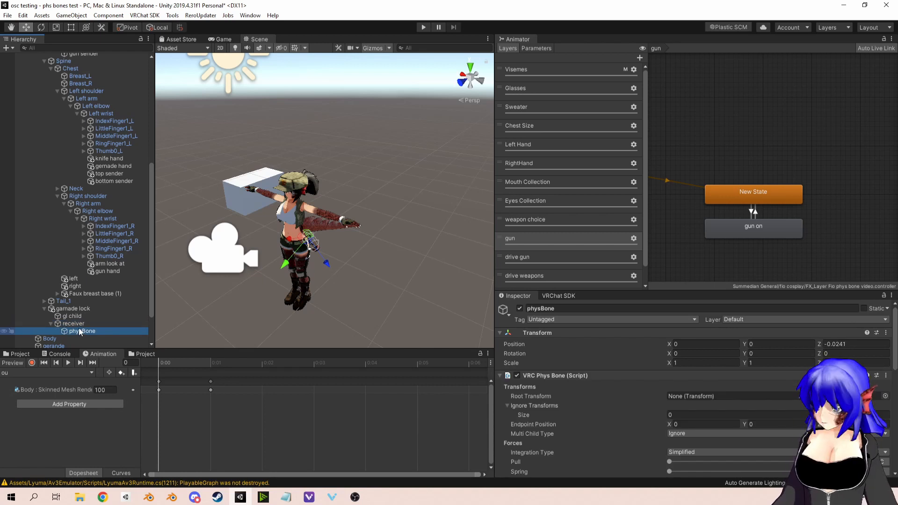
left_click(80, 324)
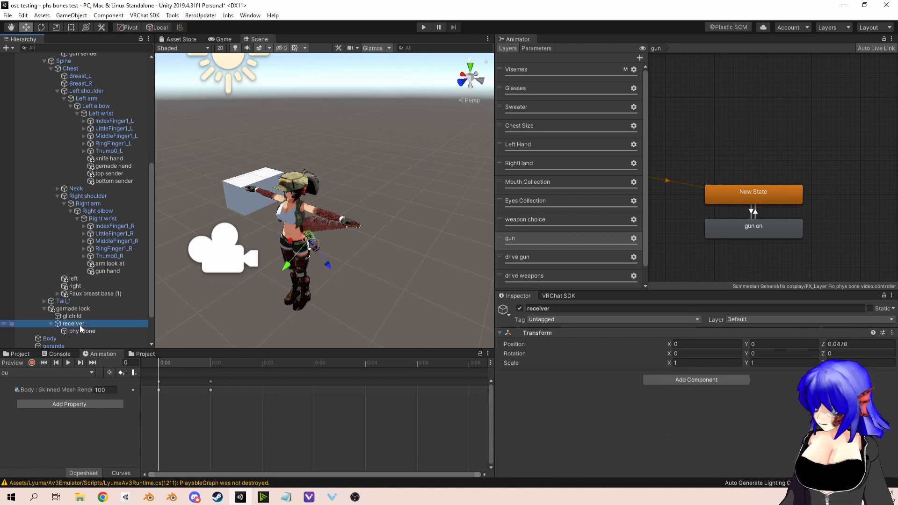
left_click(74, 309)
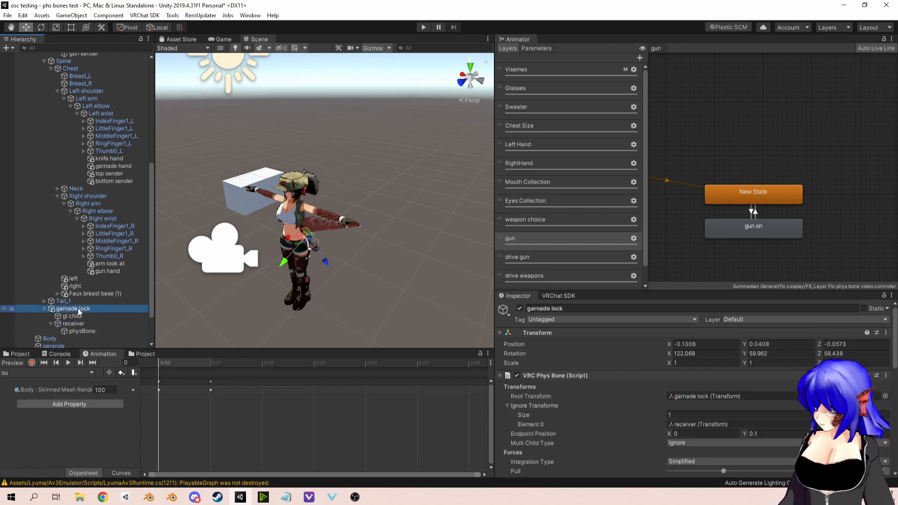
Step: Review the VRC Phys Bone settings of physBone under the grenade's receiver and disable Allow Collision
left_click(82, 330)
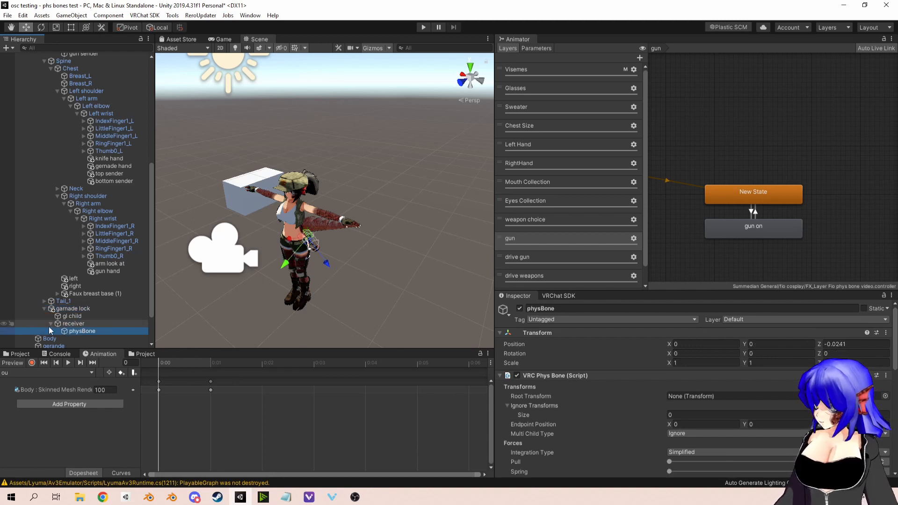
scroll(692, 388, "down", 6)
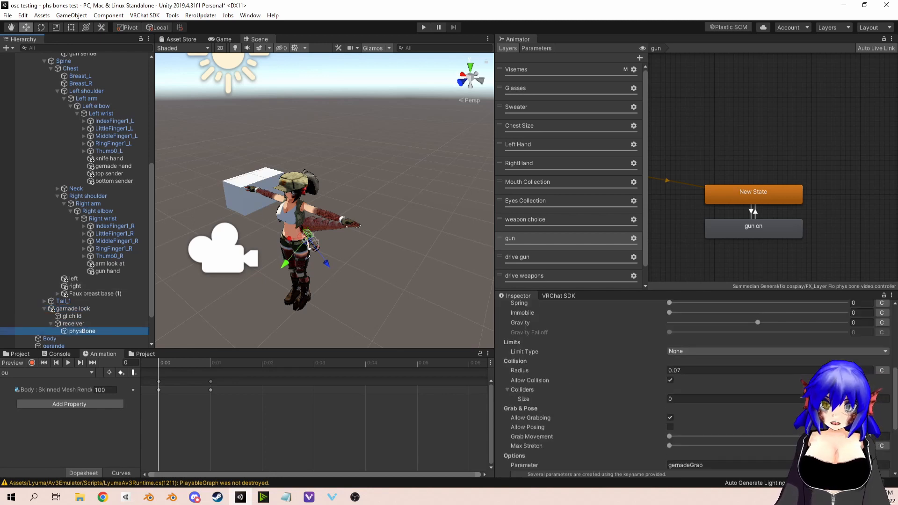
scroll(673, 388, "up", 4)
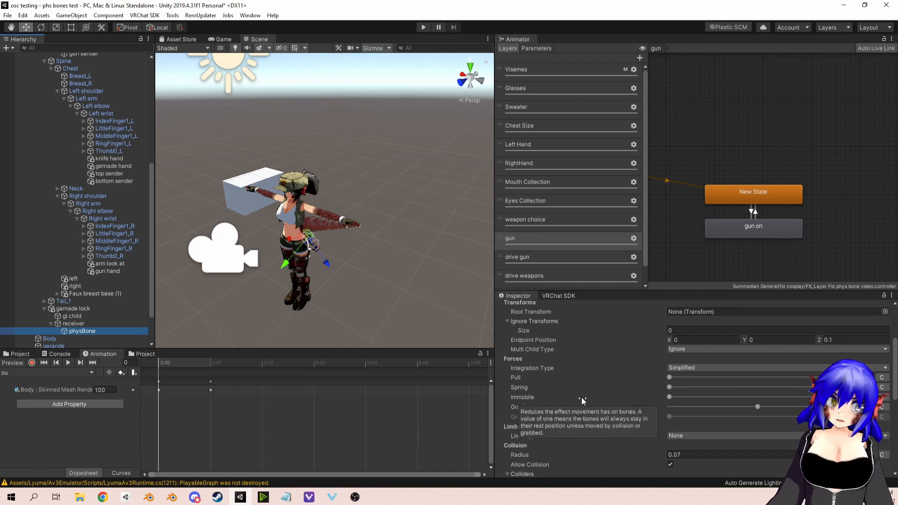
scroll(582, 396, "down", 3)
scroll(596, 399, "up", 3)
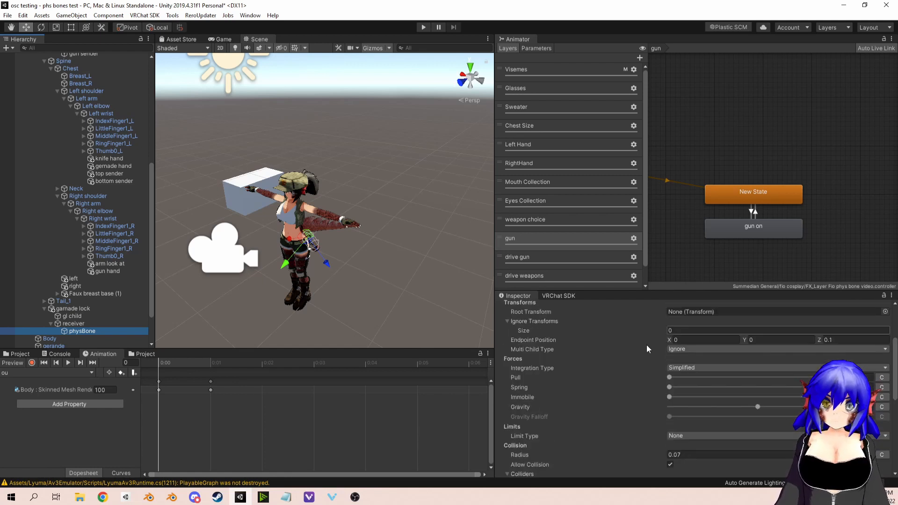
scroll(659, 395, "down", 6)
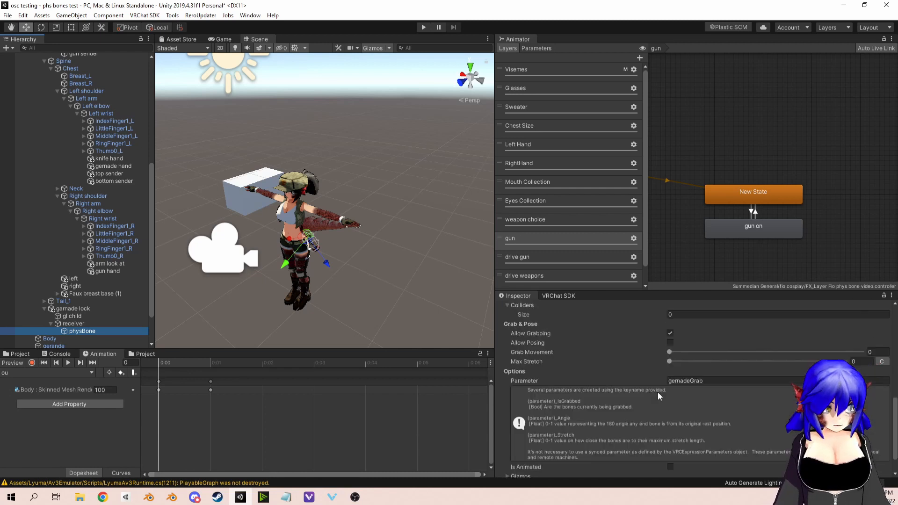
scroll(657, 392, "up", 3)
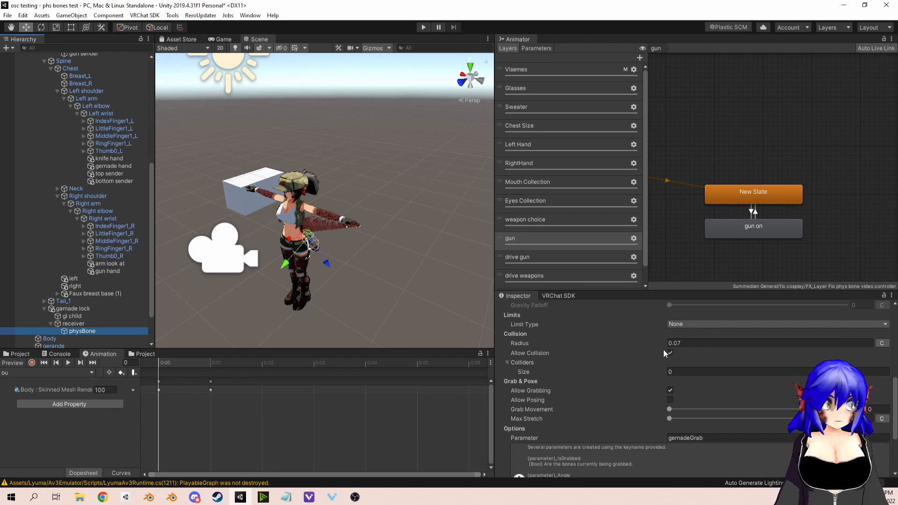
mouse_move(662, 351)
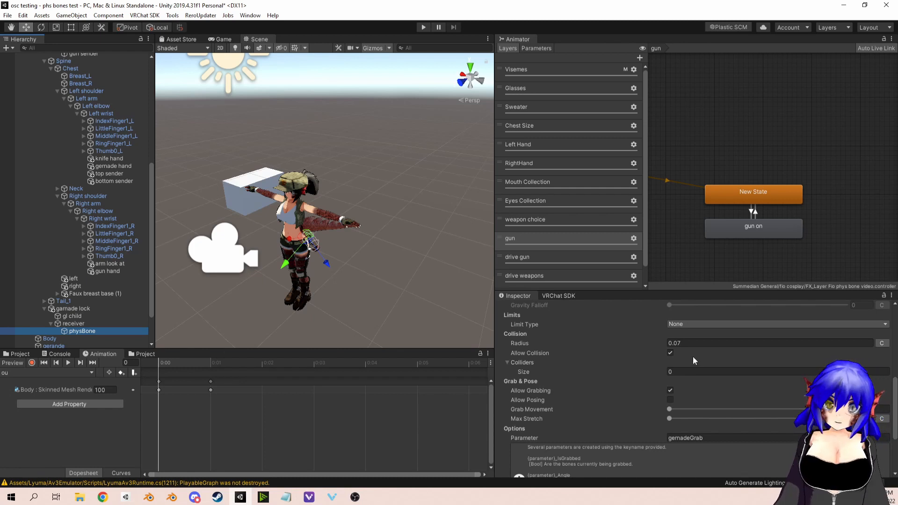
left_click(670, 352)
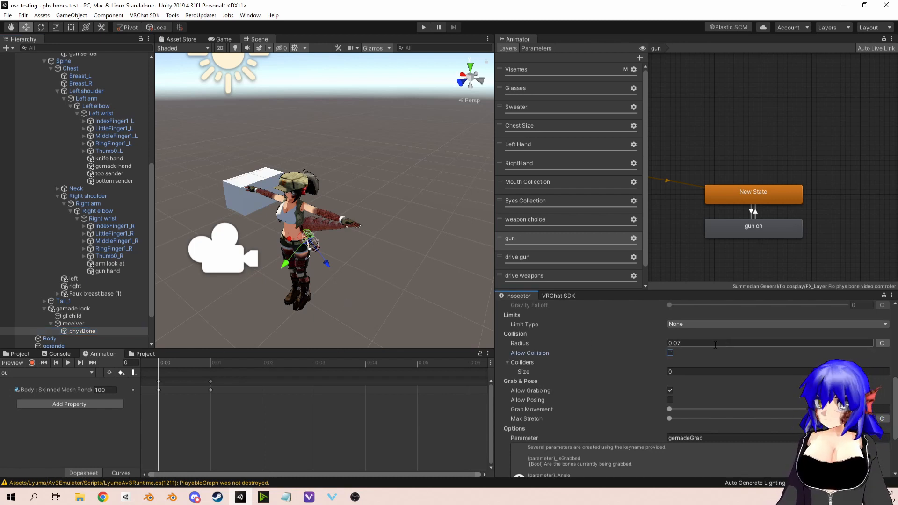
scroll(708, 346, "down", 3)
scroll(709, 346, "up", 3)
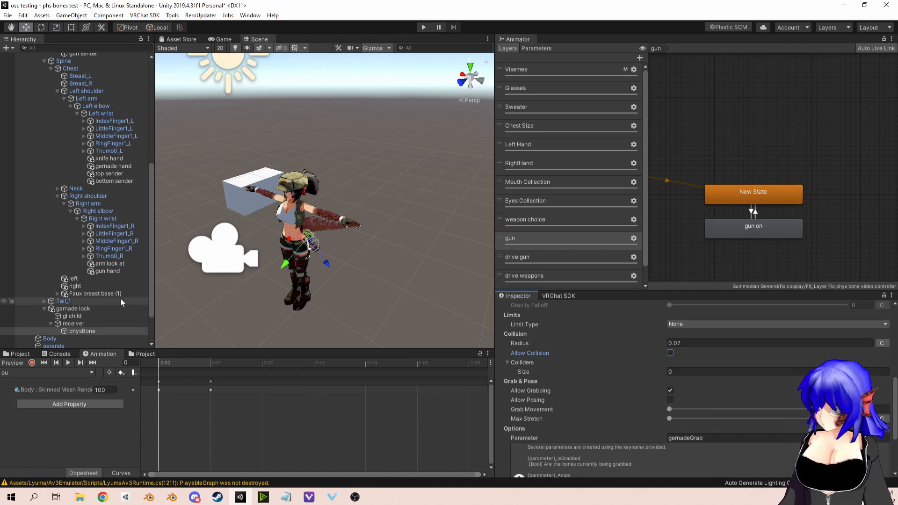
scroll(689, 366, "down", 4)
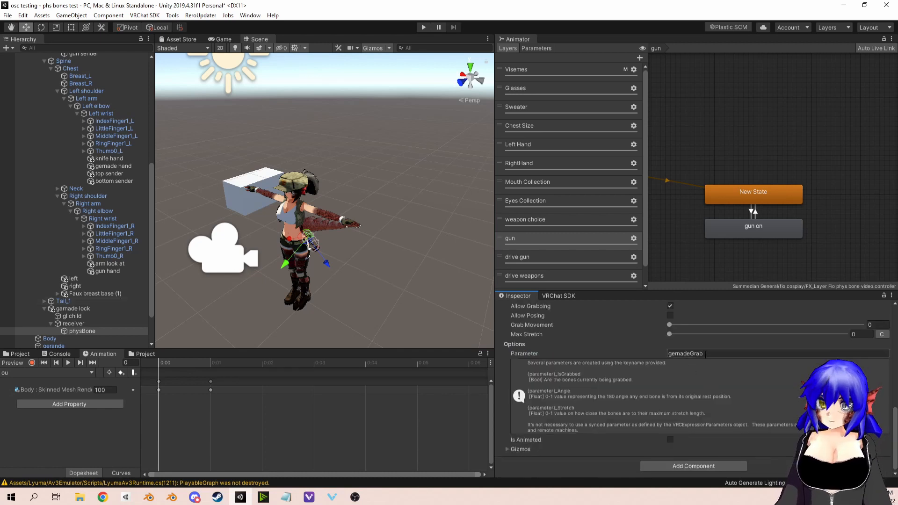
Step: Compare physBone's gernadeGrab parameter name with the gernadeGrab_IsGrabbed entry among the animator parameters
left_click(705, 354)
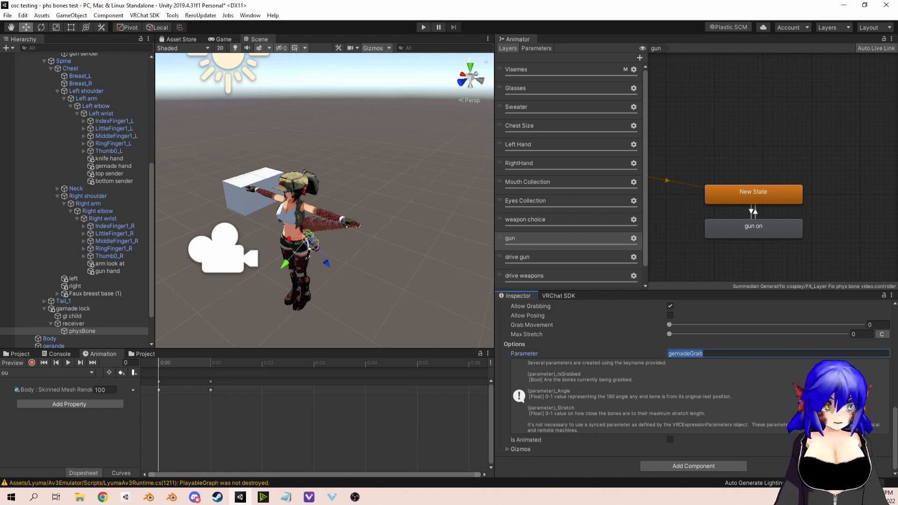
left_click(536, 48)
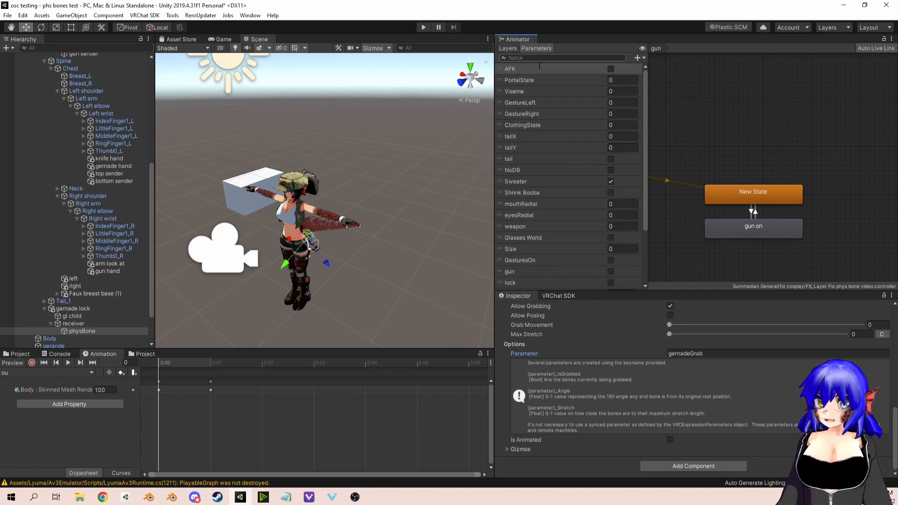
scroll(557, 216, "down", 5)
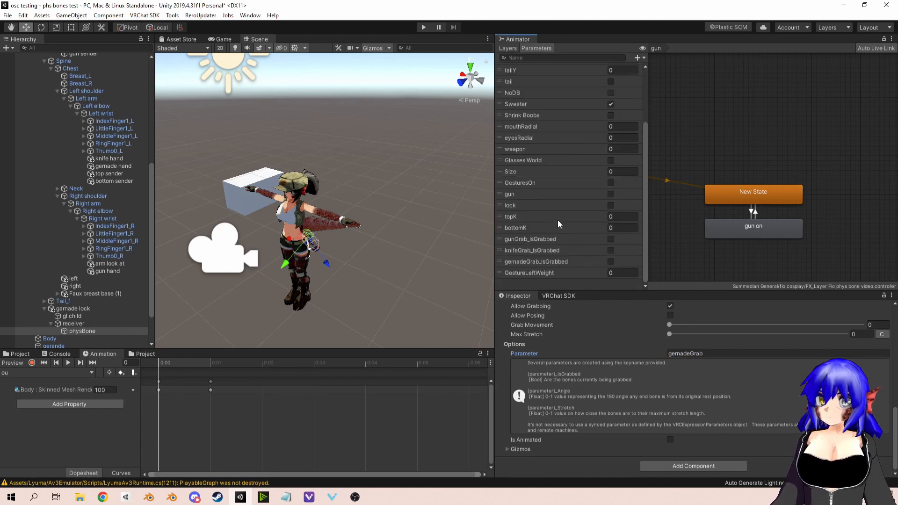
left_click(548, 261)
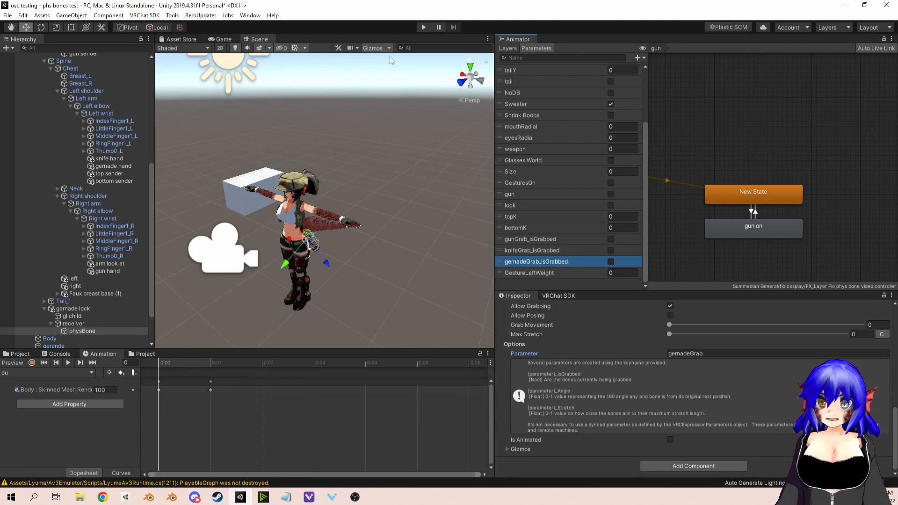
left_click(509, 49)
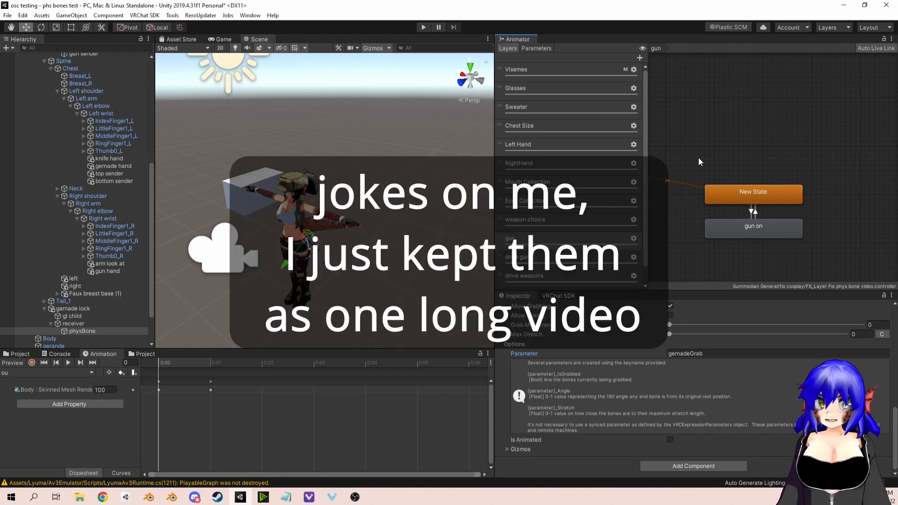
left_click(528, 48)
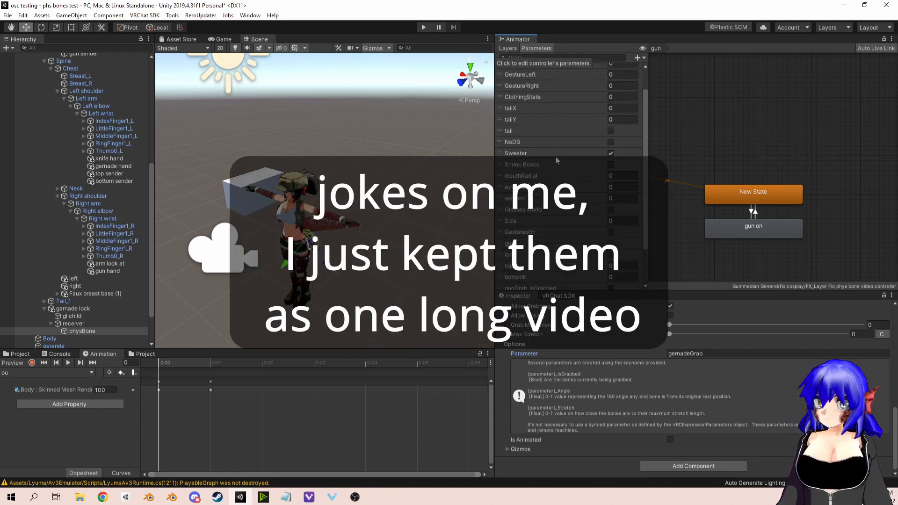
Step: In the drive weapons layer, delete the transitions leading from the weapon and knife states to Exit
left_click(506, 49)
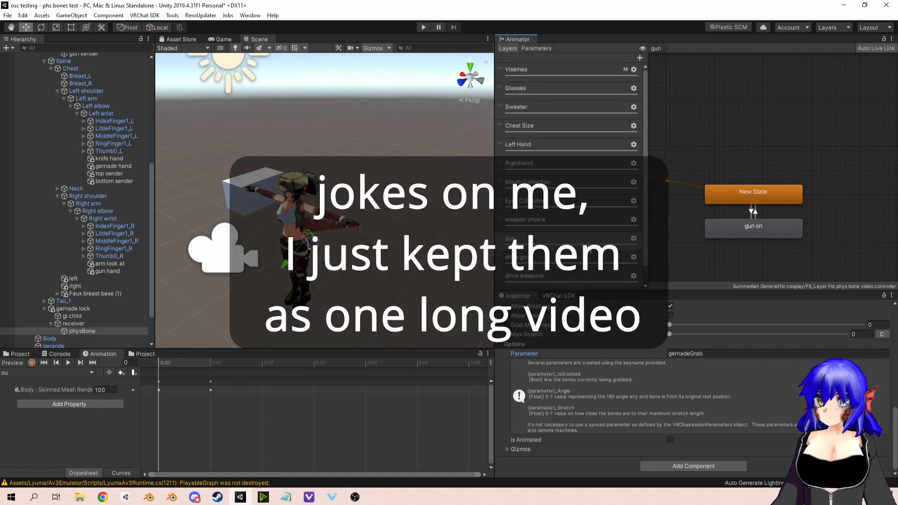
scroll(542, 259, "down", 1)
left_click(542, 259)
left_click(749, 181)
scroll(749, 182, "down", 5)
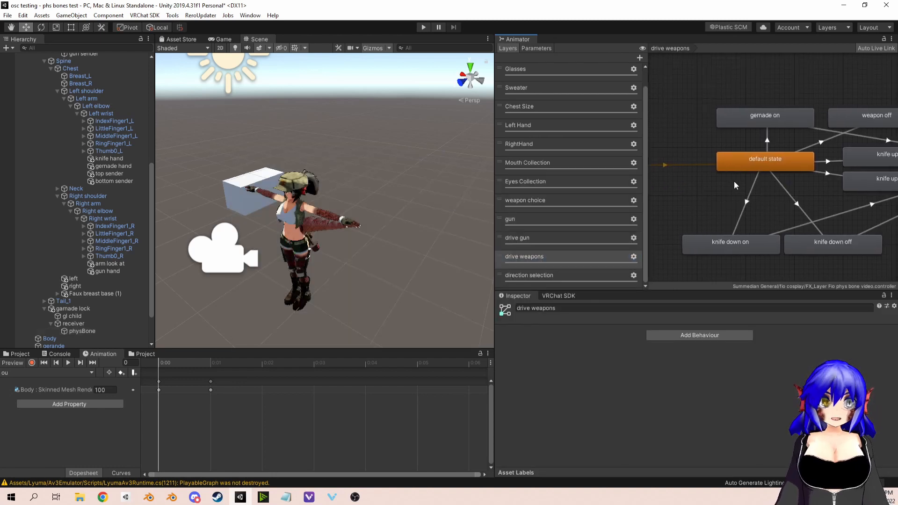
middle_click_drag(807, 163, 801, 164)
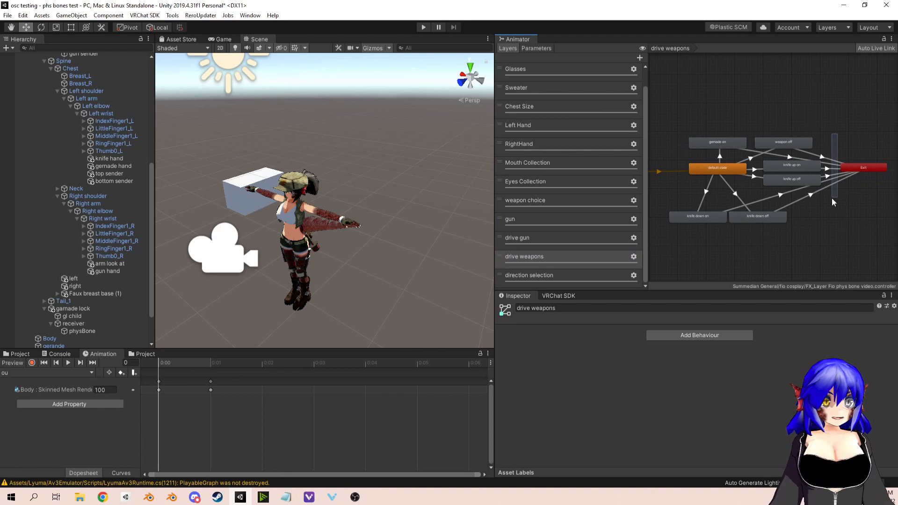
left_click_drag(832, 198, 832, 202)
left_click(825, 160)
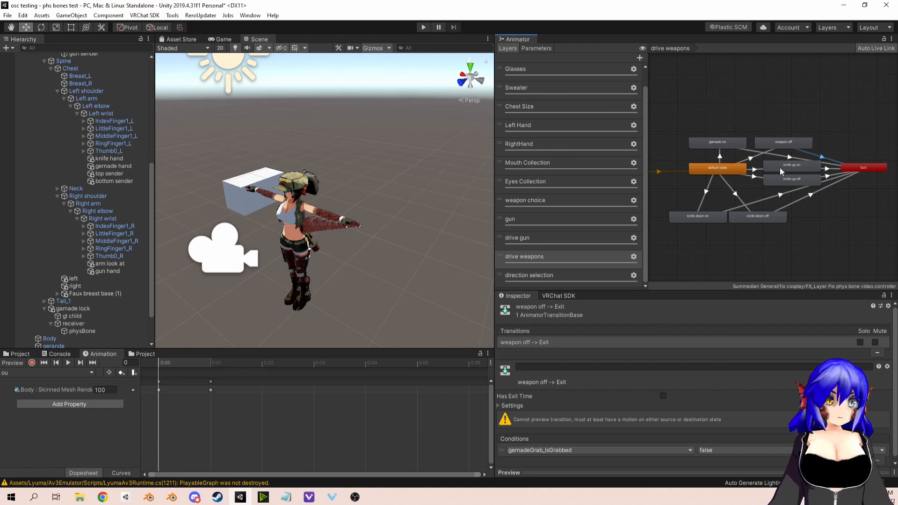
key("Delete")
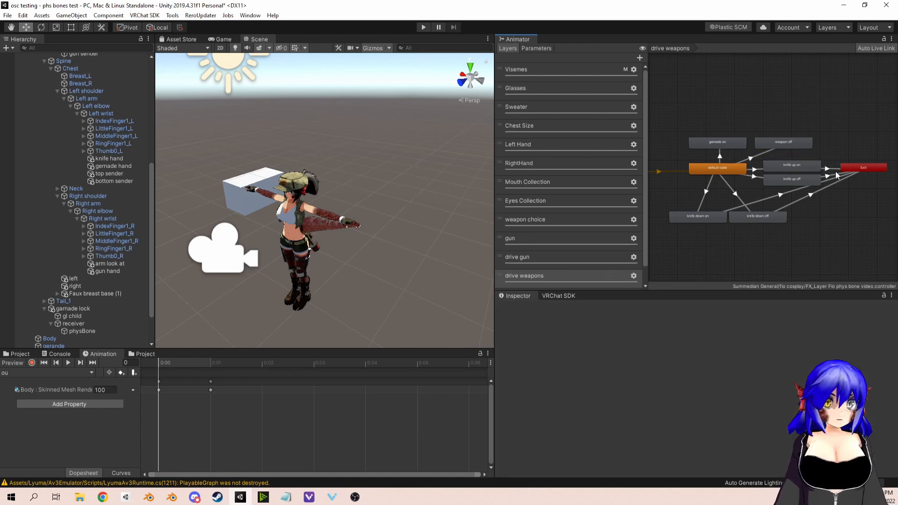
left_click(835, 174)
key("Delete")
left_click(835, 179)
key("Delete")
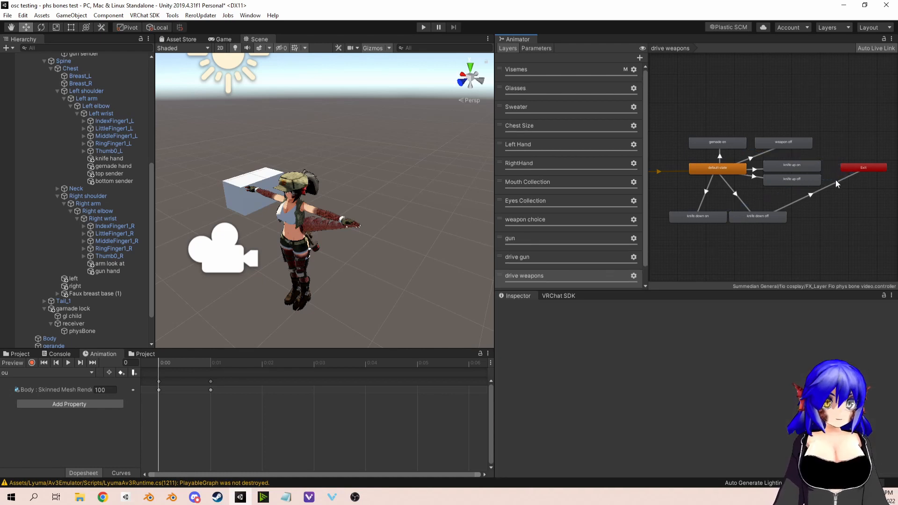
left_click(835, 182)
key("Delete")
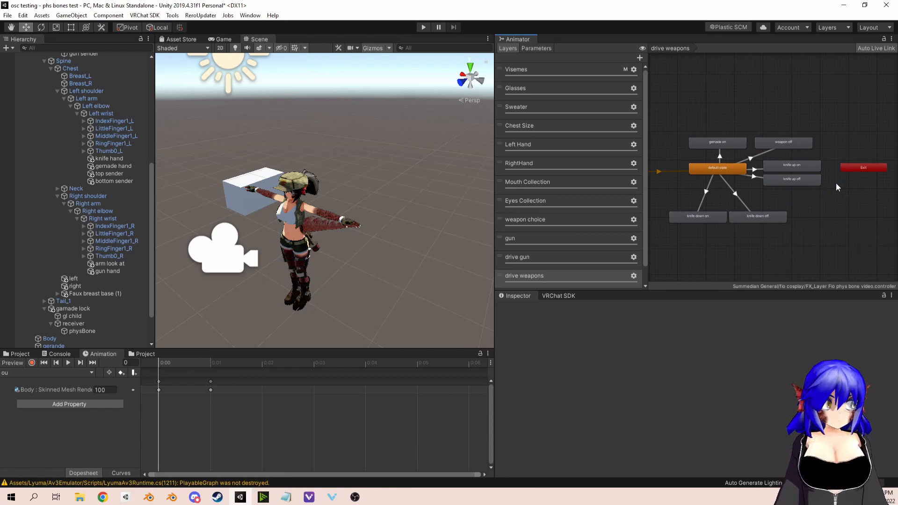
Step: Add an extra parameter entry to the VRC Avatar Parameter Driver on the gernade on state
scroll(701, 164, "up", 5)
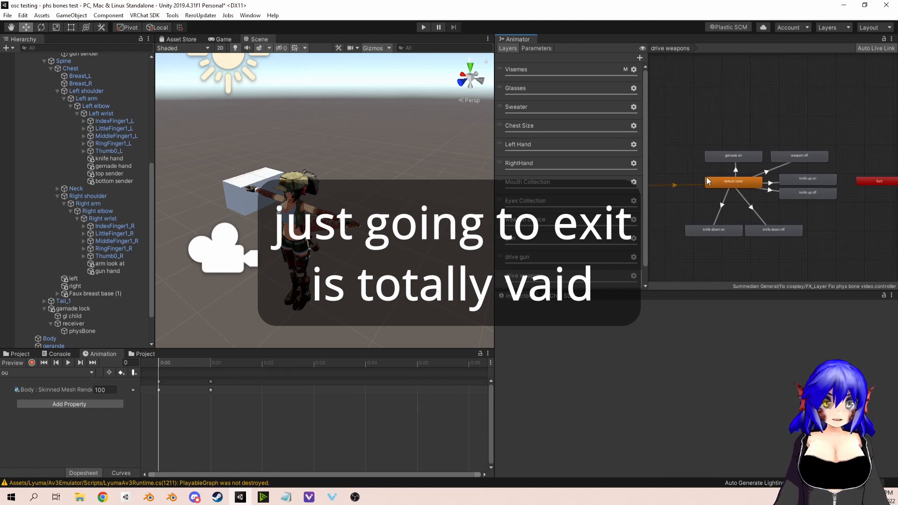
left_click(765, 104)
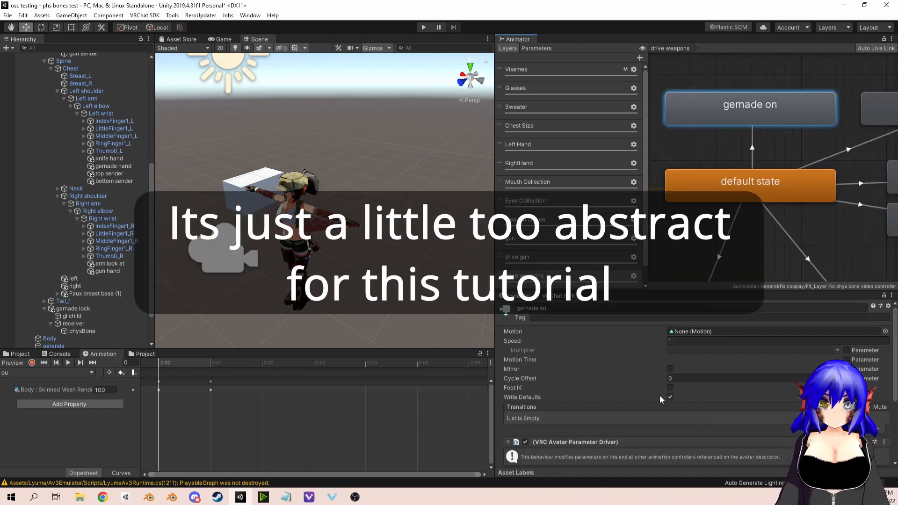
scroll(656, 391, "down", 4)
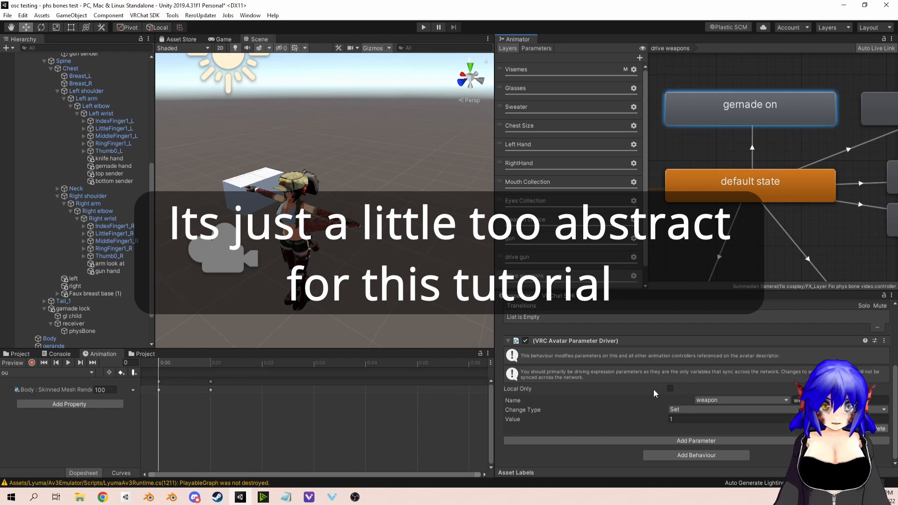
left_click(717, 443)
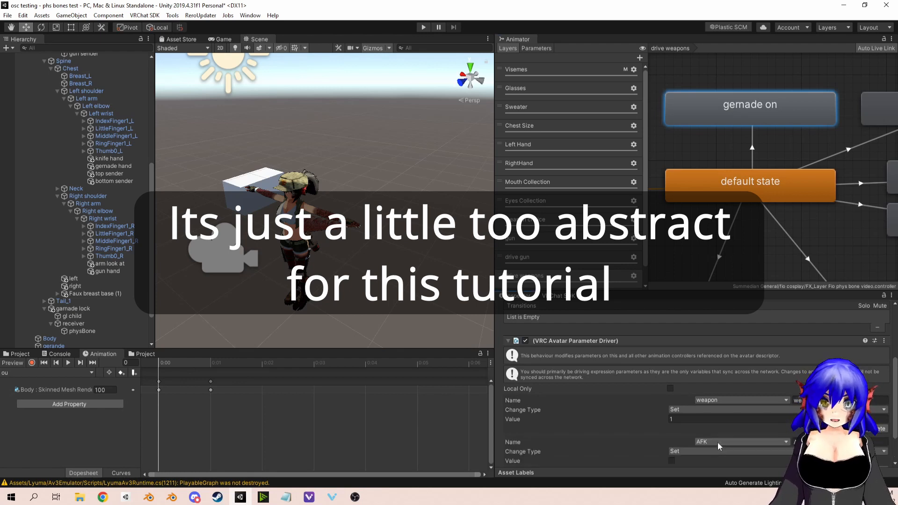
scroll(659, 435, "down", 2)
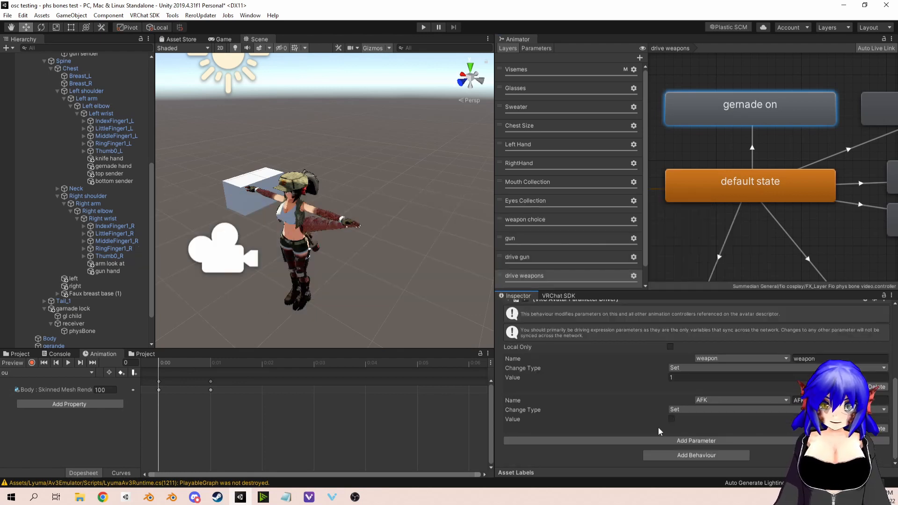
left_click(711, 438)
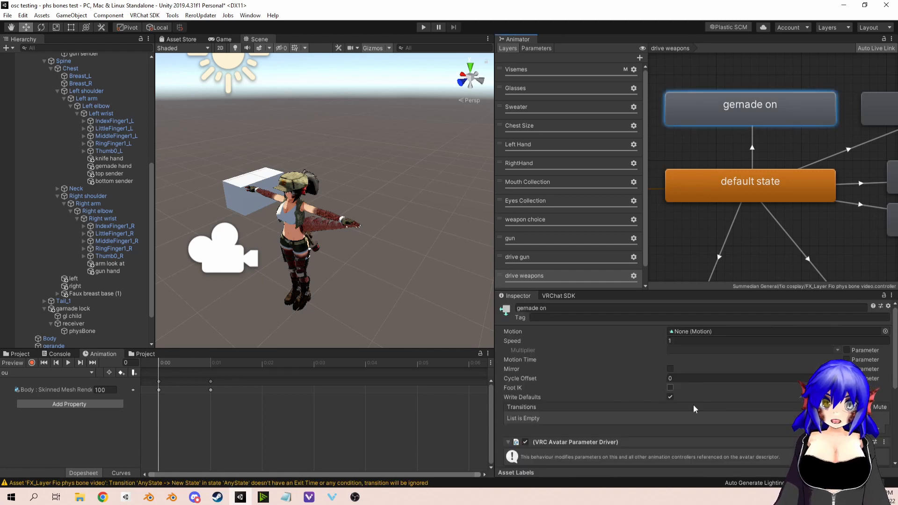
Step: Undo the last edits and delete the AFK entry from the gernade on state's VRC Avatar Parameter Driver
scroll(692, 409, "down", 5)
key("ctrl+z")
key("ctrl+z")
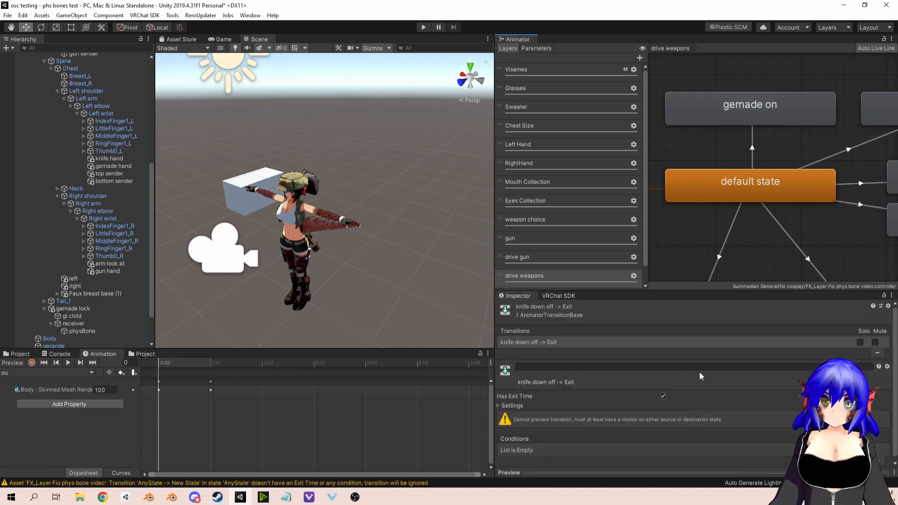
scroll(652, 416, "down", 3)
left_click(721, 118)
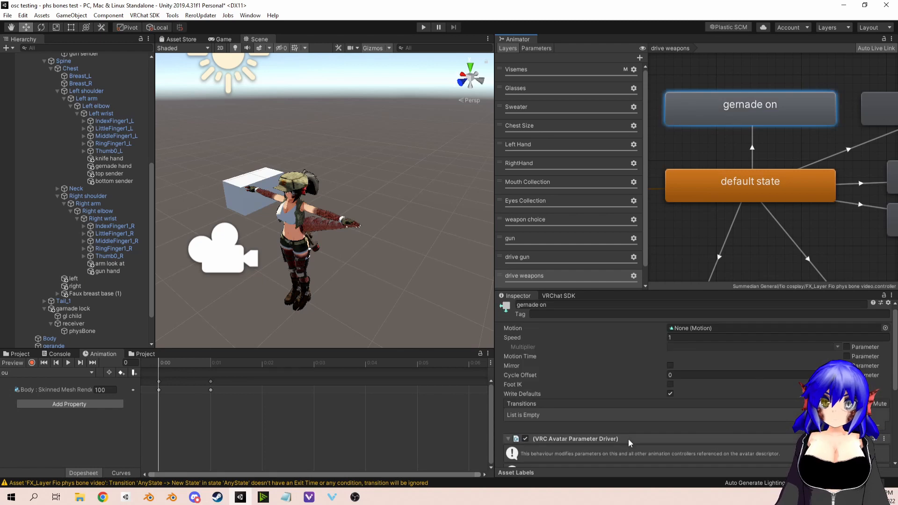
scroll(629, 444, "down", 5)
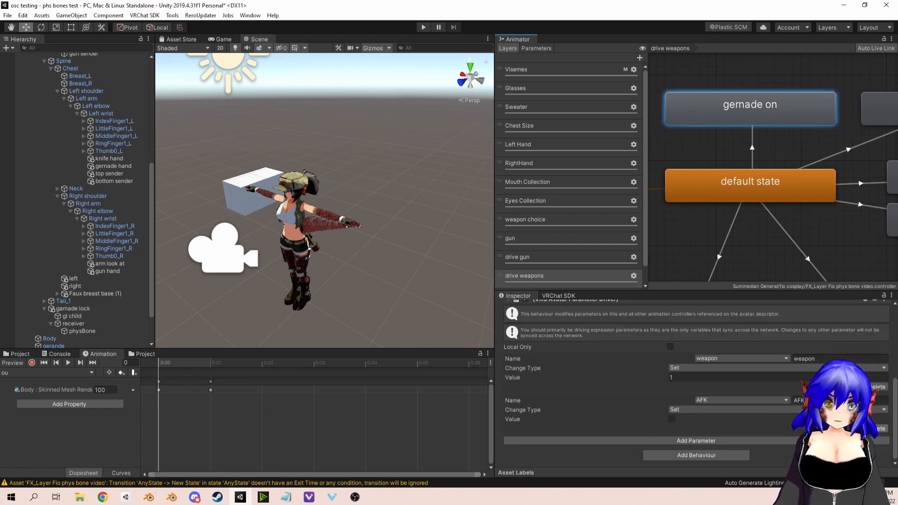
left_click(879, 428)
left_click(715, 452)
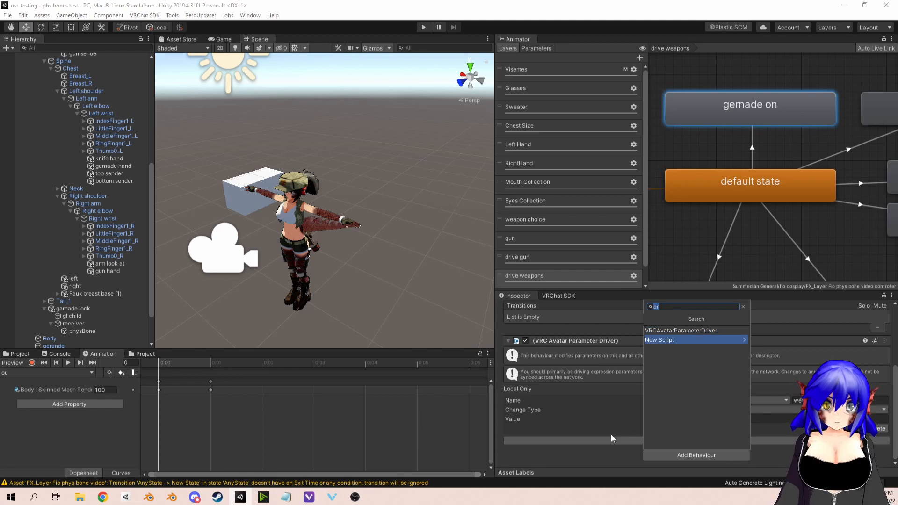
left_click(776, 110)
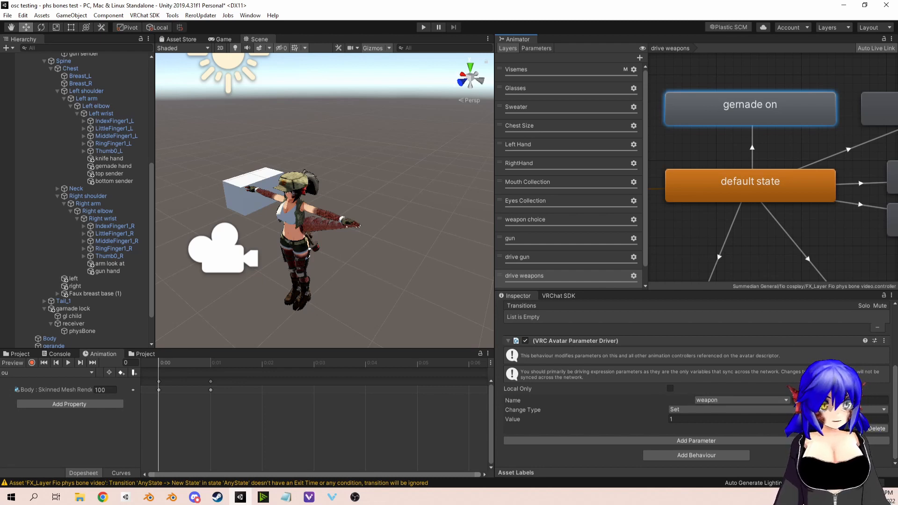
Step: Review the weapon and gun animator parameters and the types available for a new parameter
left_click(552, 49)
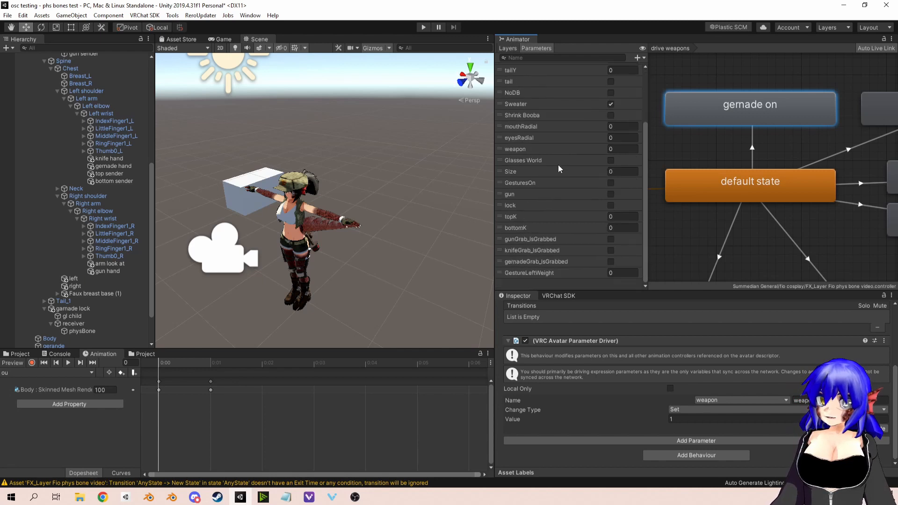
left_click(636, 57)
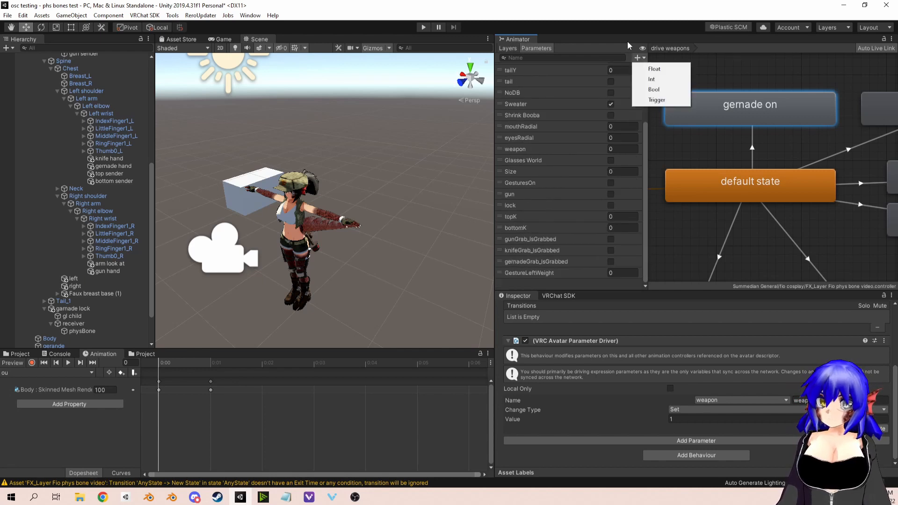
left_click(625, 43)
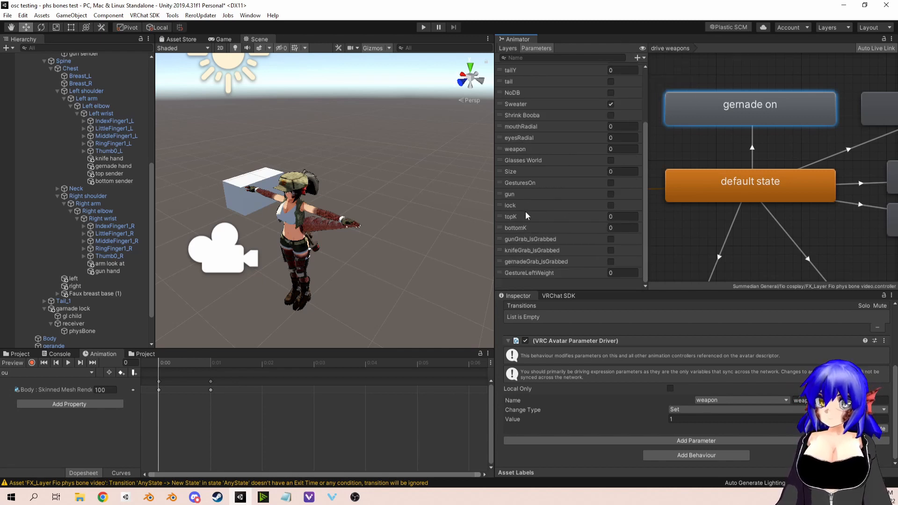
left_click(520, 152)
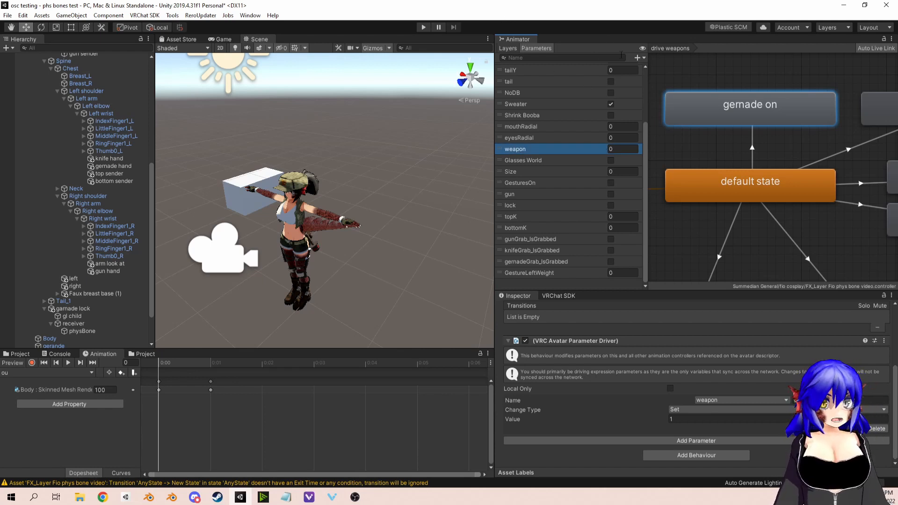
left_click(636, 58)
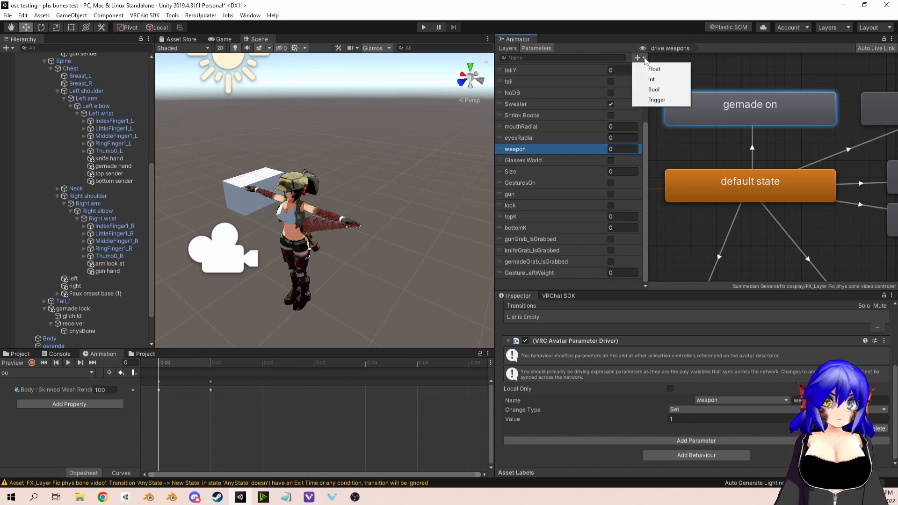
left_click(661, 88)
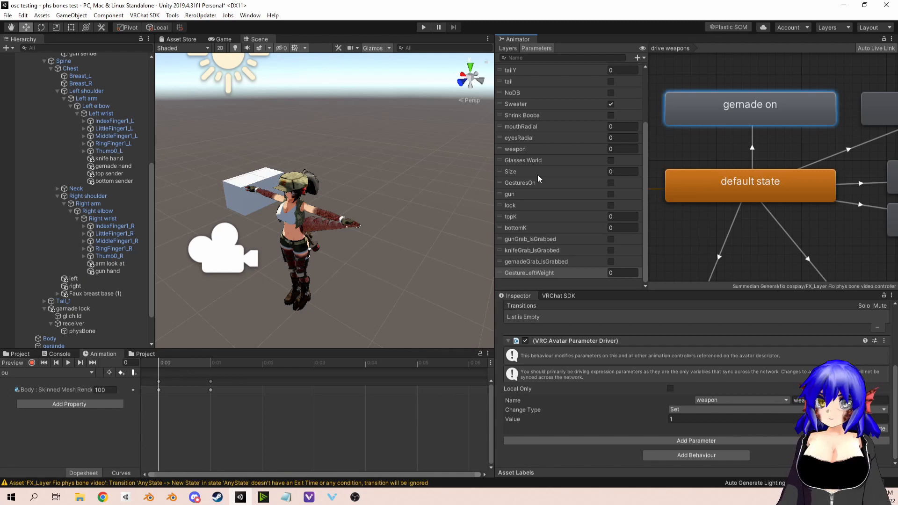
left_click(523, 195)
left_click(563, 149)
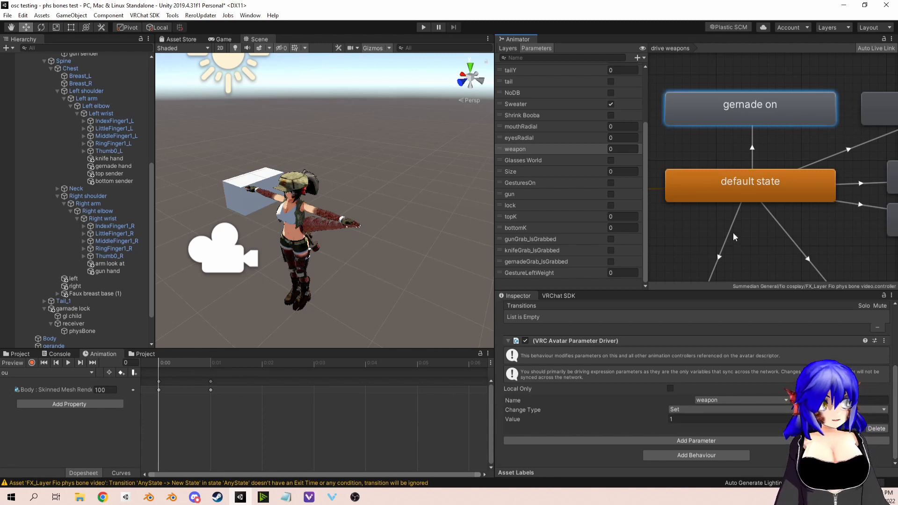
Step: Inspect the conditions on the transitions from default state to gernade on and to weapon off
middle_click_drag(792, 156, 785, 158)
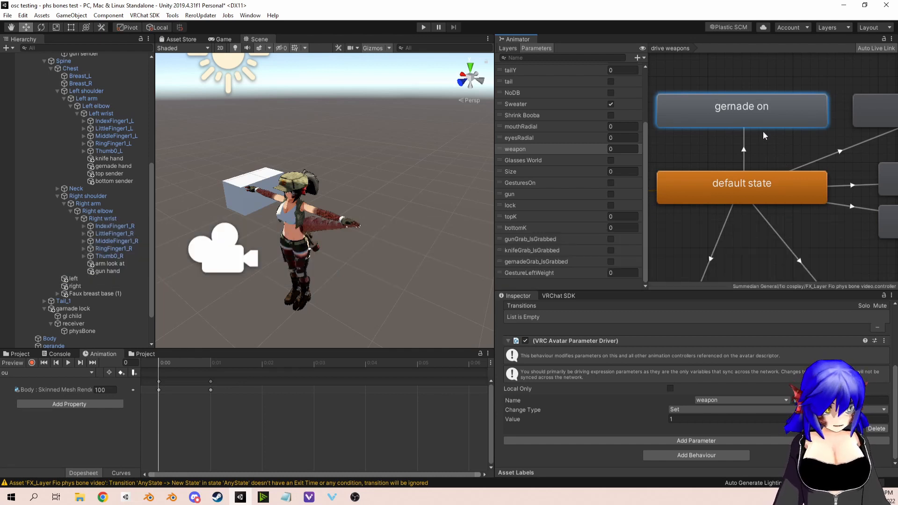
left_click(745, 145)
middle_click_drag(761, 147, 740, 149)
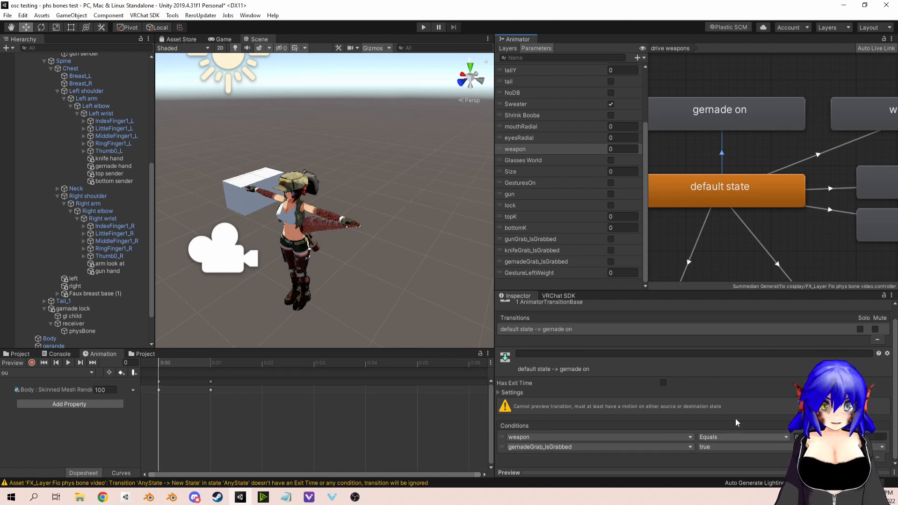
middle_click_drag(807, 133, 787, 136)
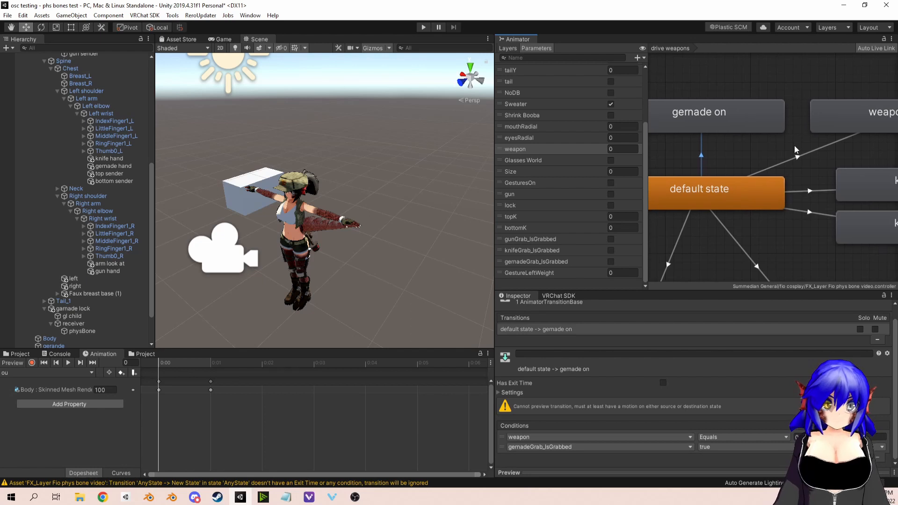
left_click(794, 155)
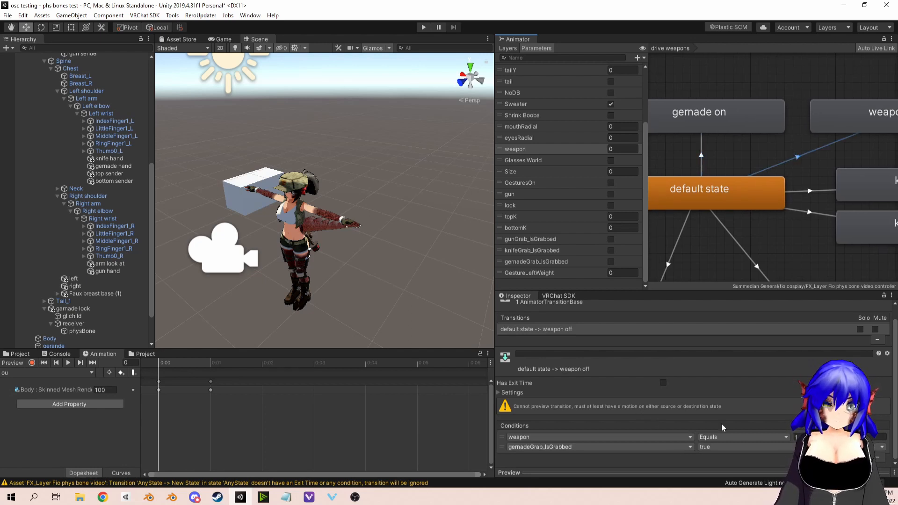
Step: Inspect the weapon off state's parameter driver and the conditions on the transition from default state to weapon off
middle_click_drag(785, 260, 740, 260)
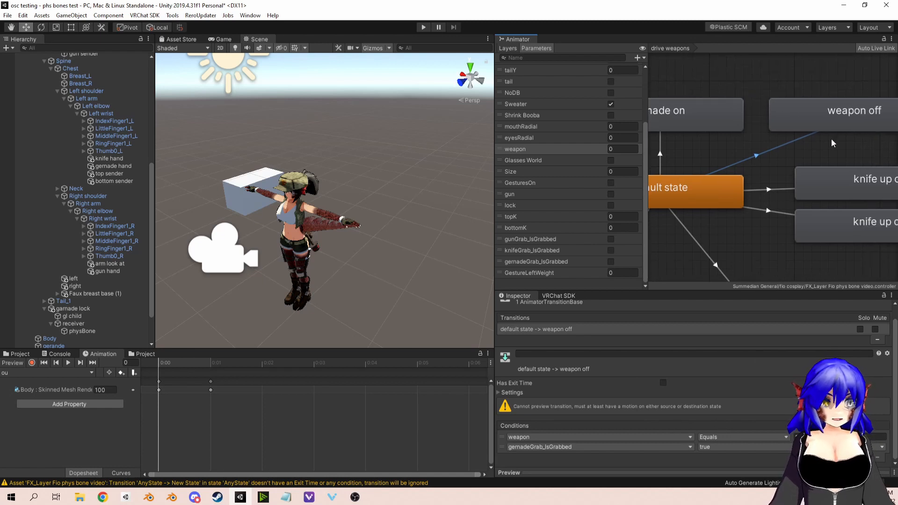
left_click(837, 120)
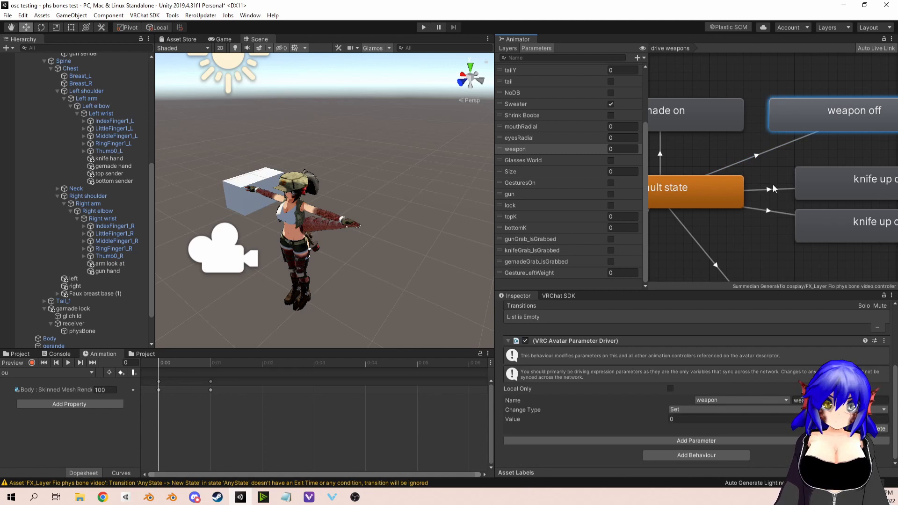
left_click(757, 156)
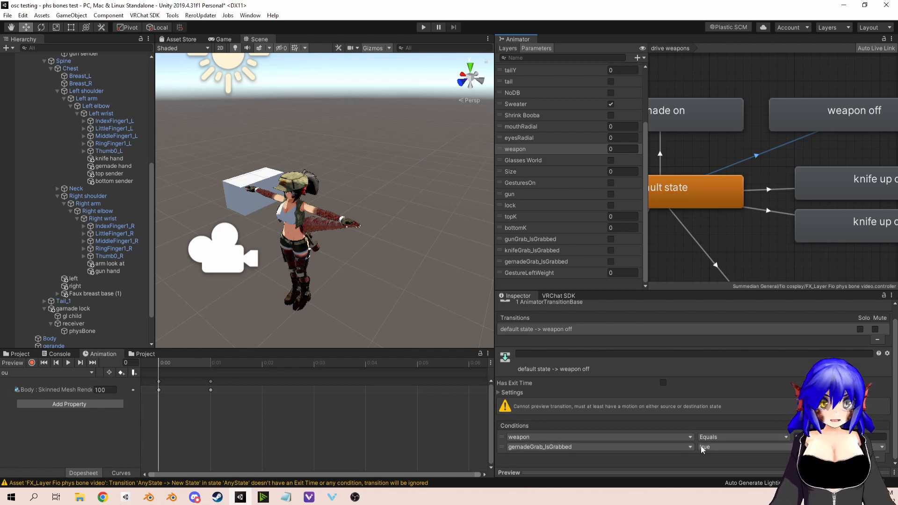
Step: Create return transitions to default state from the gernade on and weapon off states
middle_click_drag(749, 110, 822, 115)
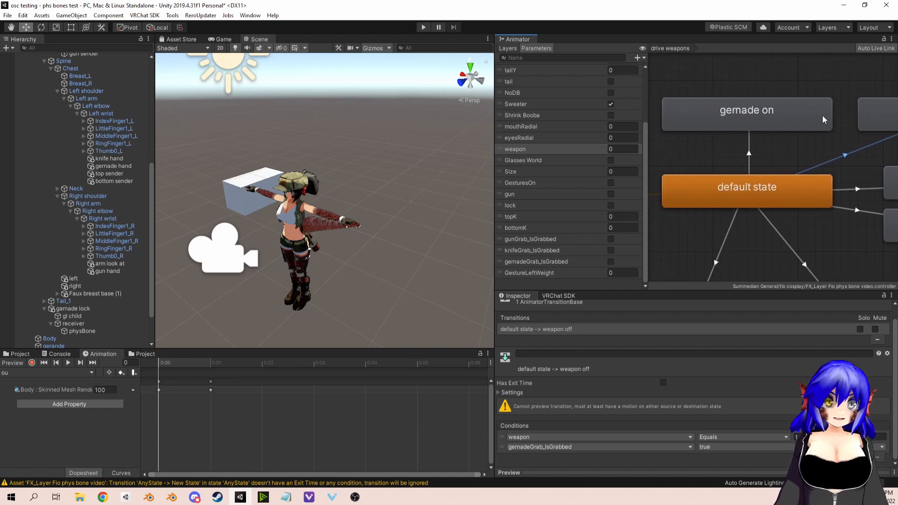
left_click(743, 119)
right_click(734, 122)
left_click(739, 126)
left_click(734, 189)
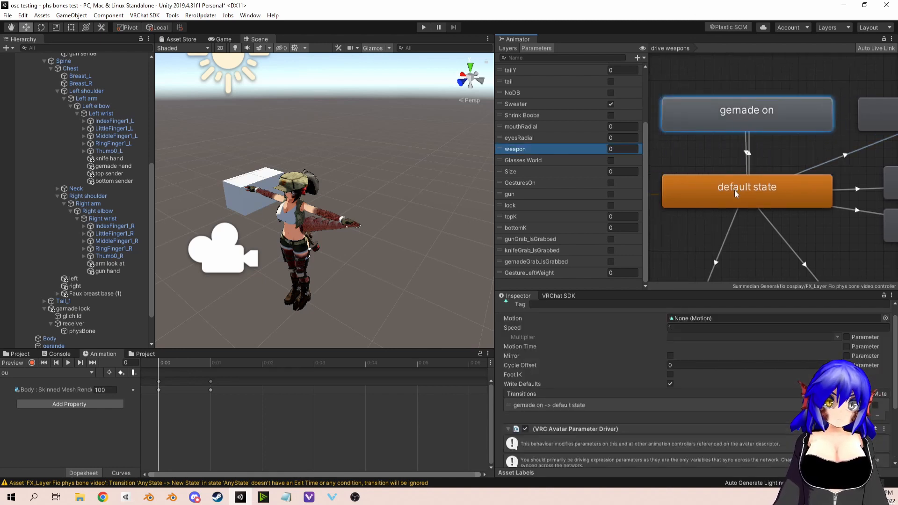
right_click(888, 116)
left_click(823, 120)
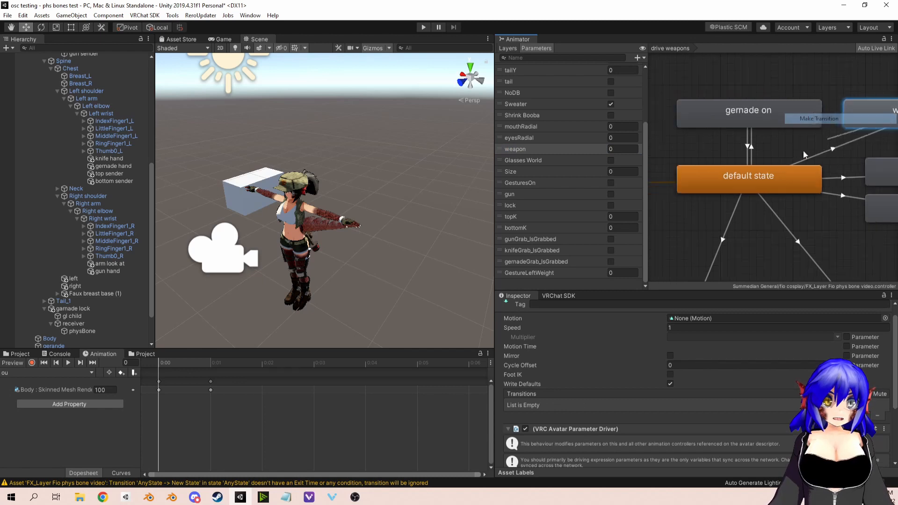
left_click(774, 171)
scroll(750, 164, "up", 2)
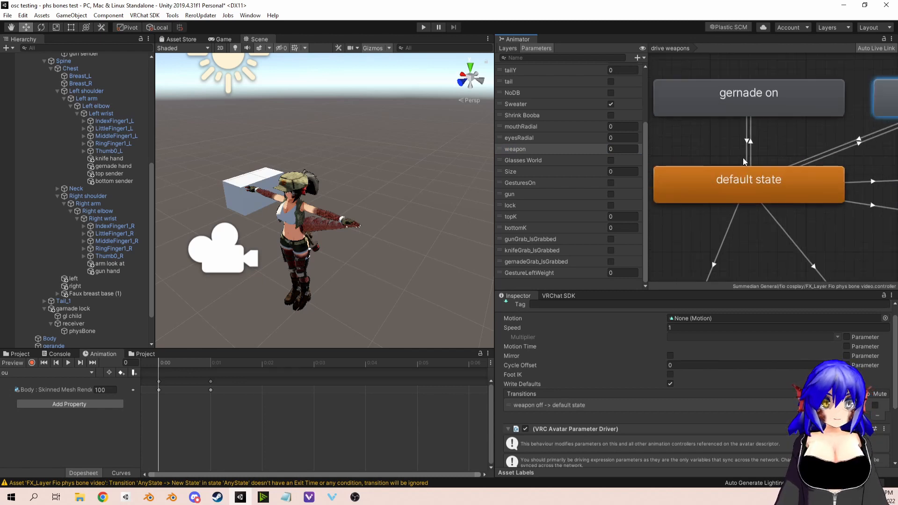
Step: Select the transition from gernade on to default state and expand its settings
scroll(769, 158, "down", 1)
left_click(769, 156)
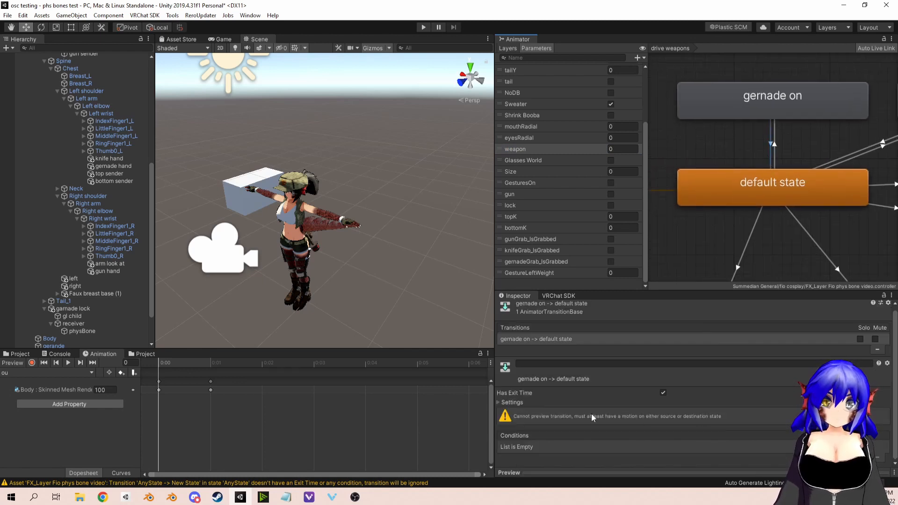
left_click(511, 403)
left_click(662, 392)
left_click(700, 430)
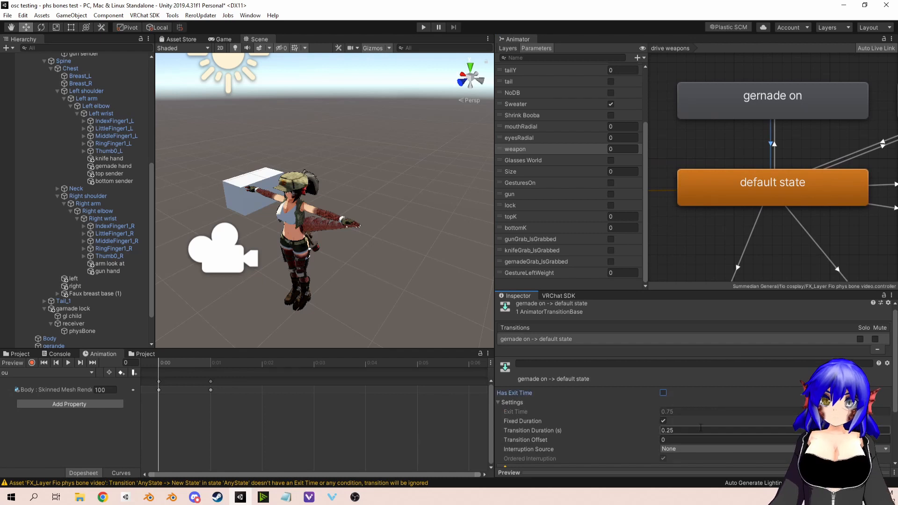
type("0")
scroll(733, 368, "down", 3)
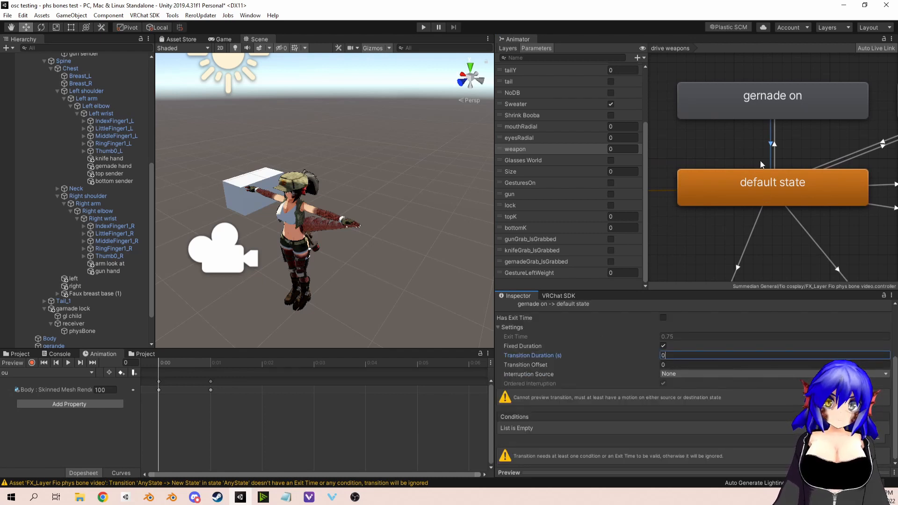
left_click_drag(695, 354, 626, 350)
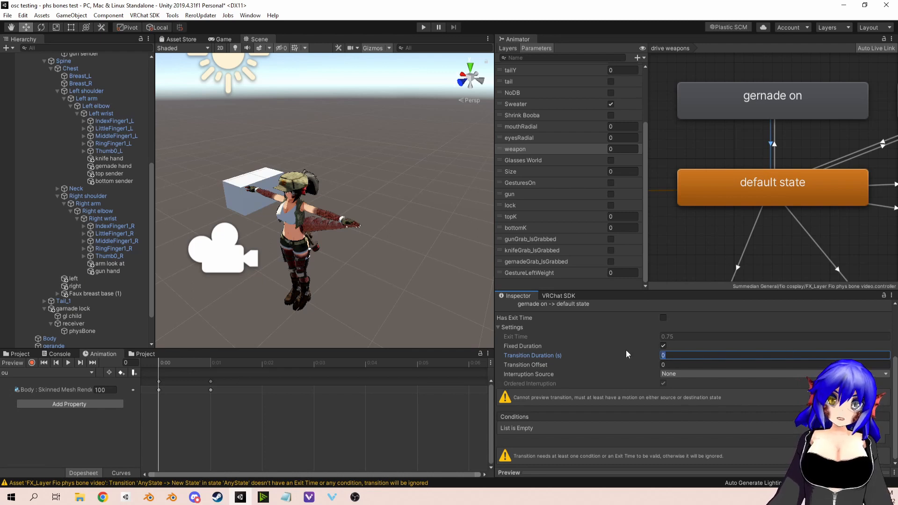
key("ctrl+z")
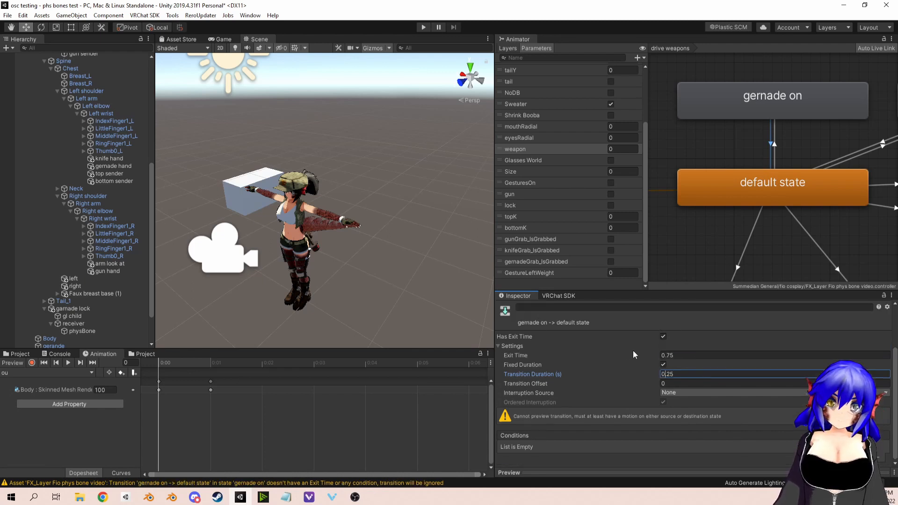
Step: Disable Has Exit Time and set the transition duration to 0 on the gernade on to default state transition
left_click(663, 336)
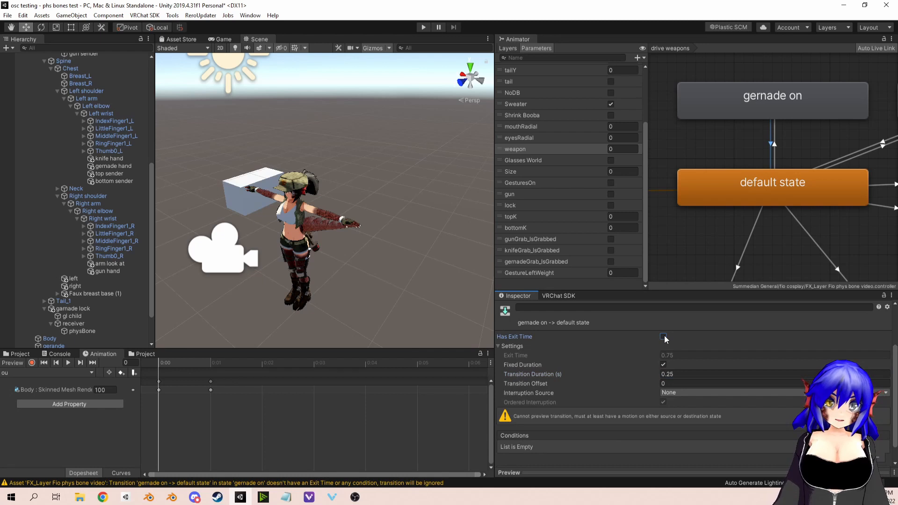
left_click(684, 373)
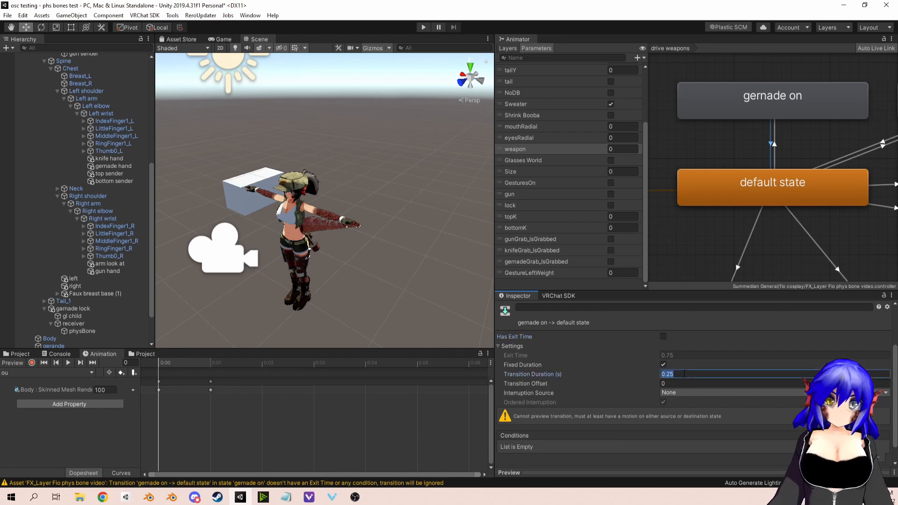
type("0")
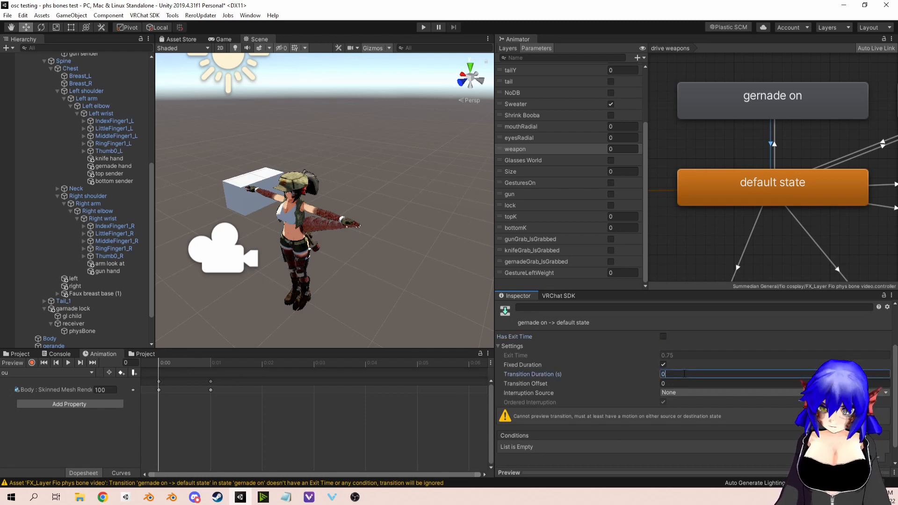
Step: Add the condition gernadeGrab_IsGrabbed false to the gernade on to default state transition
left_click(865, 457)
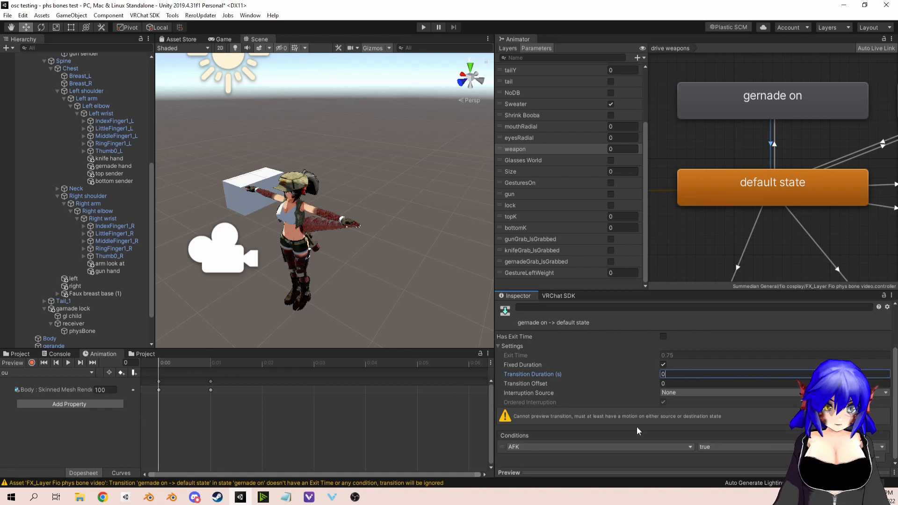
left_click(632, 447)
type("gern")
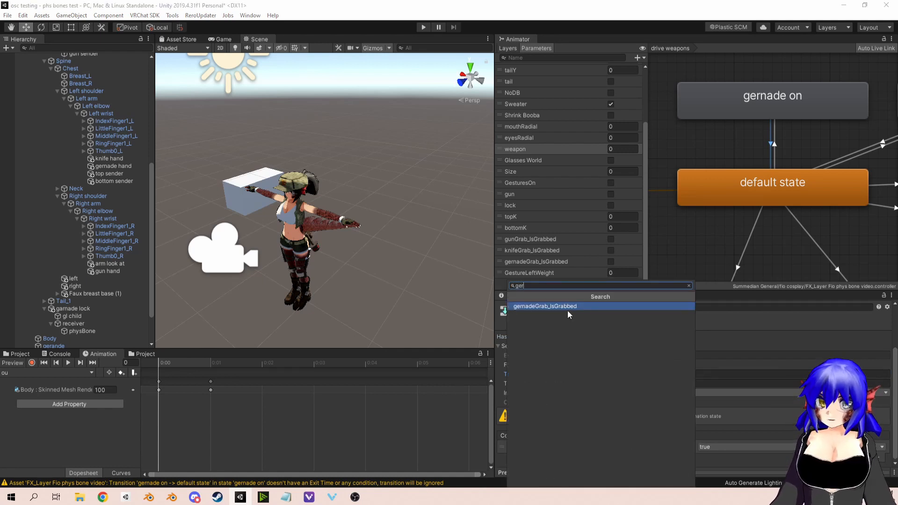
left_click(567, 307)
left_click(754, 446)
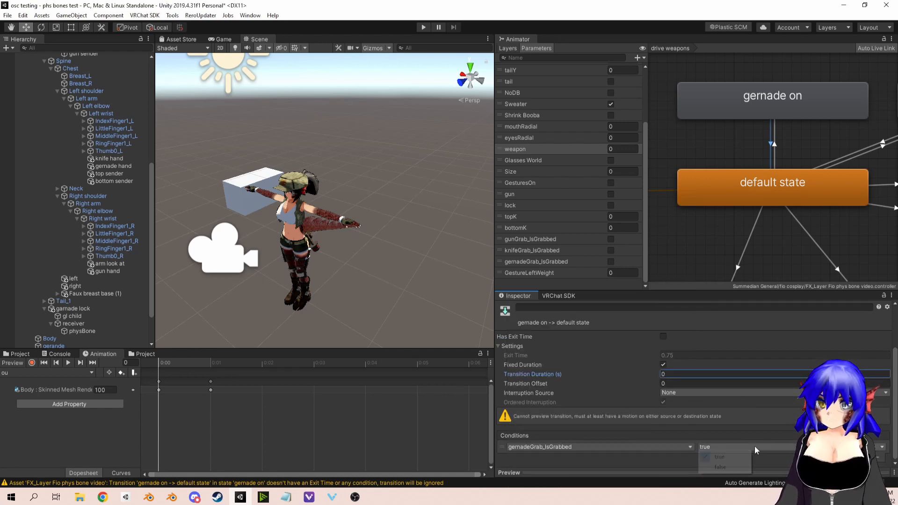
left_click(715, 467)
Step: Disable Has Exit Time and set the transition duration to 0 on the weapon off to default state transition
middle_click_drag(817, 178, 743, 183)
left_click(805, 153)
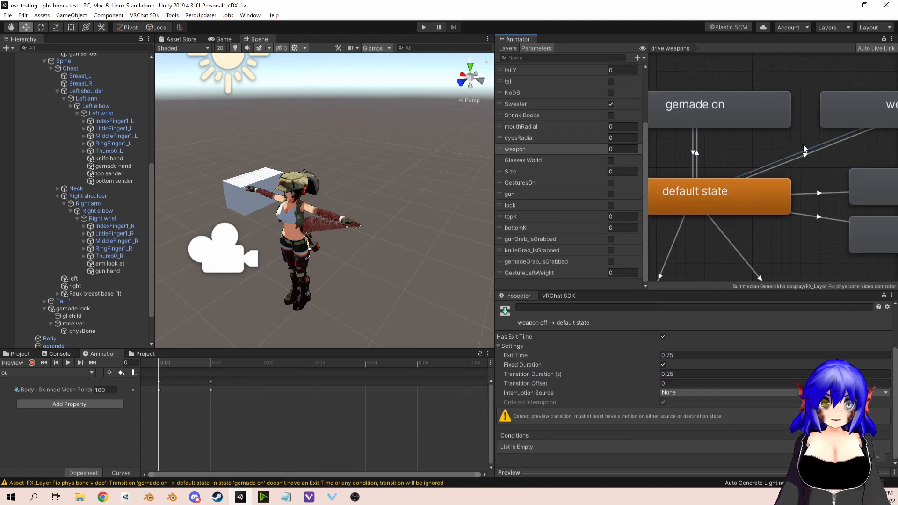
left_click(664, 336)
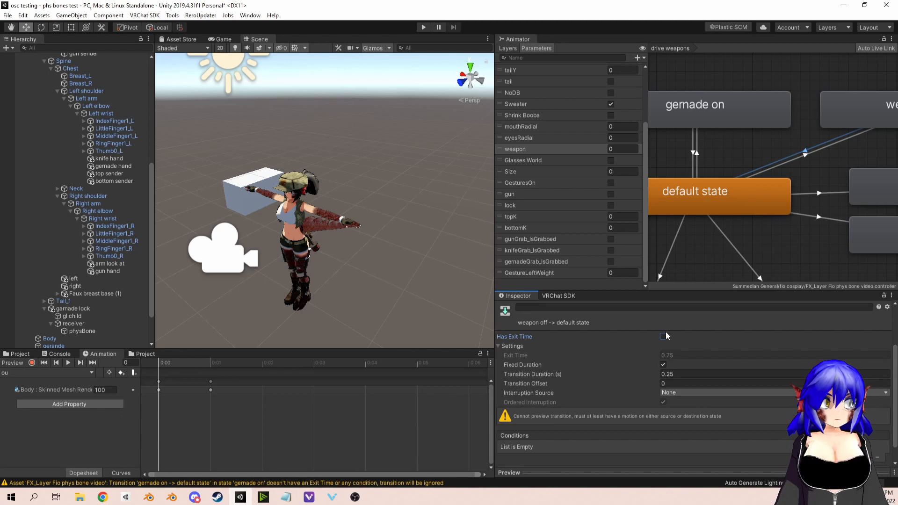
left_click(663, 365)
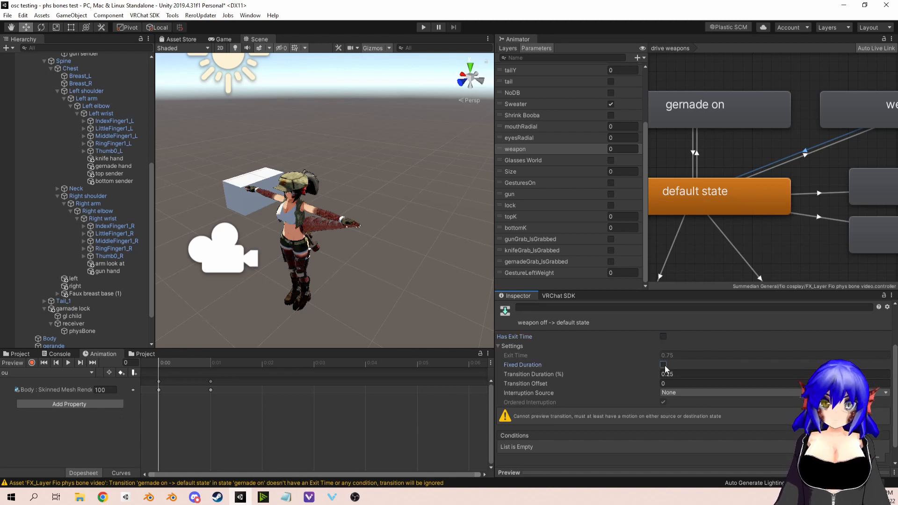
left_click(664, 365)
left_click(670, 374)
type("0")
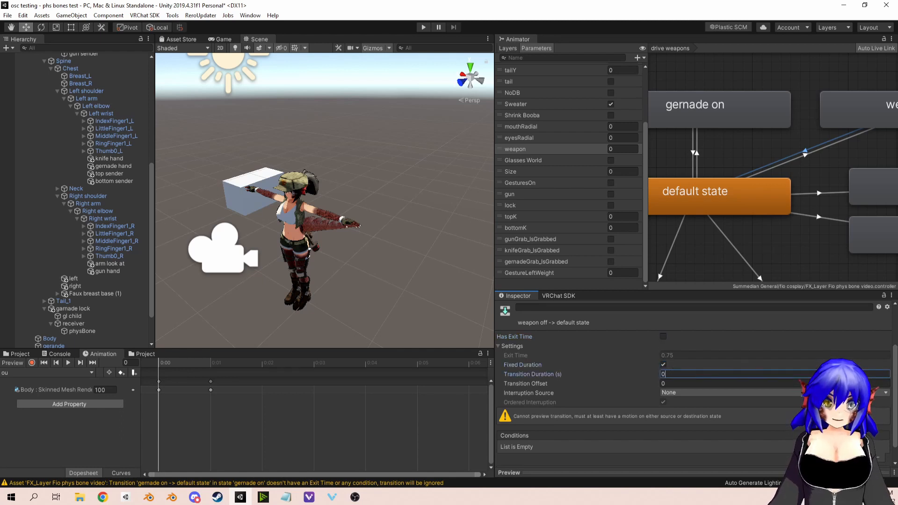
Step: Add the condition gernadeGrab_IsGrabbed false to the weapon off to default state transition
left_click(866, 457)
left_click(682, 446)
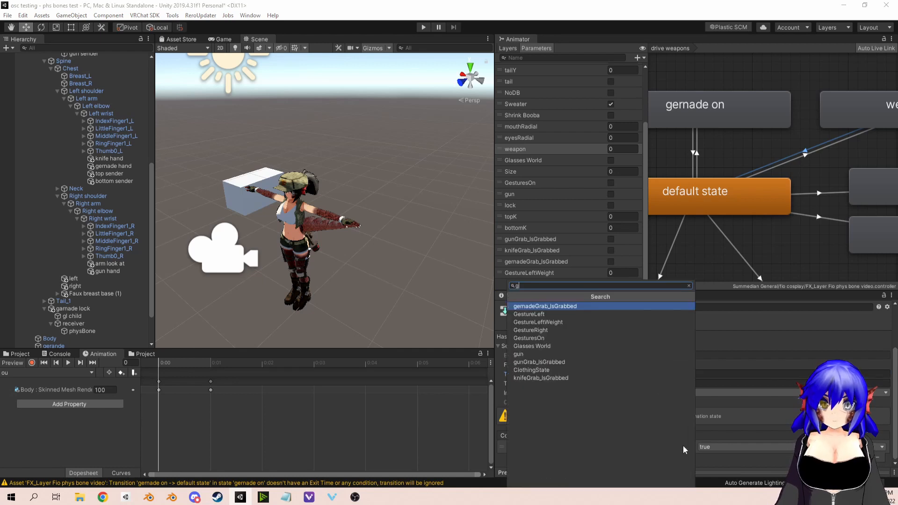
type("ger")
left_click(551, 306)
left_click(721, 448)
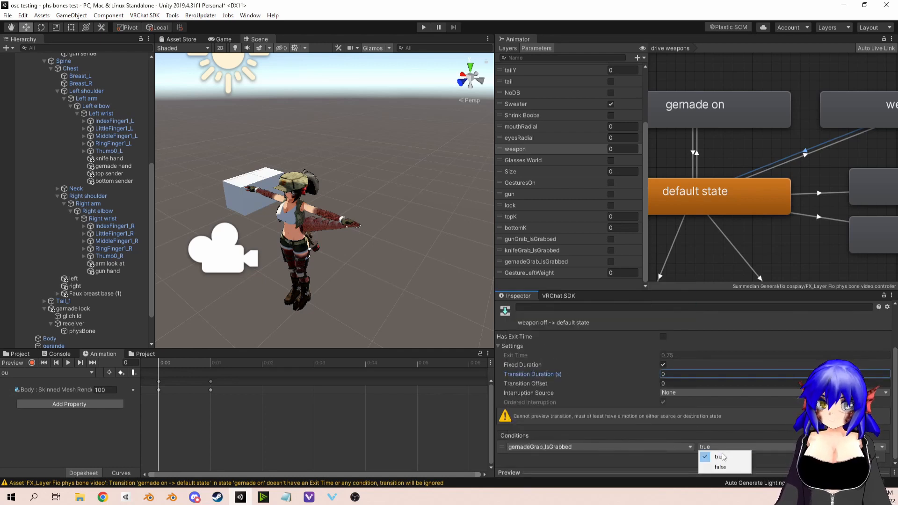
left_click(721, 466)
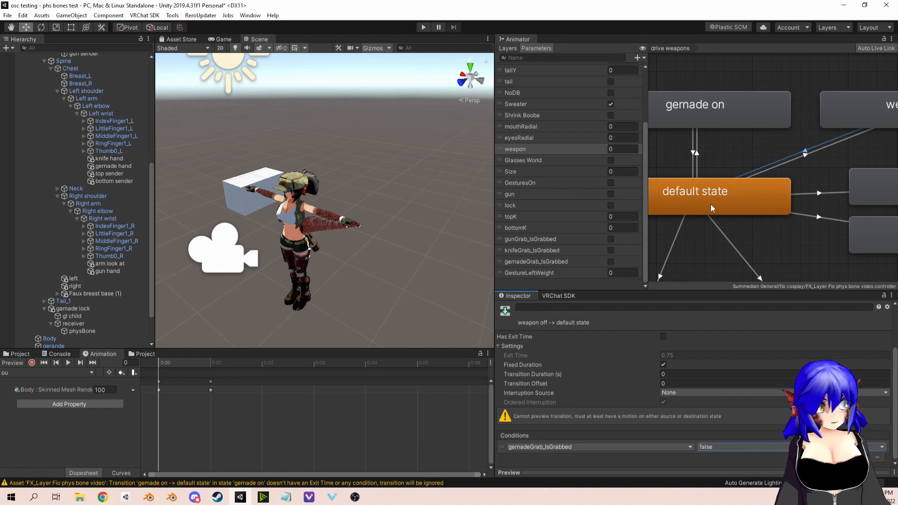
Step: Switch the tool handles to Global orientation and move the Main Camera in front of the avatar's legs, raising it slightly
mouse_move(817, 173)
middle_mouse_down()
mouse_move(778, 169)
mouse_move(803, 176)
middle_mouse_up()
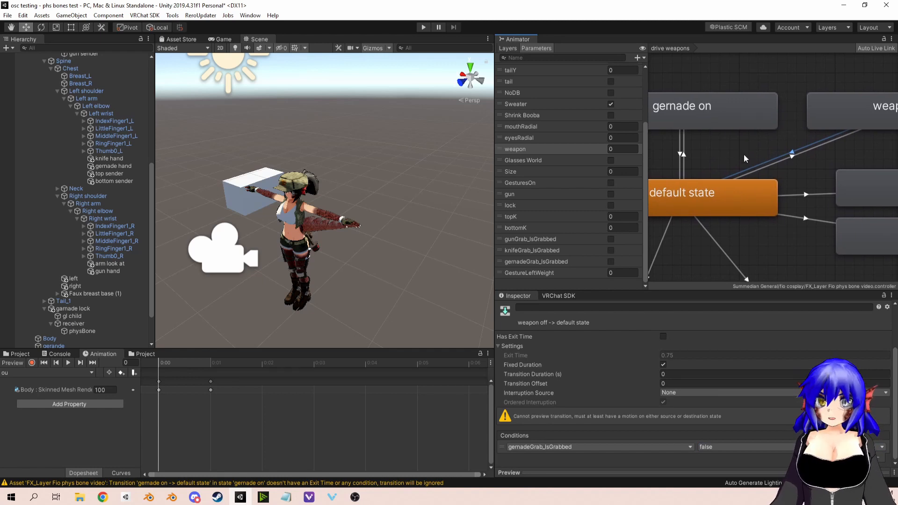
left_click(205, 258)
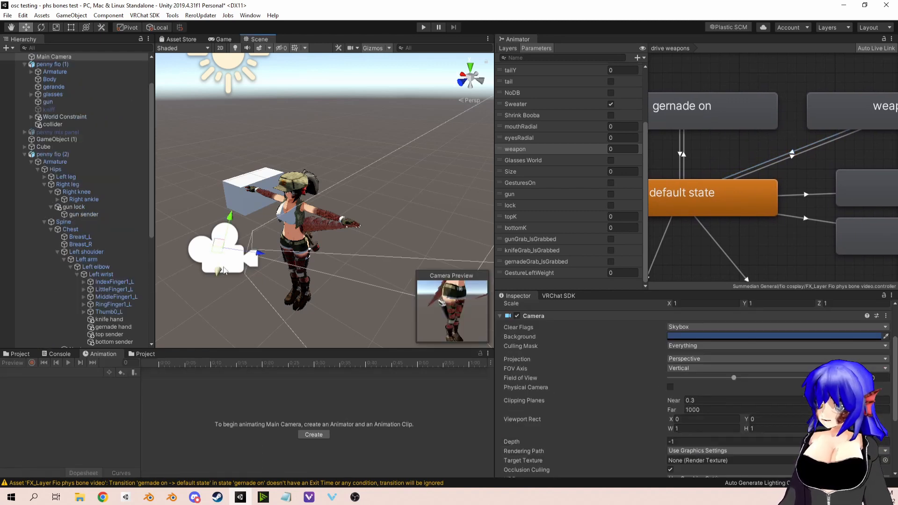
left_click(158, 27)
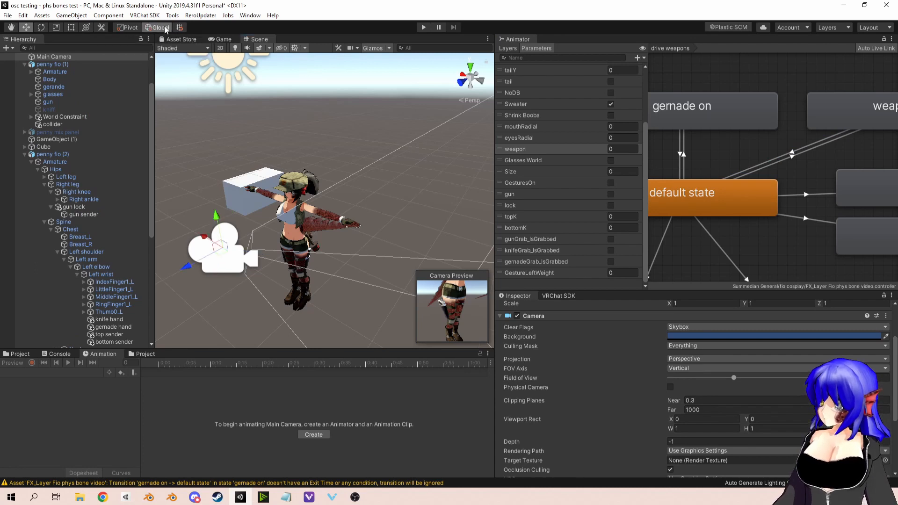
left_click(158, 27)
left_click(158, 27)
left_click_drag(204, 246, 359, 318)
key("e")
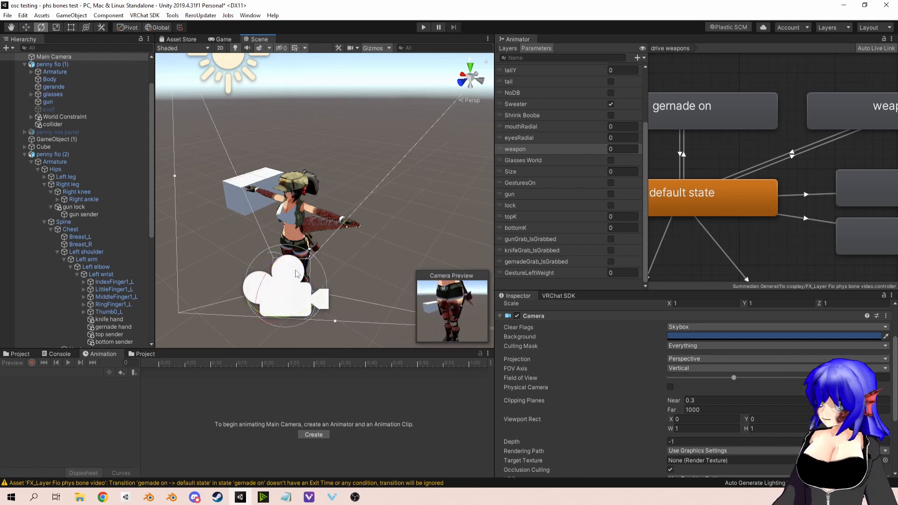
key("w")
left_click_drag(284, 258, 280, 241)
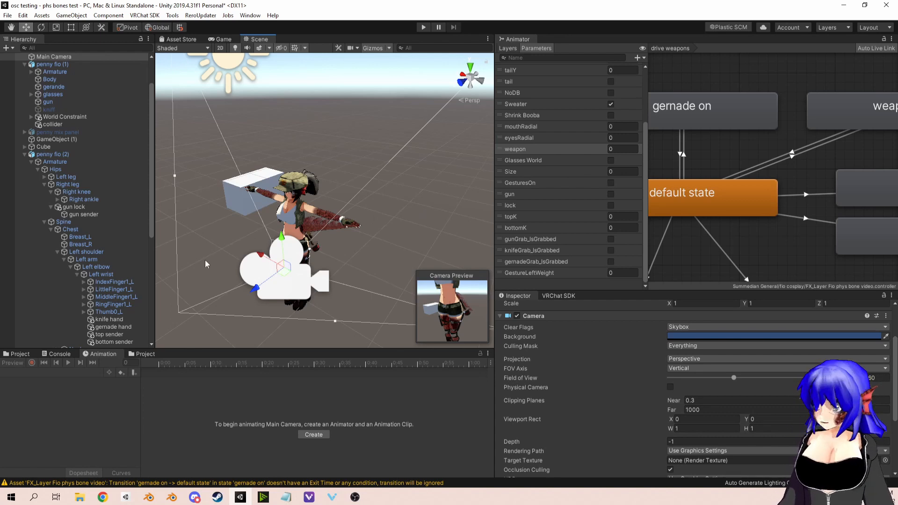
Step: Examine the weapon choice layer's states, its transitions from Any State, and its layer settings
left_click(507, 48)
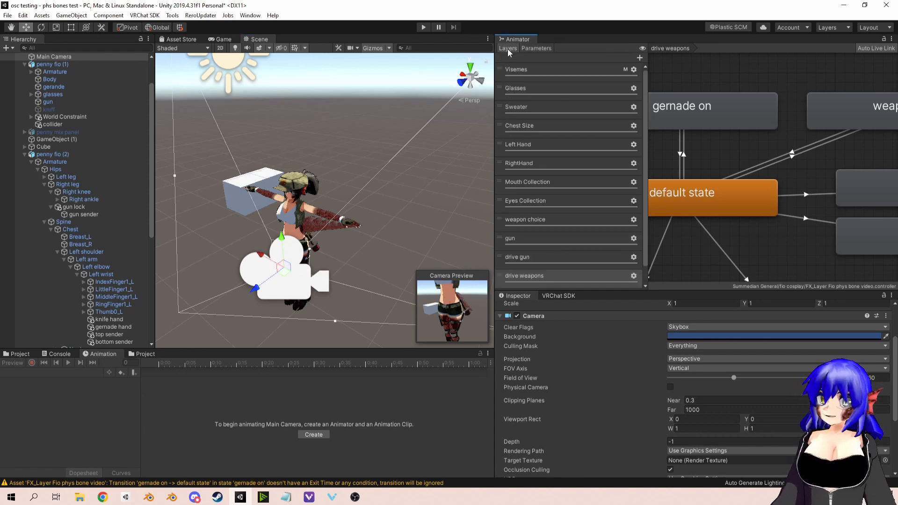
left_click(529, 219)
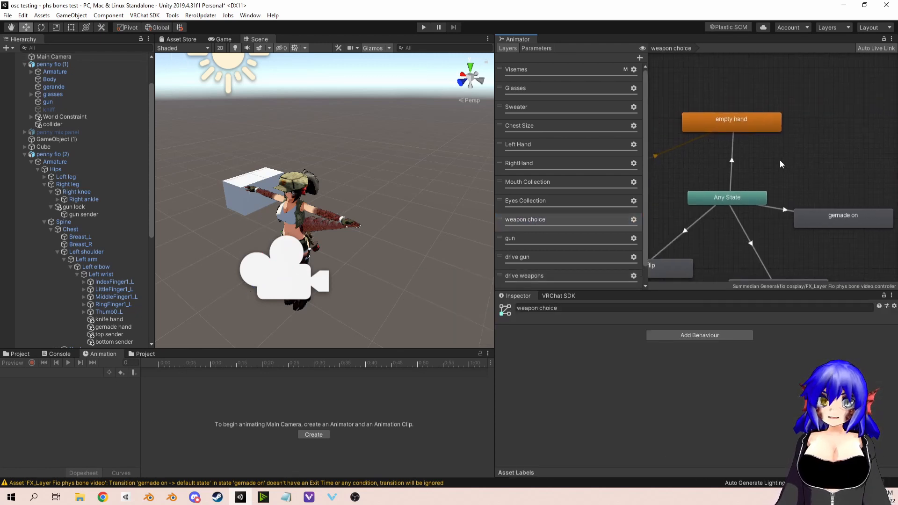
middle_click_drag(779, 160, 749, 128)
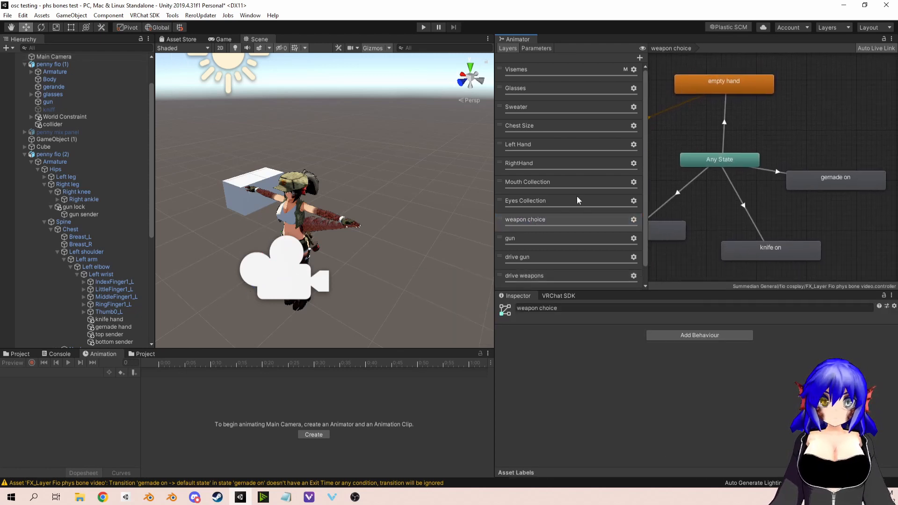
left_click(633, 219)
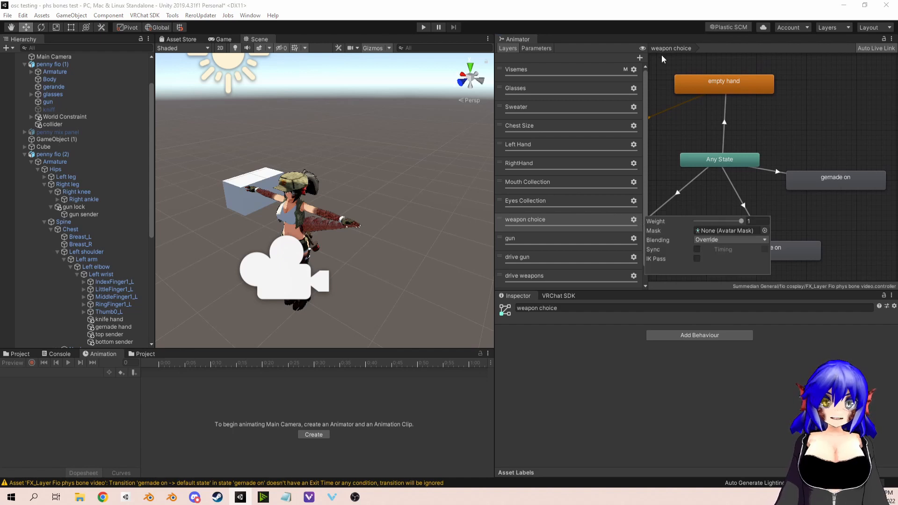
left_click(768, 104)
scroll(714, 107, "down", 2)
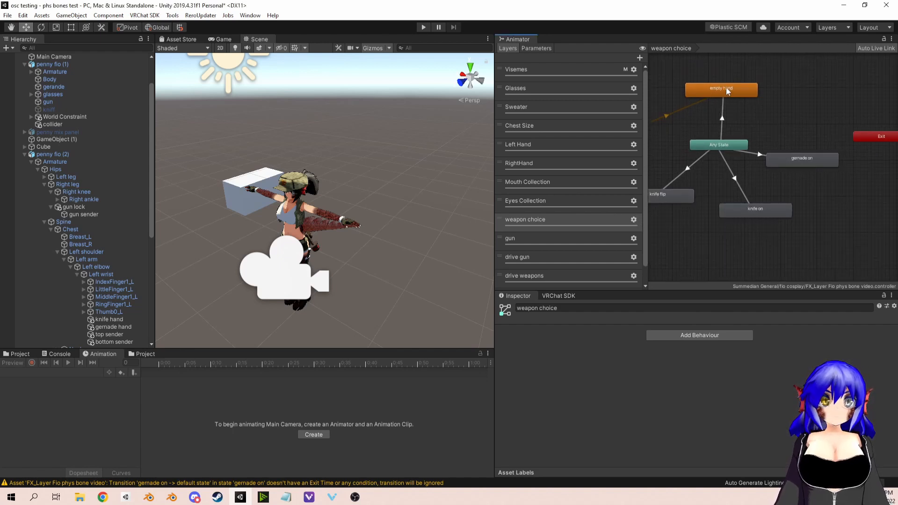
Step: Examine the weapon condition and its comparison options on the Any State to empty hand transition
left_click(726, 89)
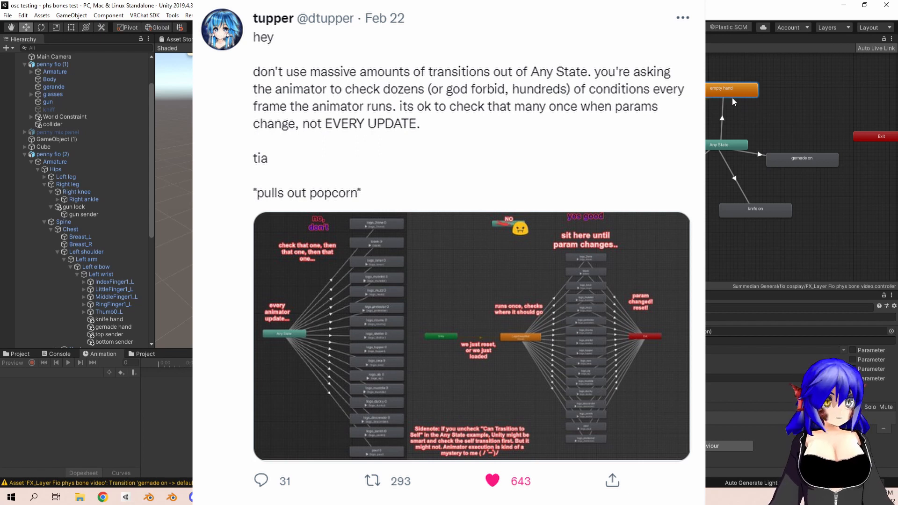
left_click(724, 108)
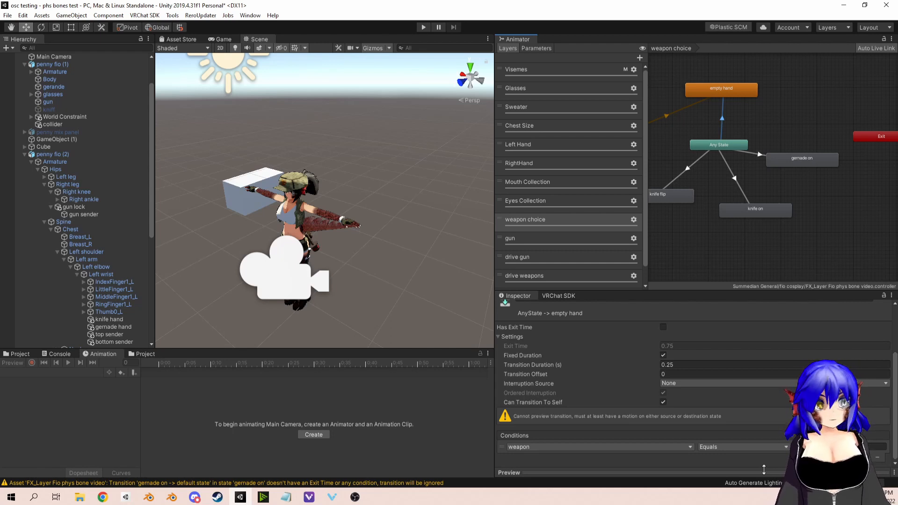
left_click(765, 446)
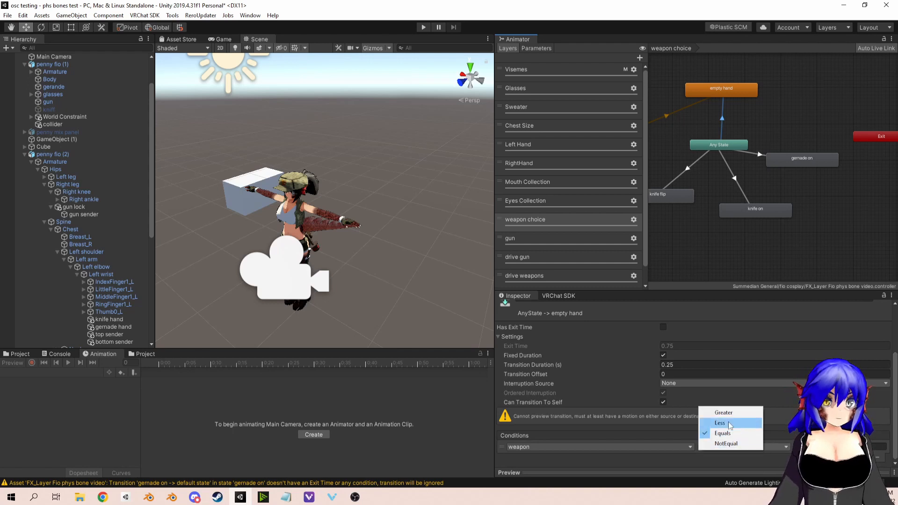
left_click(814, 431)
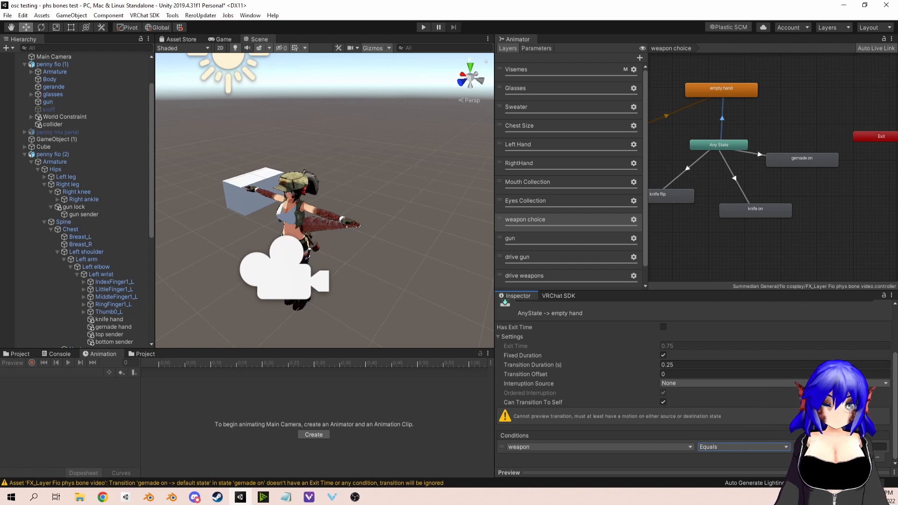
left_click(743, 447)
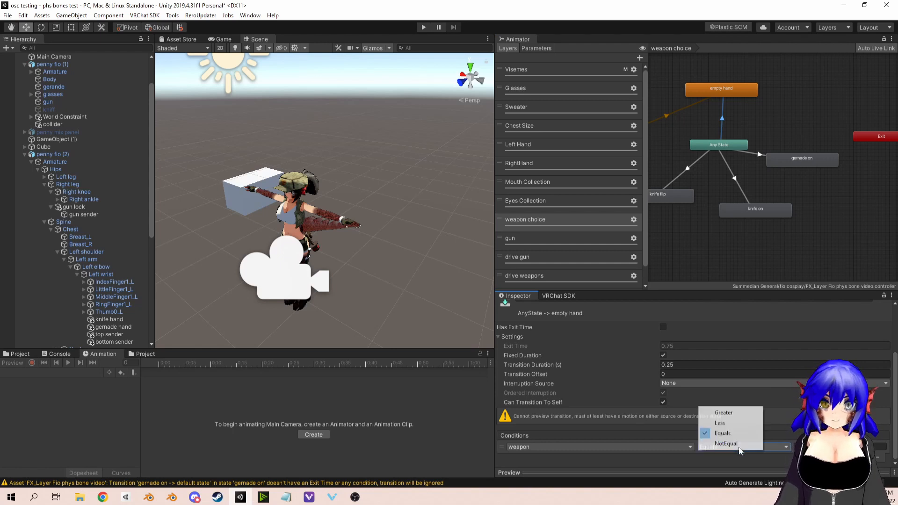
left_click(776, 432)
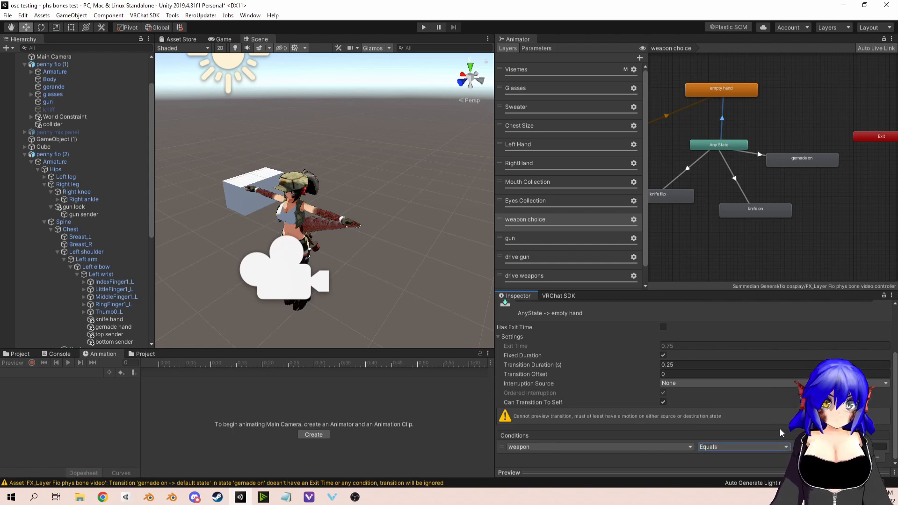
Step: Compare the conditions of the Any State transitions to the gernade on and empty hand states
left_click(756, 153)
scroll(768, 392, "down", 3)
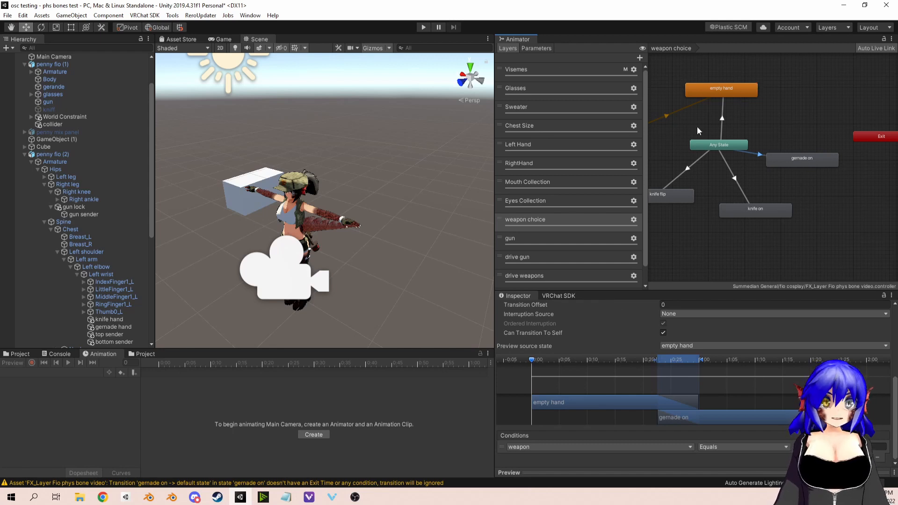
left_click(718, 123)
left_click(722, 123)
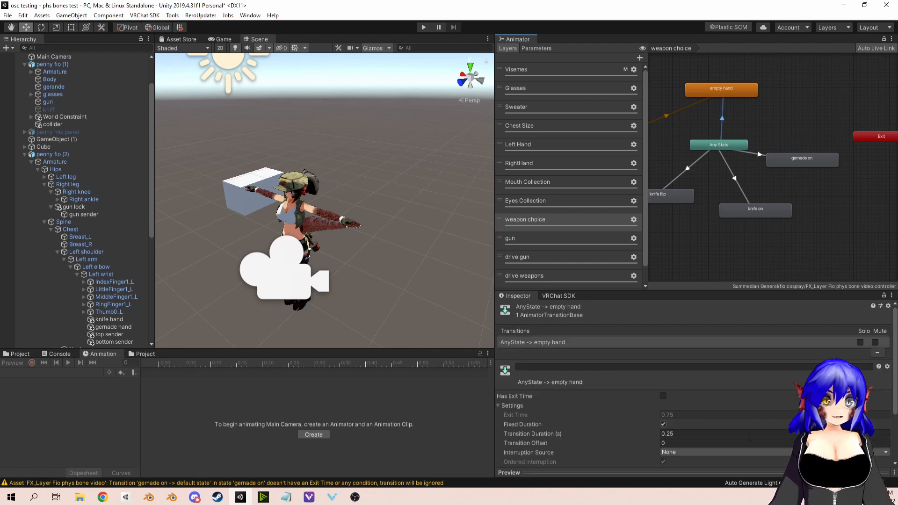
scroll(773, 406, "down", 5)
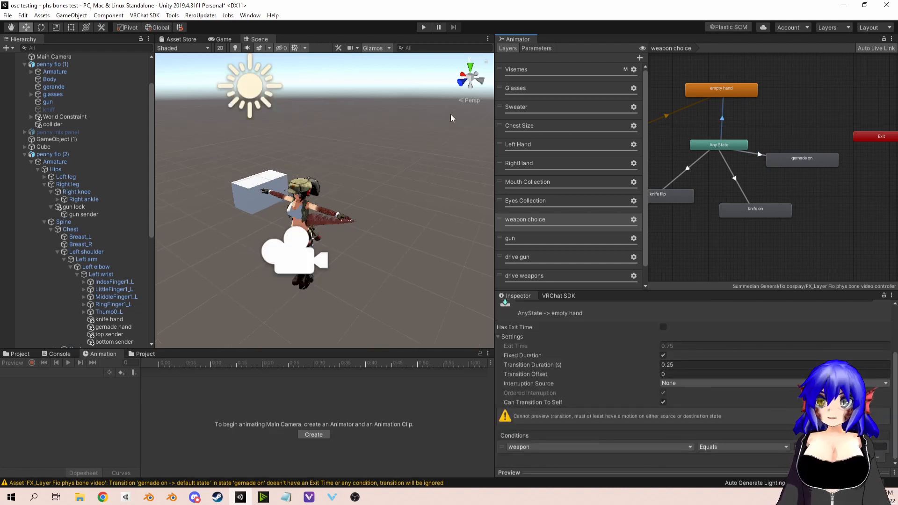
left_click(759, 157)
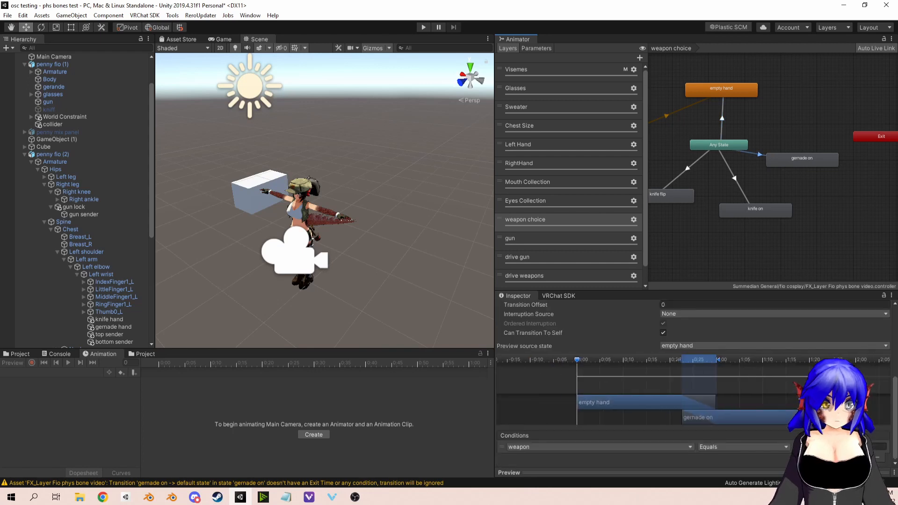
Step: Run the scene briefly in play mode to view the avatar, and stop it again
left_click(423, 27)
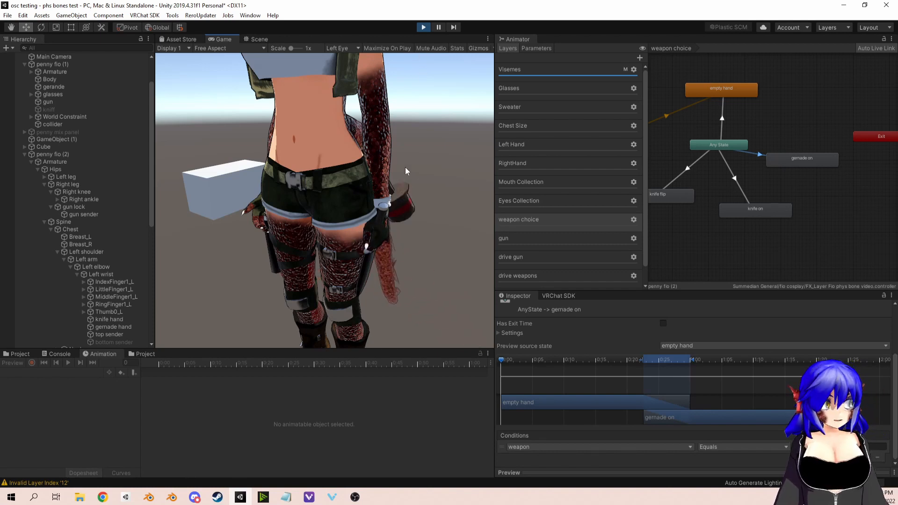
left_click(423, 27)
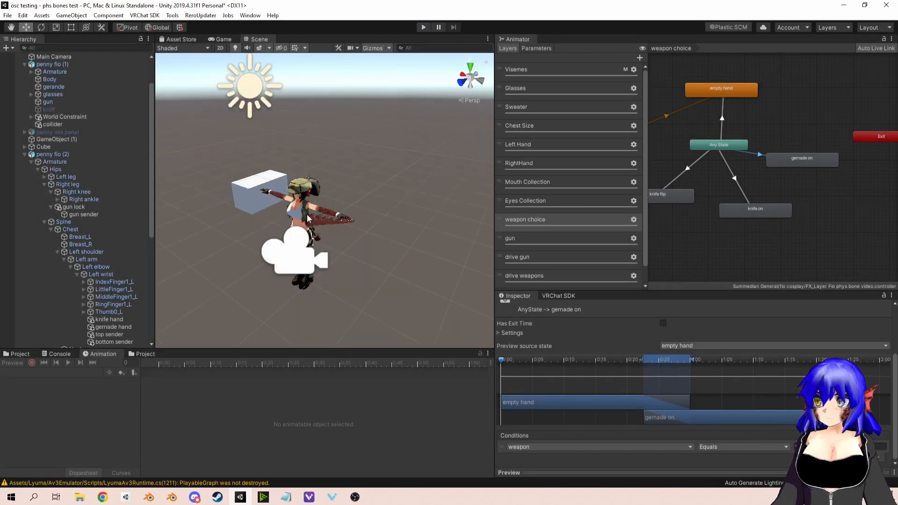
middle_click_drag(308, 218, 315, 211)
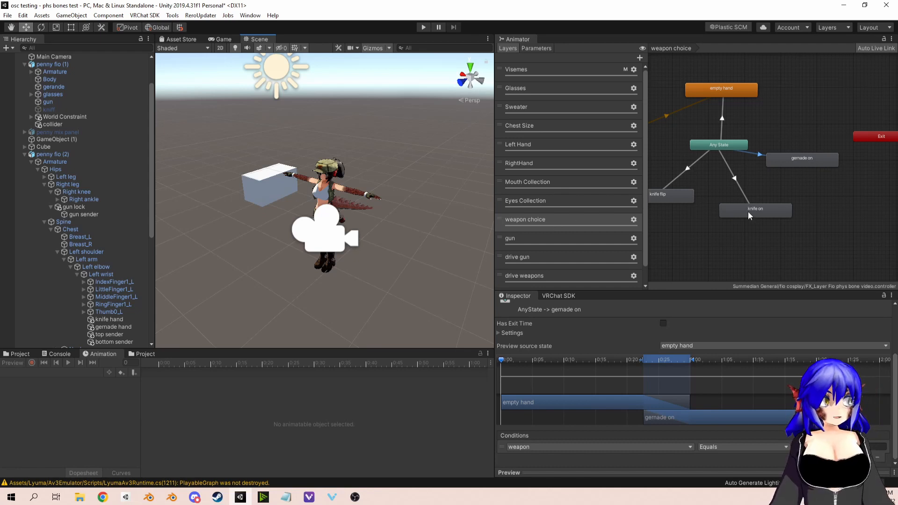
Step: Open the direction selection layer to view its up selector and down selector states
scroll(584, 233, "down", 1)
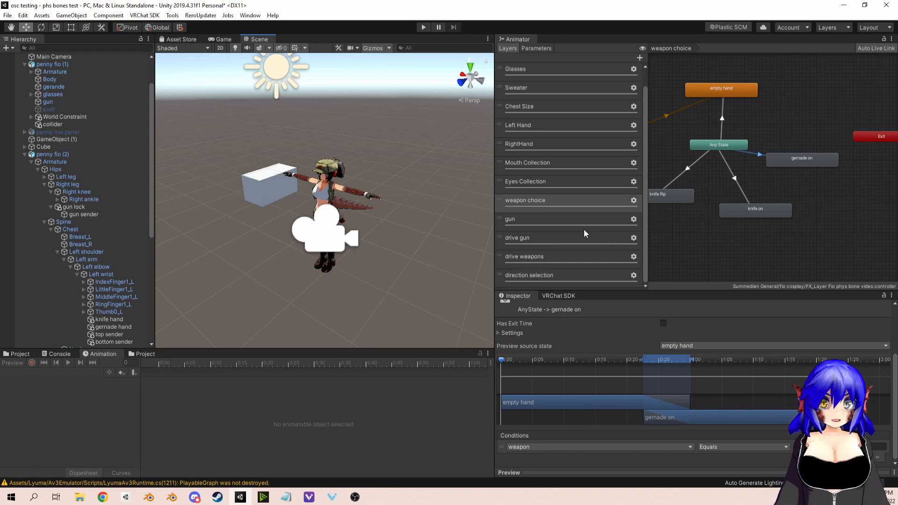
left_click(533, 275)
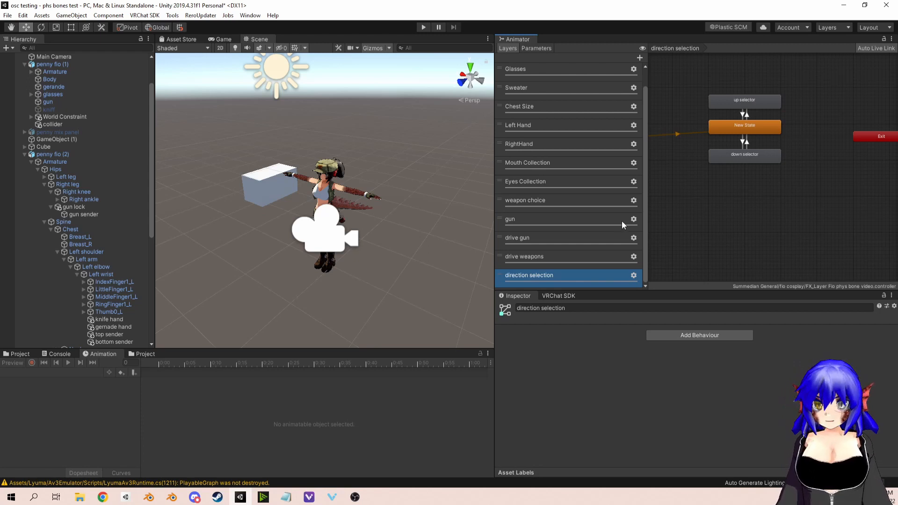
scroll(346, 201, "up", 10)
scroll(354, 214, "down", 8)
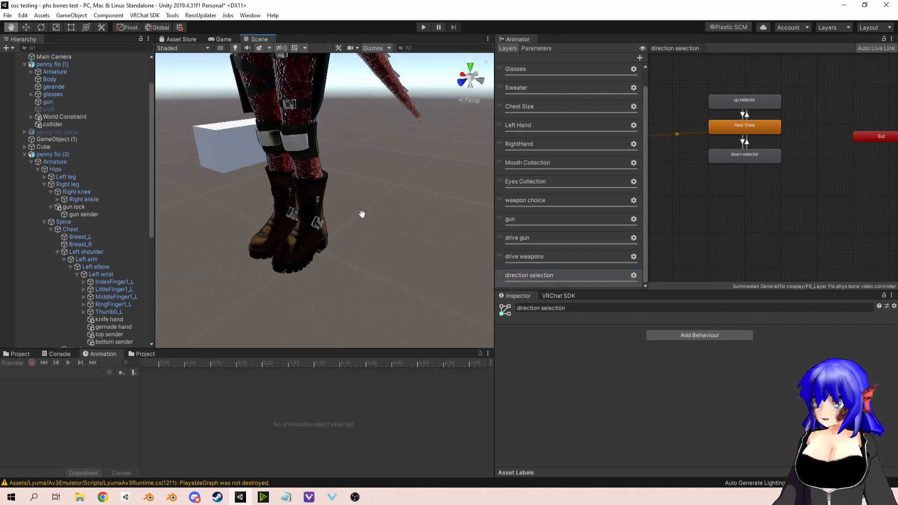
Step: Locate the knife lock object under the left leg of penny fio (2) and inspect it
left_click(352, 180)
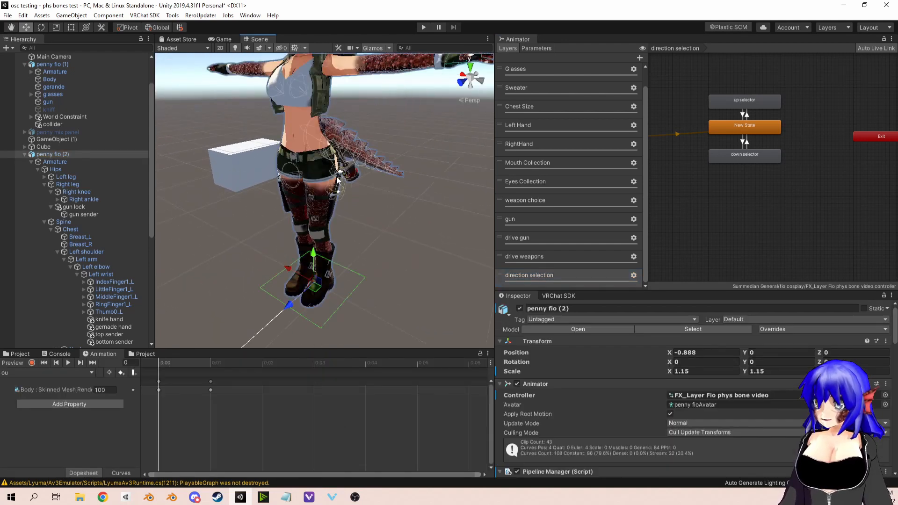
scroll(350, 196, "up", 10)
scroll(380, 188, "down", 5)
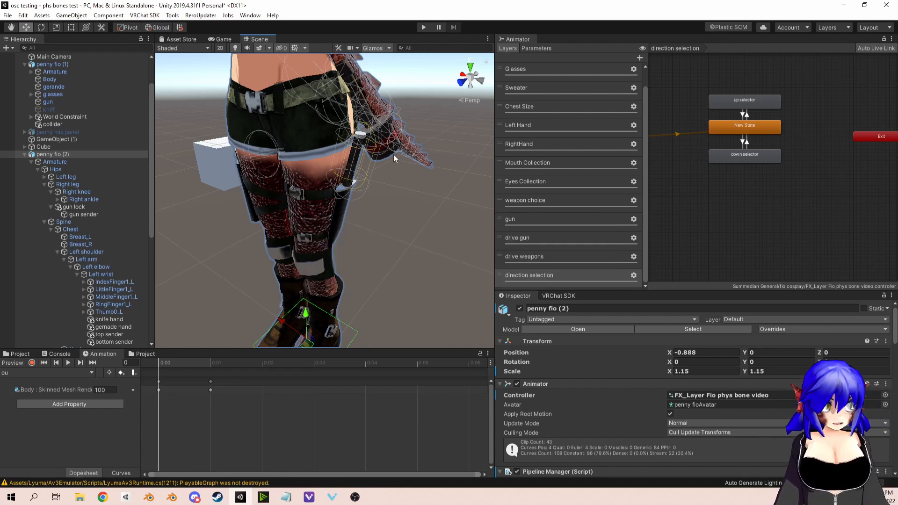
scroll(60, 243, "down", 4)
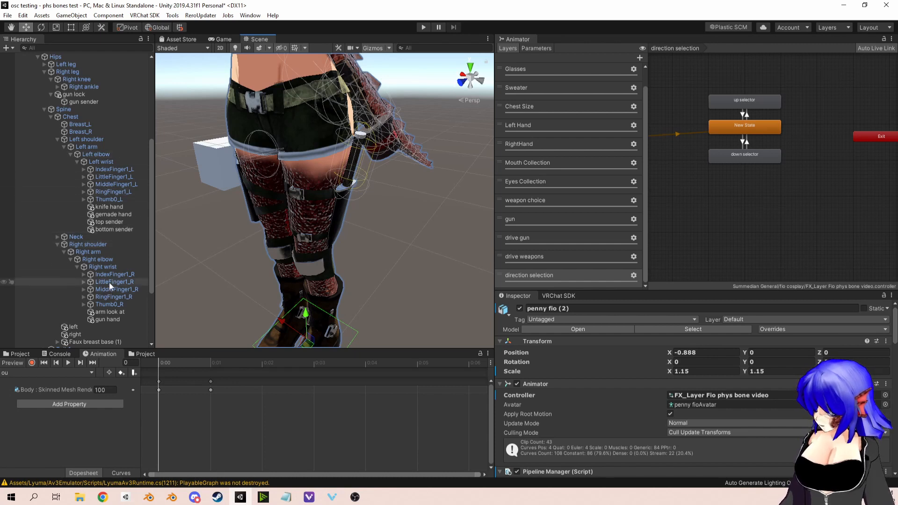
scroll(100, 201, "up", 1)
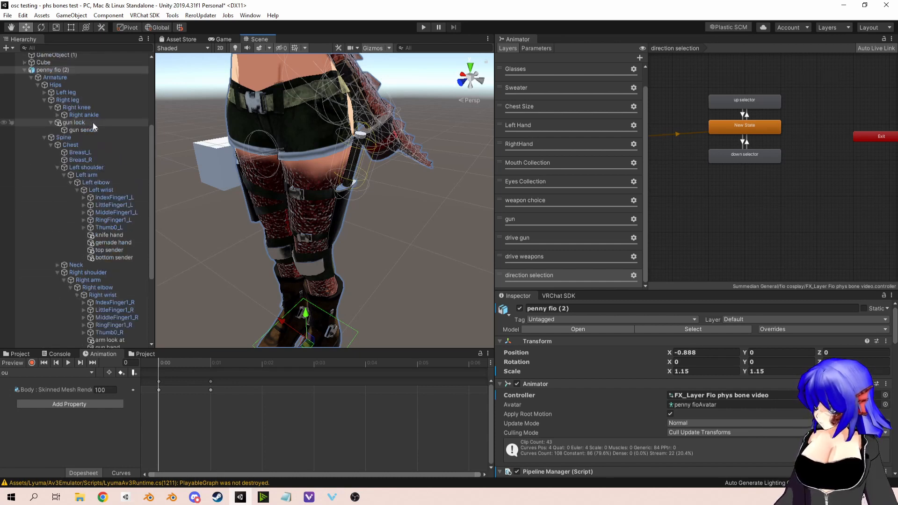
left_click(45, 93)
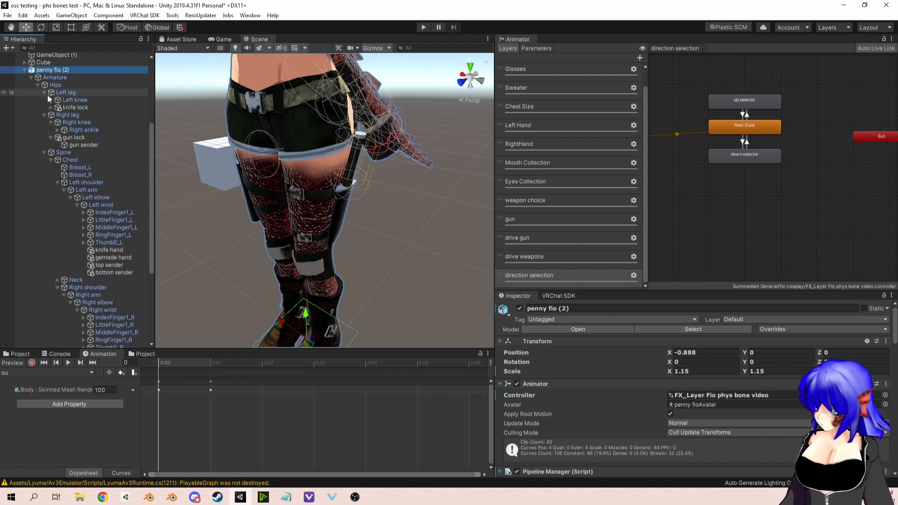
left_click(51, 107)
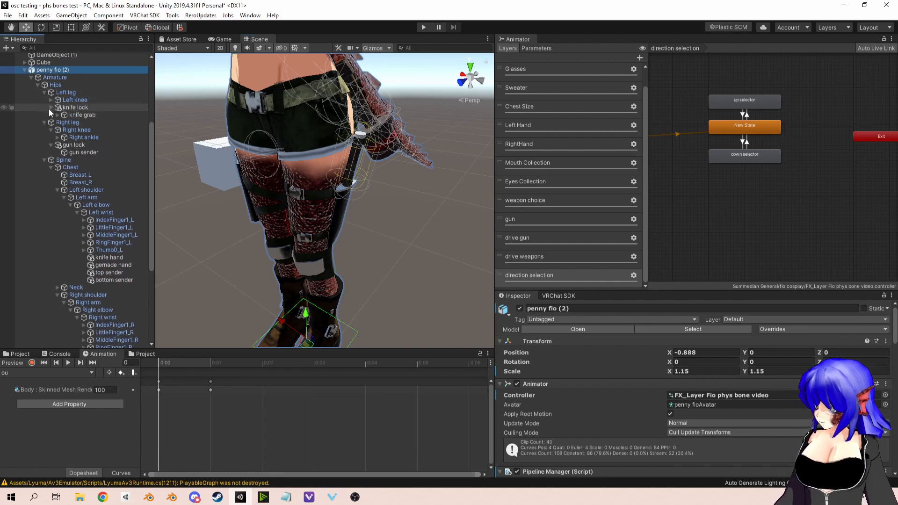
left_click(79, 109)
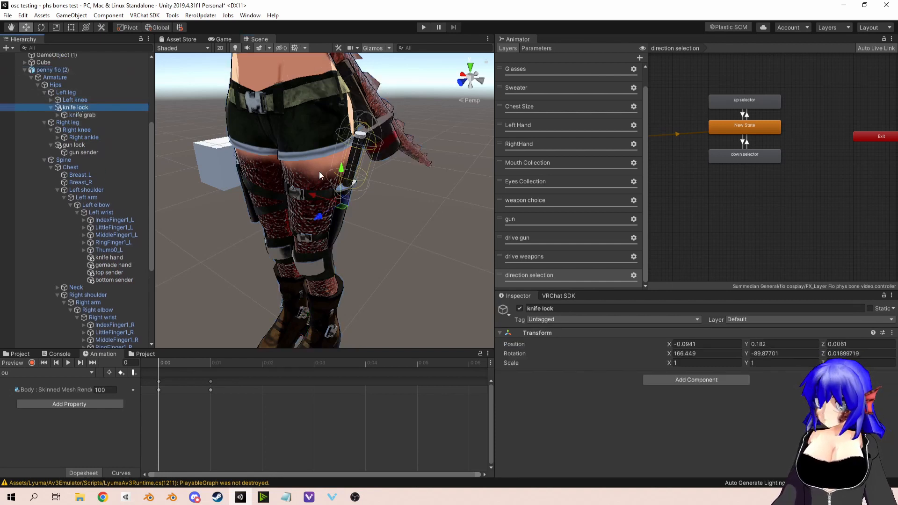
Step: Review the VRC Phys Bone settings and parameter name on the physbone object under knife grab
left_click(58, 115)
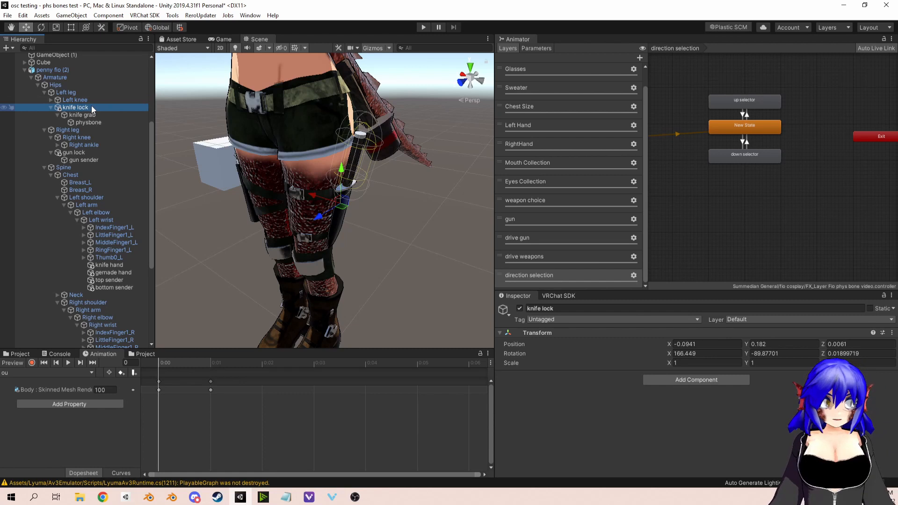
left_click(90, 115)
left_click(89, 122)
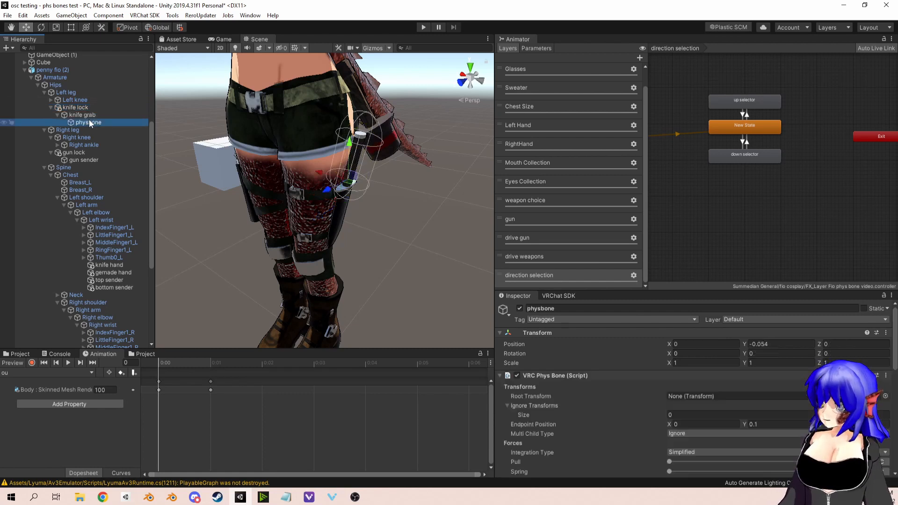
scroll(715, 397, "down", 5)
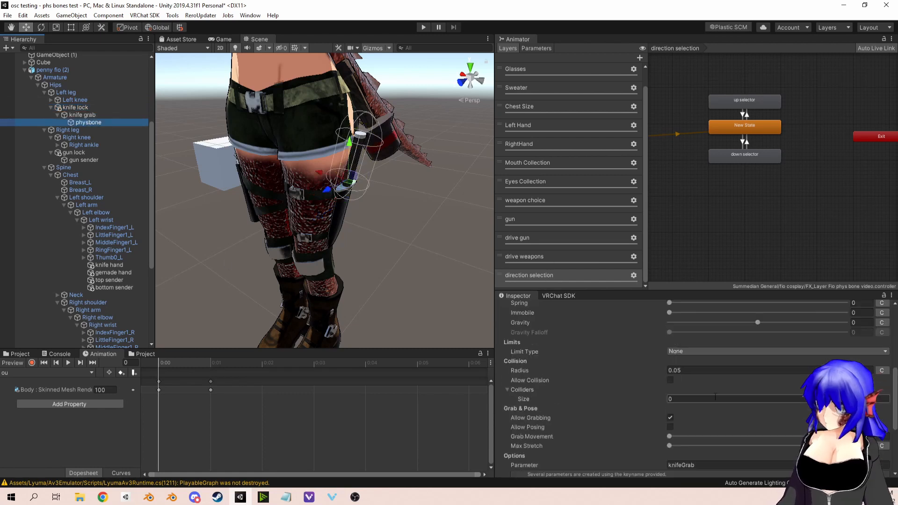
scroll(683, 365, "up", 3)
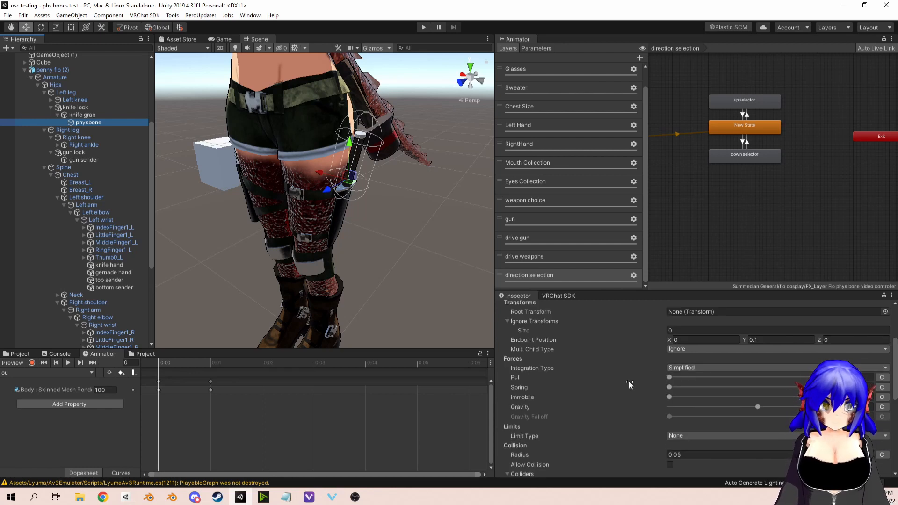
scroll(633, 378, "down", 5)
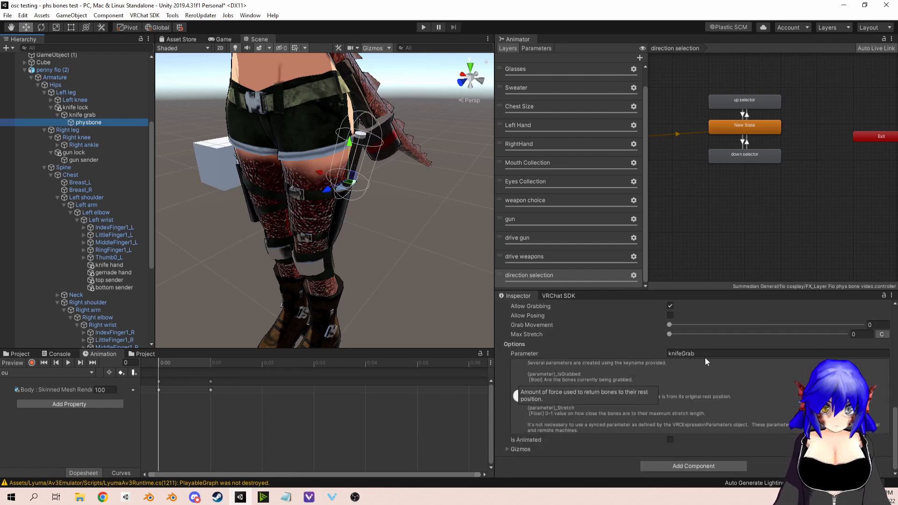
left_click(706, 354)
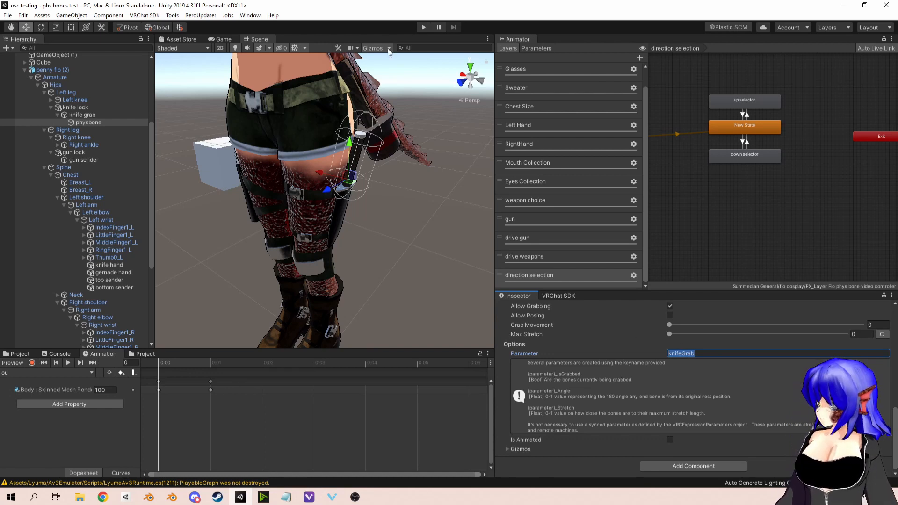
Step: Find the knifeGrab_IsGrabbed and weapon parameters among the animator parameters
left_click(536, 47)
scroll(563, 175, "down", 2)
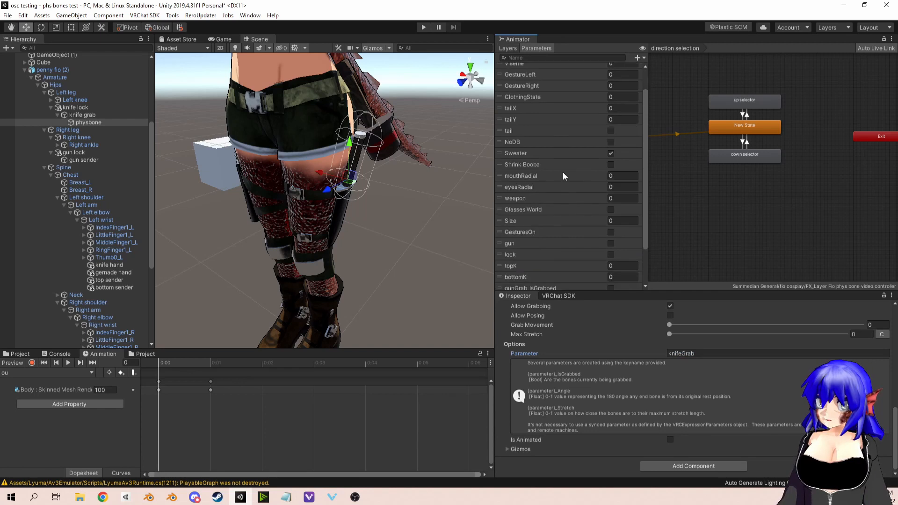
scroll(563, 177, "down", 3)
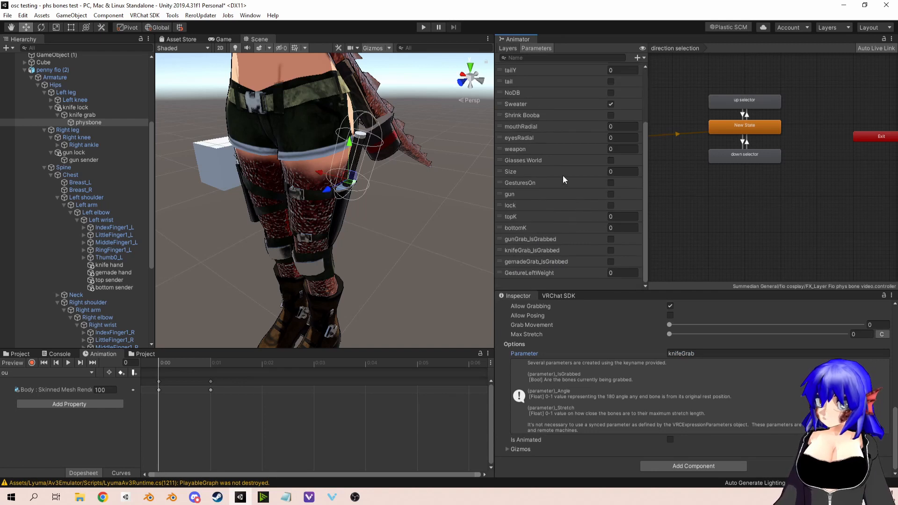
left_click(534, 250)
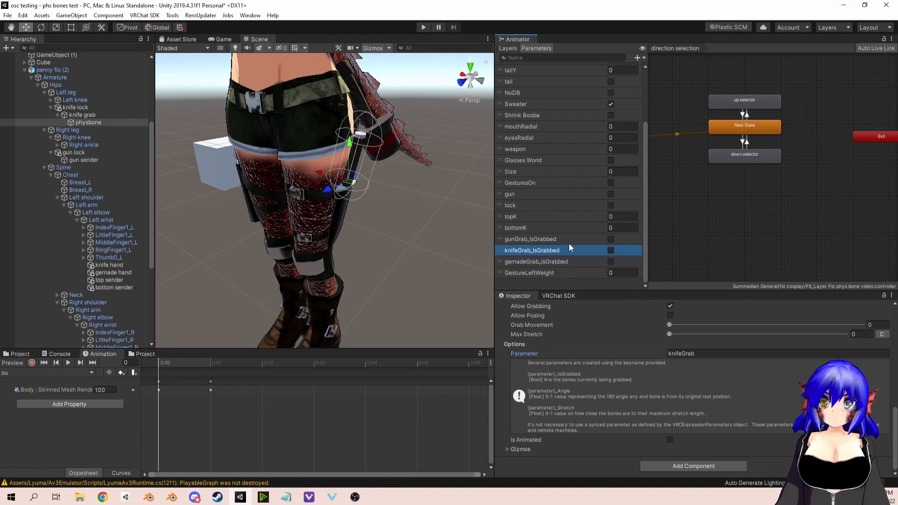
left_click(524, 148)
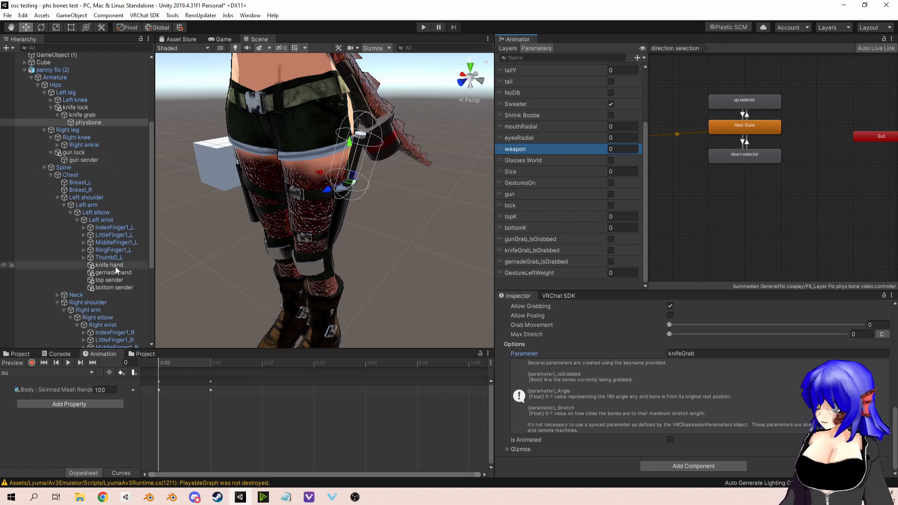
Step: Inspect the VRC Contact Sender on knife grab and its custom collision tag
left_click(71, 114)
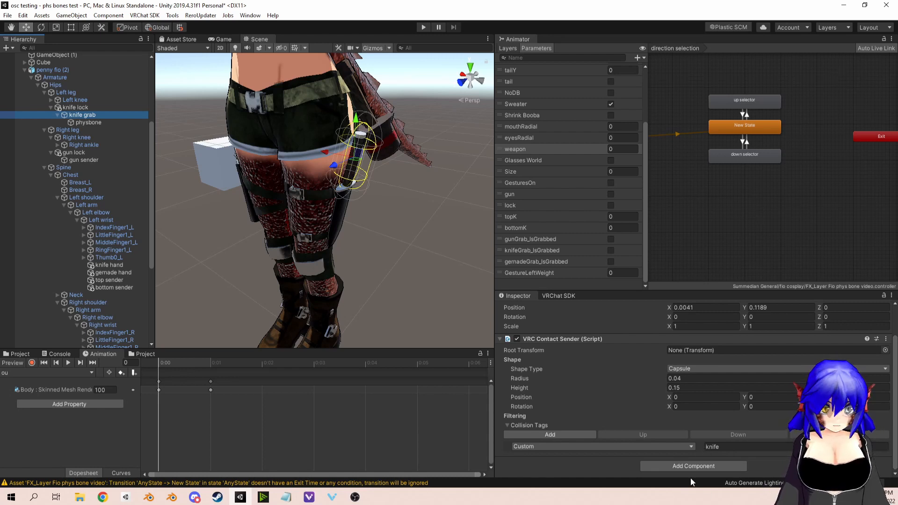
left_click(736, 446)
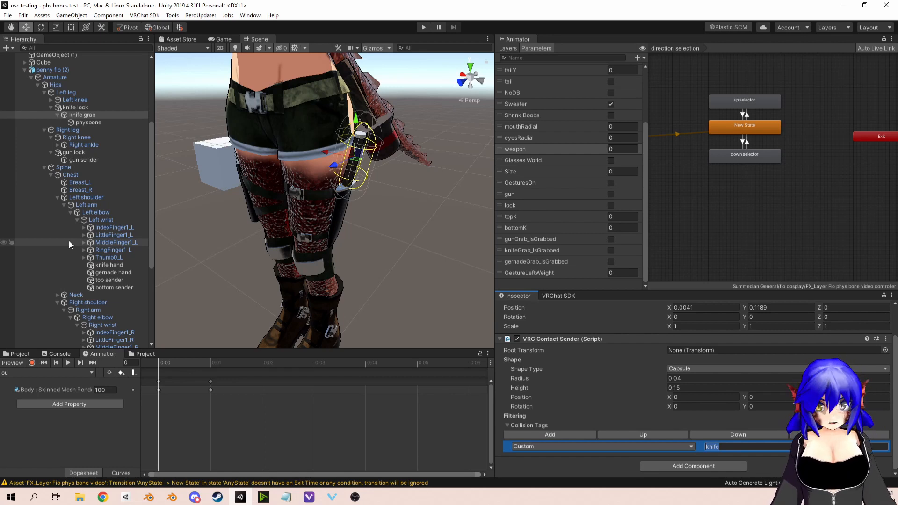
Step: Inspect the top sender object under the left wrist, checking its receiver placement, collision tag and parameter name
left_click(119, 280)
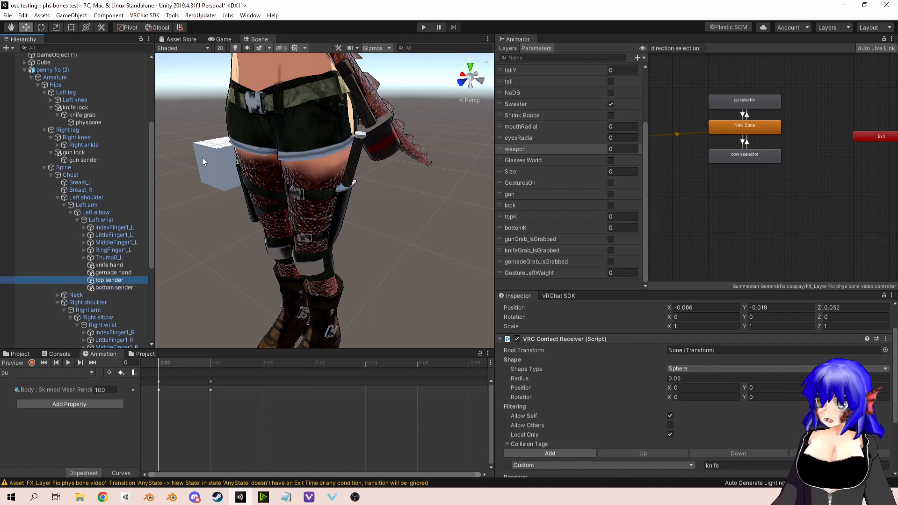
middle_click_drag(314, 89, 322, 179)
scroll(323, 180, "down", 10)
middle_click_drag(403, 223, 351, 194)
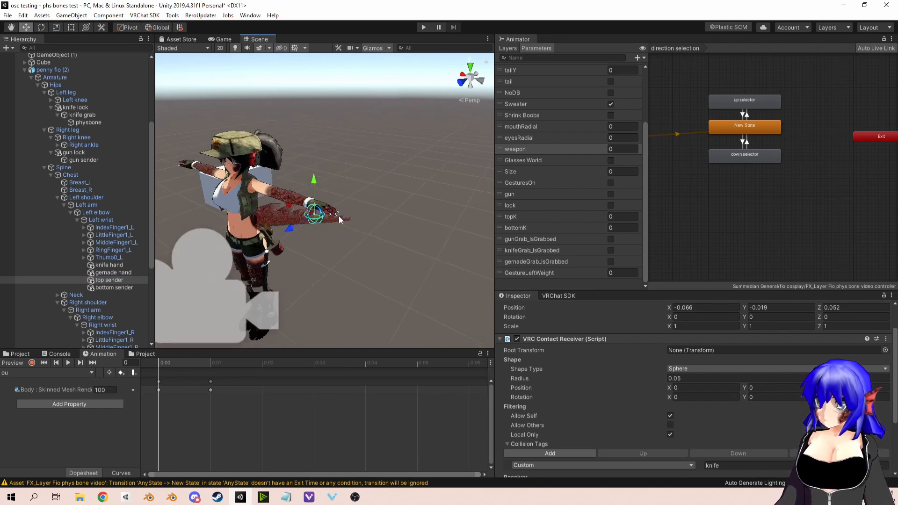
left_click(106, 279)
scroll(735, 349, "down", 3)
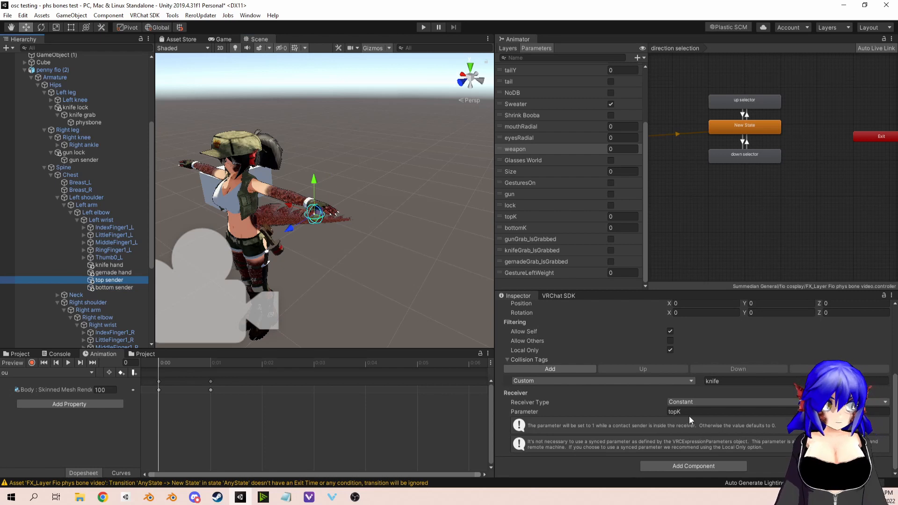
Step: Review the VRC Contact Receiver shape, filtering and parameter settings on the bottom sender object
left_click(120, 287)
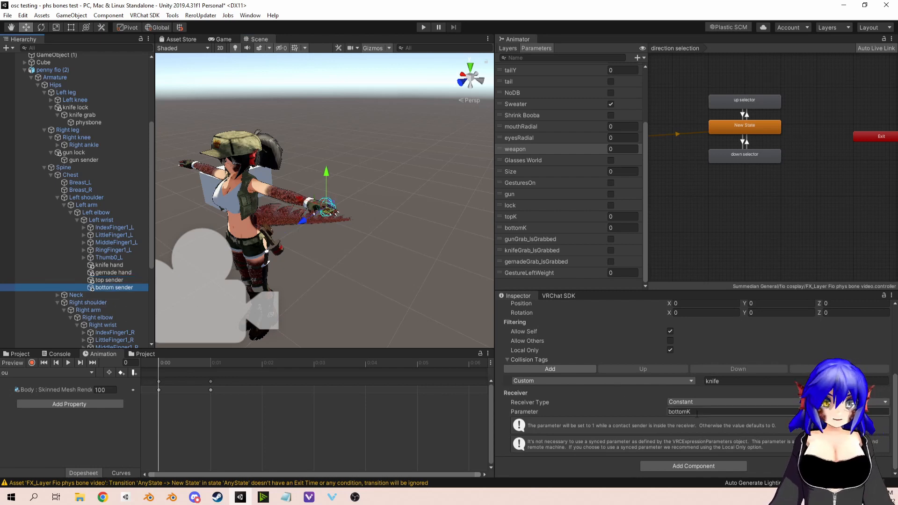
scroll(696, 413, "up", 3)
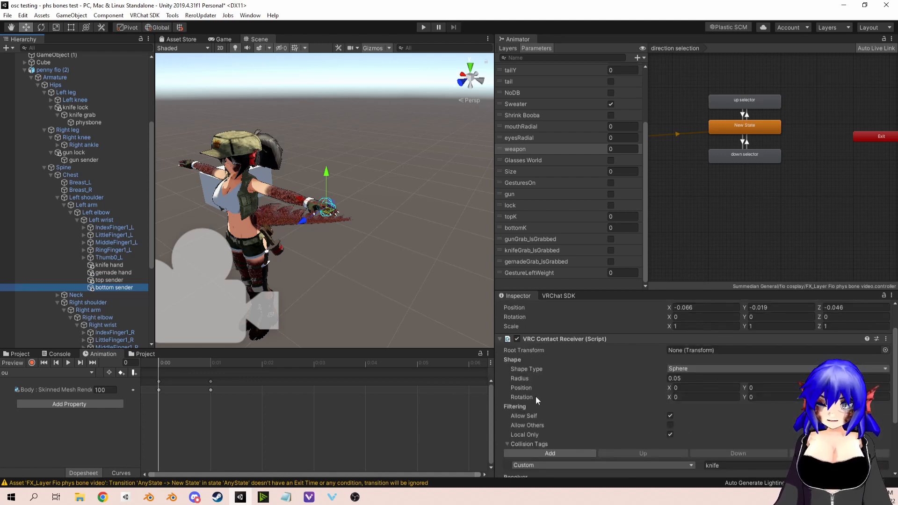
scroll(731, 344, "down", 3)
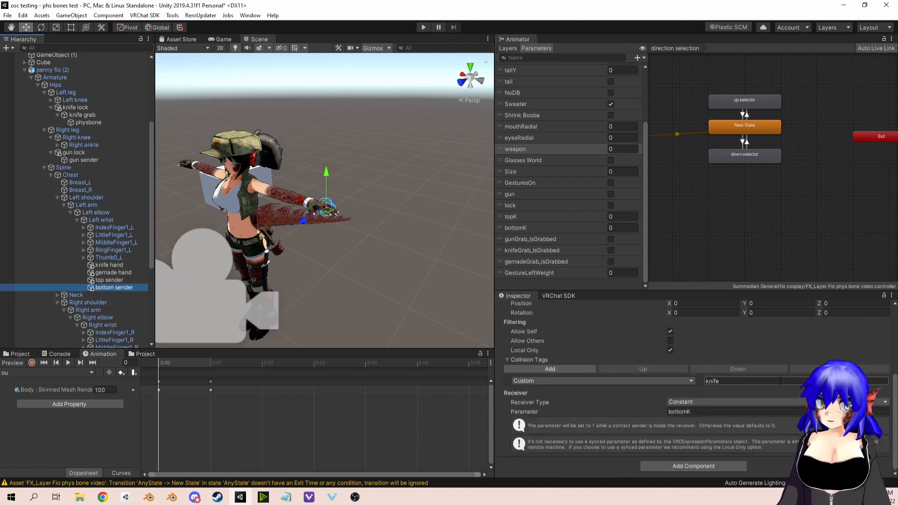
Step: Return to top sender and find the topK and bottomK parameters among the animator parameters
left_click(110, 279)
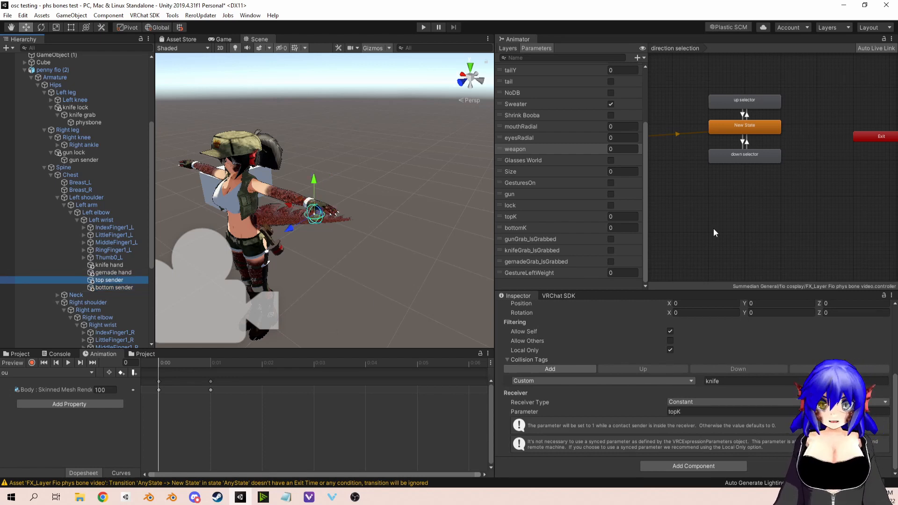
left_click(527, 216)
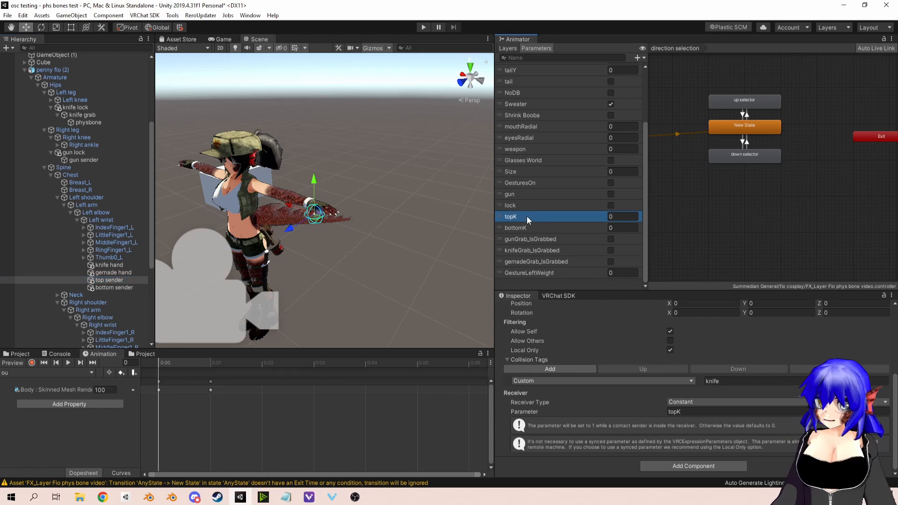
left_click(528, 228)
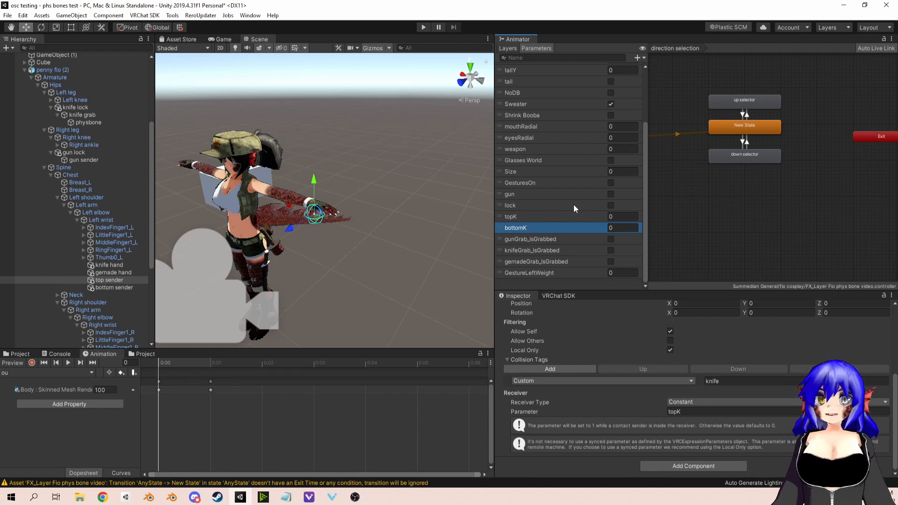
Step: Examine the direction selection layer's up selector state and the transition conditions from New State to up selector and down selector
left_click(719, 116)
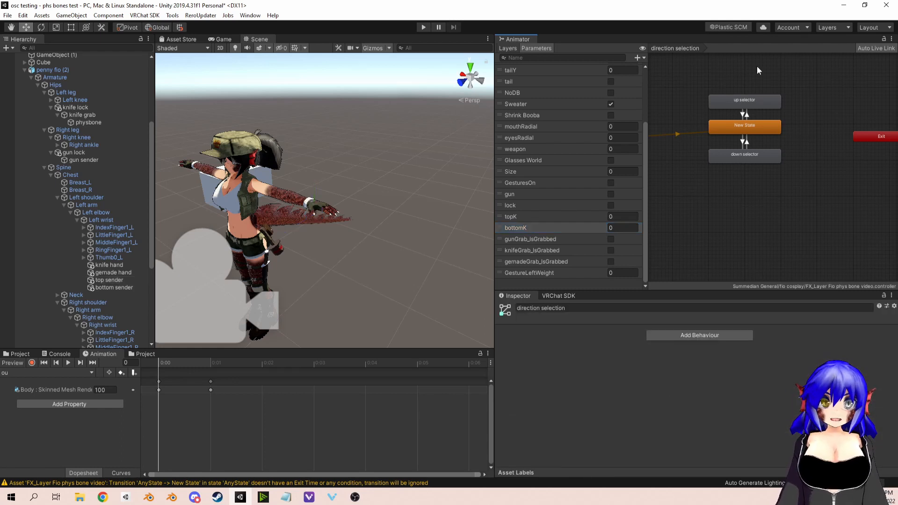
left_click_drag(757, 67, 766, 195)
left_click(779, 213)
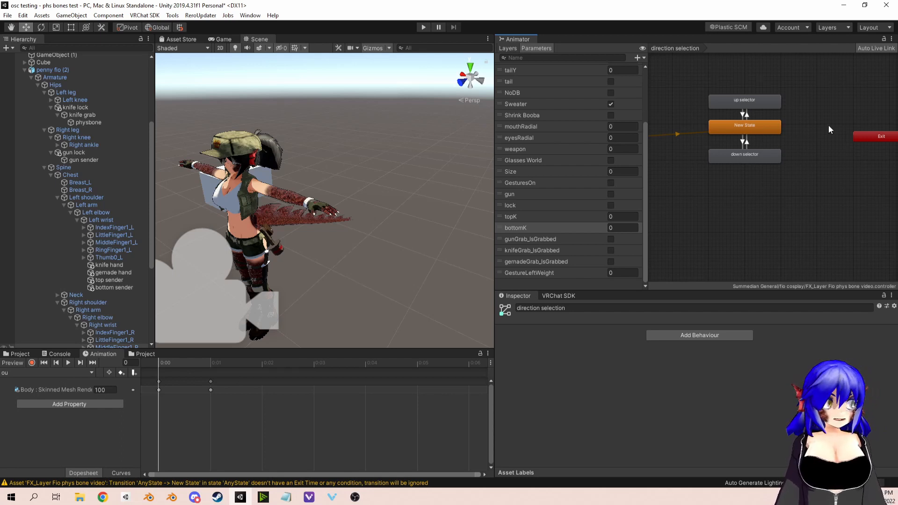
scroll(842, 149, "down", 1)
scroll(803, 181, "up", 4)
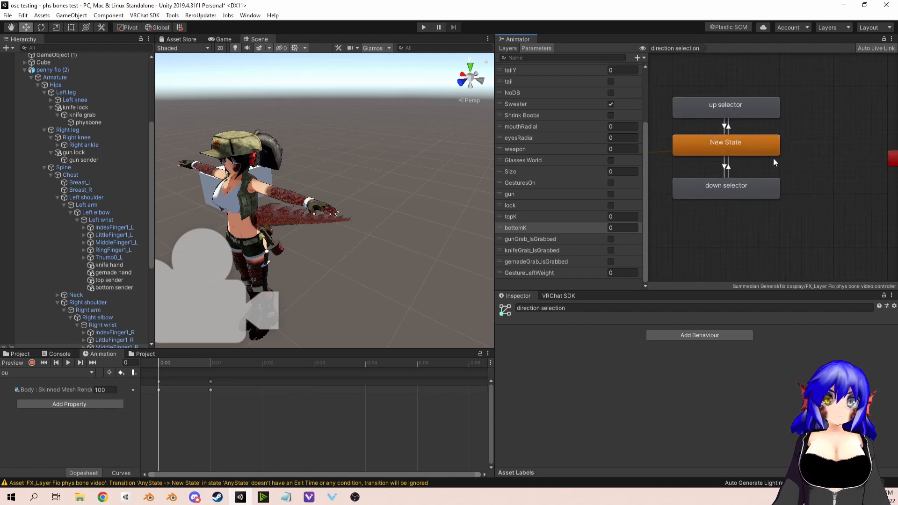
middle_click_drag(773, 158, 817, 165)
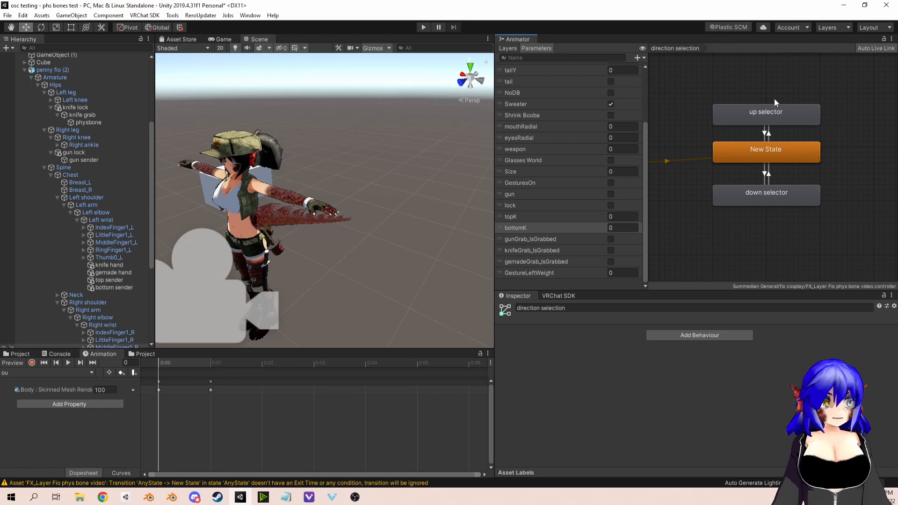
left_click(778, 111)
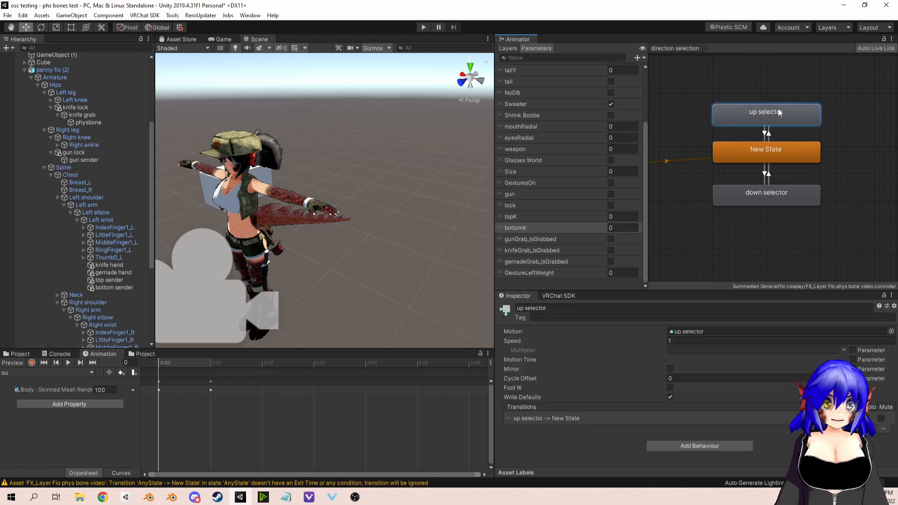
left_click(768, 132)
scroll(865, 382, "down", 2)
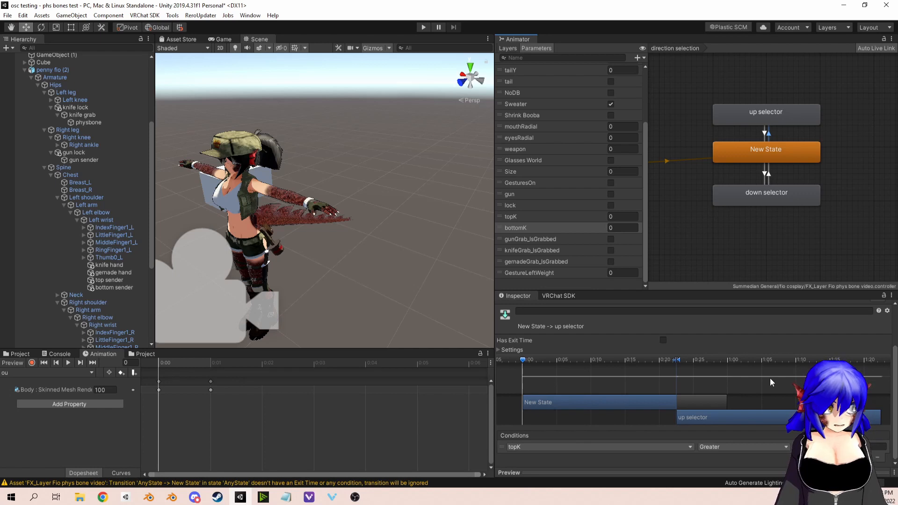
left_click(765, 175)
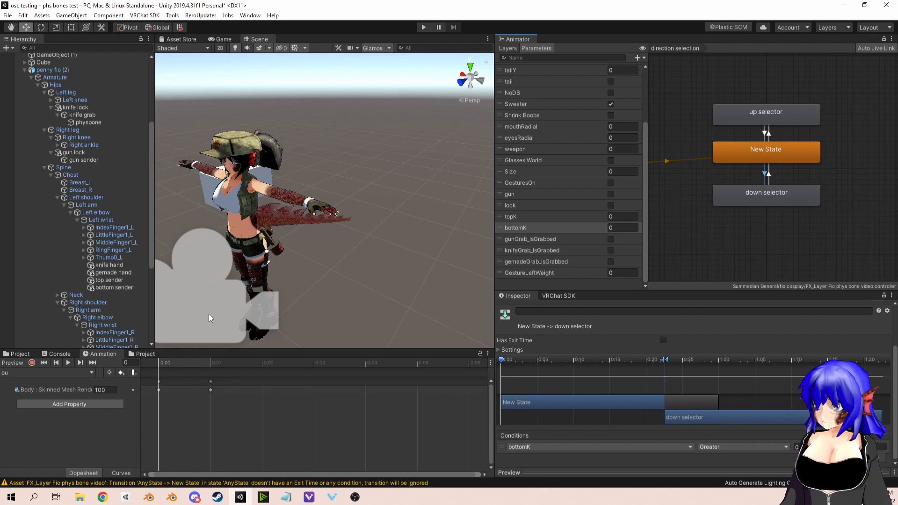
Step: Compare the receiver parameters on top sender and bottom sender with the transition conditions
left_click(109, 280)
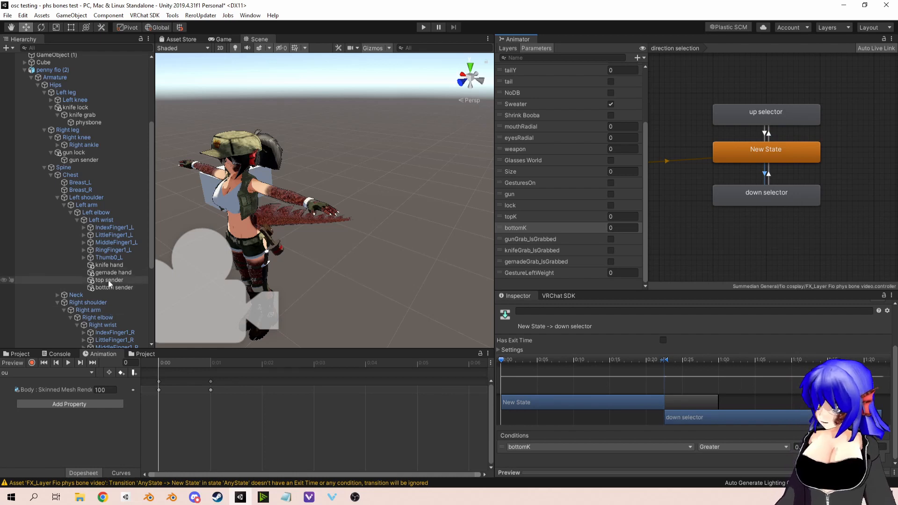
scroll(720, 402, "down", 3)
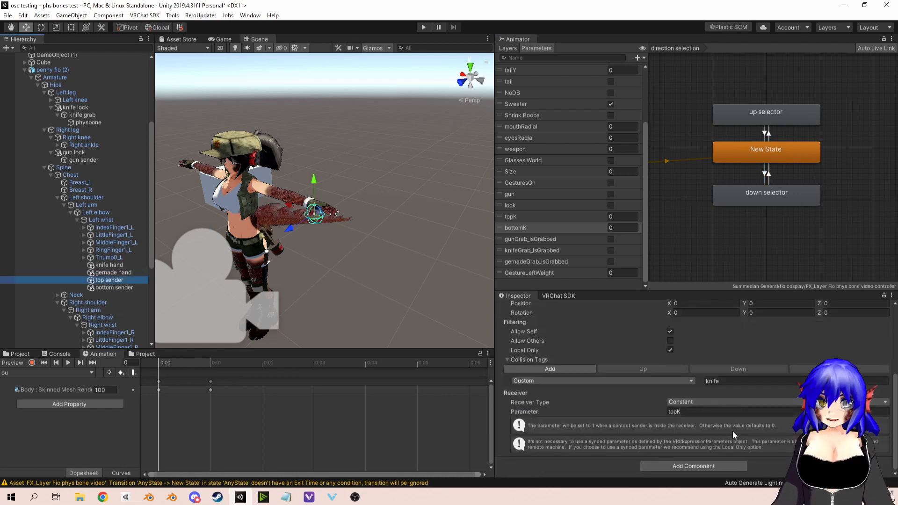
left_click(113, 287)
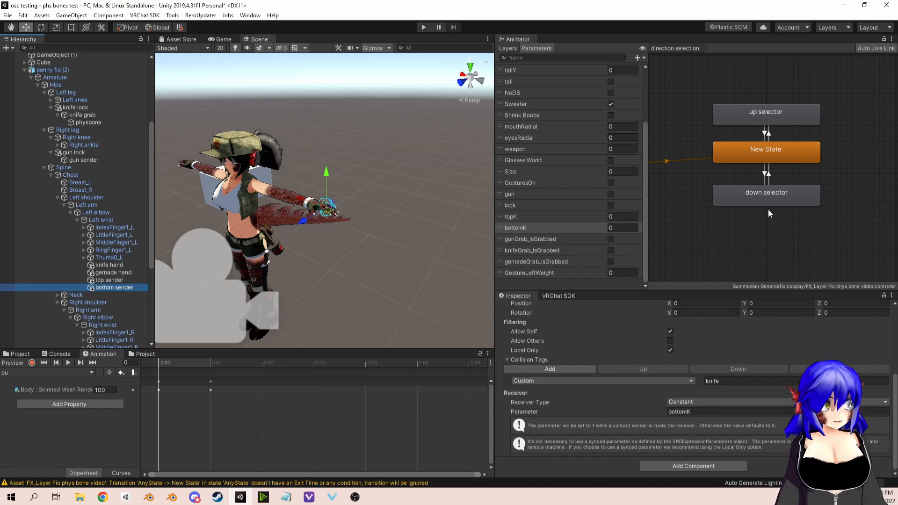
Step: Find the up selector clip in the fio cosplay folder and view its animated property
left_click(45, 373)
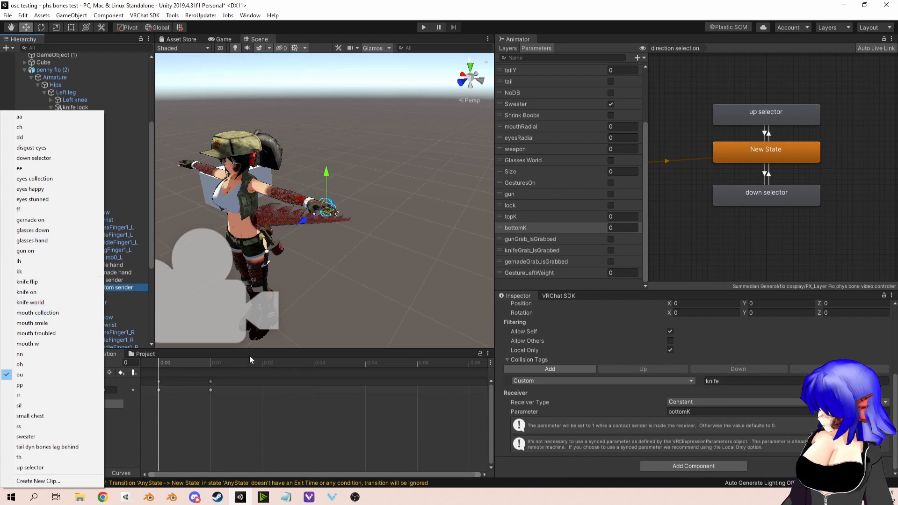
left_click(271, 390)
left_click(144, 355)
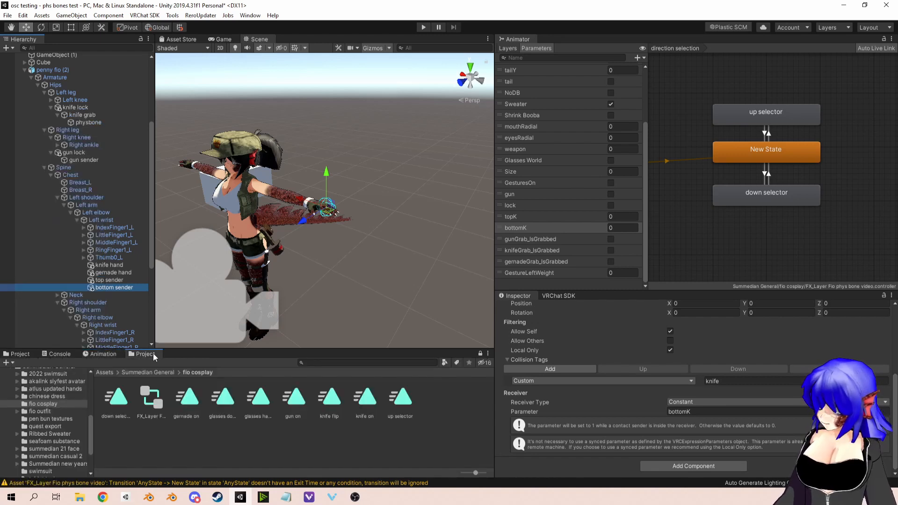
left_click(400, 398)
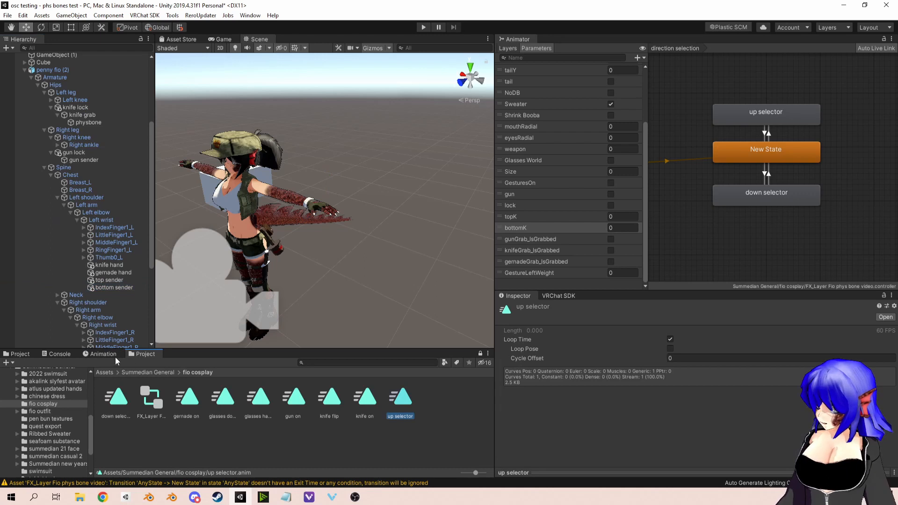
left_click(99, 354)
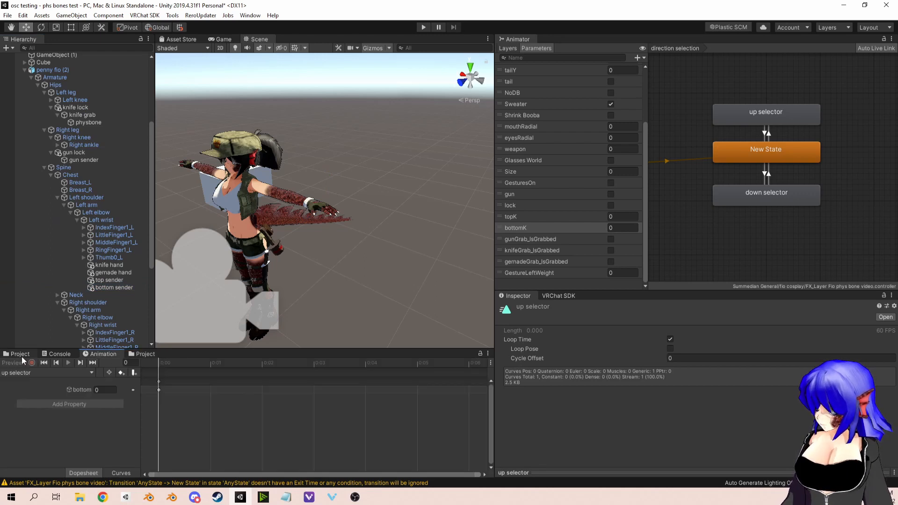
Step: Preview the up selector clip on penny fio (2) and inspect the bottom sender object it animates
left_click(49, 72)
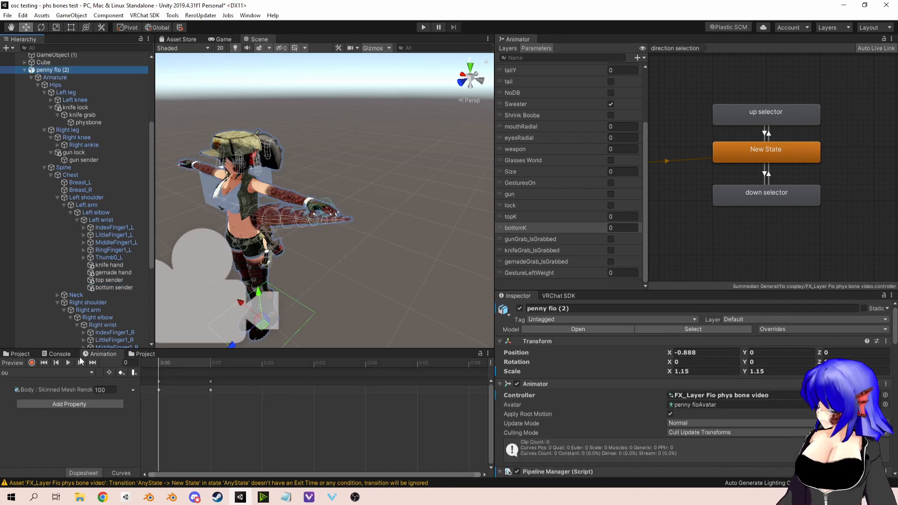
left_click(63, 372)
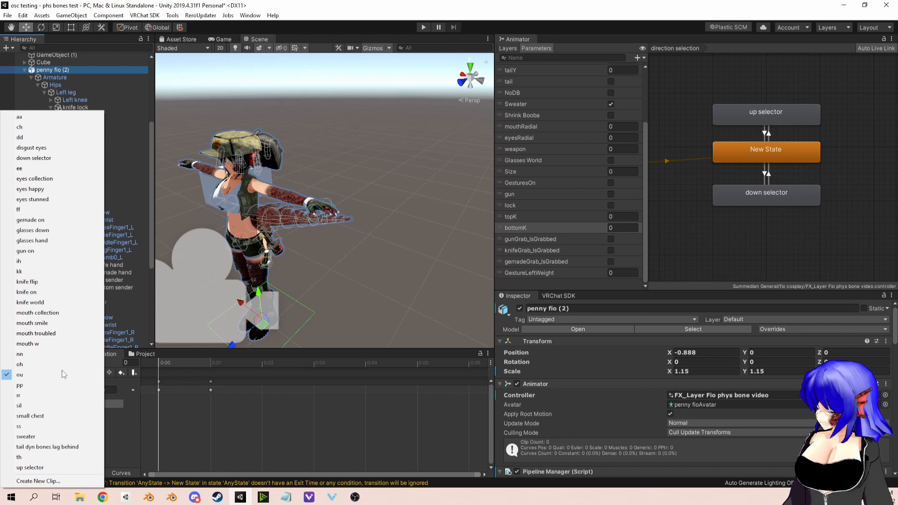
left_click(46, 469)
left_click(14, 365)
scroll(351, 211, "up", 5)
middle_click_drag(354, 224, 372, 209)
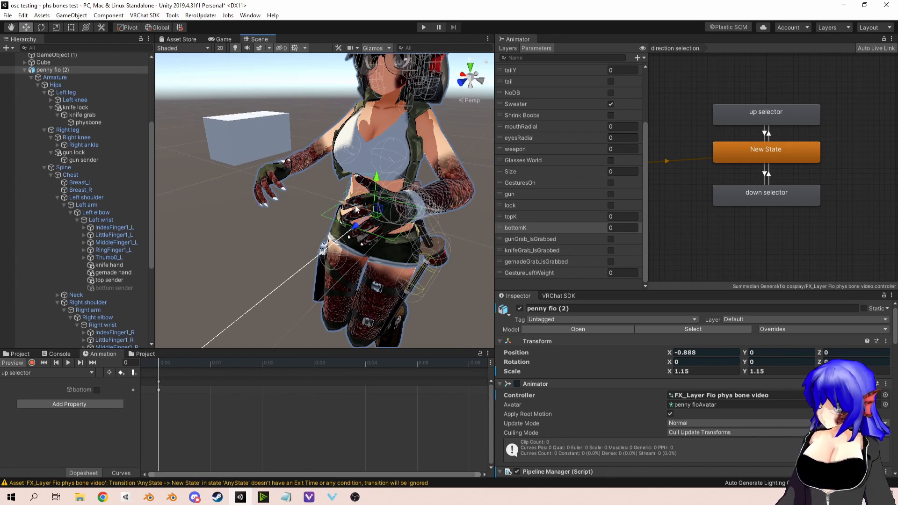
left_click(114, 287)
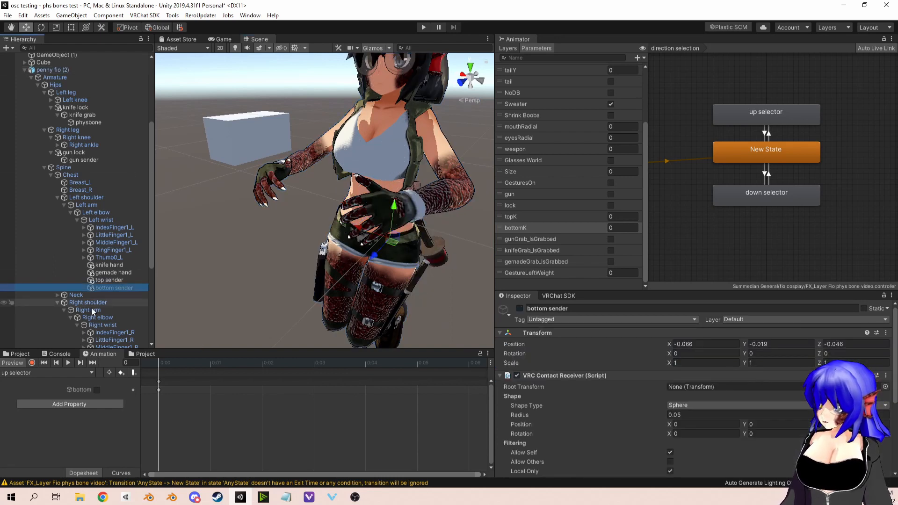
Step: Check the down selector state and view the animated property of its clip from the fio cosplay folder
left_click(51, 372)
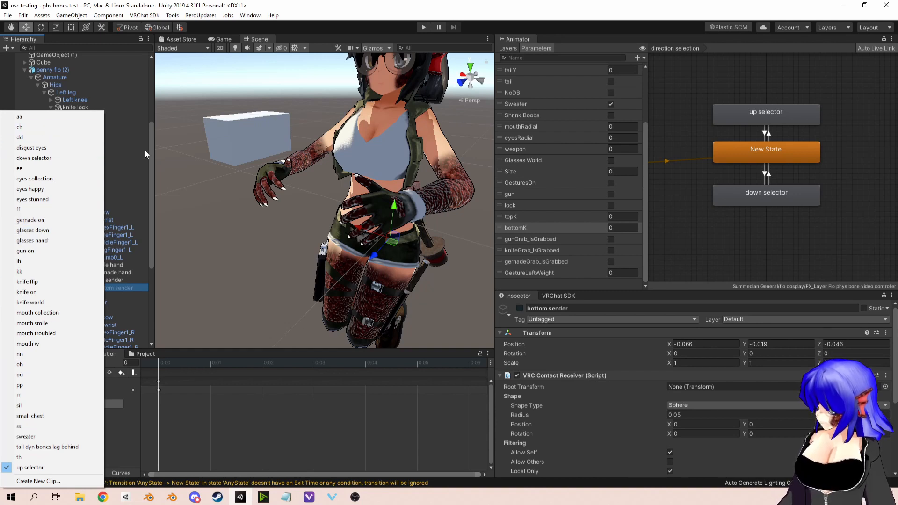
left_click(809, 199)
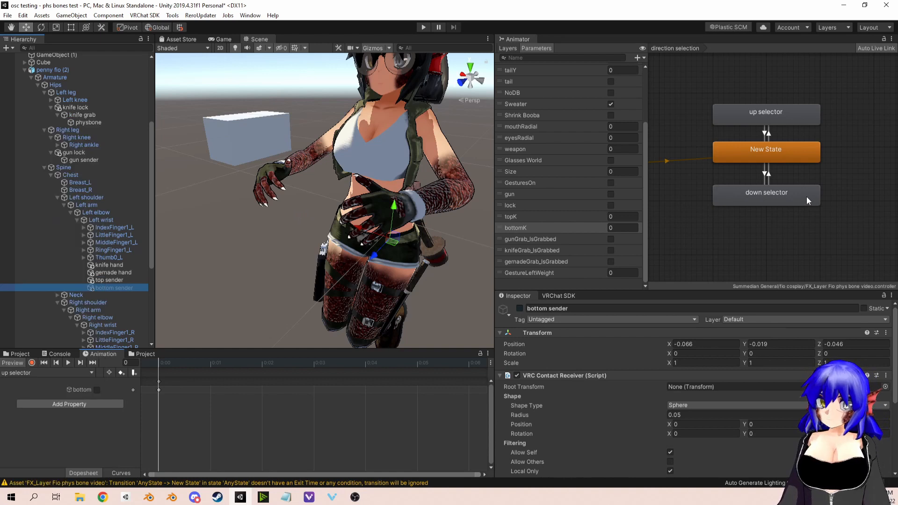
left_click(806, 196)
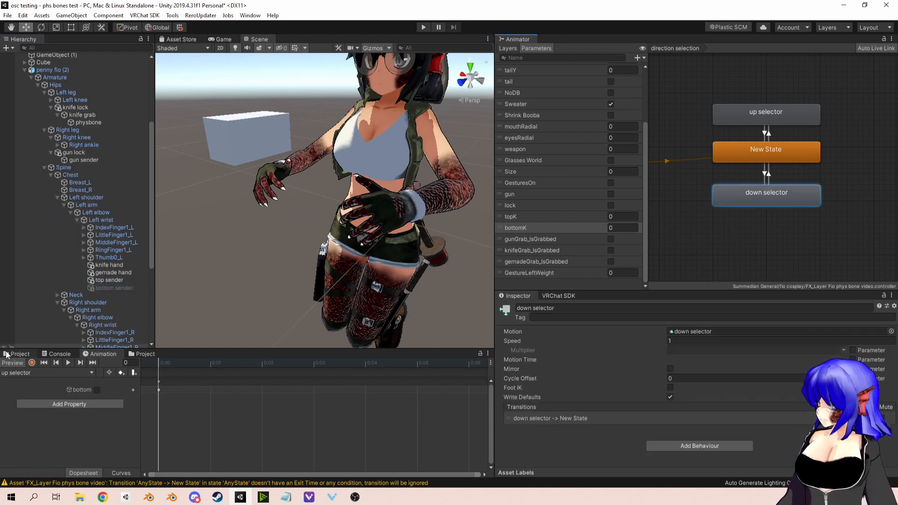
left_click(150, 354)
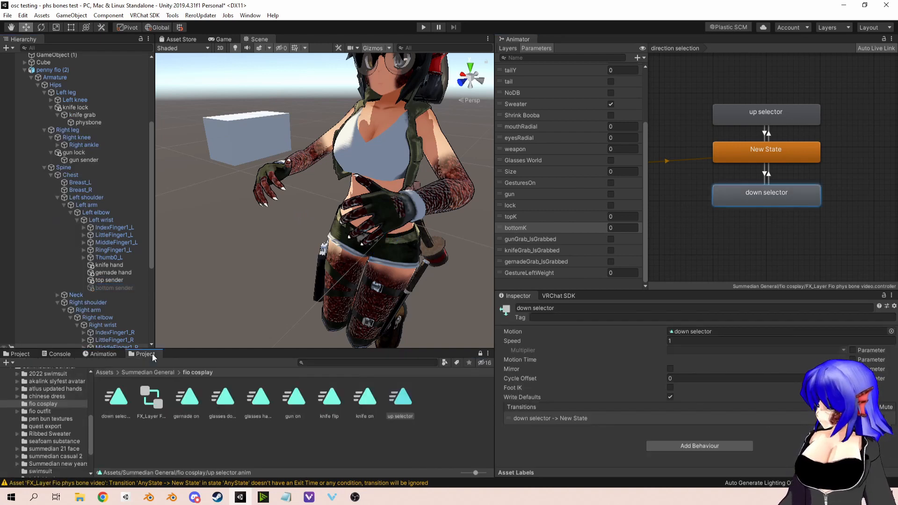
left_click(118, 401)
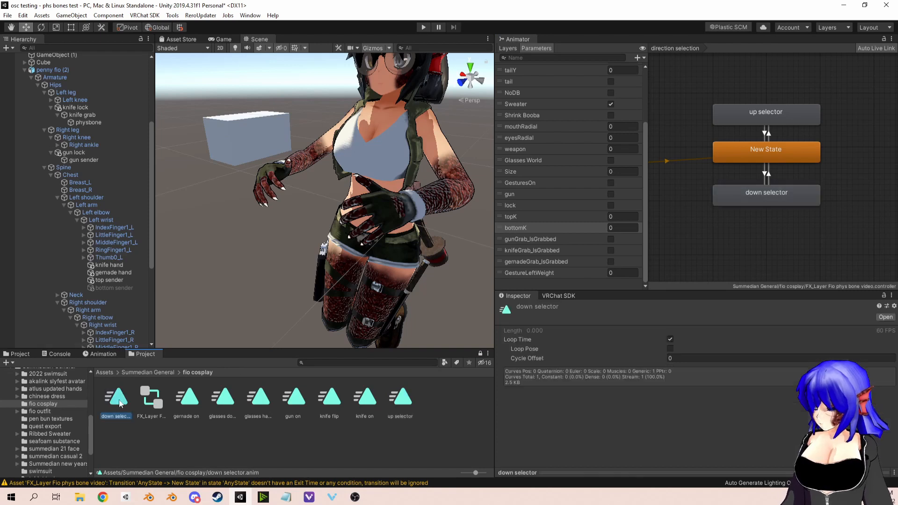
left_click(107, 354)
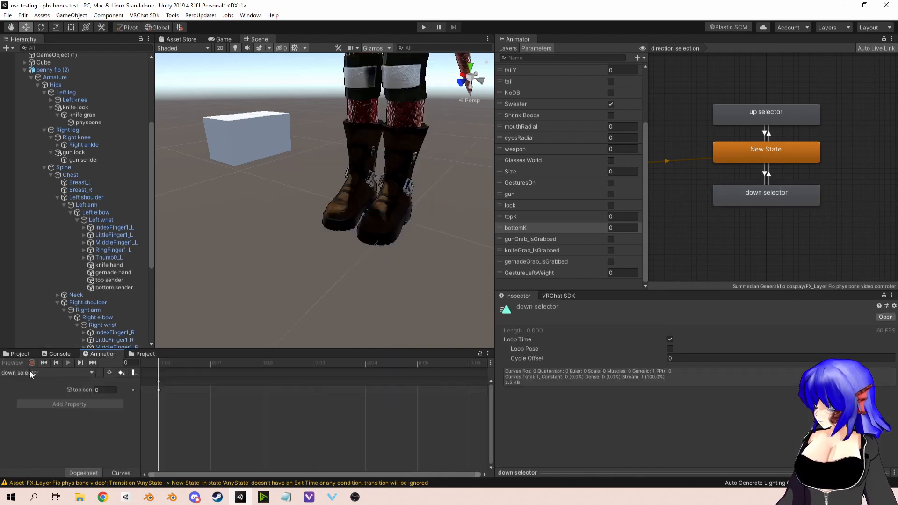
Step: Preview the down selector clip on penny fio (2) and inspect the top sender object it animates
left_click(46, 70)
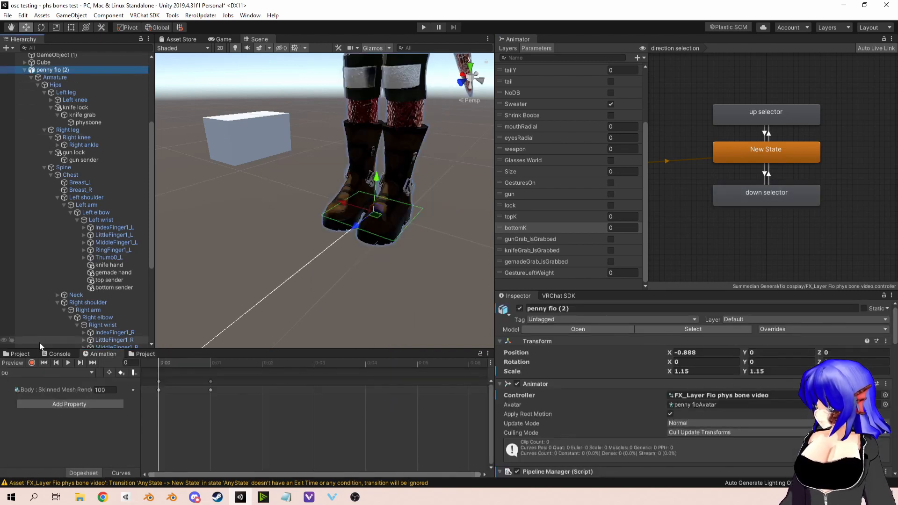
left_click(40, 371)
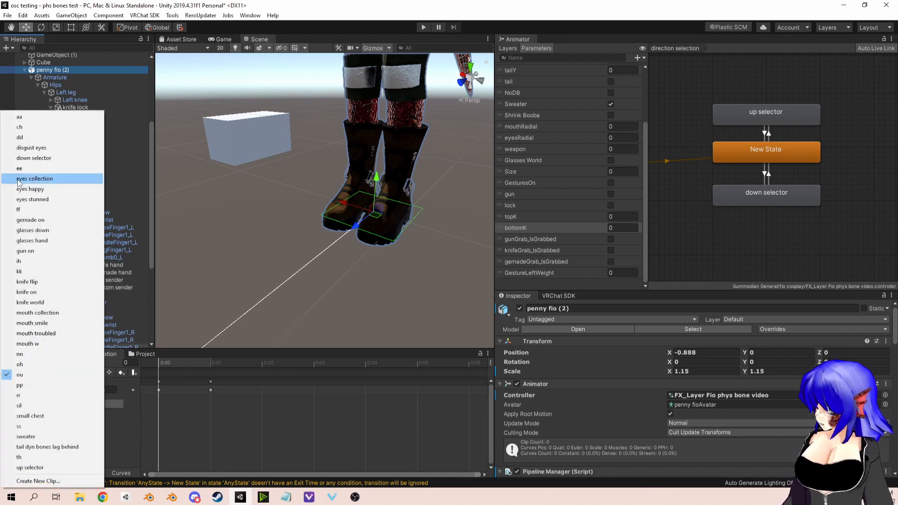
left_click(34, 158)
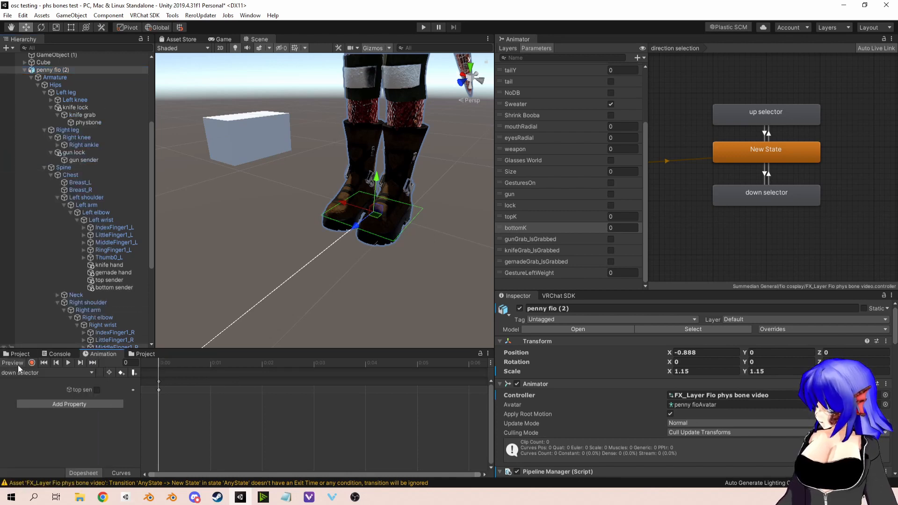
right_click_drag(386, 194, 508, 222)
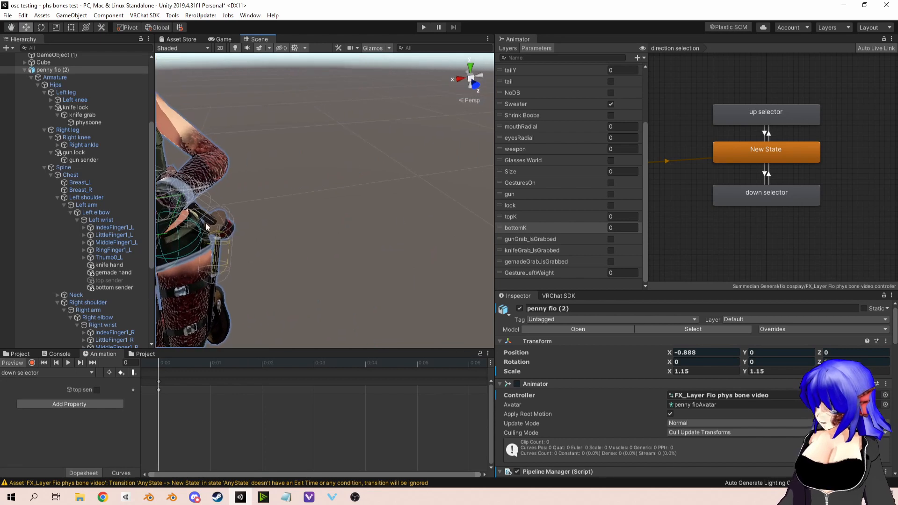
middle_click_drag(206, 226, 433, 296)
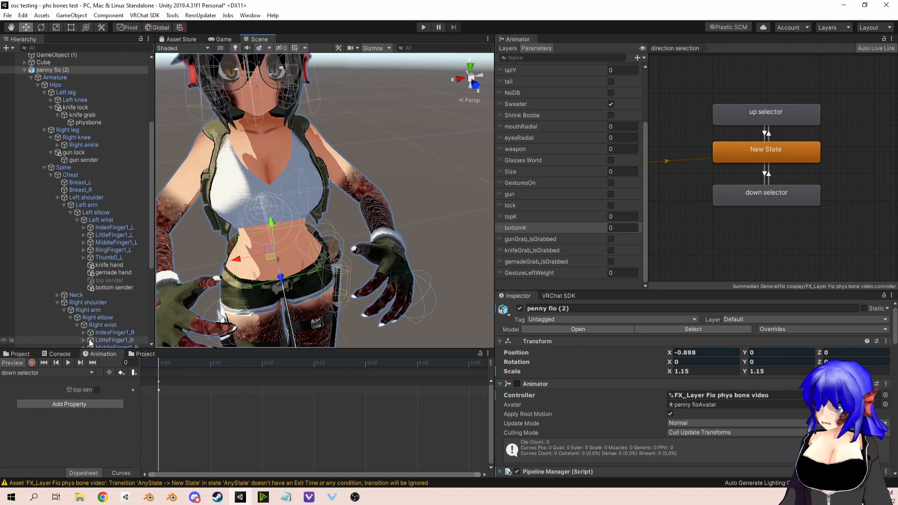
left_click(108, 280)
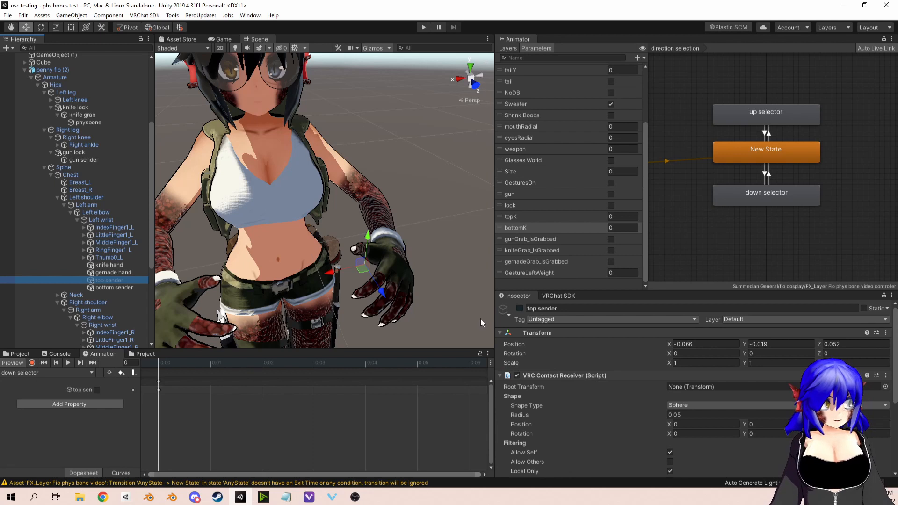
Step: Switch top sender's VRC Contact Receiver off and on again, and end the clip preview
left_click(516, 375)
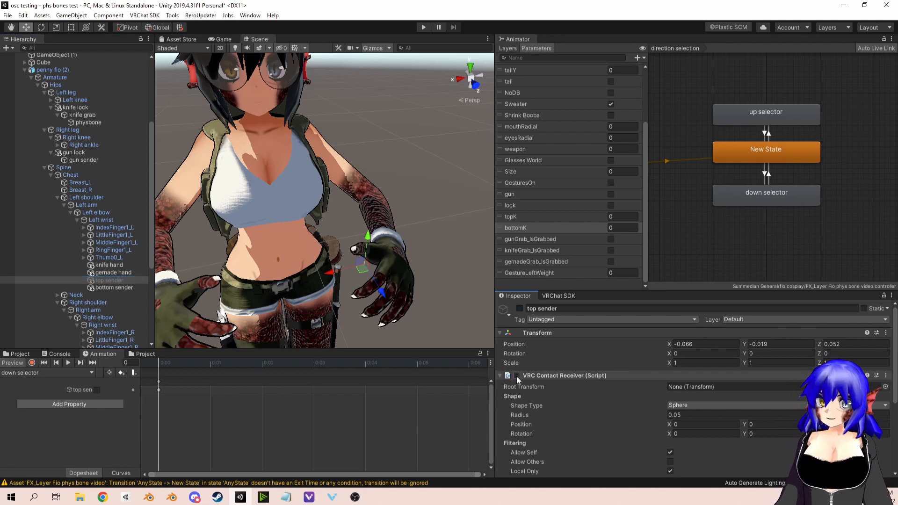
left_click(516, 375)
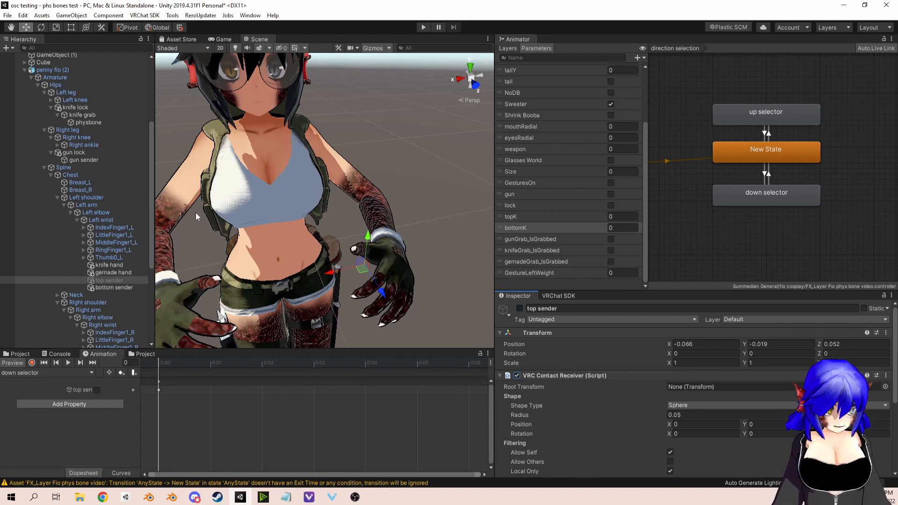
left_click(12, 363)
Step: Examine the top sender contact sphere around the avatar's left hand from several angles
middle_click_drag(373, 150, 362, 166)
right_click_drag(368, 168, 319, 162)
middle_click_drag(375, 229, 327, 155)
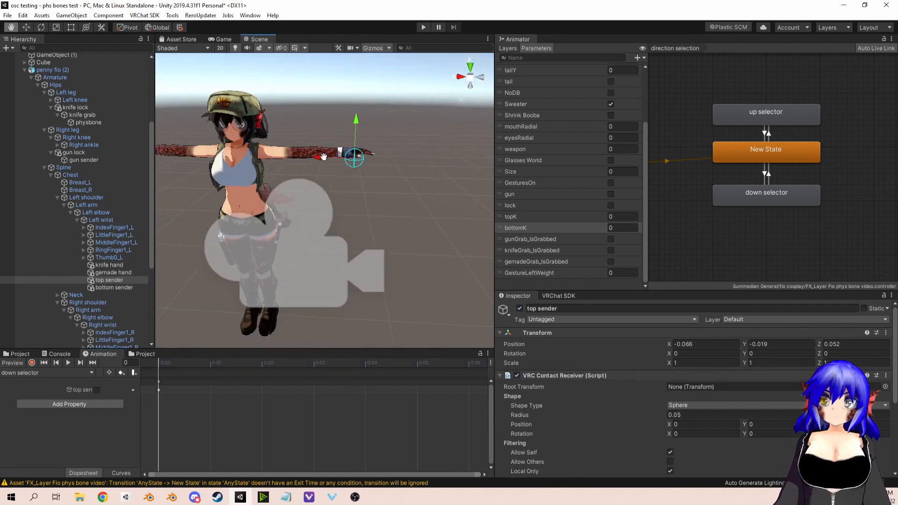
scroll(327, 160, "down", 3)
scroll(328, 162, "up", 7)
right_click_drag(364, 165, 329, 164)
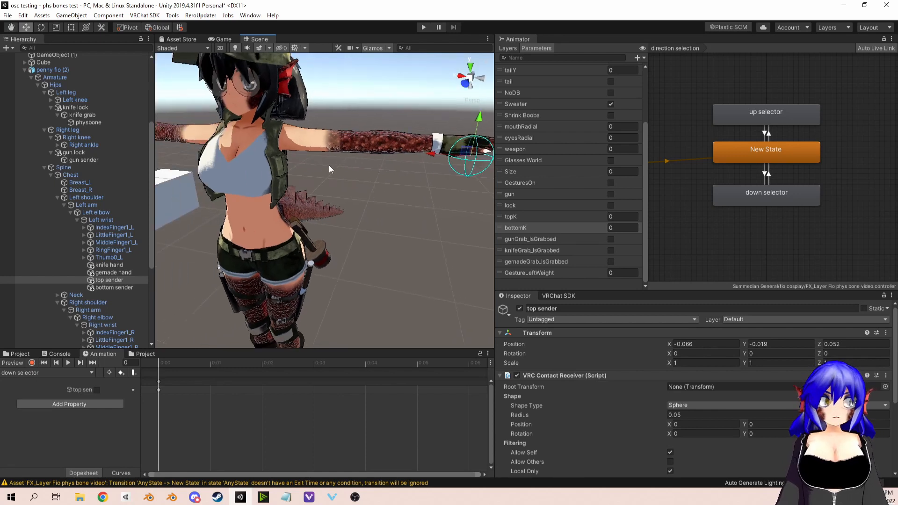
middle_click_drag(363, 158, 344, 170)
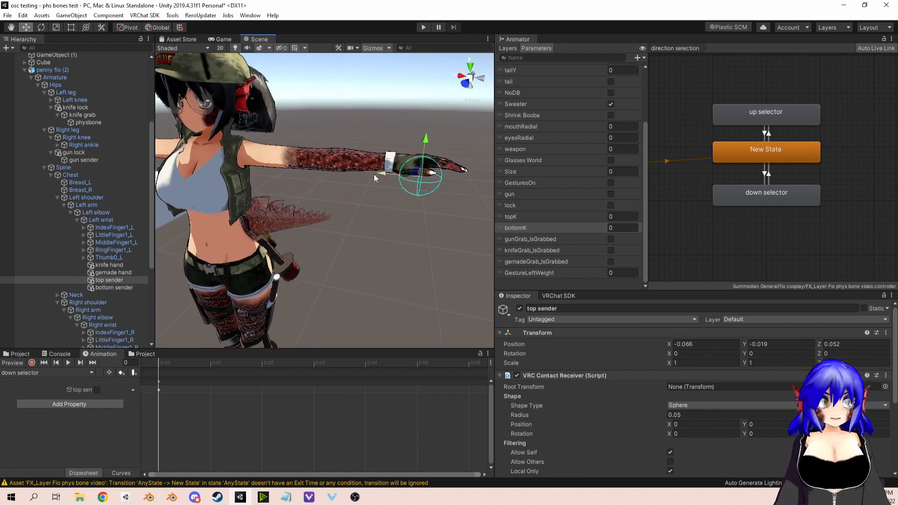
right_click_drag(374, 174, 358, 169)
middle_click_drag(357, 170, 355, 170)
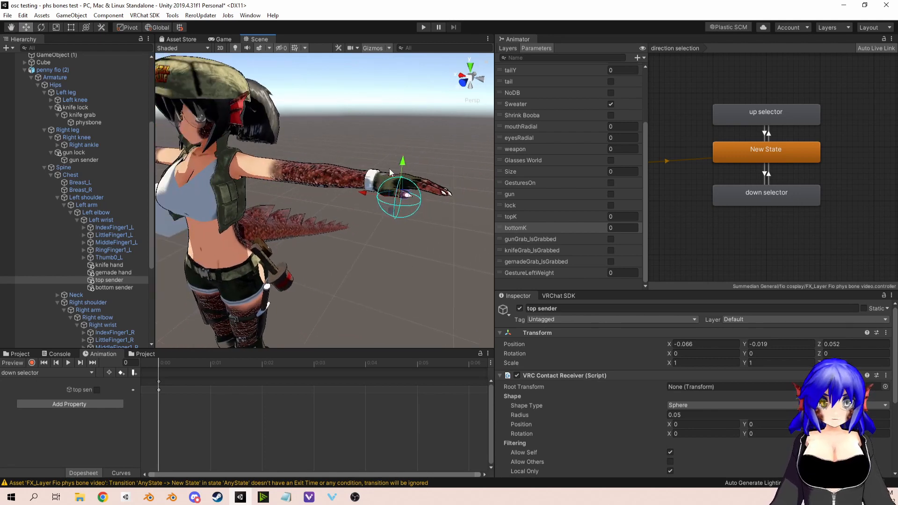
left_click(349, 208)
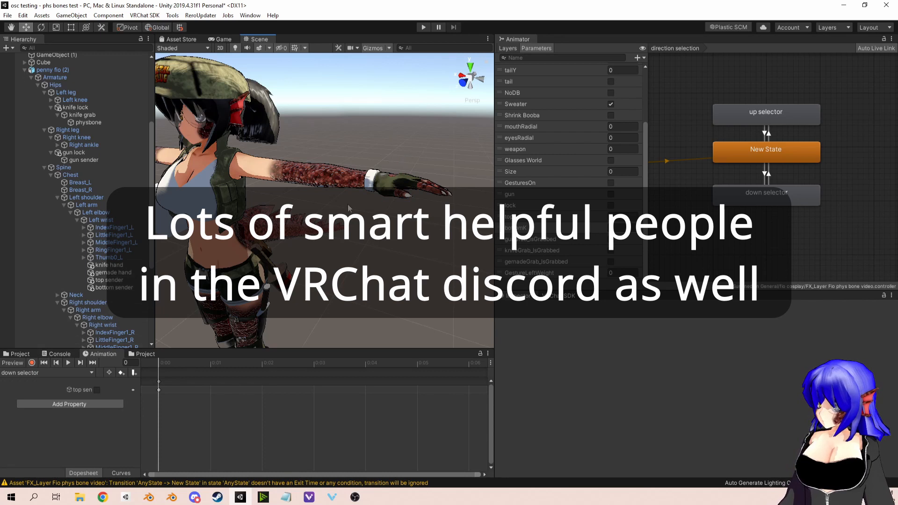
left_click(109, 280)
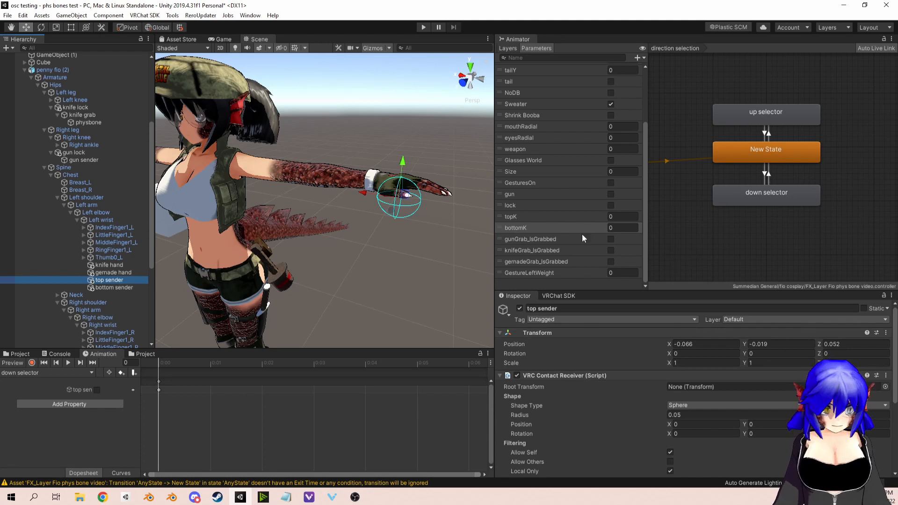
Step: Open the drive weapons layer and check the conditions of the transition from weapon off to default state
left_click(527, 146)
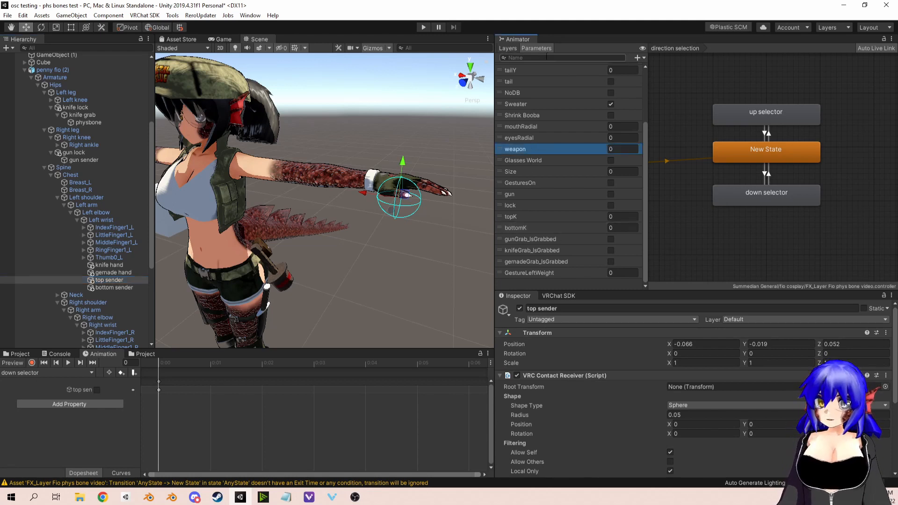
left_click(509, 48)
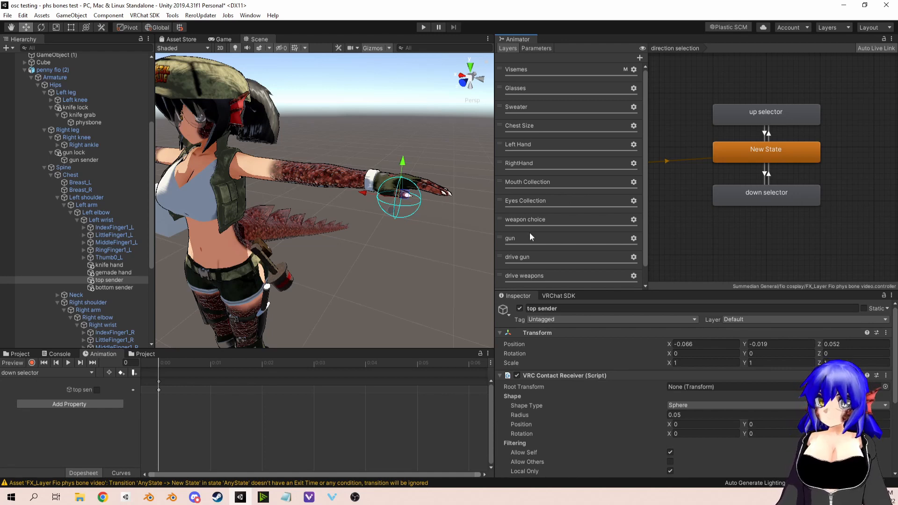
scroll(530, 232, "down", 1)
left_click(525, 257)
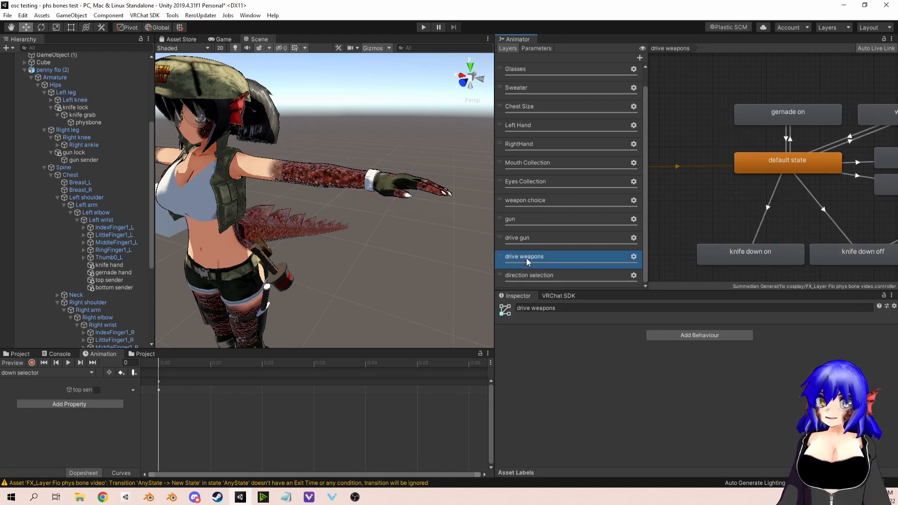
middle_click_drag(789, 213, 749, 198)
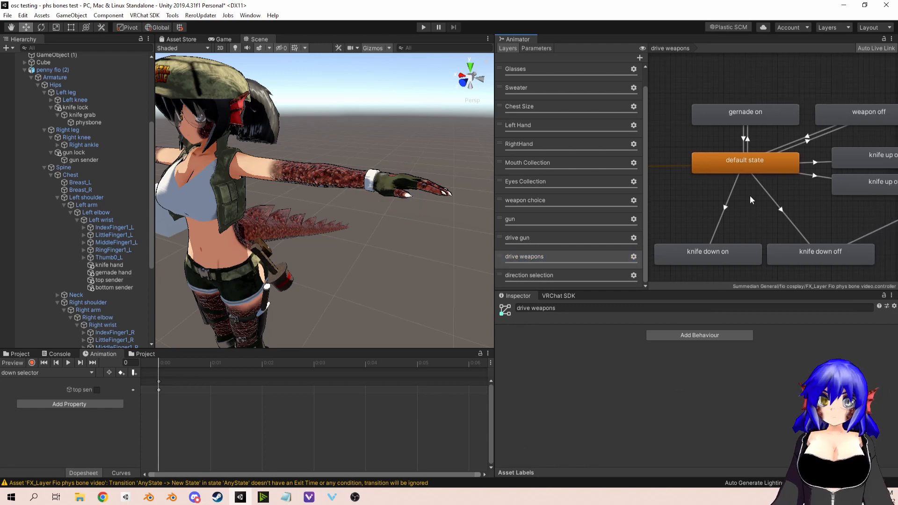
left_click(799, 136)
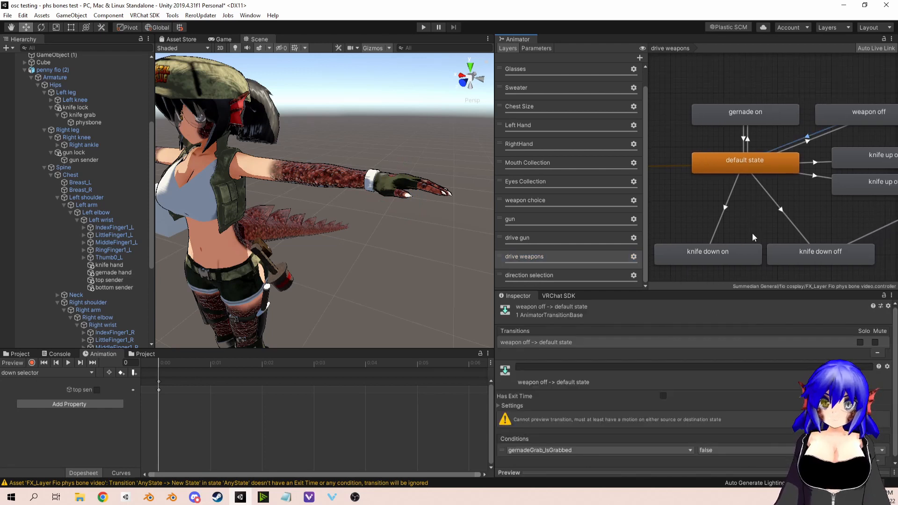
Step: Compare the conditions of the transitions from default state to knife up on and to knife up off
middle_click_drag(820, 159, 773, 155)
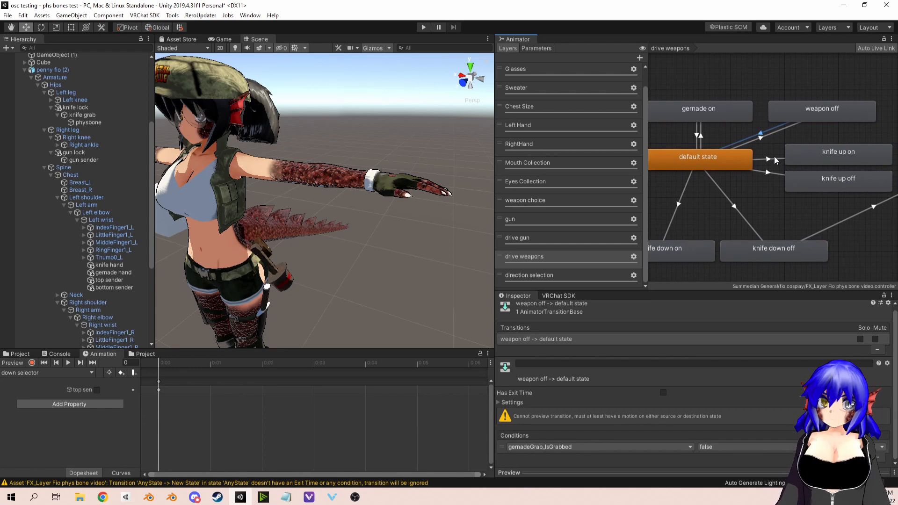
left_click(772, 159)
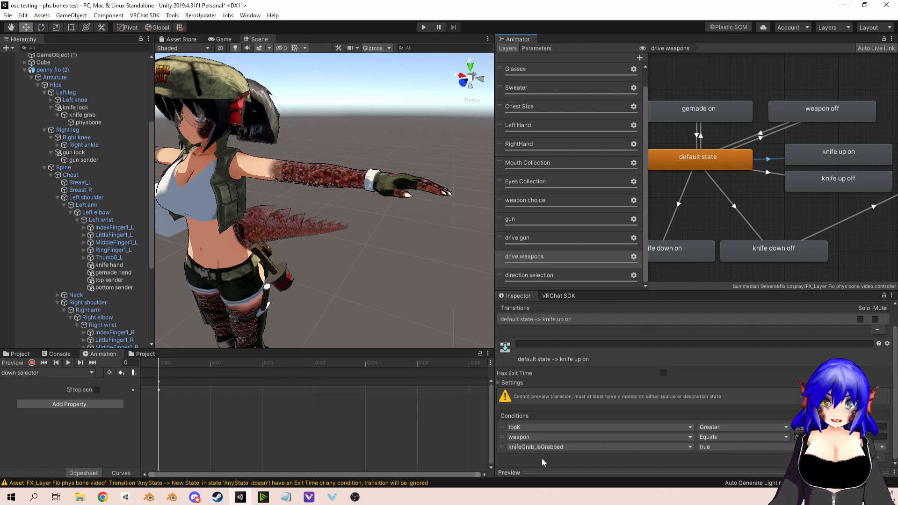
middle_click_drag(778, 176, 764, 178)
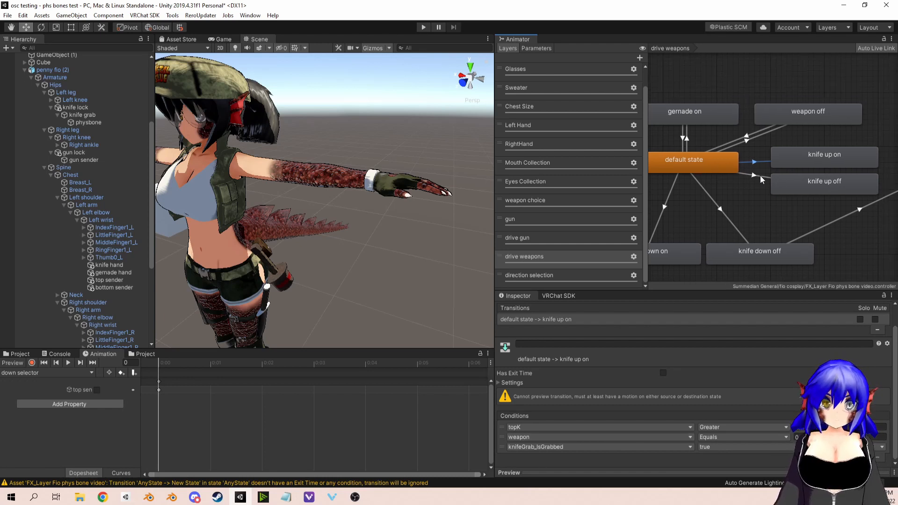
left_click(760, 175)
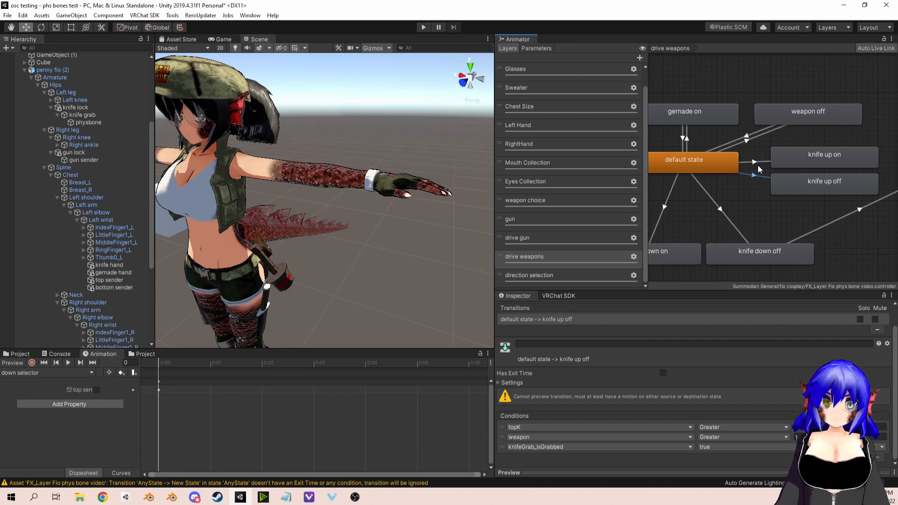
Step: Create a transition from knife up on back to default state in the drive weapons layer
left_click(802, 156)
right_click(804, 154)
left_click(816, 159)
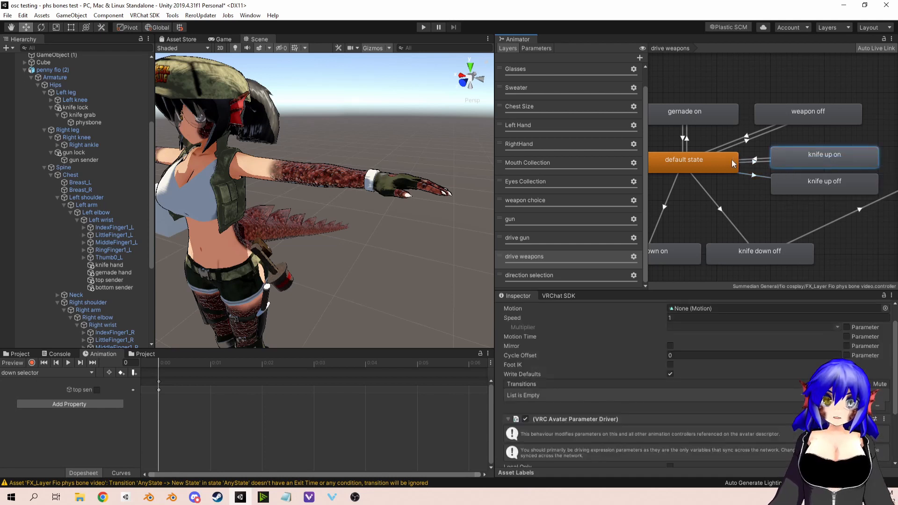
left_click(732, 163)
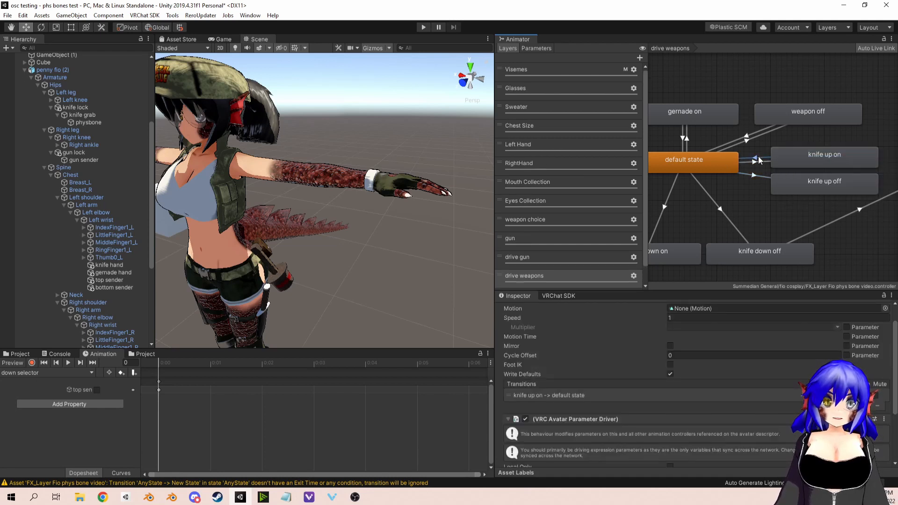
Step: Disable Has Exit Time on the knife up on to default state transition and add the condition knifeGrab_IsGrabbed false
left_click(877, 448)
left_click(660, 444)
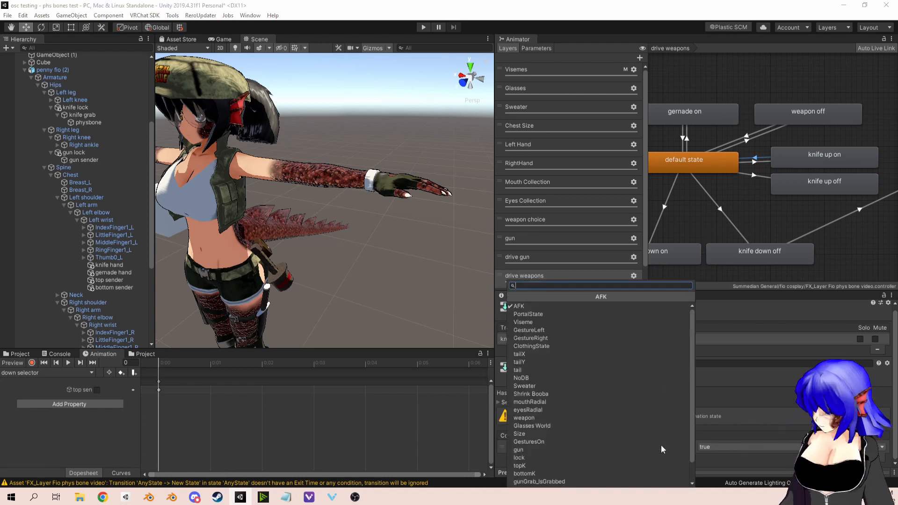
type("knife")
key("Return")
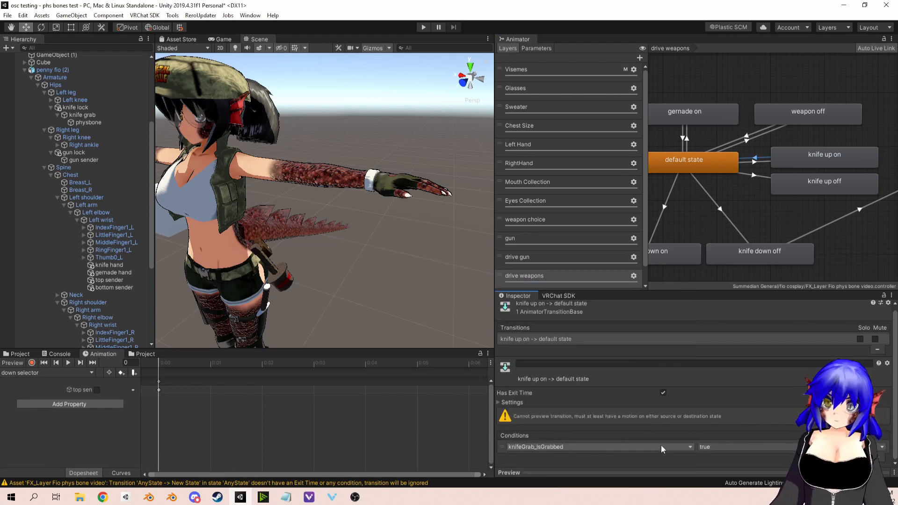
left_click(663, 393)
left_click(512, 402)
scroll(702, 380, "down", 2)
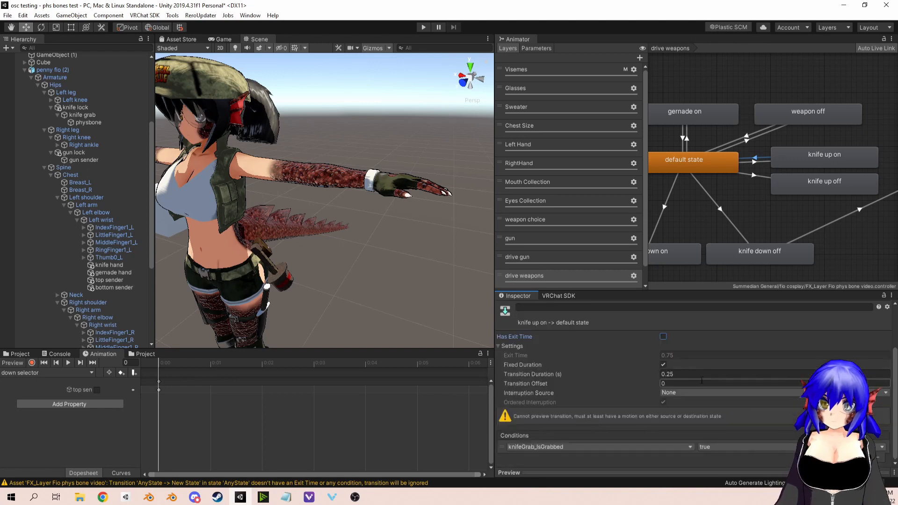
left_click(746, 446)
left_click(734, 467)
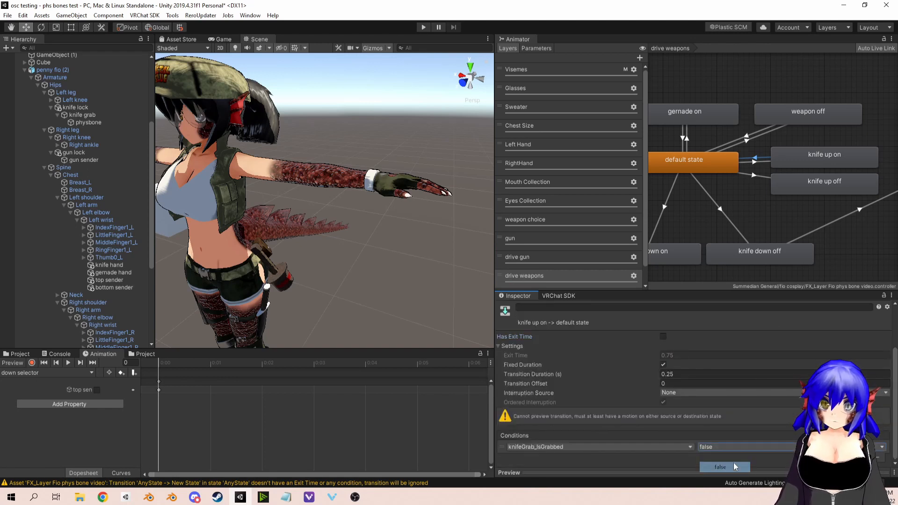
Step: Create a transition from knife up off back to default state
right_click(788, 186)
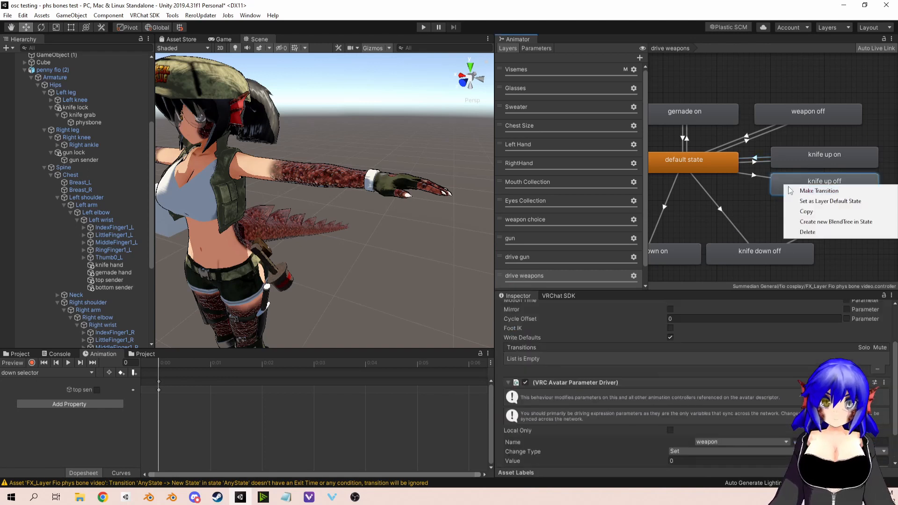
left_click(790, 191)
left_click(722, 167)
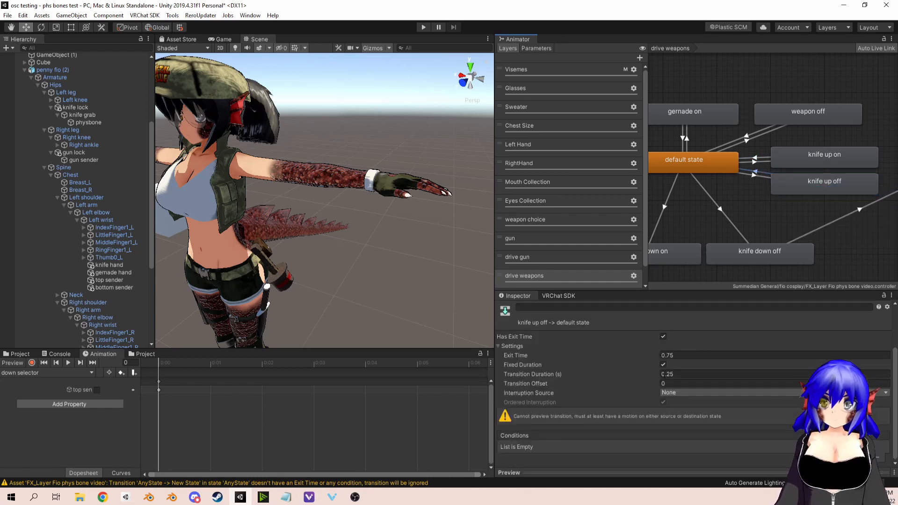
Step: Disable Has Exit Time on the knife up off to default state transition and add the condition knifeGrab_IsGrabbed false
left_click(662, 336)
left_click(662, 364)
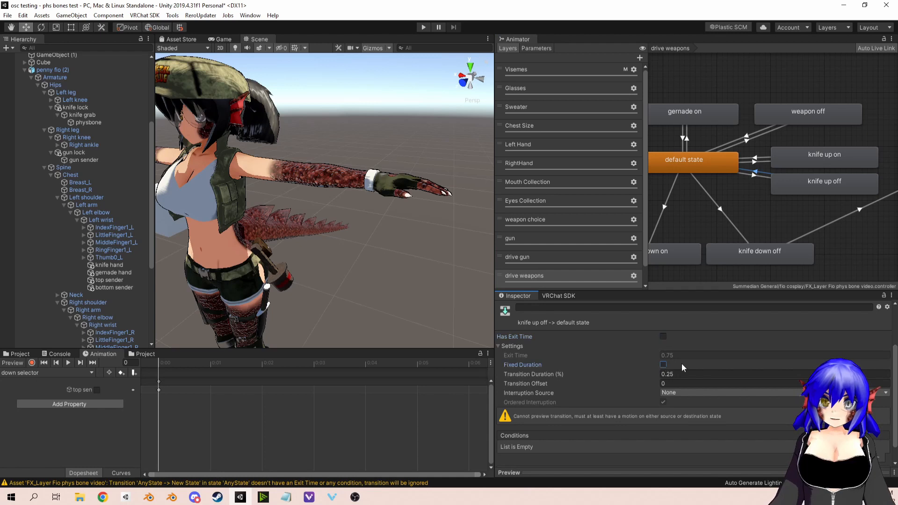
left_click(663, 346)
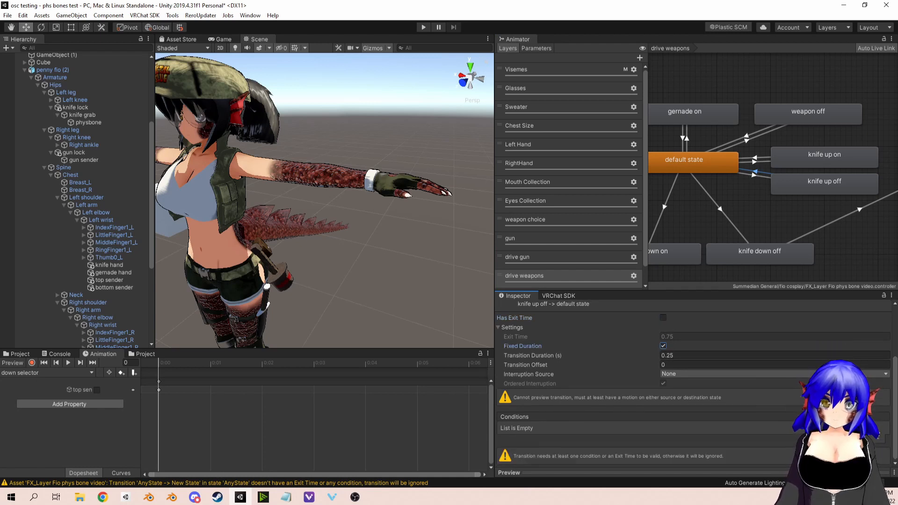
left_click(876, 437)
left_click(647, 447)
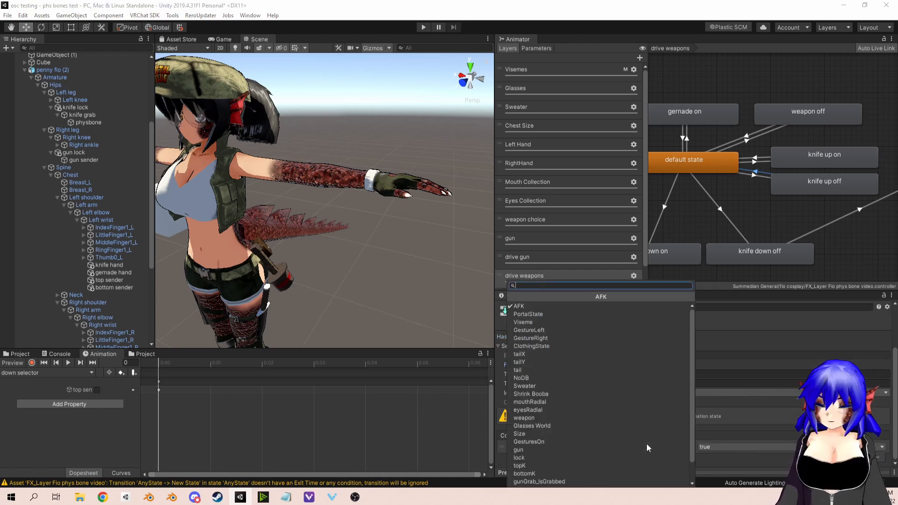
type("knife")
key("Return")
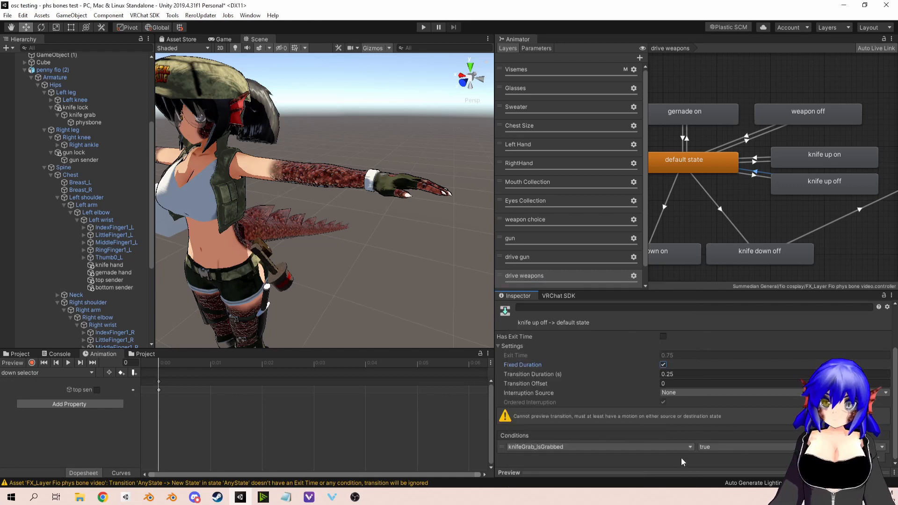
left_click(712, 446)
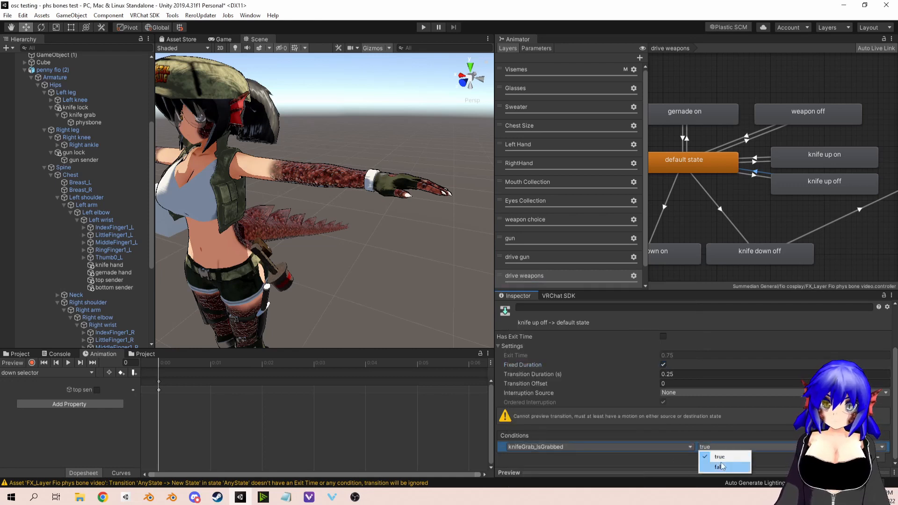
left_click(721, 466)
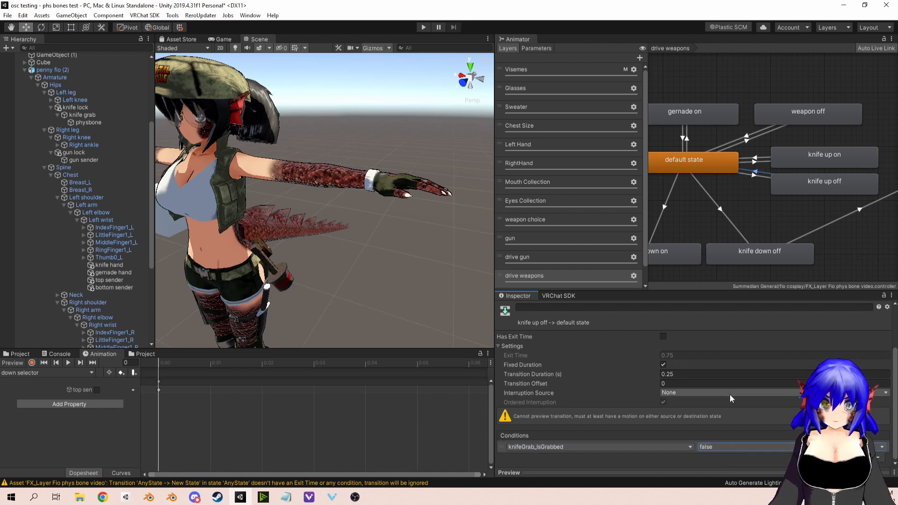
Step: Delete the transition from knife down off to Exit in the drive weapons layer
middle_click_drag(781, 192, 809, 186)
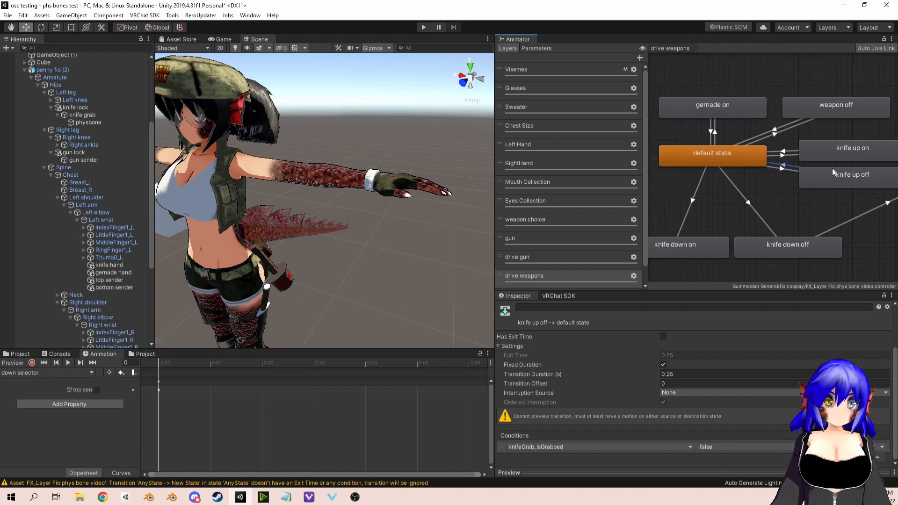
right_click(784, 243)
left_click(846, 214)
left_click(848, 214)
left_click(860, 214)
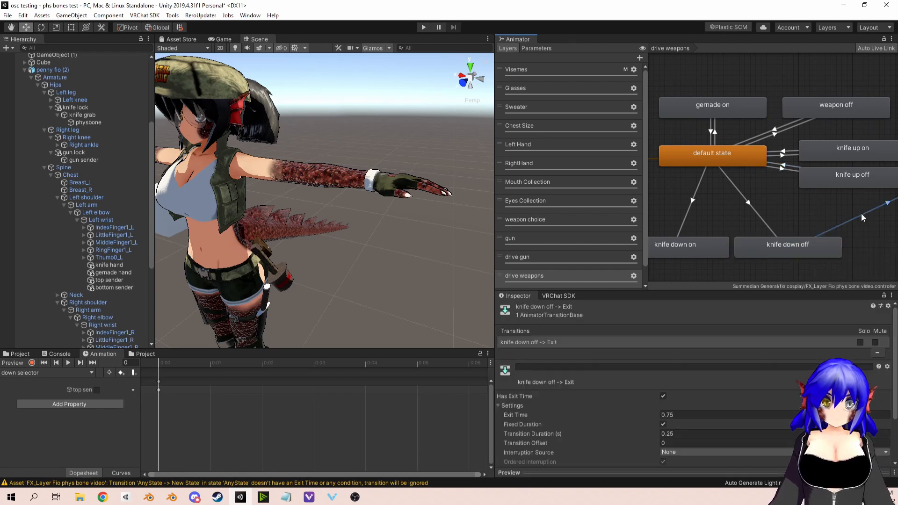
scroll(842, 224, "down", 3)
key("Delete")
scroll(738, 221, "up", 2)
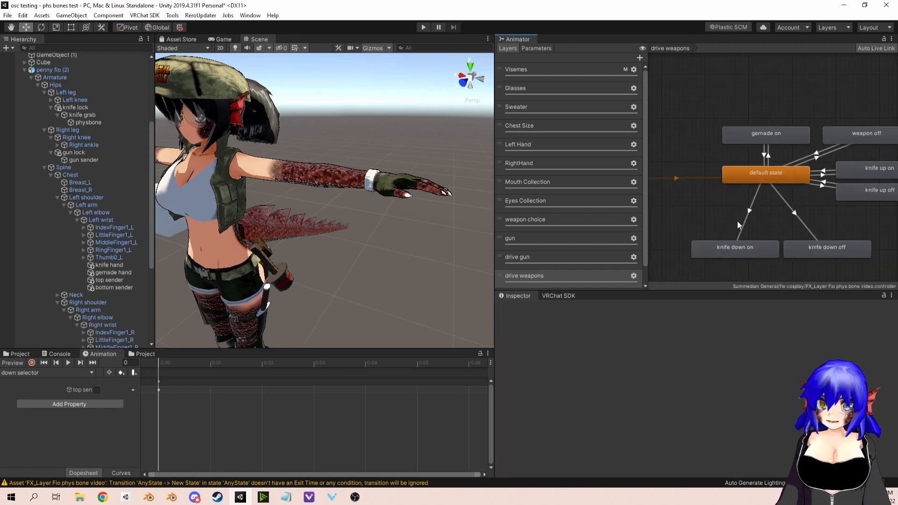
Step: Compare the conditions of the transitions from default state to knife down off and to knife down on
left_click(798, 218)
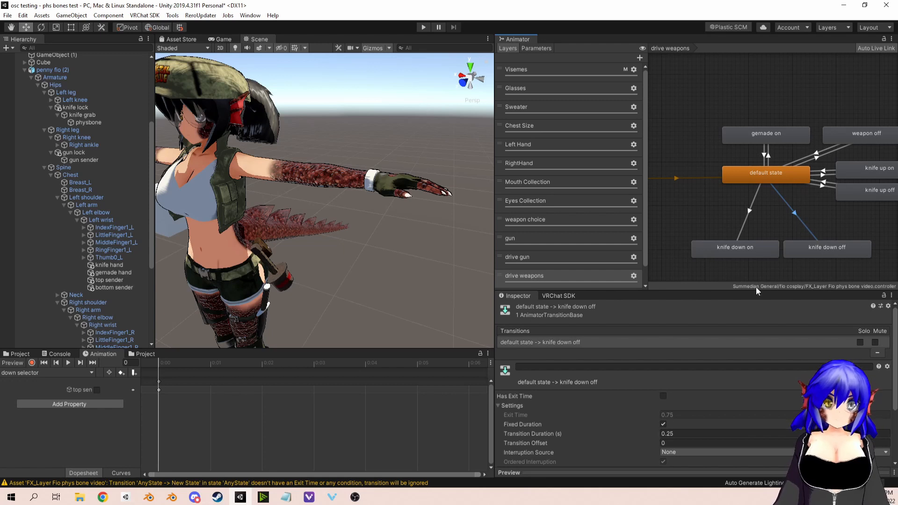
left_click(824, 186)
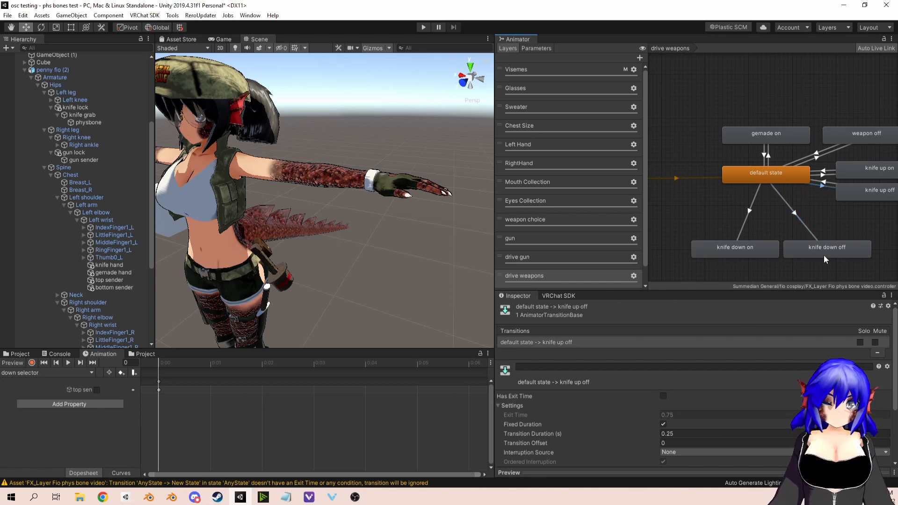
left_click(800, 221)
scroll(753, 403, "down", 3)
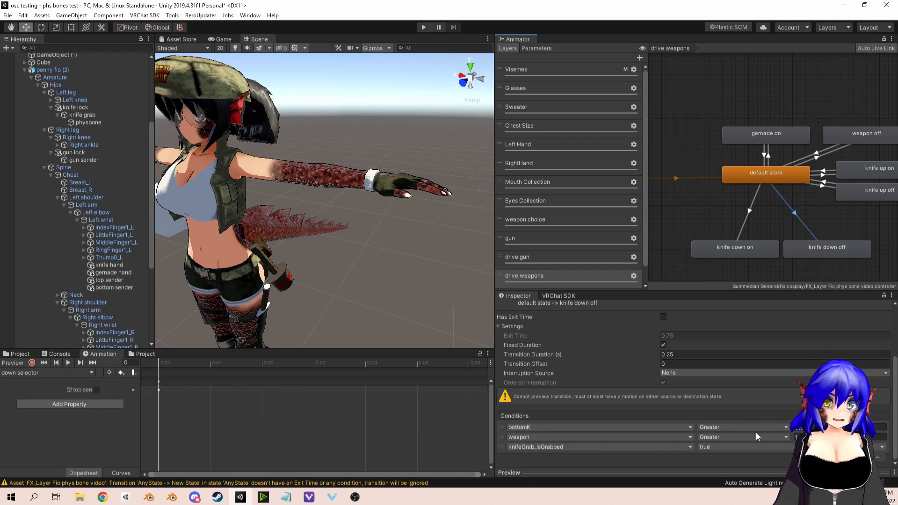
left_click(750, 208)
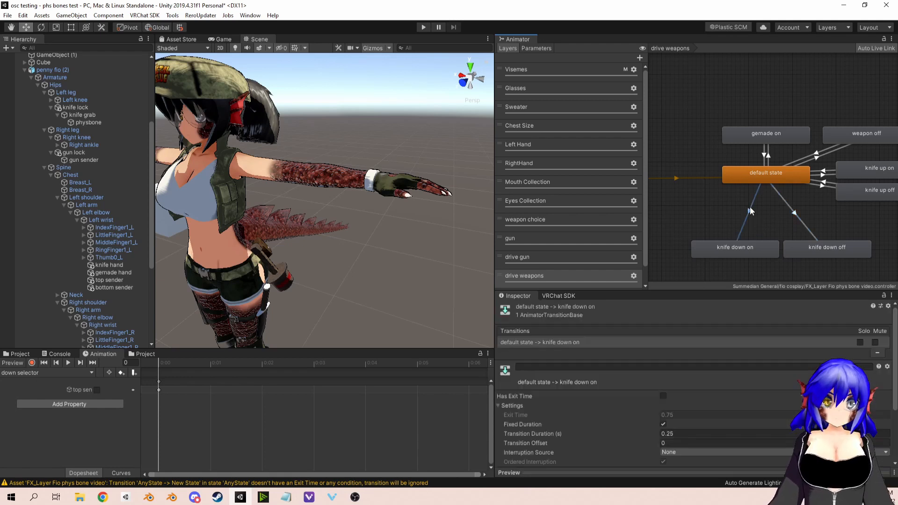
scroll(706, 437, "down", 3)
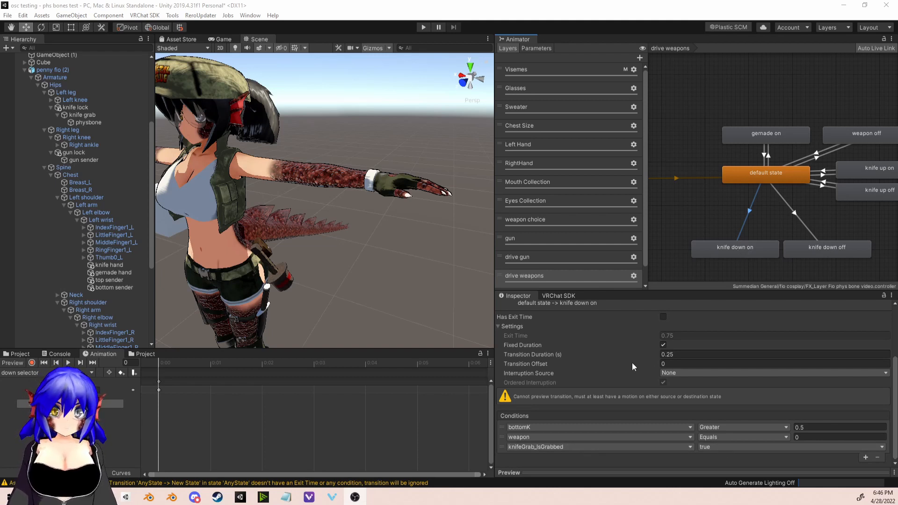
left_click(794, 217)
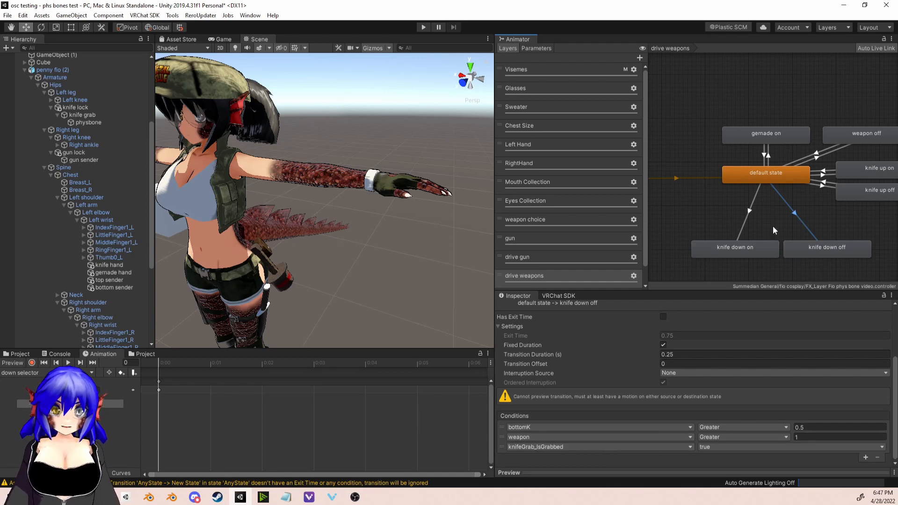
Step: Create a transition from knife down off back to default state
middle_click_drag(772, 226, 751, 224)
scroll(765, 213, "up", 3)
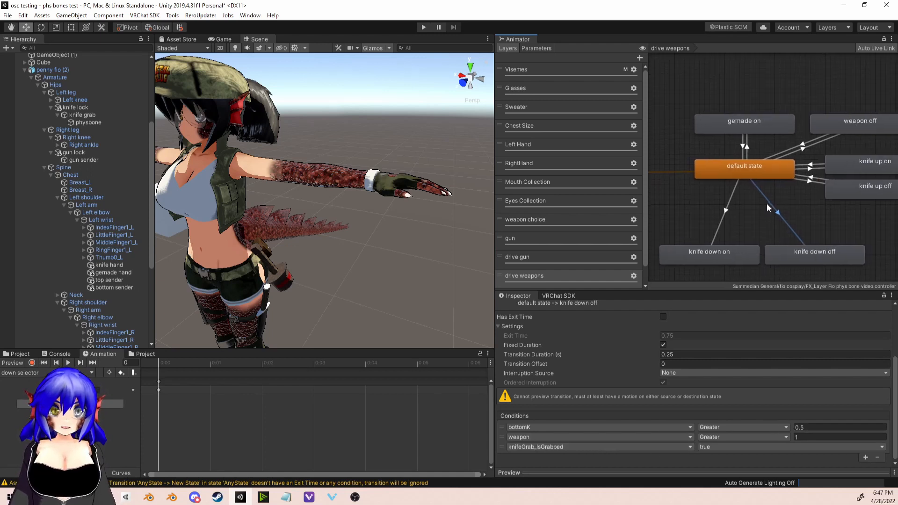
right_click(784, 249)
left_click(818, 255)
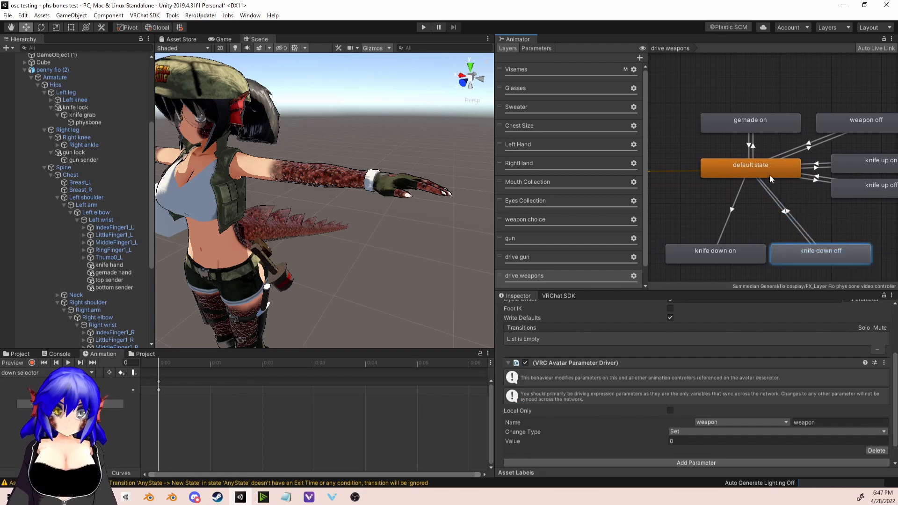
left_click(767, 172)
Step: Review the conditions leading to the two knife up states and create a transition from knife down on back to default state
left_click(823, 169)
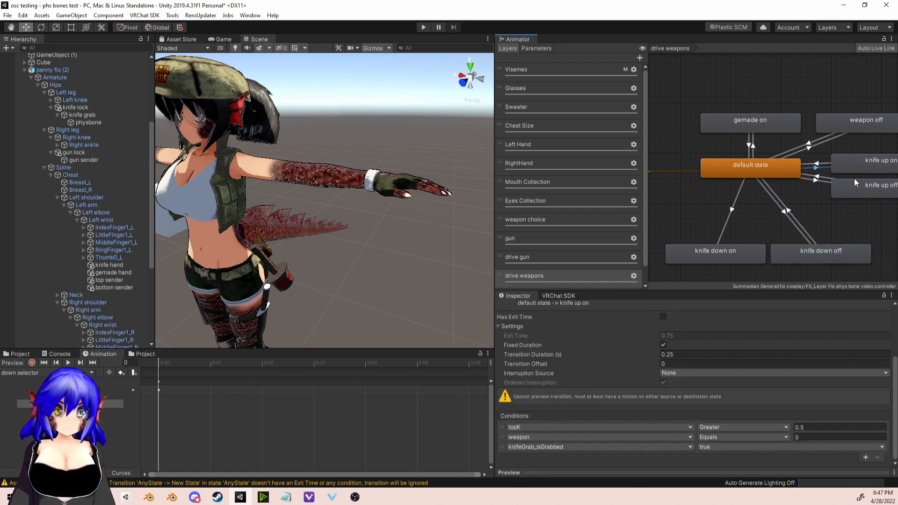
left_click(820, 182)
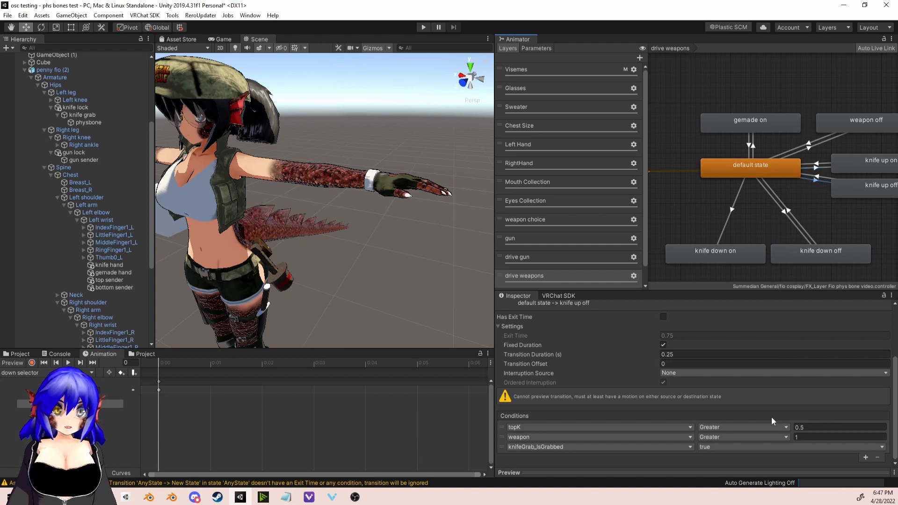
right_click(738, 253)
left_click(738, 248)
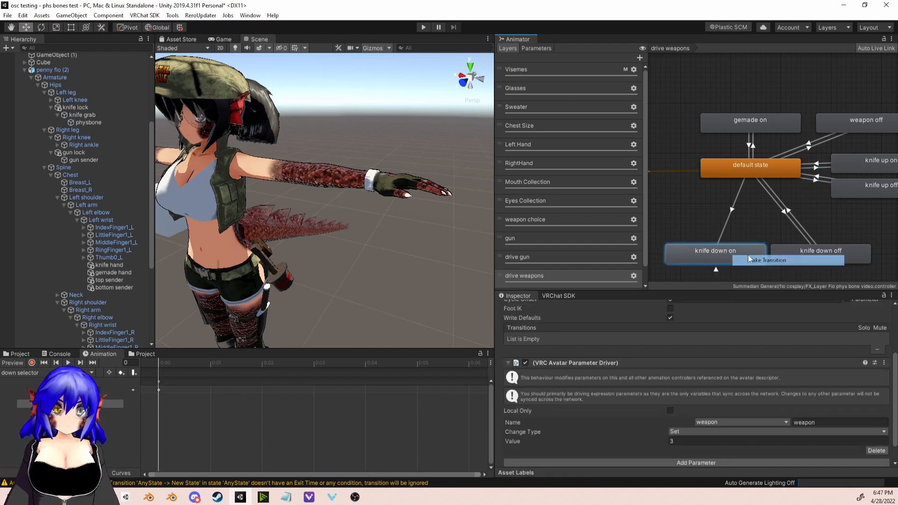
Step: Give the knife down off to default state transition the condition knifeGrab_IsGrabbed false, no exit time, and a transition duration of 0
left_click(786, 211)
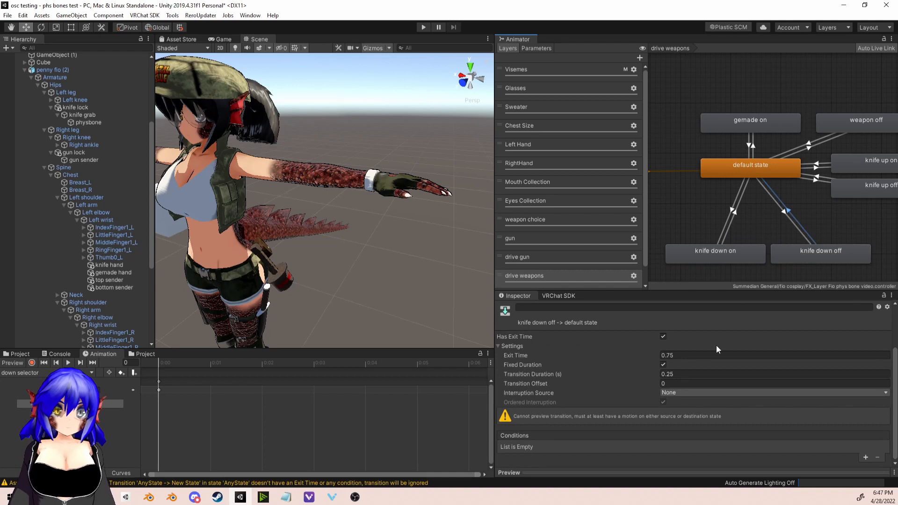
left_click(865, 457)
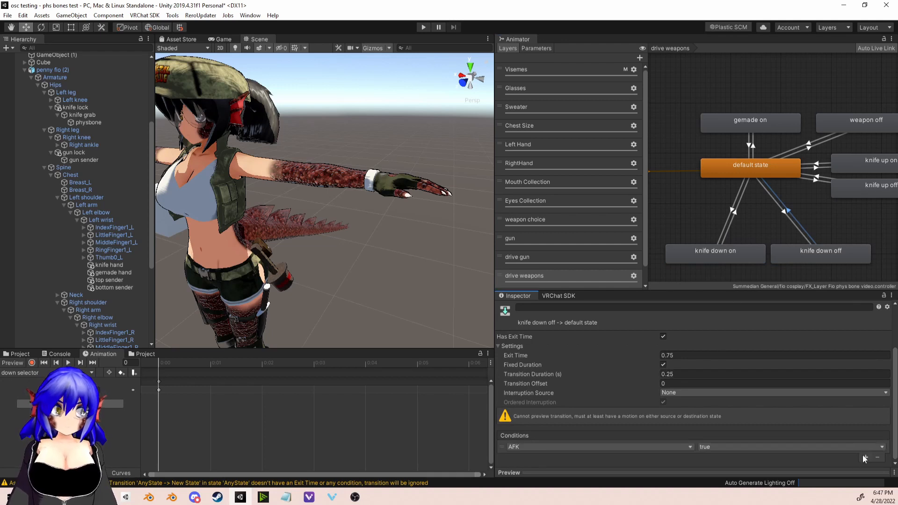
left_click(593, 447)
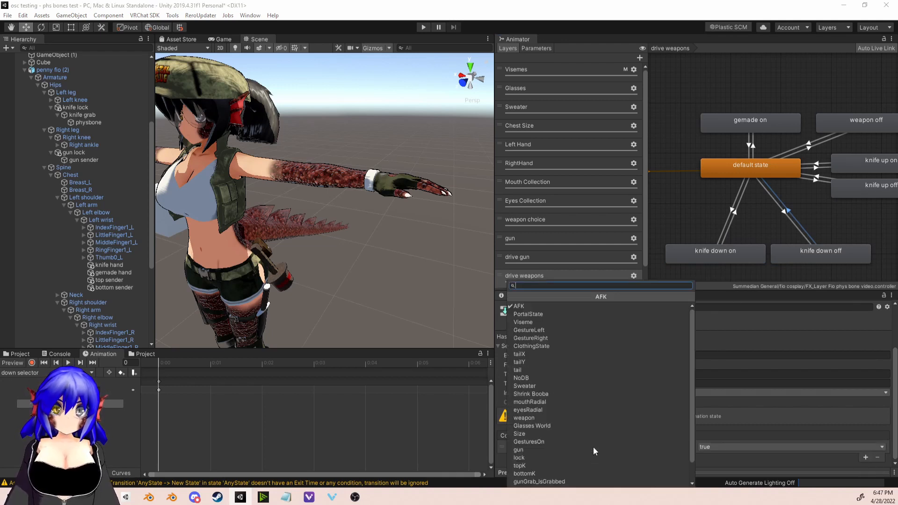
type("kn")
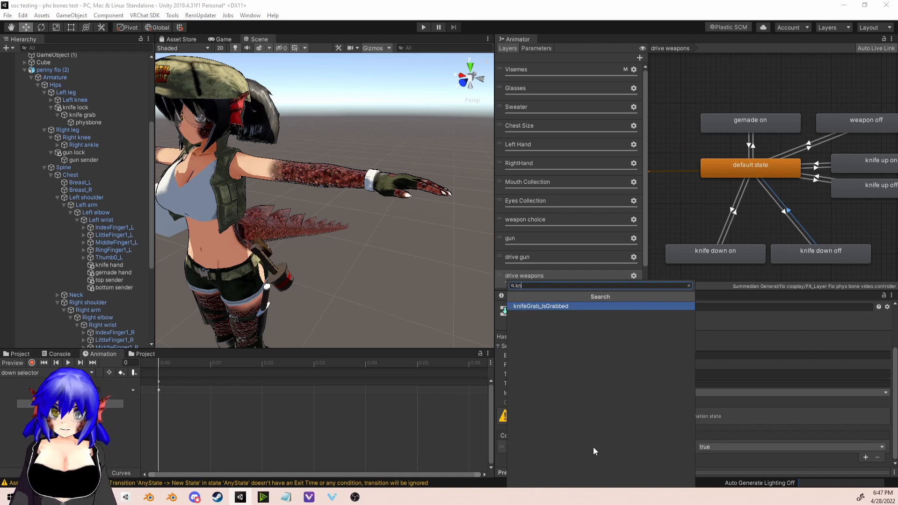
key("Return")
left_click(767, 445)
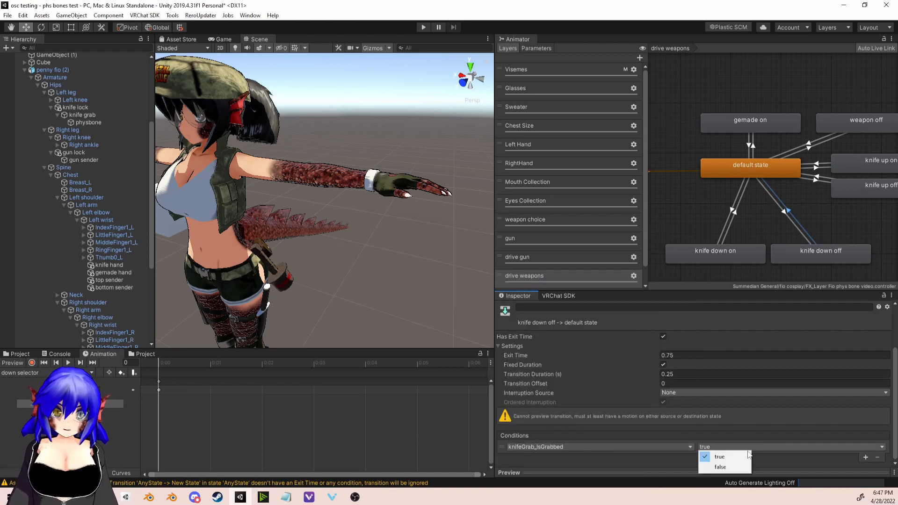
left_click(715, 467)
left_click(663, 336)
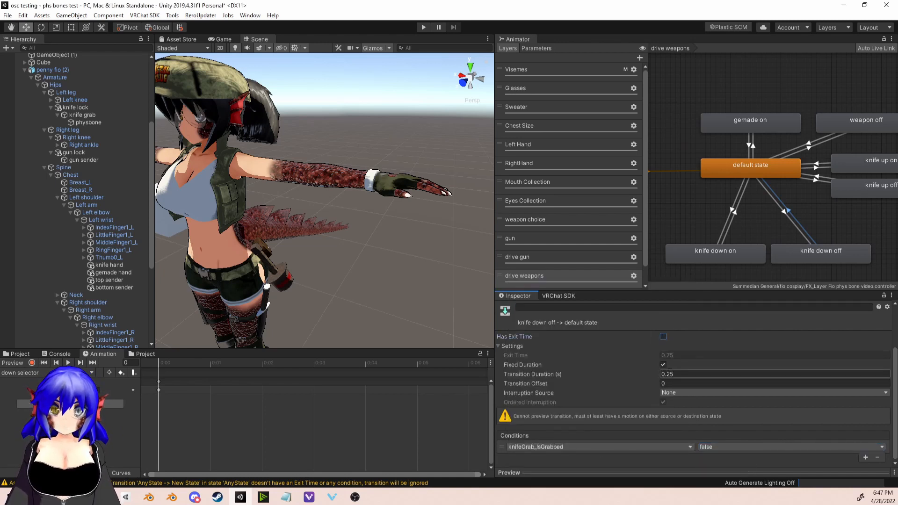
left_click(681, 374)
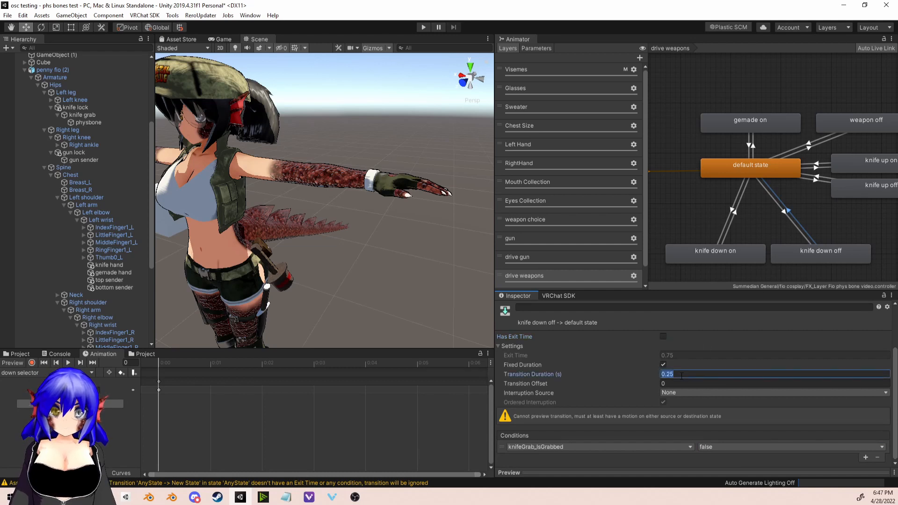
type("0")
Step: Disable Has Exit Time on the knife down on to default state transition, set its transition duration to 0, and add a condition
left_click(736, 211)
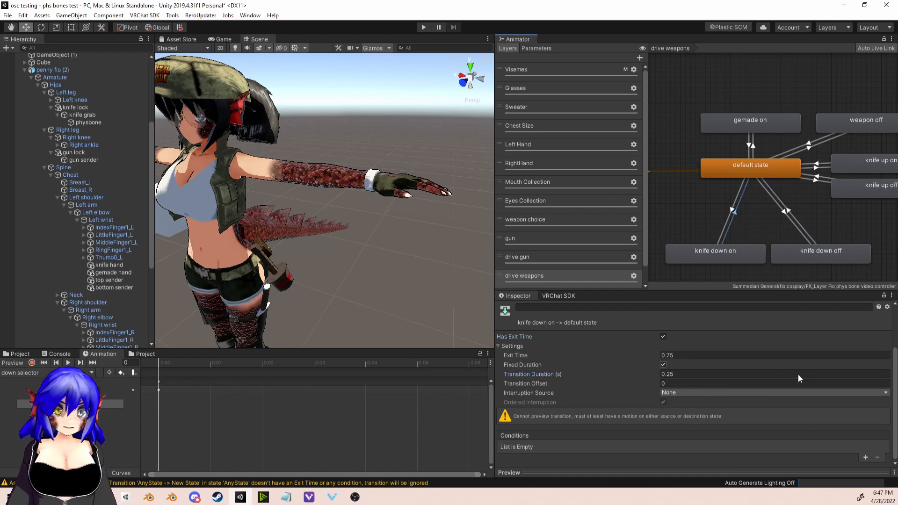
left_click(663, 336)
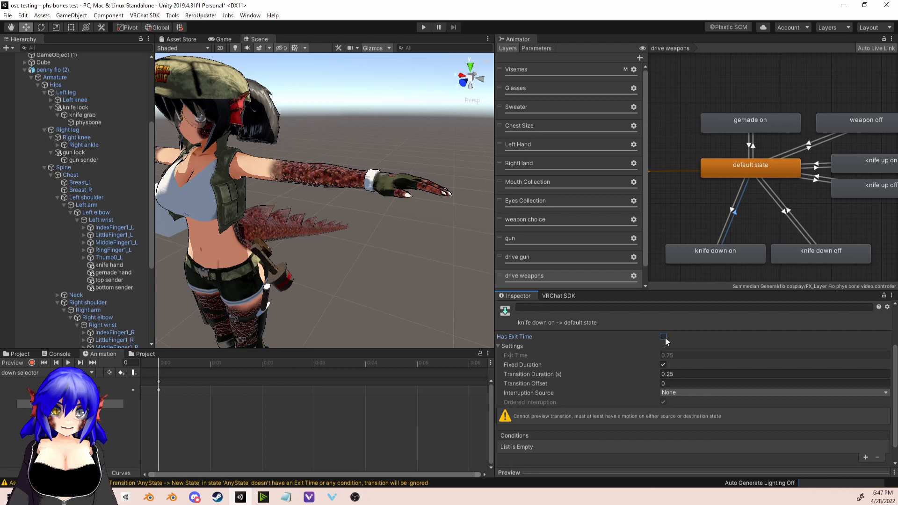
left_click(668, 374)
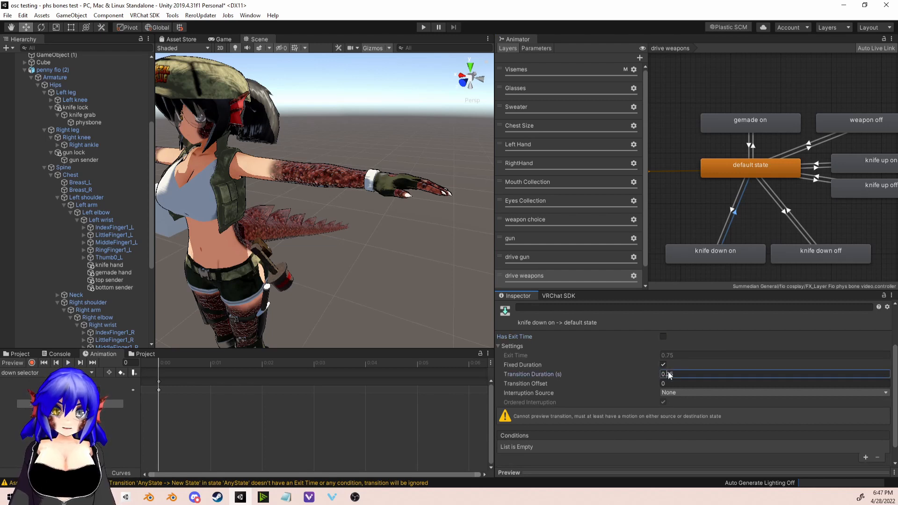
type("0")
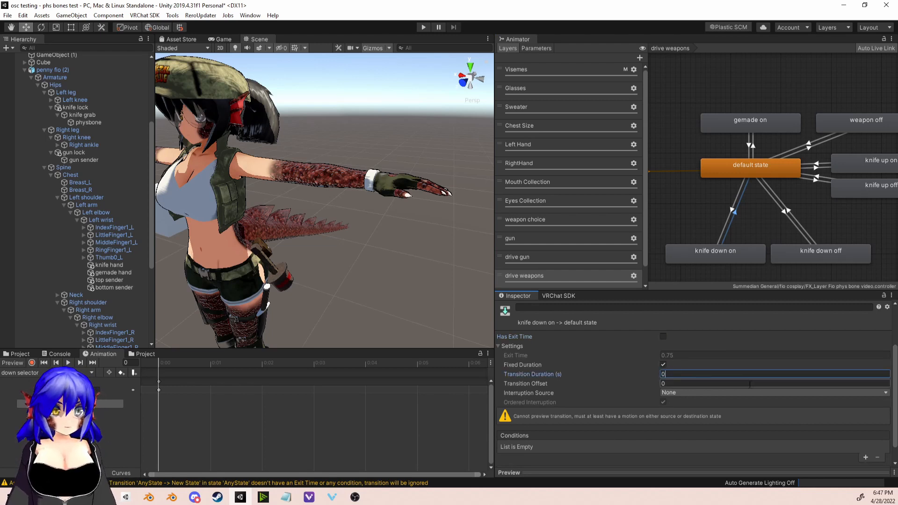
left_click(864, 458)
left_click(677, 446)
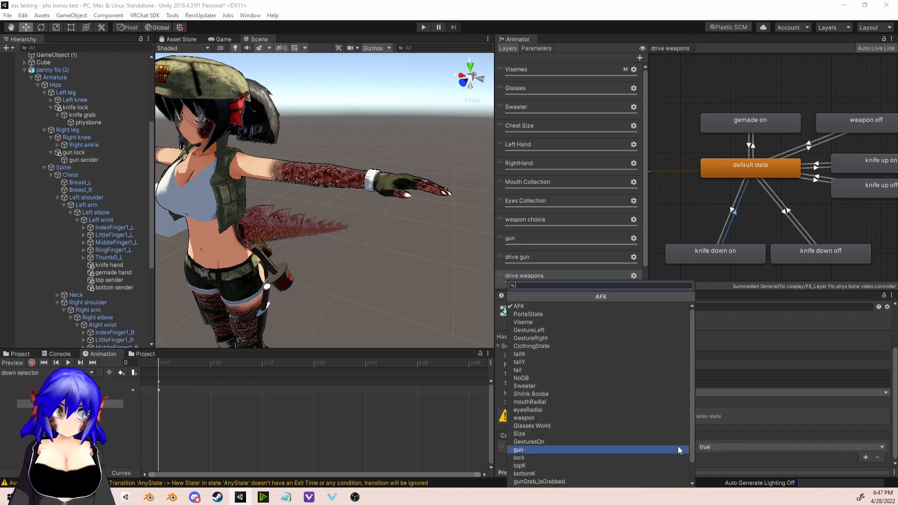
left_click(557, 442)
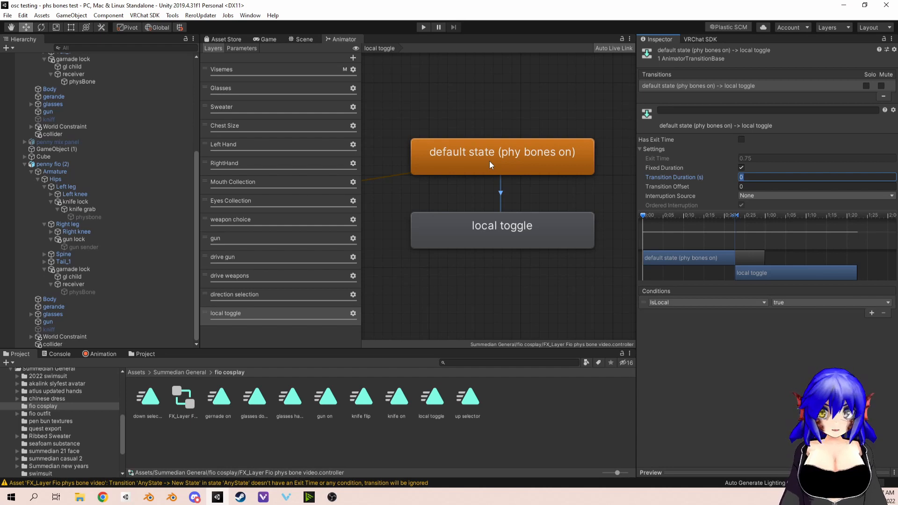
Step: Select the local toggle state in the local toggle layer and examine the properties in its animation clip
left_click(494, 229)
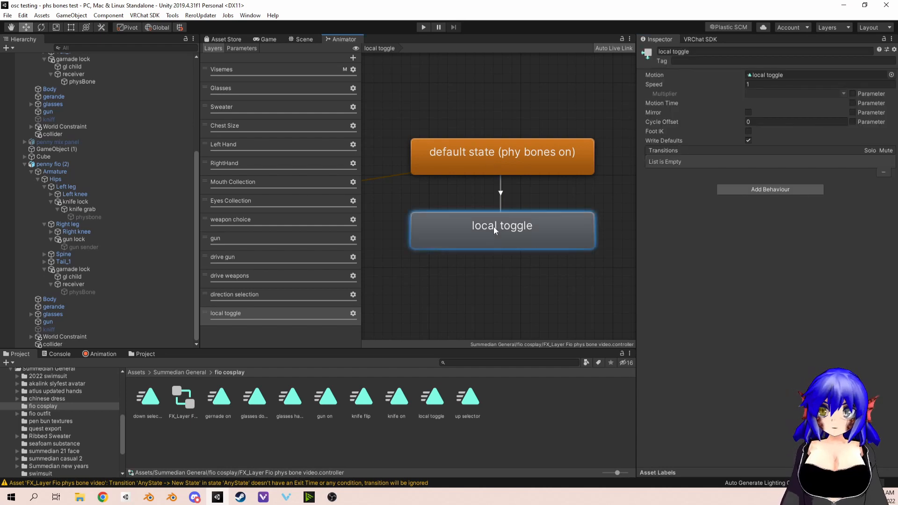
left_click(98, 354)
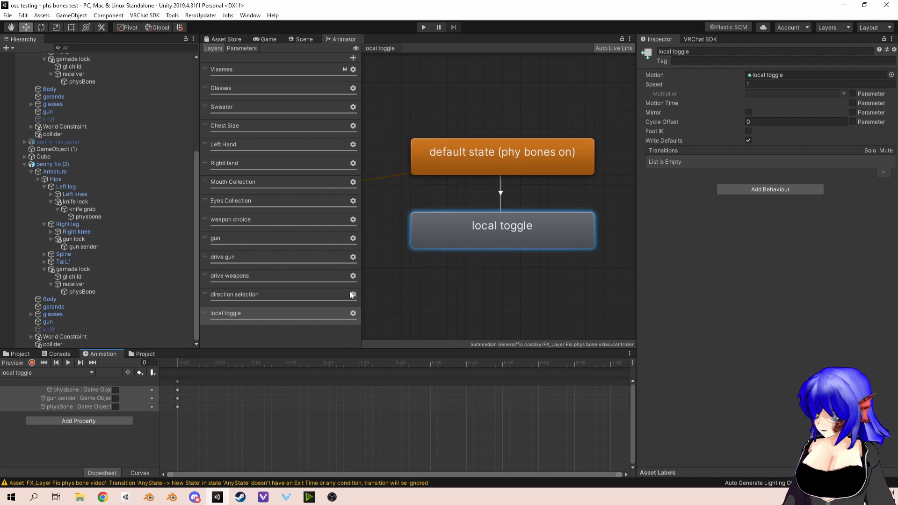
Step: Look over the direction selection layer and examine the conditions of both knife down off transitions in the drive weapons layer
left_click(281, 295)
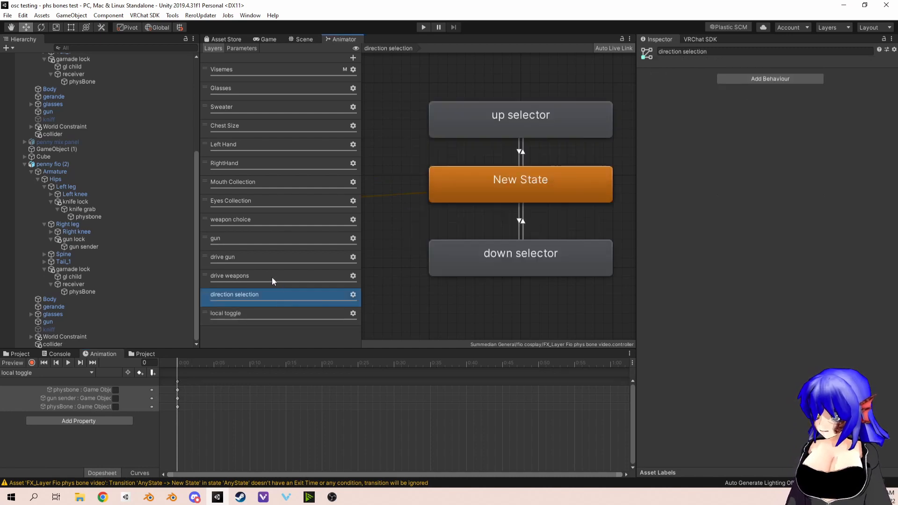
scroll(430, 226, "down", 3)
left_click(236, 281)
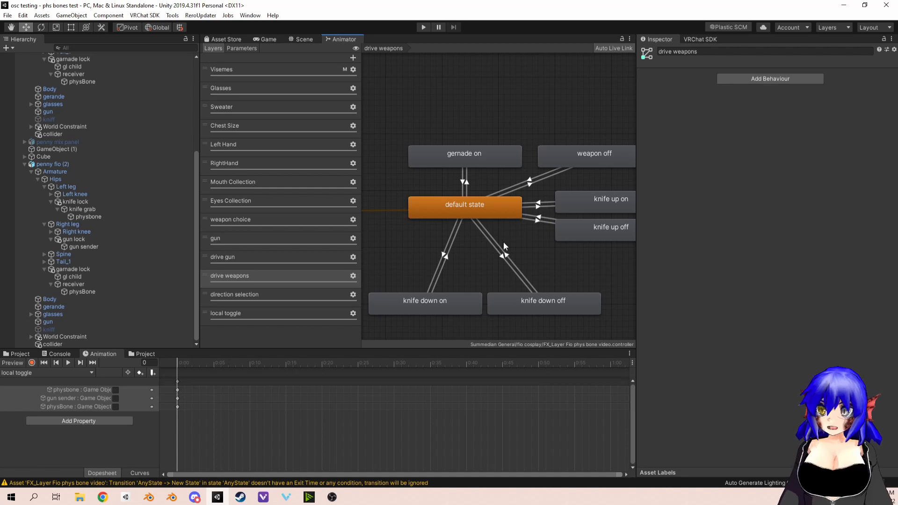
left_click(502, 257)
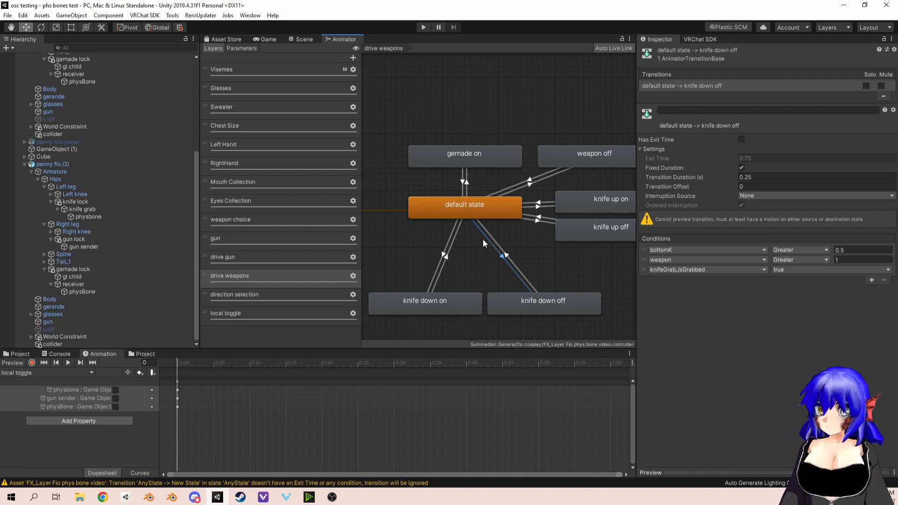
left_click(515, 251)
left_click(509, 259)
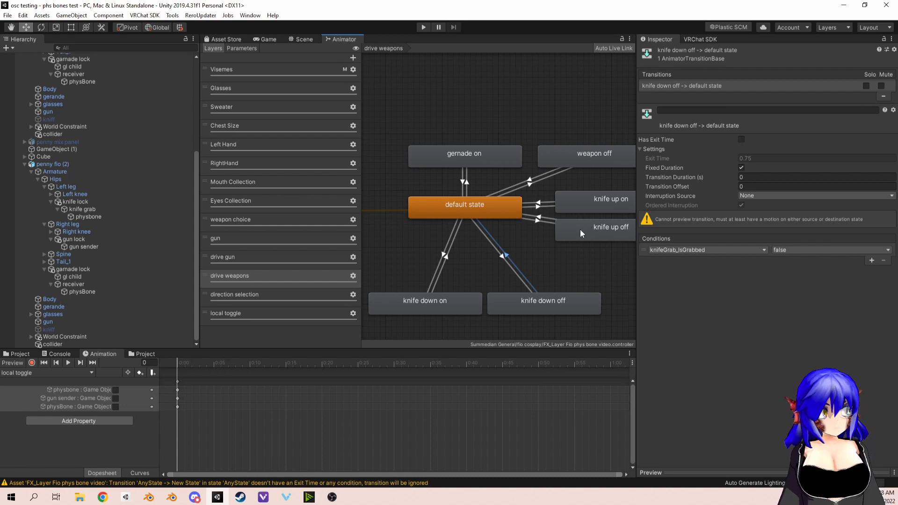
Step: Compare the conditions on the default state transitions for knife down on, knife up on and knife up off
left_click(447, 255)
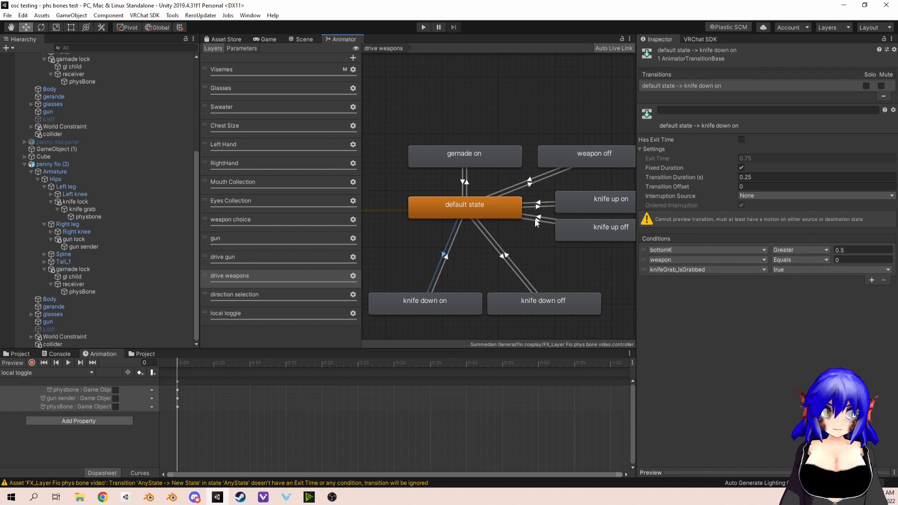
left_click(543, 205)
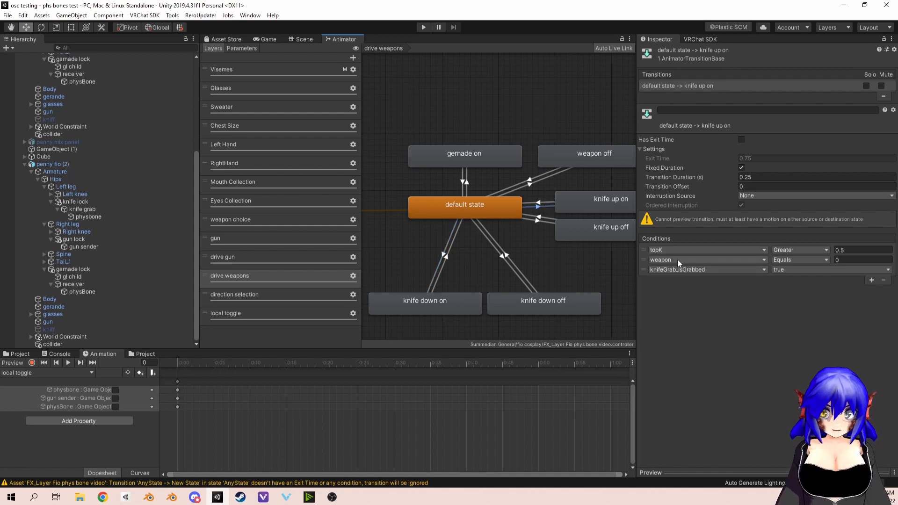
left_click(542, 221)
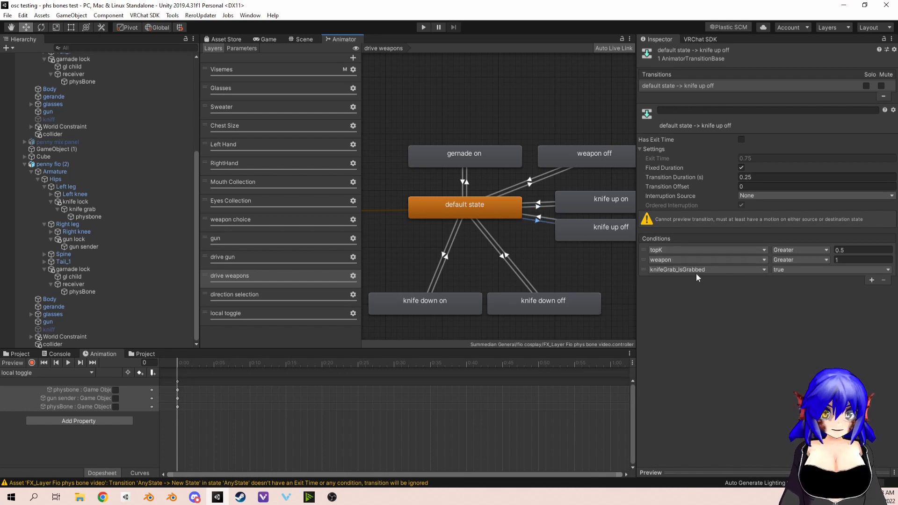
left_click(538, 218)
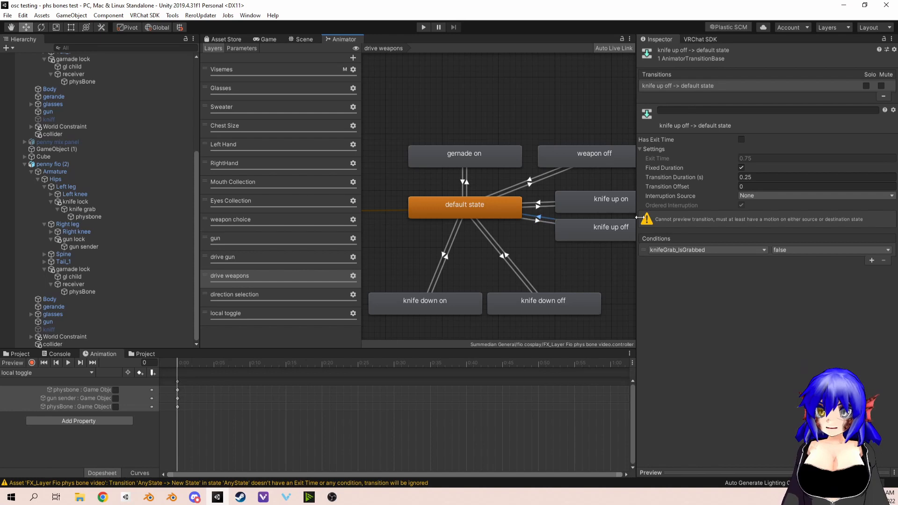
left_click(541, 206)
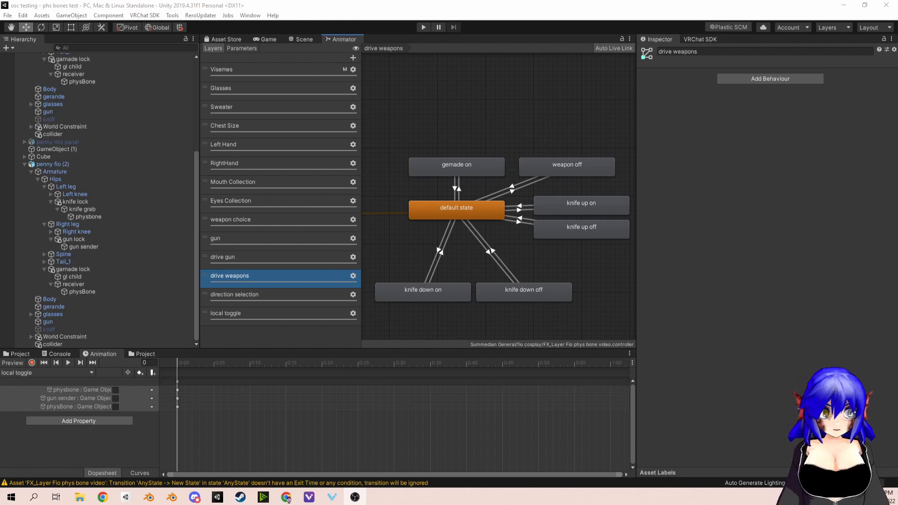
Step: Inspect the weapon parameter driver values of the knife down on, knife up on and knife up off states
left_click(409, 294)
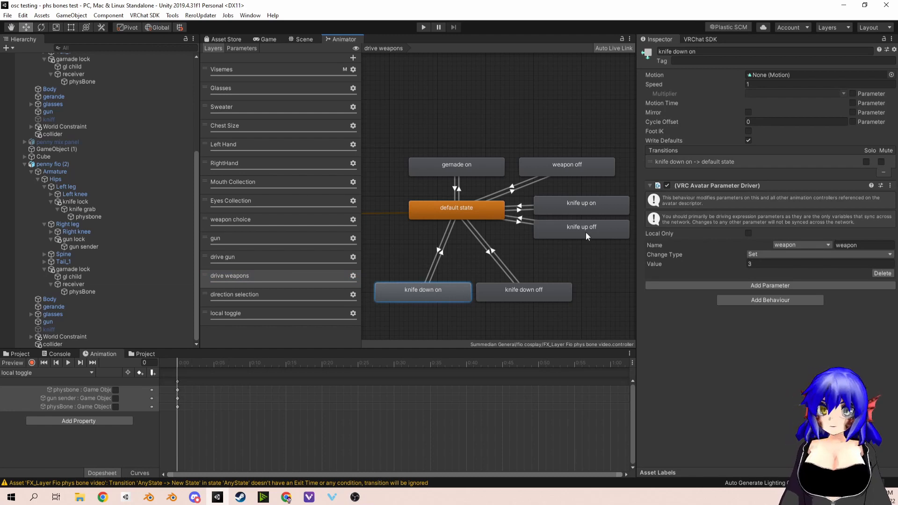
left_click(591, 211)
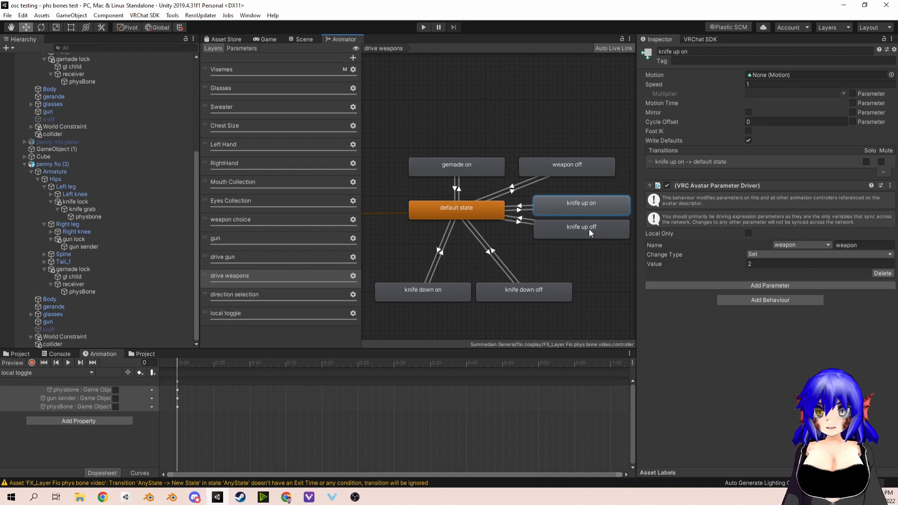
left_click(588, 230)
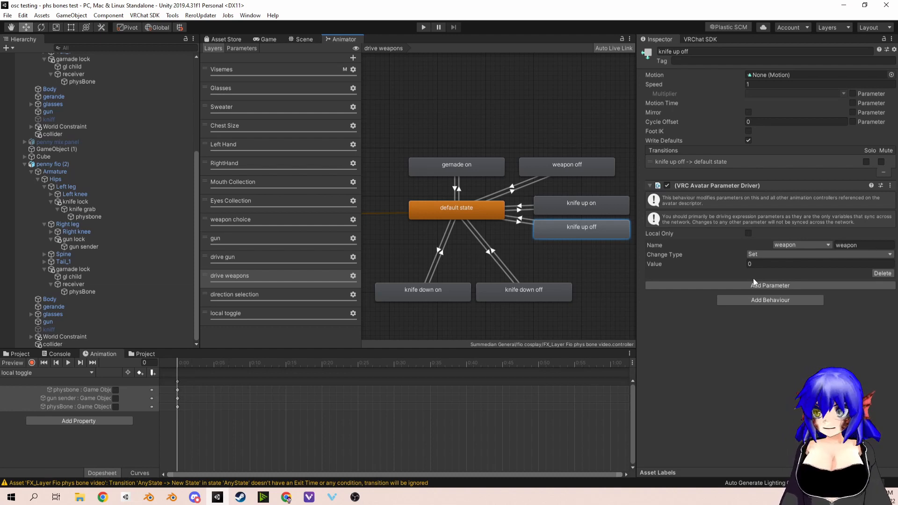
Step: Examine the weapon conditions on the weapon choice layer's Any State transitions to gernade on, knife on and knife flip
left_click(257, 204)
left_click(253, 220)
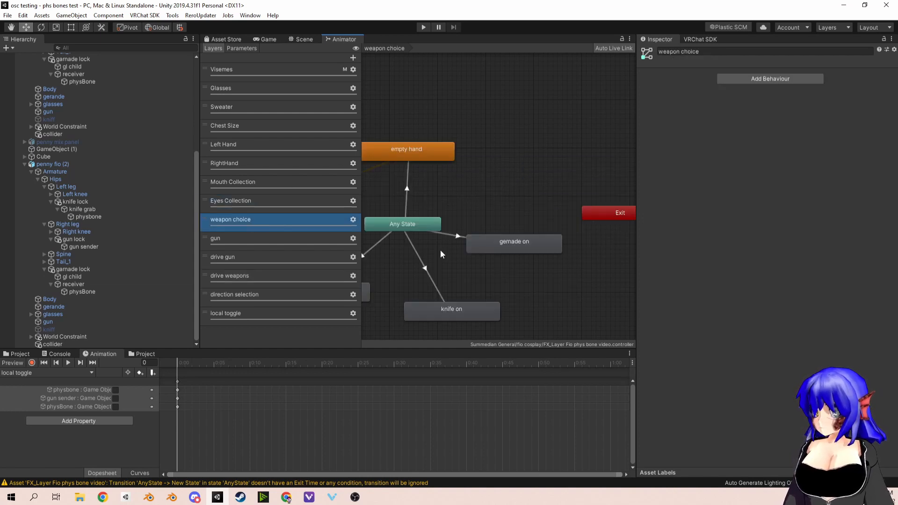
left_click(531, 224)
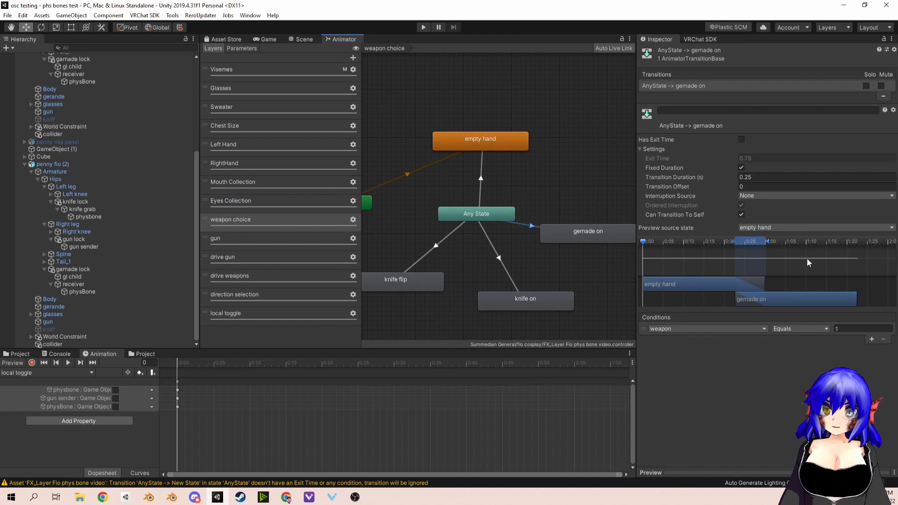
left_click(505, 271)
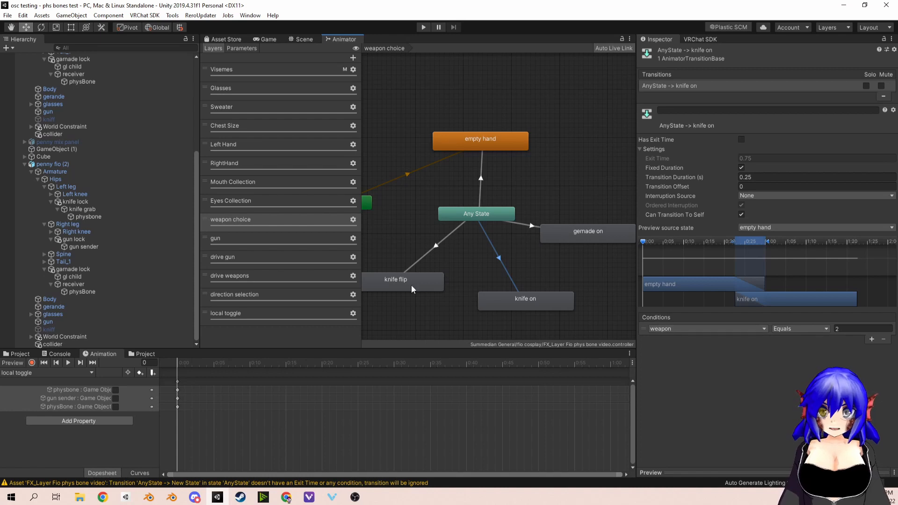
left_click(427, 248)
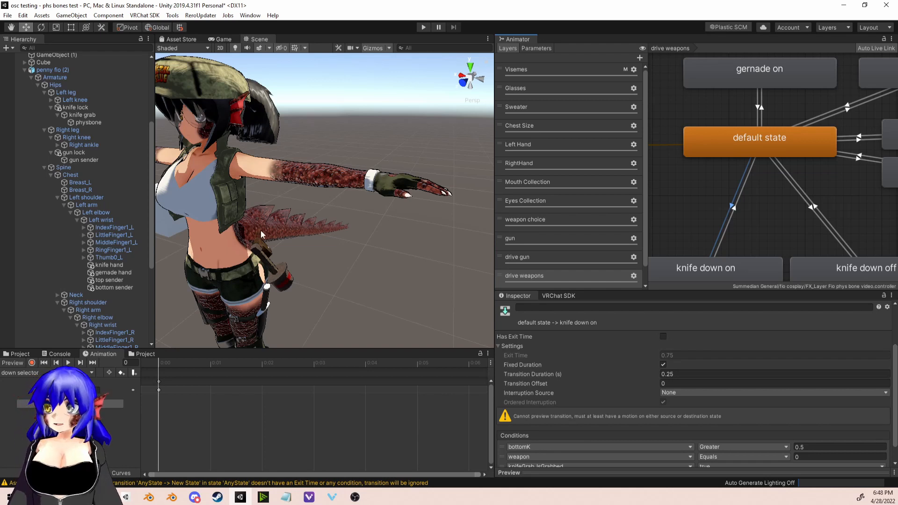
Step: Open the VRChat SDK Builder for the avatar penny fio (2) and enlarge its view to examine the build validation
scroll(266, 231, "down", 4)
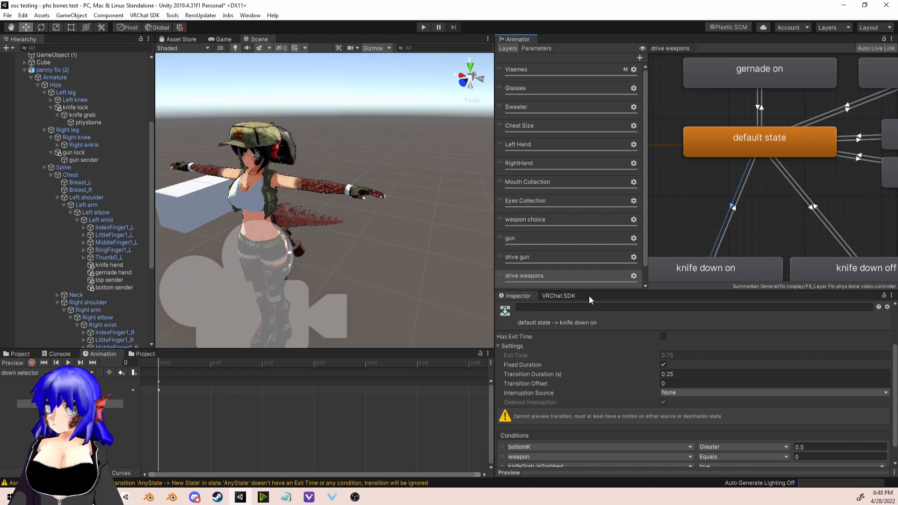
left_click(563, 296)
left_click(659, 355)
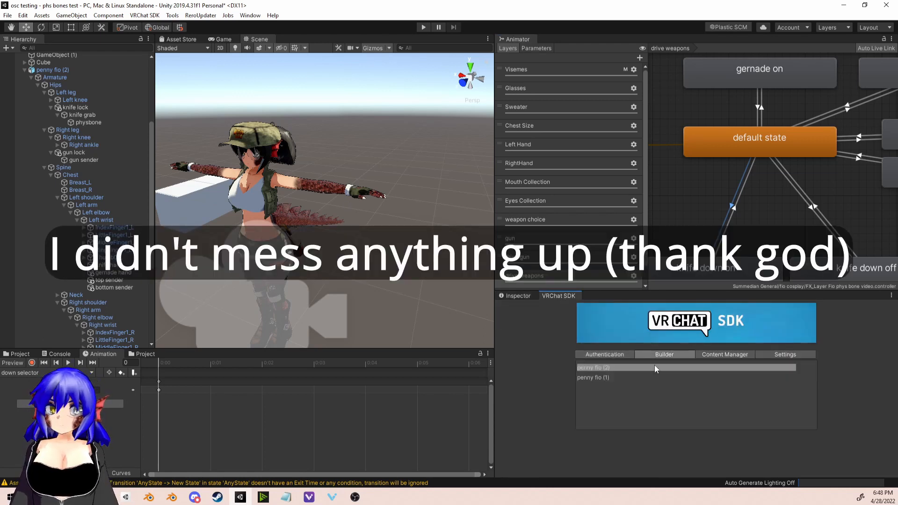
left_click(623, 367)
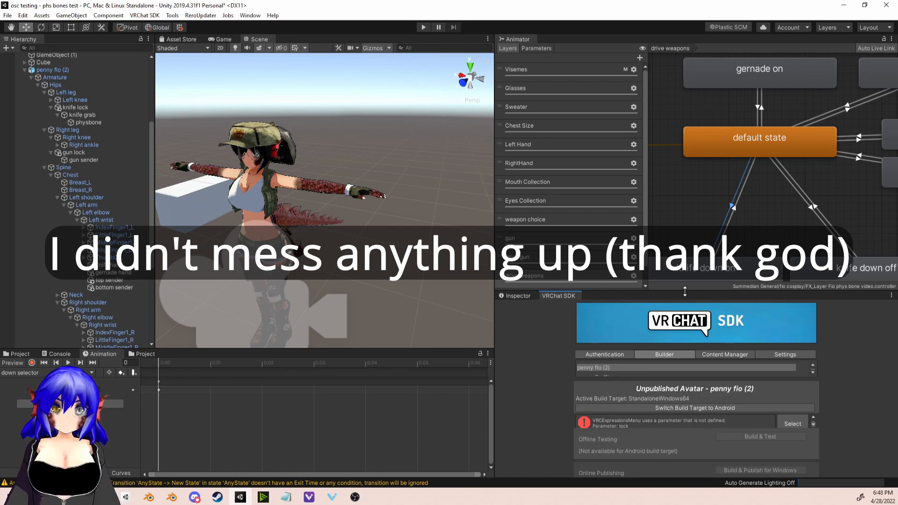
left_click_drag(695, 291, 698, 187)
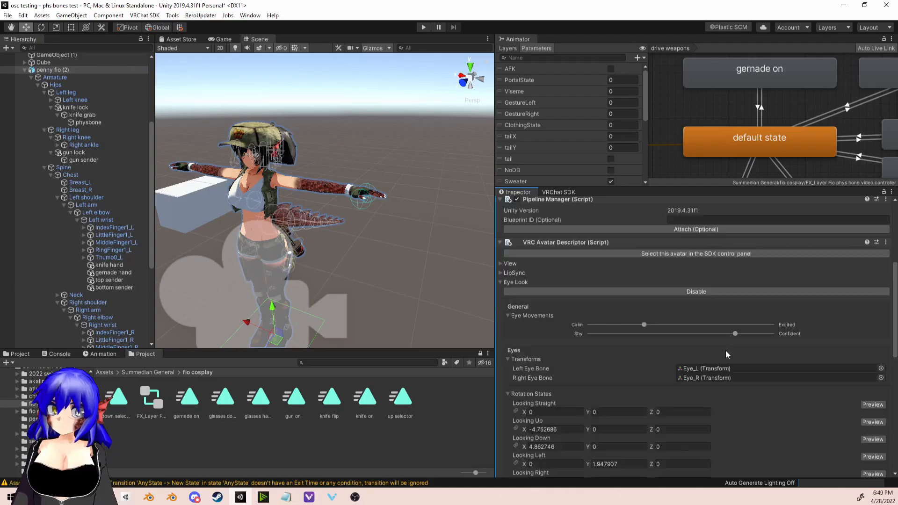
Step: Locate the FX controller assigned in penny fio (2)'s playable layers and examine the avatar's expressions menu and parameters
scroll(726, 349, "down", 5)
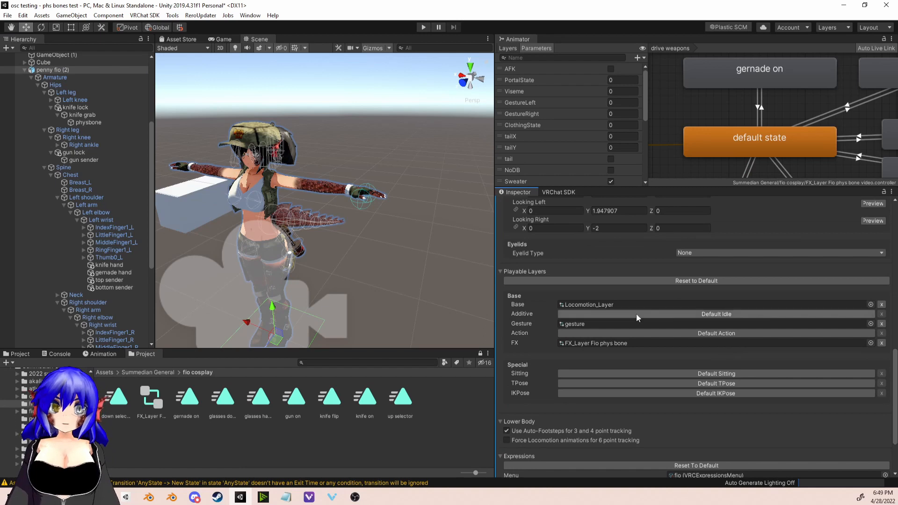
left_click(599, 343)
scroll(603, 345, "down", 3)
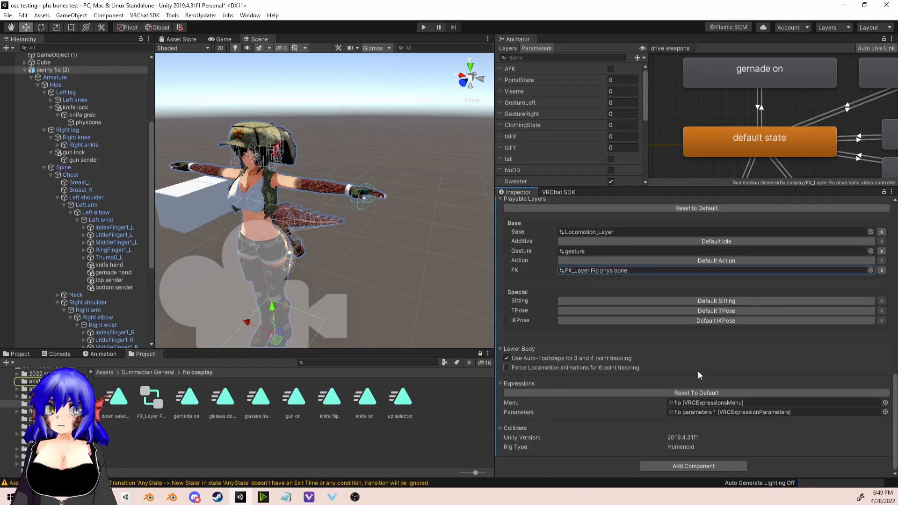